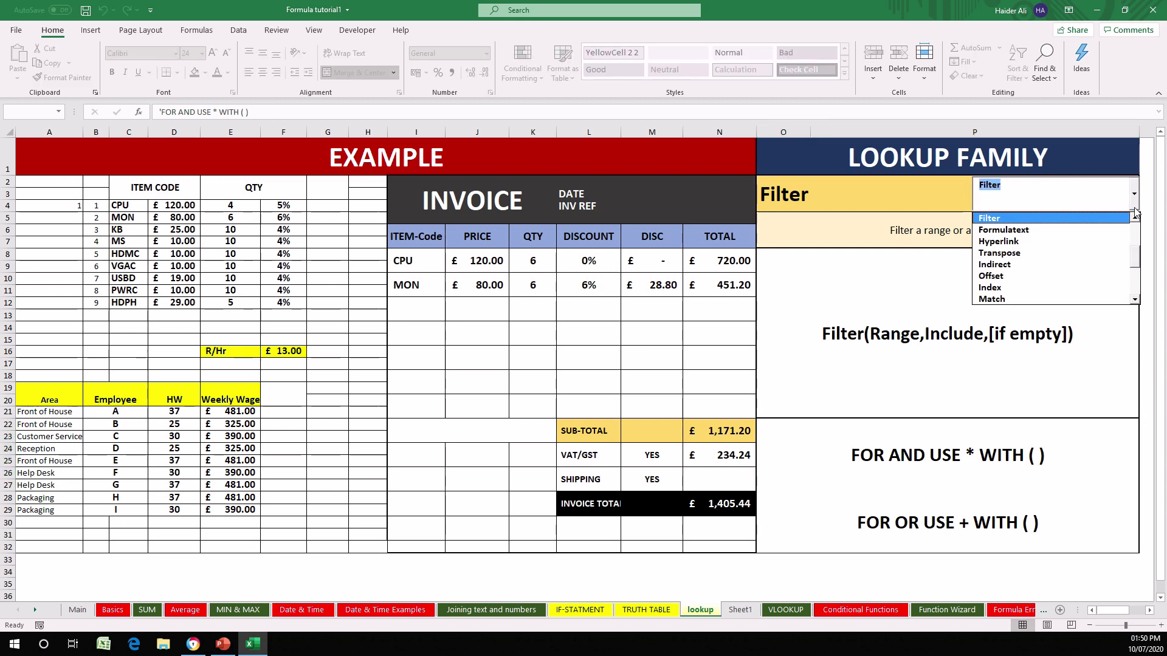
- Browse the functions in the Lookup Family list and select Filter to review its syntax
{"action": "left_click", "coordinate": [1134, 219]}
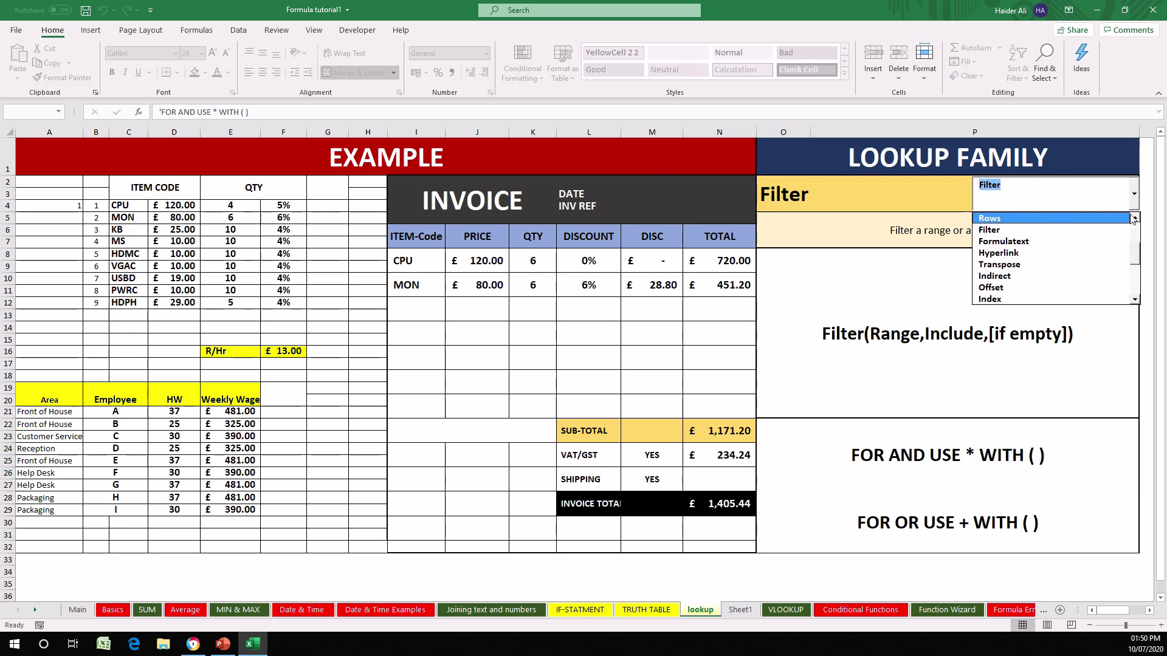
{"action": "left_click", "coordinate": [1136, 219]}
{"action": "left_click", "coordinate": [1136, 219]}
{"action": "left_click", "coordinate": [1136, 219]}
{"action": "left_click", "coordinate": [1135, 219]}
{"action": "left_click", "coordinate": [1136, 219]}
{"action": "left_click", "coordinate": [1136, 219]}
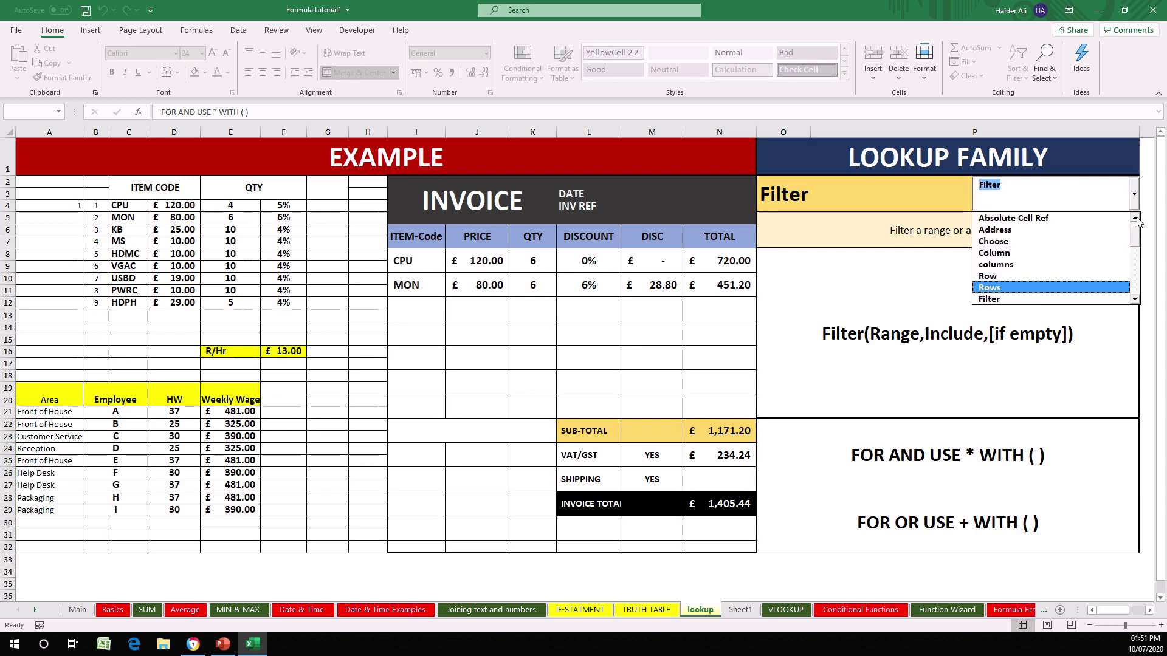
{"action": "left_click", "coordinate": [1136, 218]}
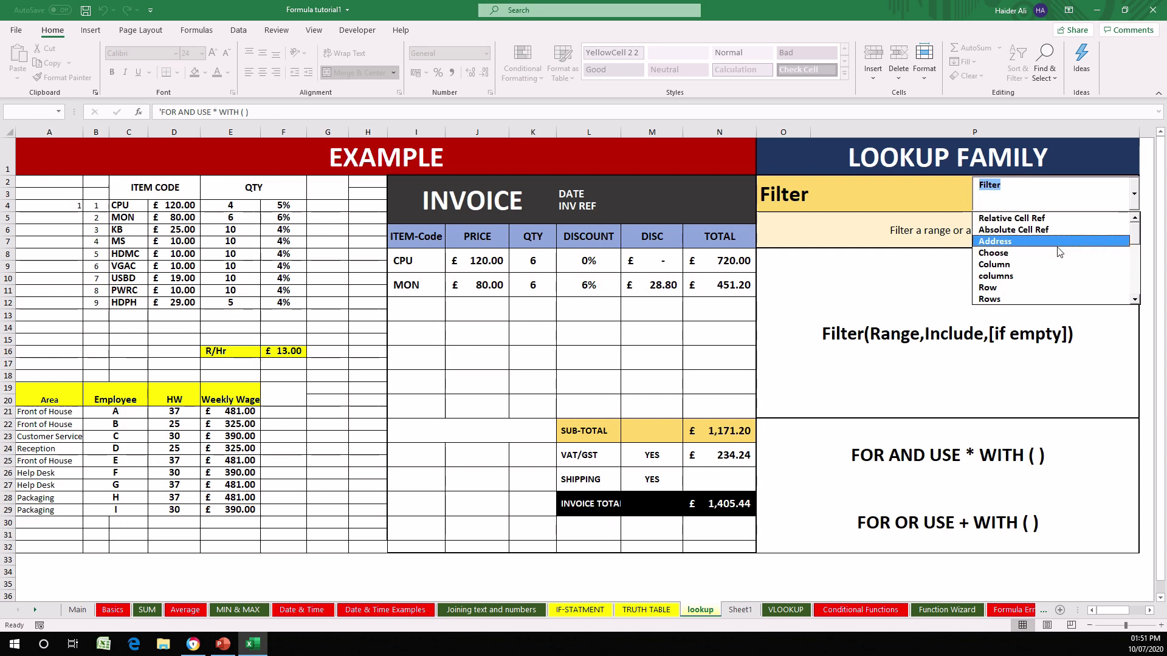
{"action": "left_click", "coordinate": [1135, 300]}
{"action": "left_click", "coordinate": [1134, 300]}
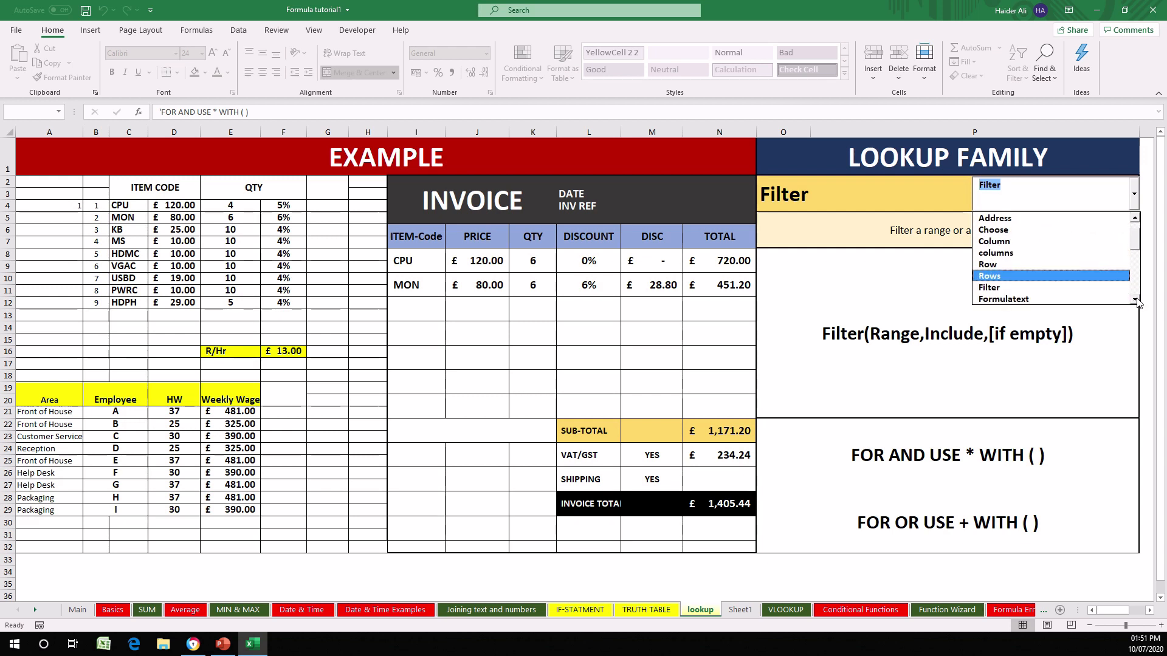
{"action": "left_click", "coordinate": [1135, 300]}
{"action": "left_click", "coordinate": [1135, 300]}
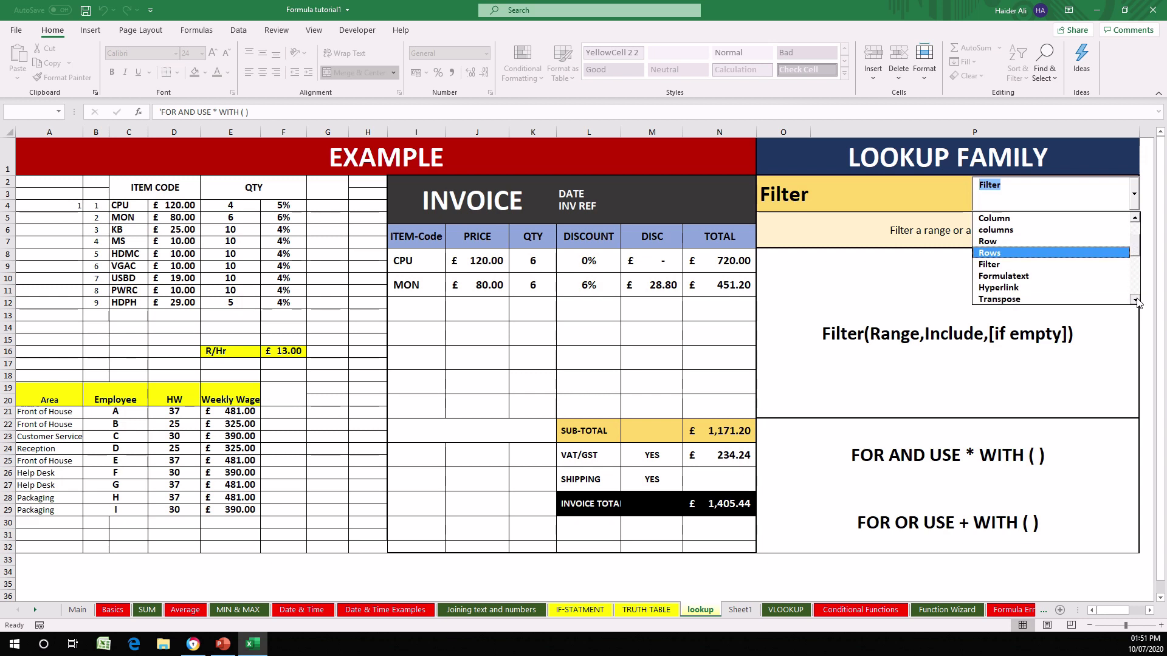
{"action": "left_click", "coordinate": [1053, 269]}
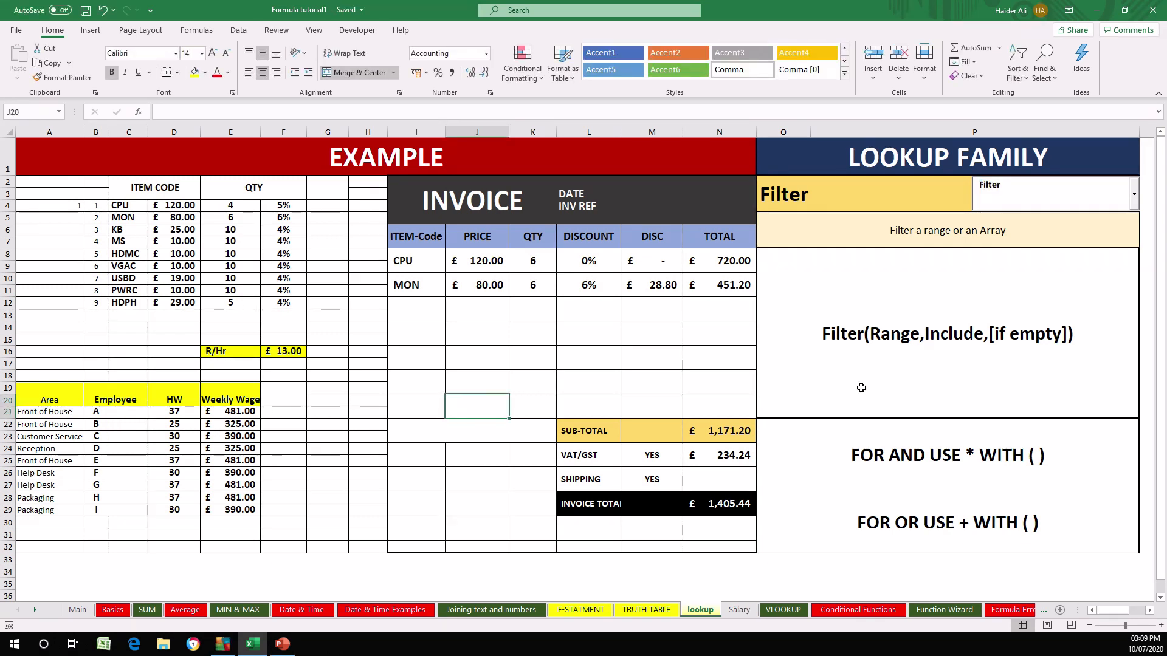
{"action": "left_click", "coordinate": [861, 388]}
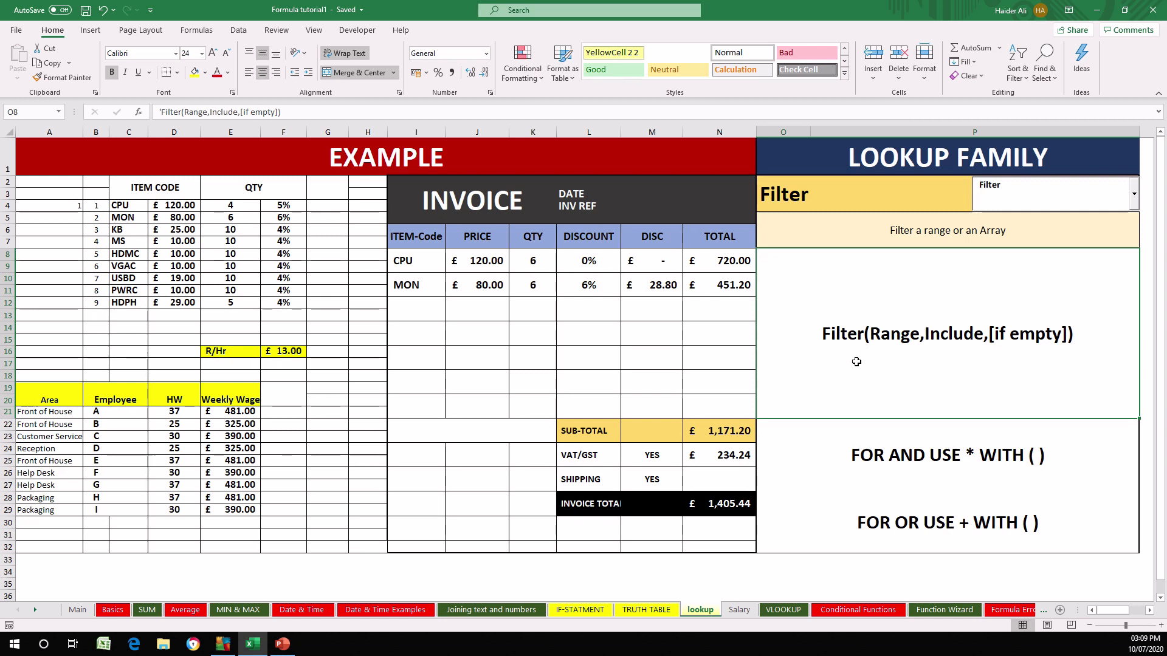
- Copy the employee wage table in A19:E29 of the lookup sheet and switch to the Salary sheet
{"action": "left_click", "coordinate": [238, 30]}
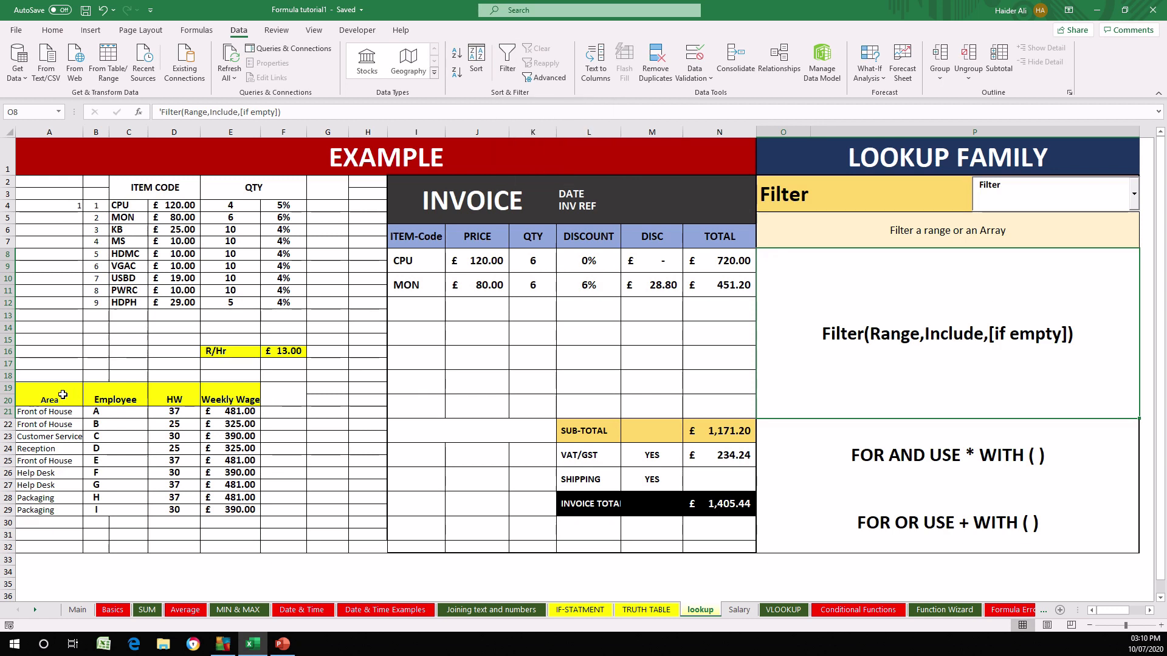
{"action": "mouse_move", "coordinate": [61, 394]}
{"action": "left_mouse_down"}
{"action": "mouse_move", "coordinate": [161, 428]}
{"action": "mouse_move", "coordinate": [233, 511]}
{"action": "left_mouse_up"}
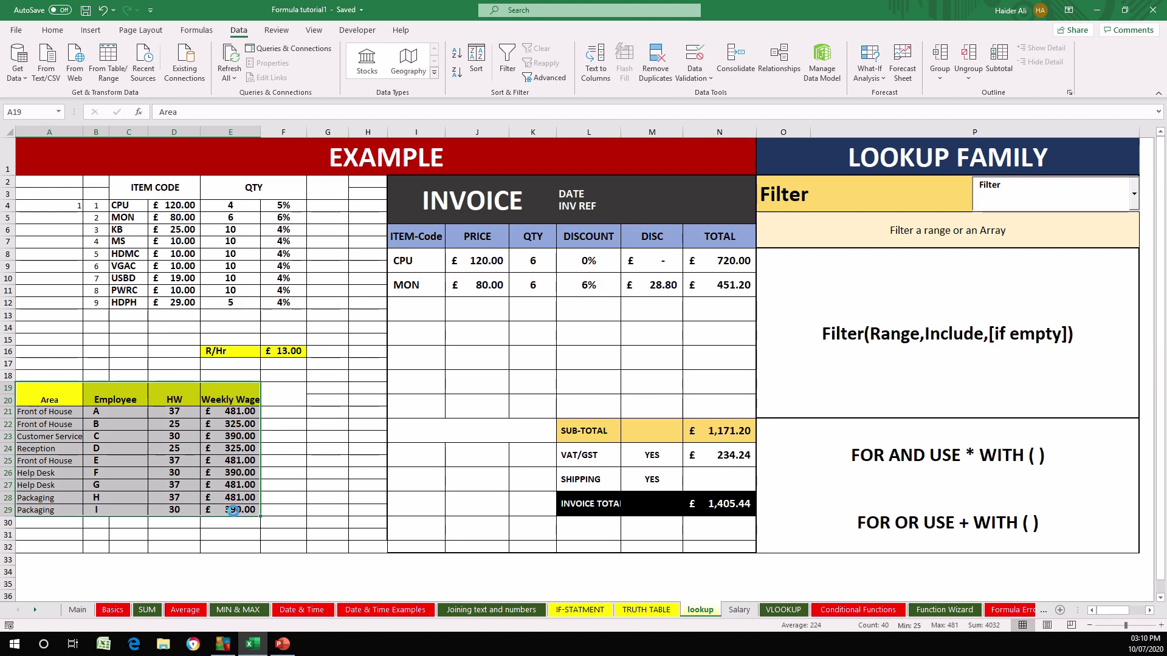
{"action": "key", "text": "ctrl+c"}
{"action": "key", "text": "ctrl+Page_Down"}
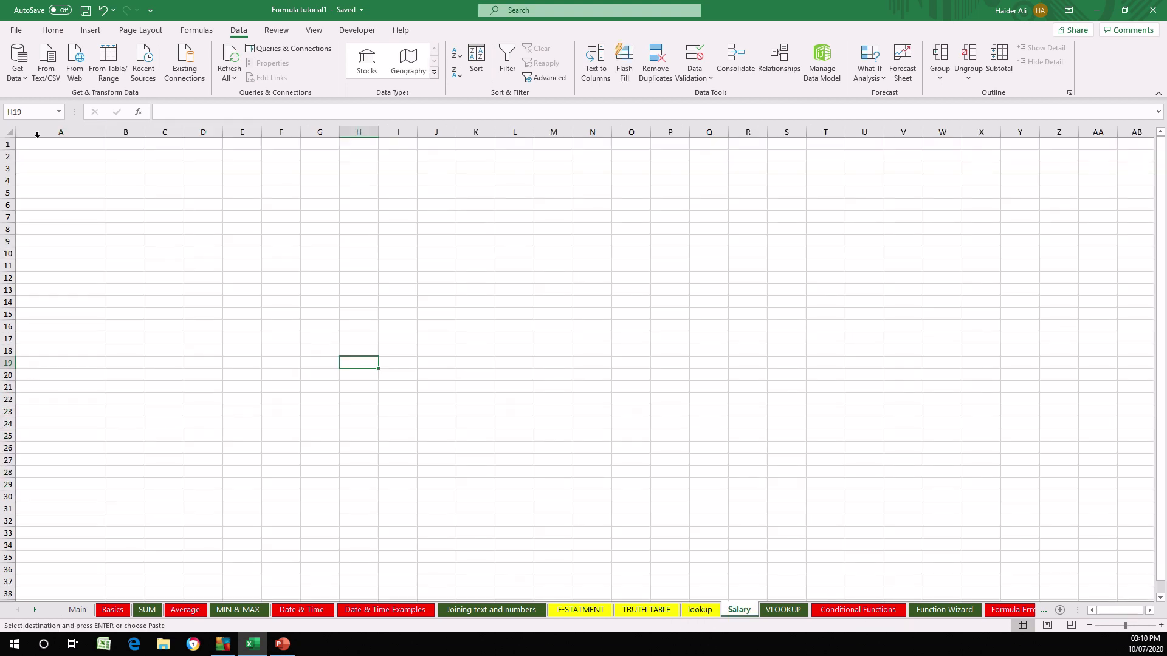
- Try pasting the copied table with its formatting at cell A1 of the Salary sheet, and undo the paste
{"action": "left_click", "coordinate": [83, 145]}
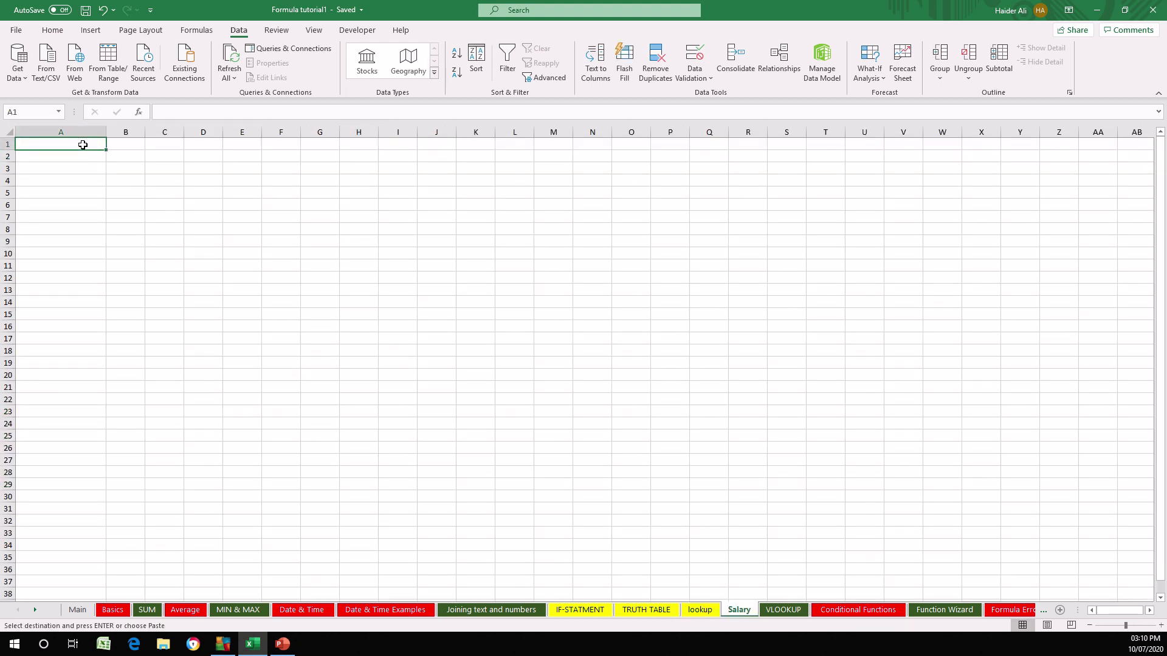
{"action": "key", "text": "ctrl+v"}
{"action": "left_click", "coordinate": [203, 330]}
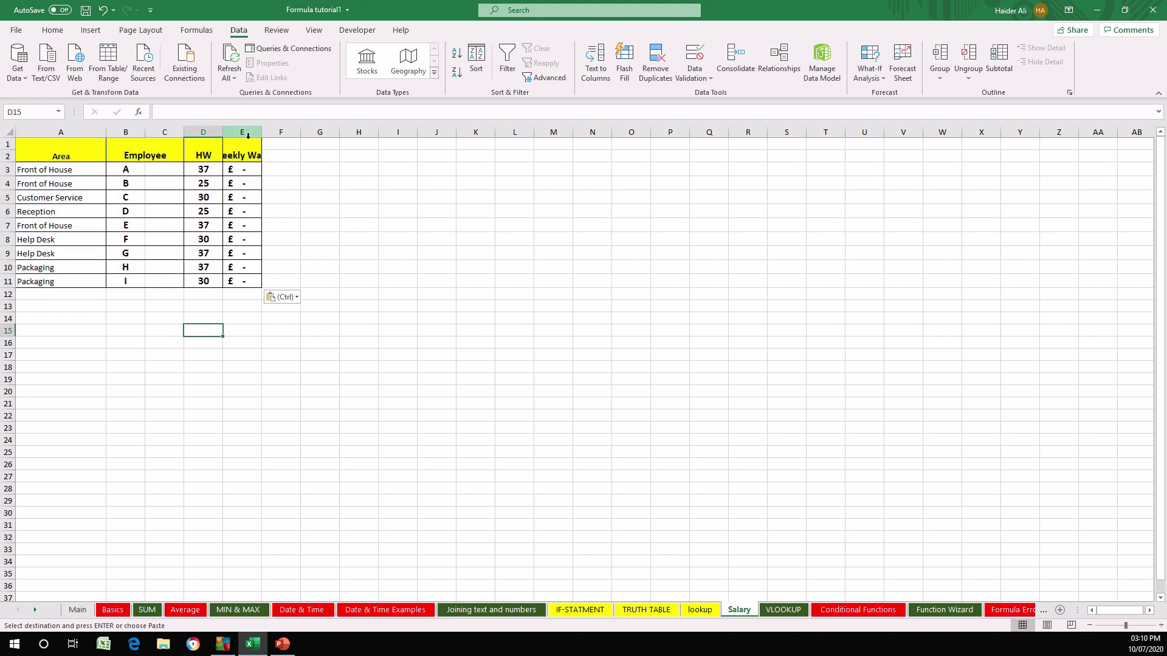
{"action": "key", "text": "ctrl+z"}
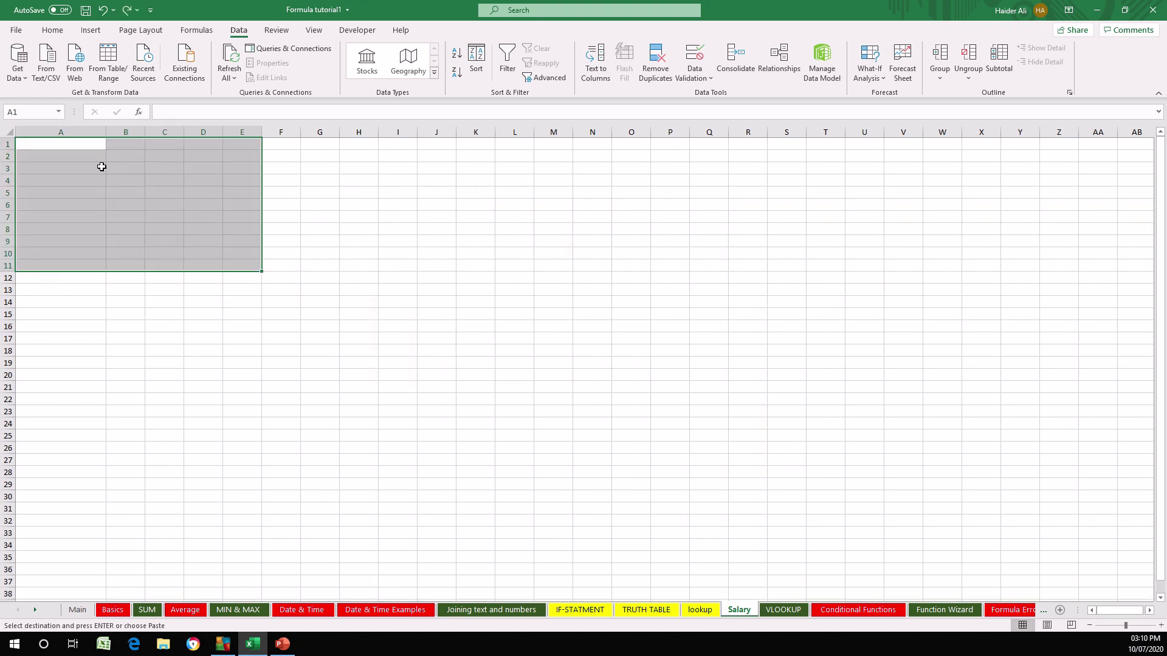
- Paste the copied wage table as values only, starting at cell A1
{"action": "right_click", "coordinate": [67, 146]}
{"action": "left_click", "coordinate": [39, 143]}
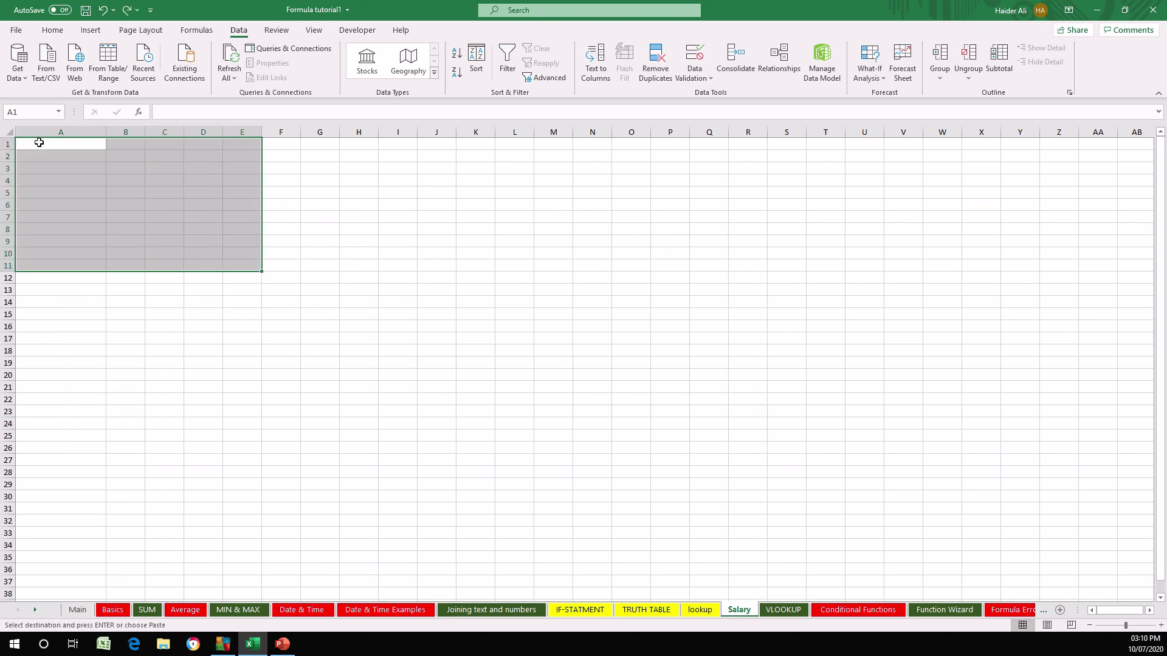
{"action": "left_click", "coordinate": [39, 143]}
{"action": "right_click", "coordinate": [65, 148]}
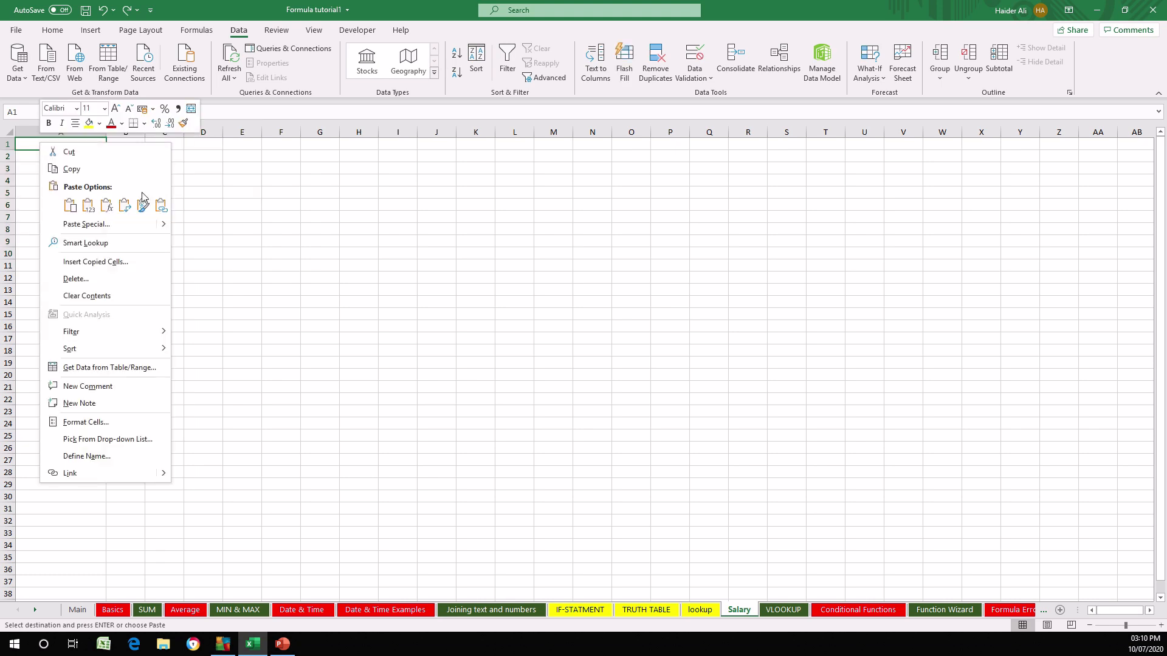
{"action": "left_click", "coordinate": [86, 206]}
{"action": "left_click", "coordinate": [371, 349]}
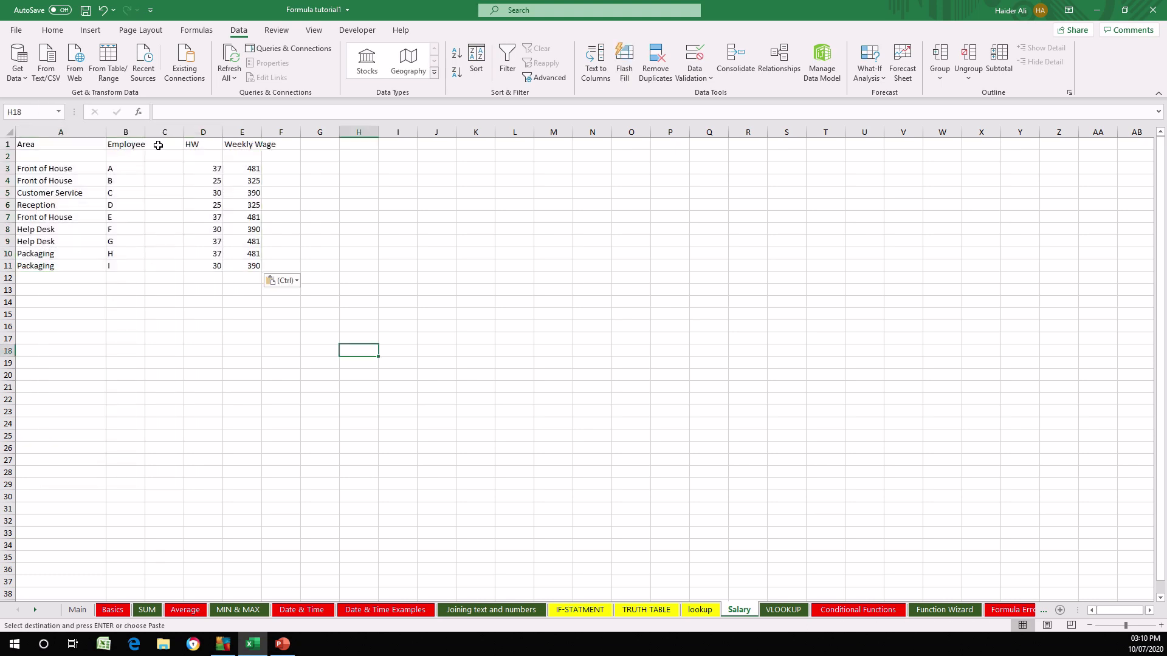
- Delete the empty column C and widen the Weekly Wage column so its heading fits
{"action": "left_click", "coordinate": [161, 131]}
{"action": "right_click", "coordinate": [161, 131]}
{"action": "left_click", "coordinate": [207, 250]}
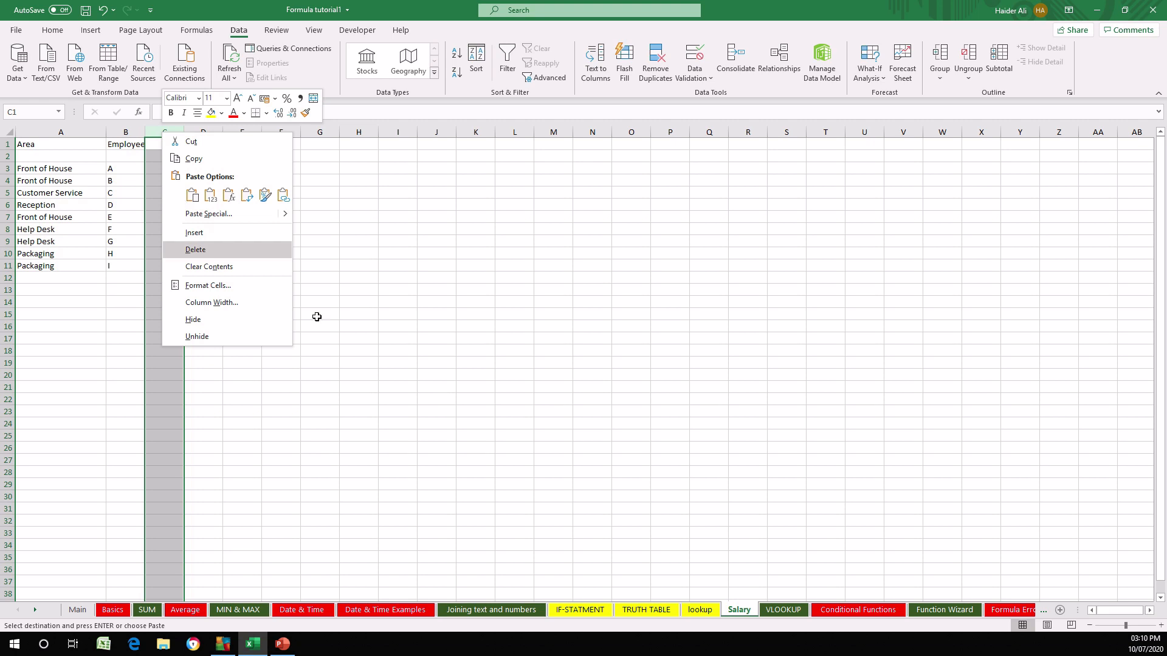
{"action": "left_click", "coordinate": [318, 315]}
{"action": "left_click", "coordinate": [222, 131]}
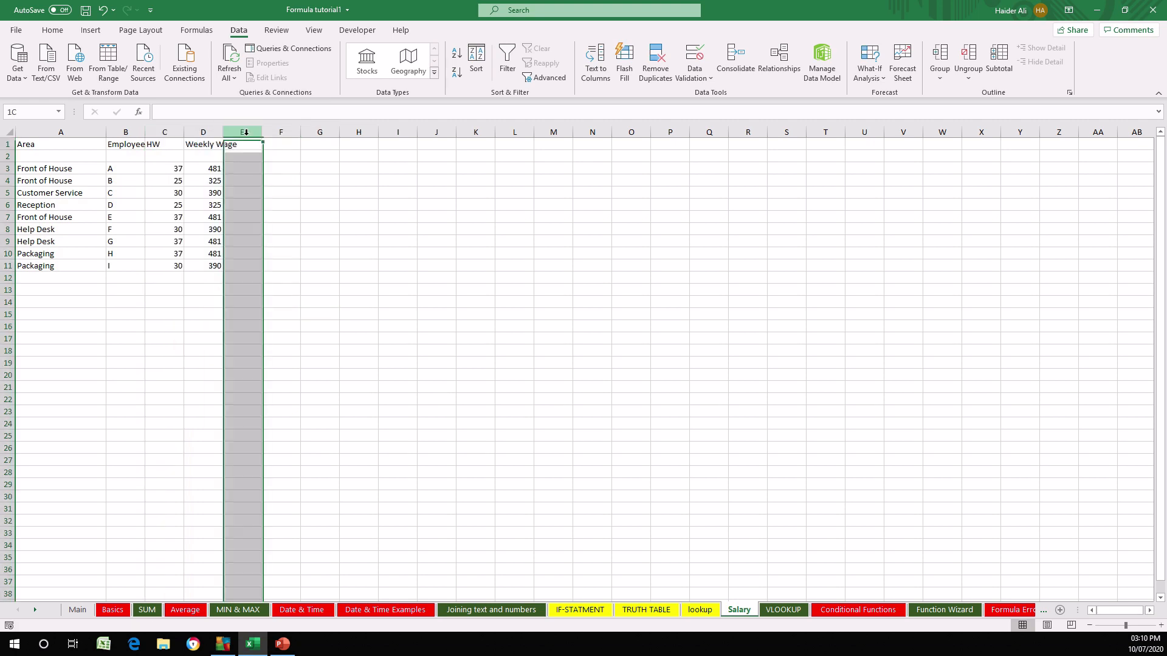
{"action": "left_click_drag", "start_coordinate": [272, 134], "coordinate": [269, 134]}
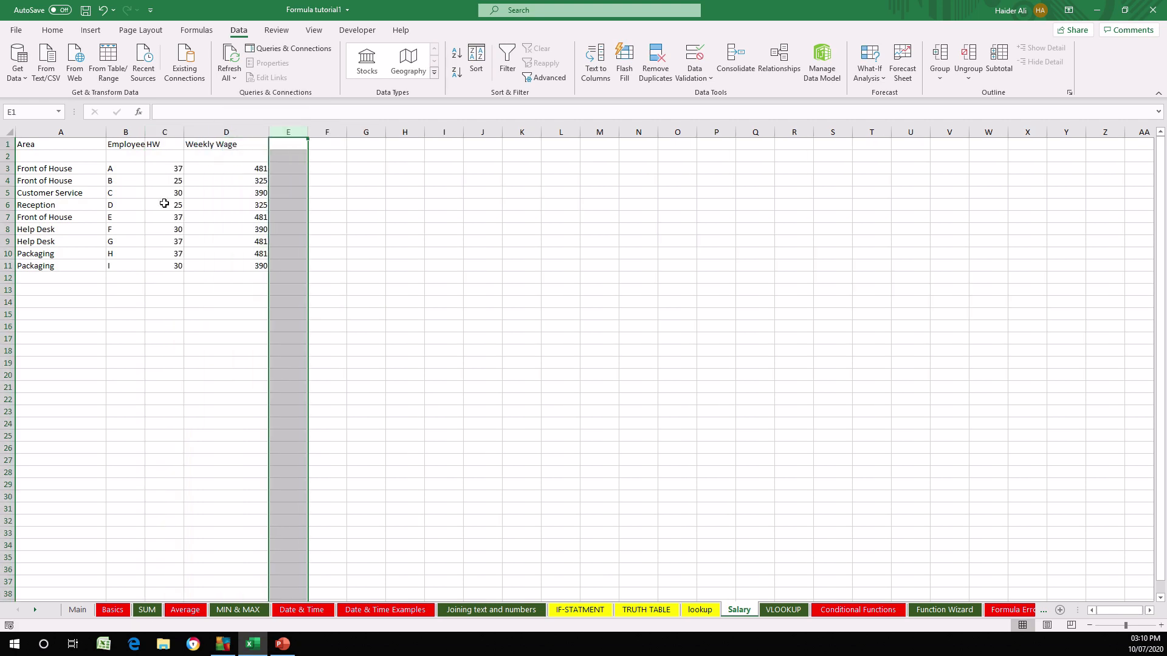
{"action": "left_click", "coordinate": [214, 230]}
- Delete the blank row 2 between the headings and the employee data
{"action": "right_click", "coordinate": [10, 157]}
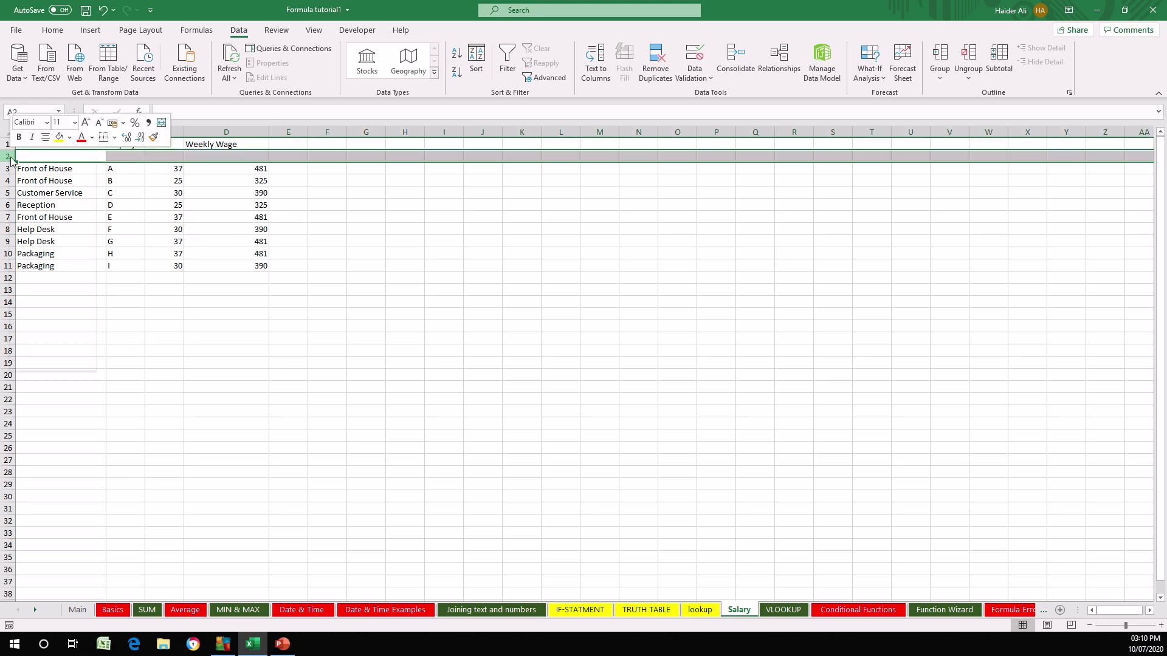
{"action": "left_click", "coordinate": [67, 277]}
{"action": "left_click", "coordinate": [245, 396]}
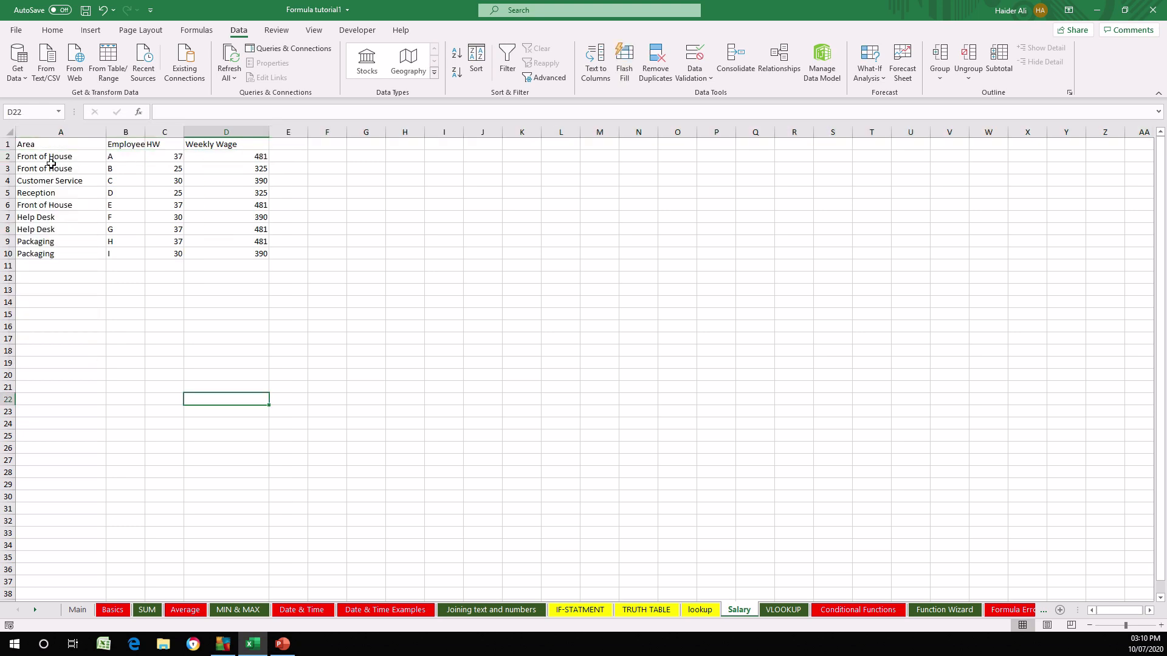
- Fill the heading cells A1:D1, from Area to Weekly Wage, with yellow
{"action": "left_click_drag", "start_coordinate": [27, 144], "coordinate": [249, 145]}
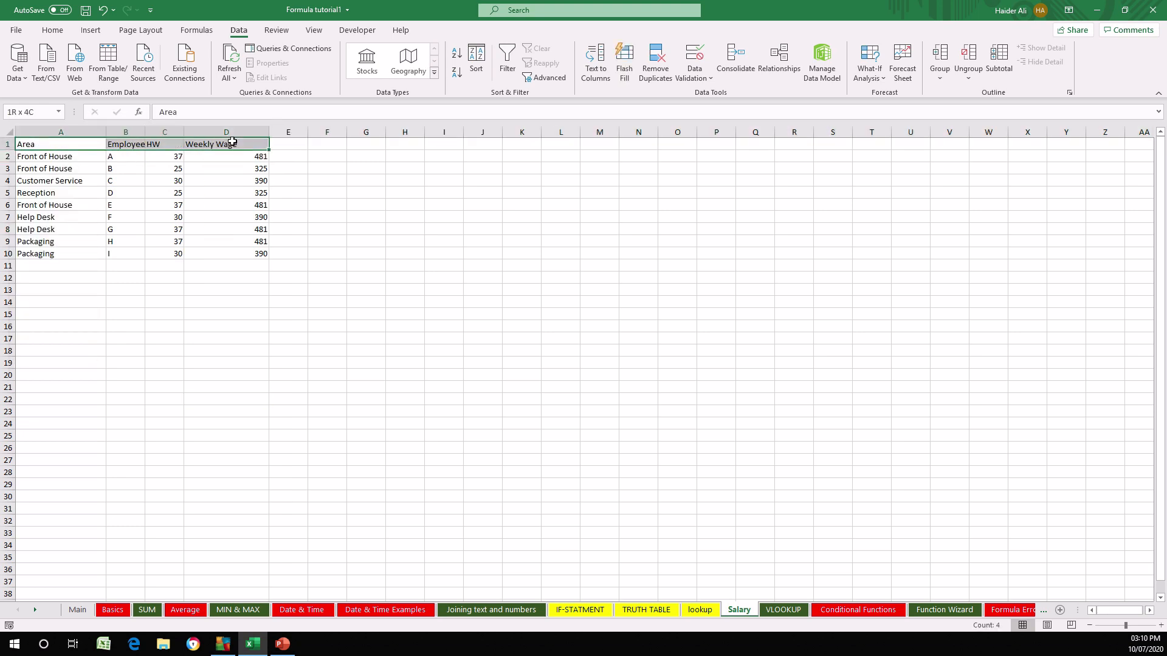
{"action": "left_click", "coordinate": [61, 35]}
{"action": "left_click", "coordinate": [194, 73]}
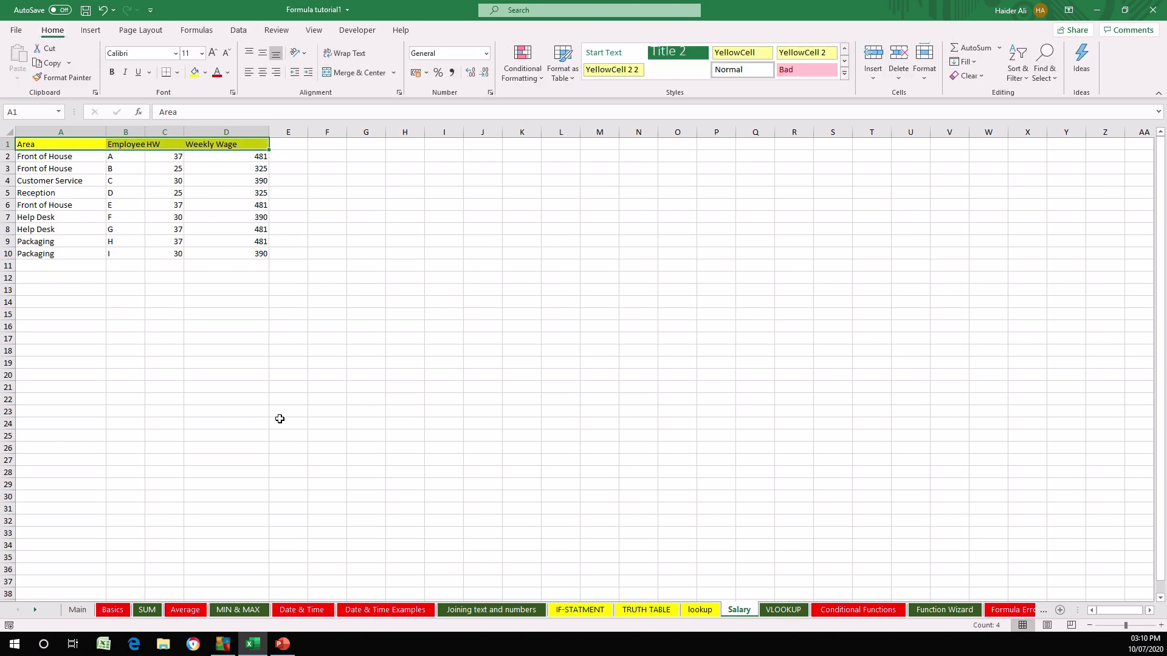
{"action": "left_click", "coordinate": [279, 419]}
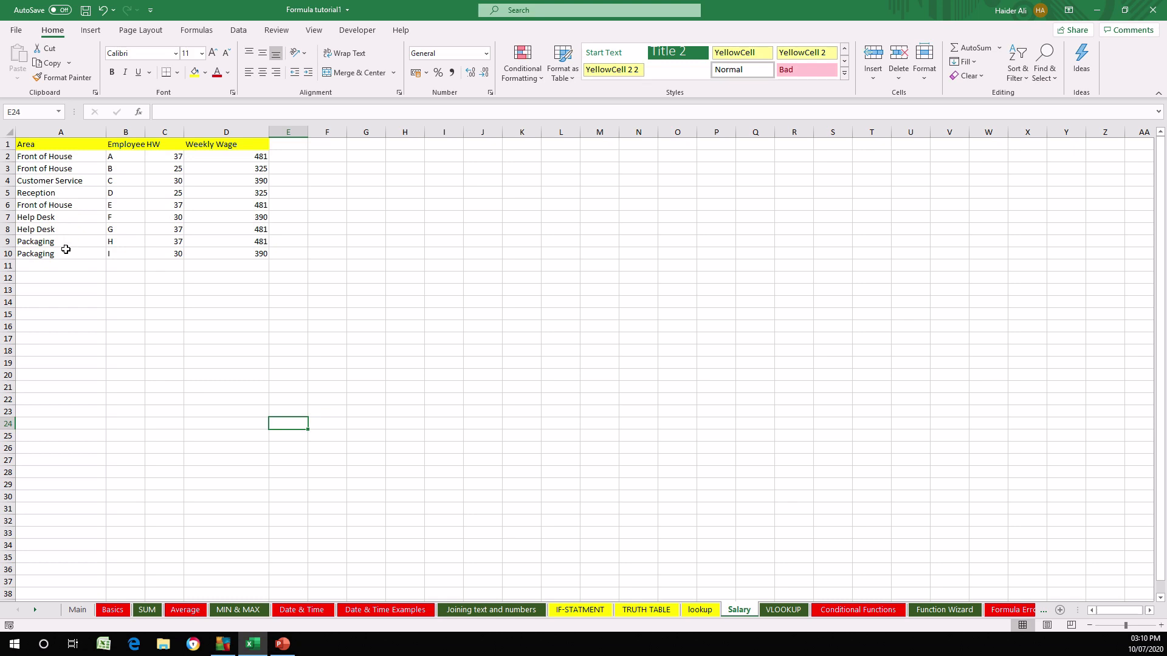
- Narrow the Weekly Wage column slightly
{"action": "left_click_drag", "start_coordinate": [123, 157], "coordinate": [129, 250]}
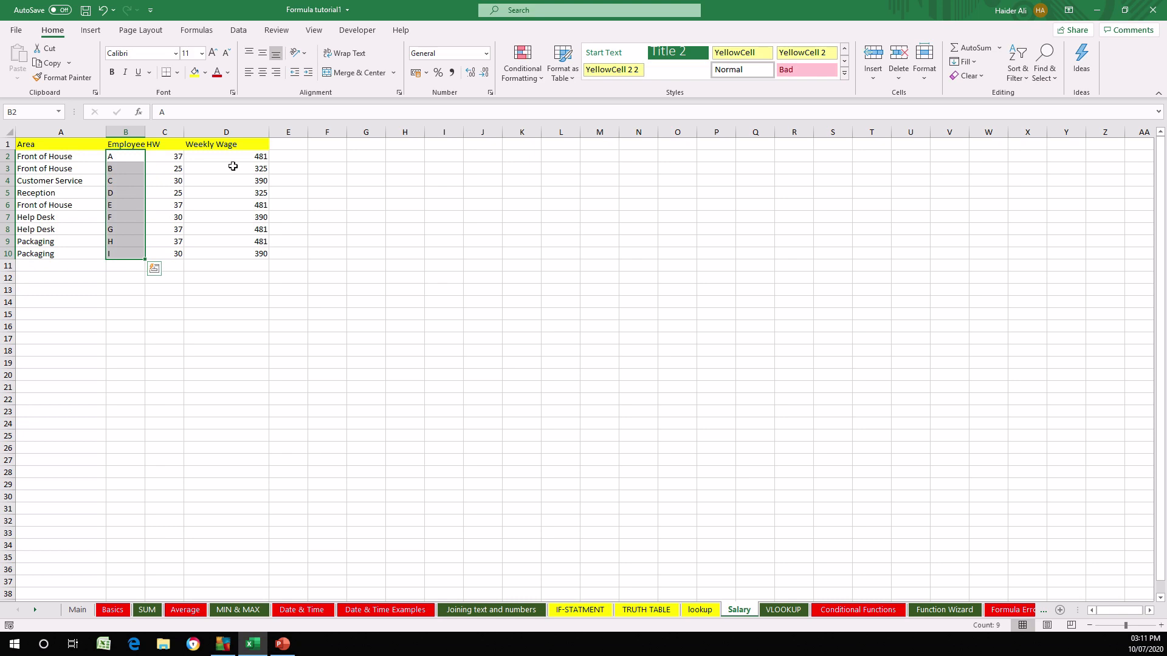
{"action": "left_click_drag", "start_coordinate": [269, 132], "coordinate": [255, 132]}
{"action": "left_click", "coordinate": [274, 290]}
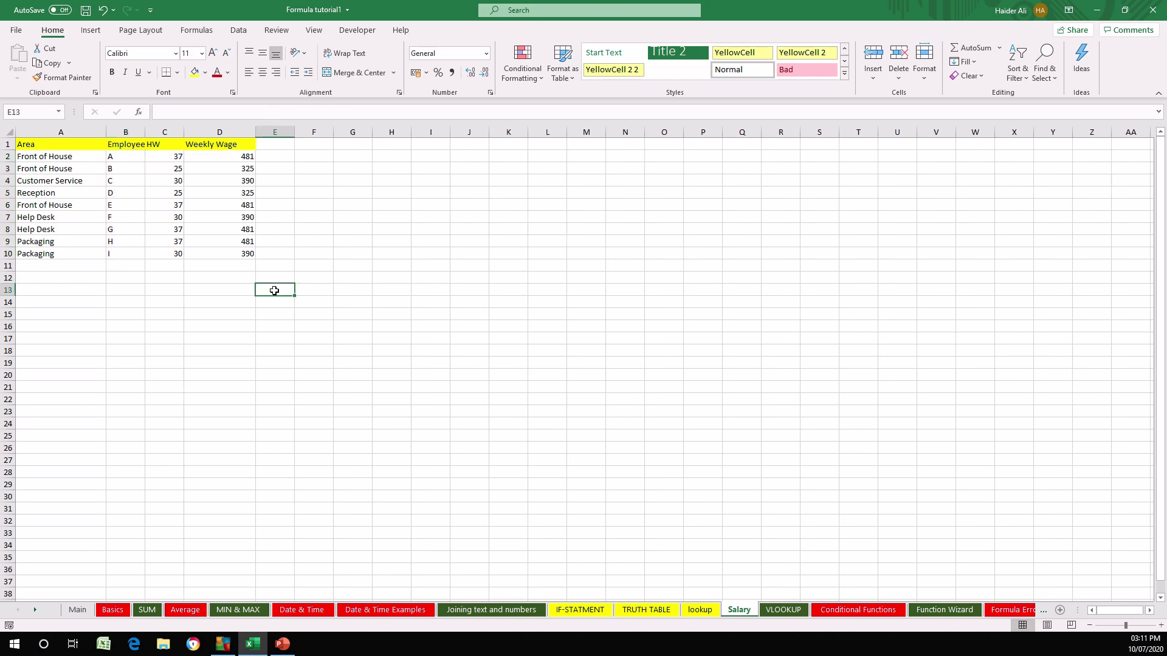
{"action": "left_click_drag", "start_coordinate": [238, 222], "coordinate": [204, 252]}
{"action": "left_click", "coordinate": [64, 301]}
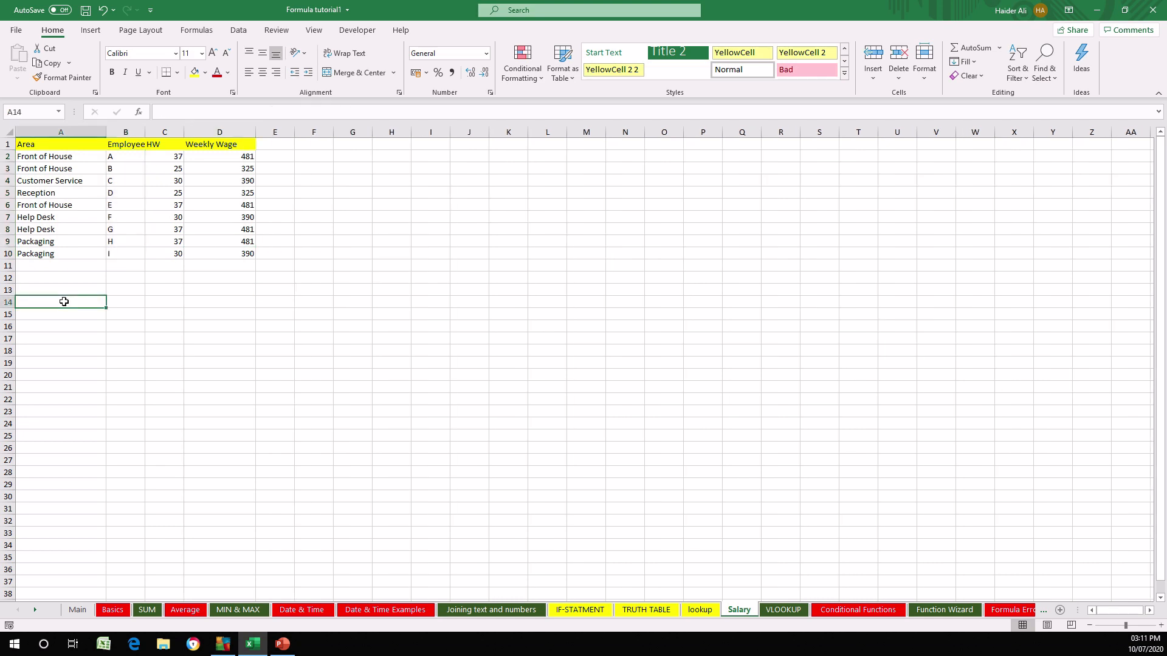
{"action": "left_click", "coordinate": [63, 325]}
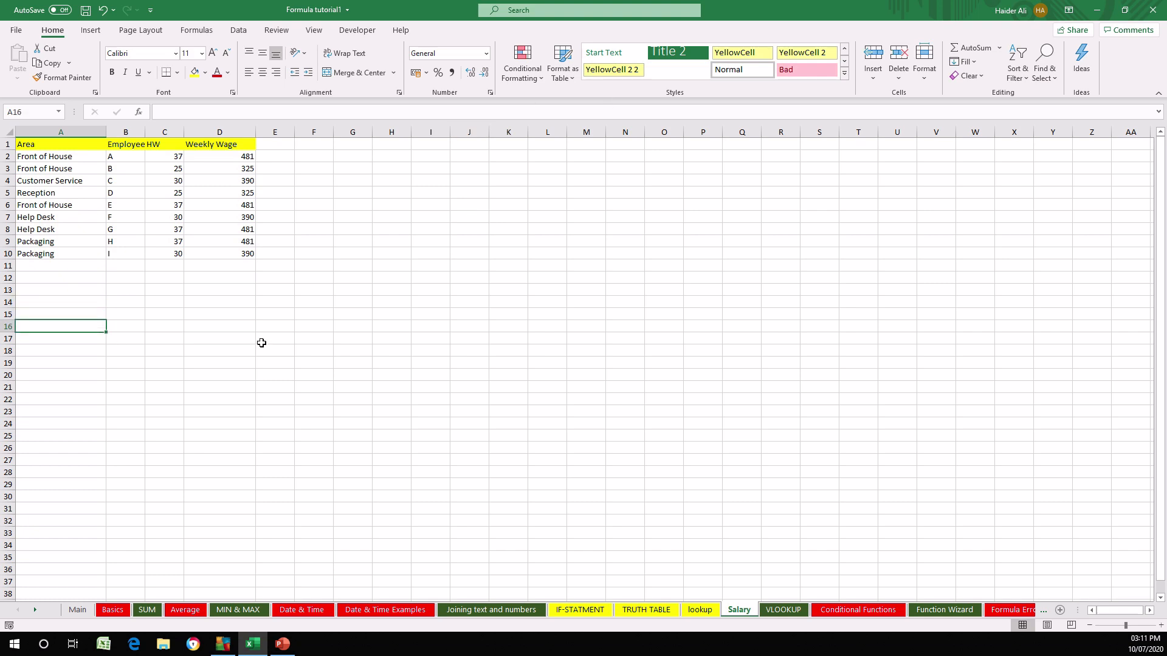
{"action": "left_click", "coordinate": [91, 313]}
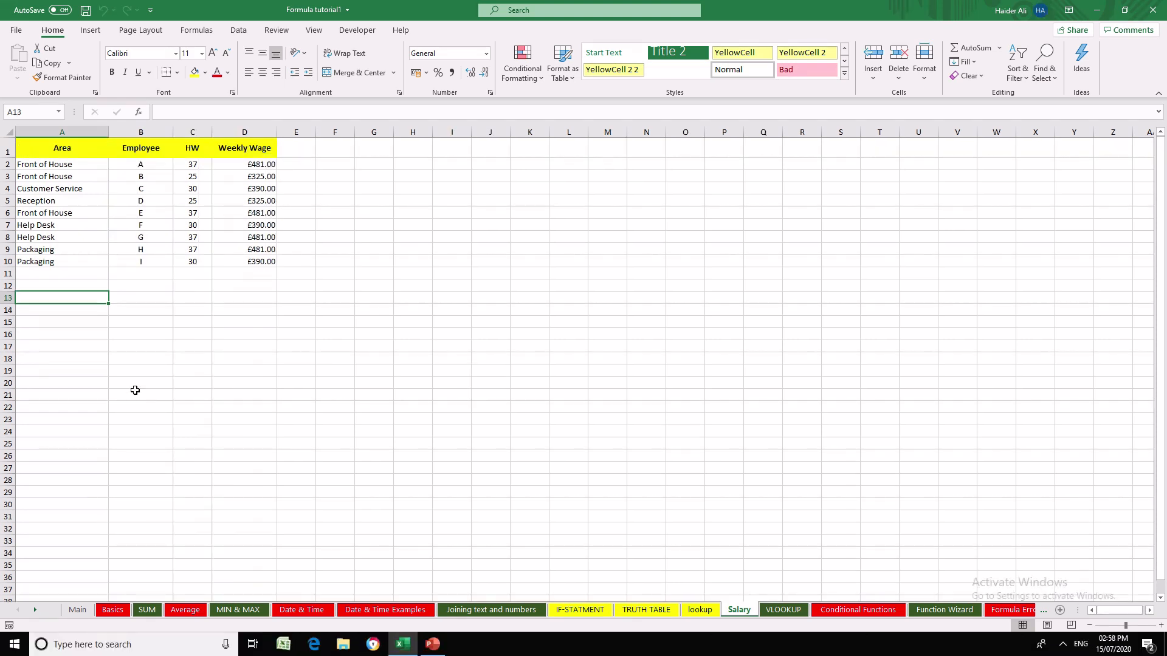
{"action": "left_click", "coordinate": [73, 370]}
{"action": "left_click", "coordinate": [42, 308]}
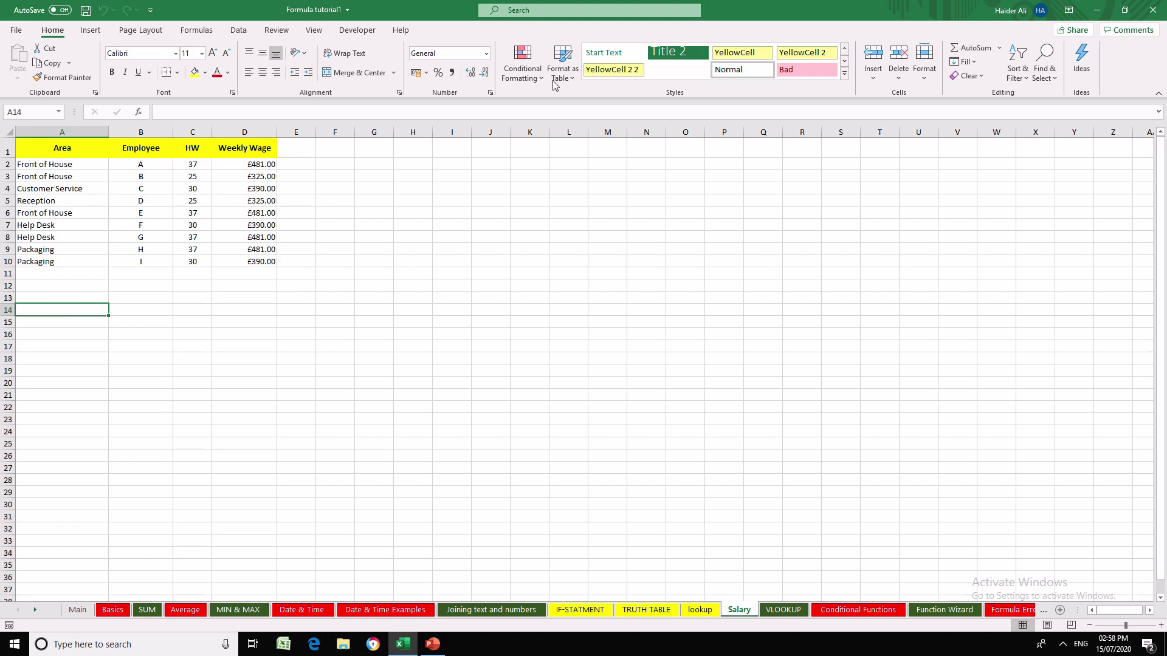
{"action": "left_click", "coordinate": [240, 30]}
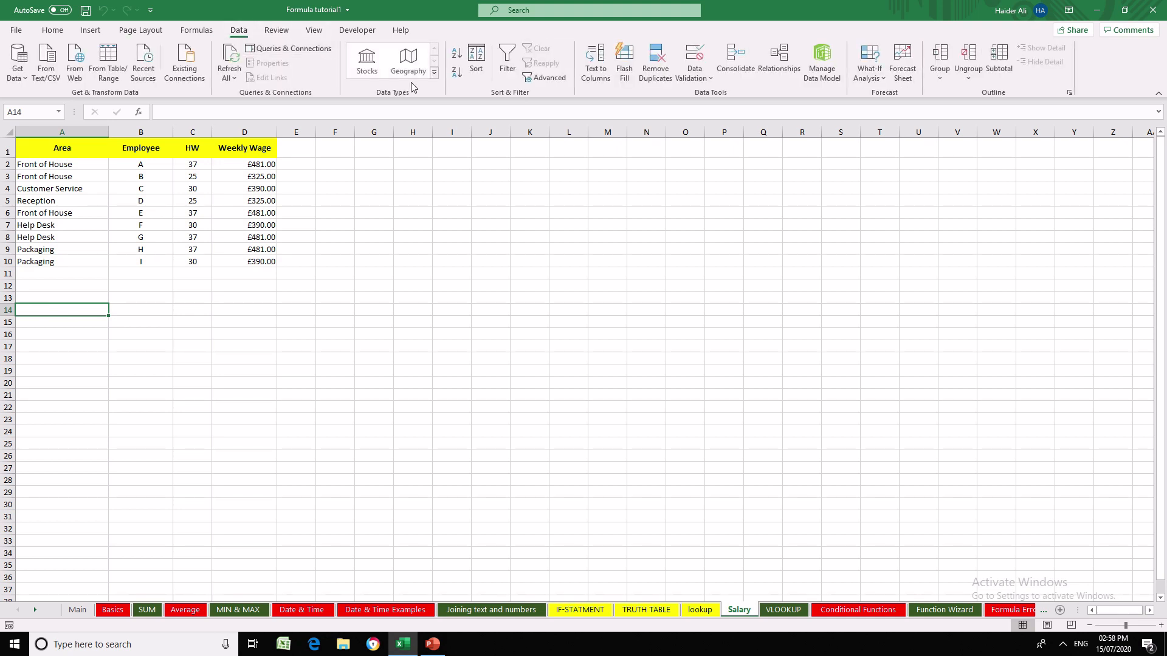
{"action": "left_click", "coordinate": [265, 344]}
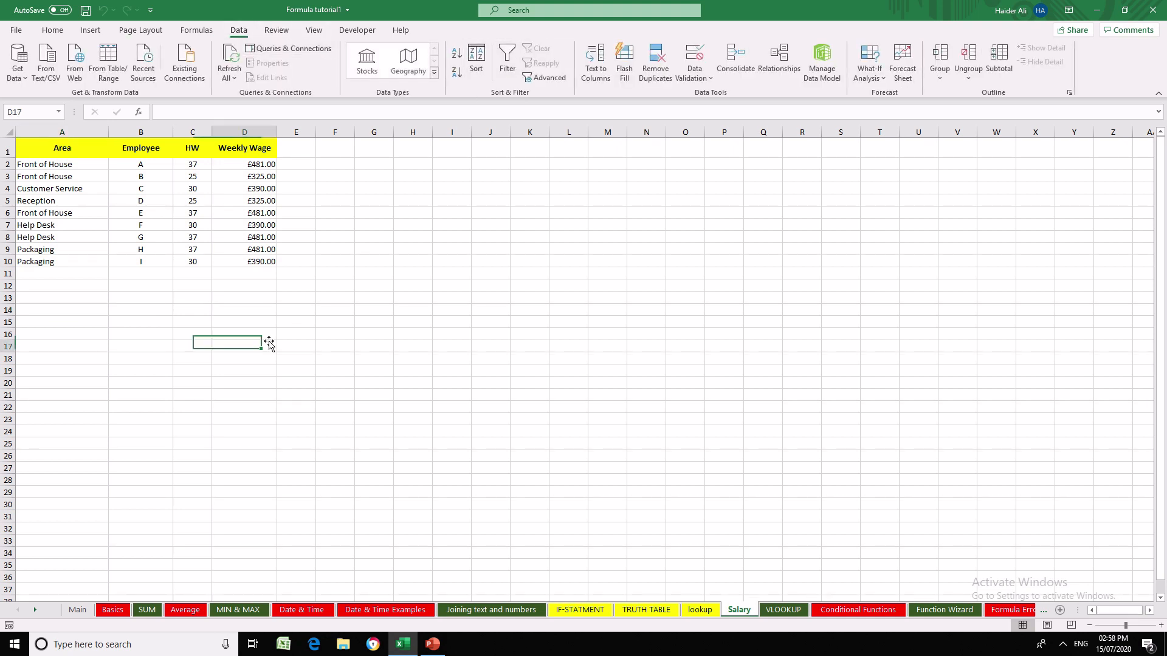
{"action": "left_click", "coordinate": [123, 356]}
- Enter the section label "Front of House" in cell A15 below the wage table
{"action": "left_click", "coordinate": [41, 308]}
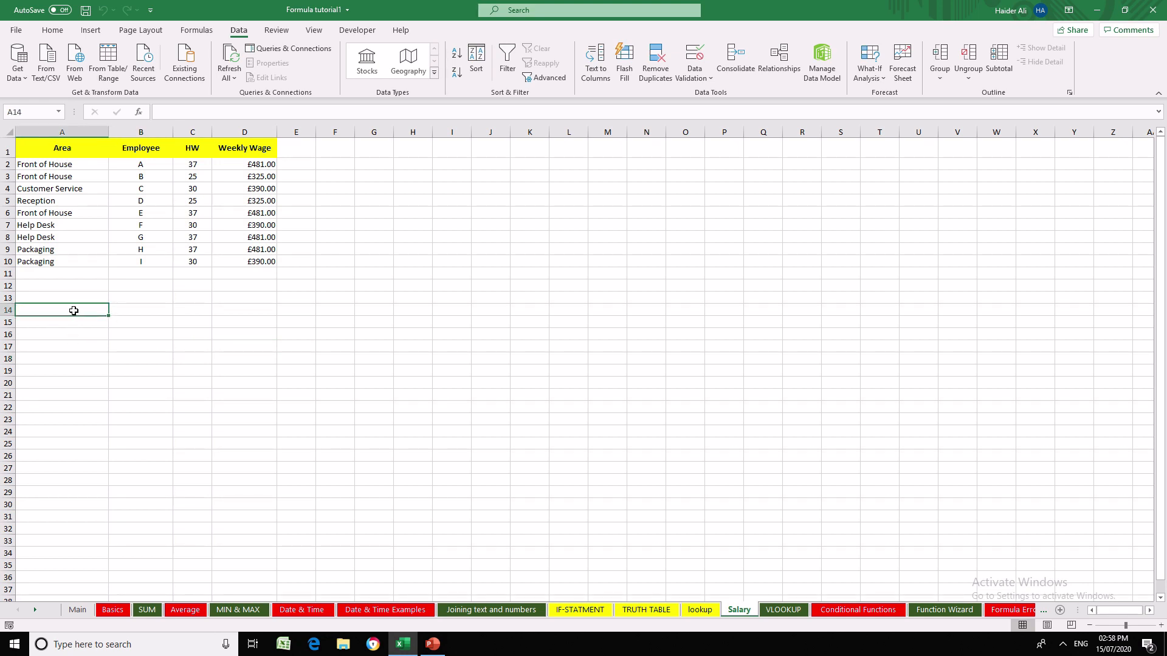
{"action": "key", "text": "Return"}
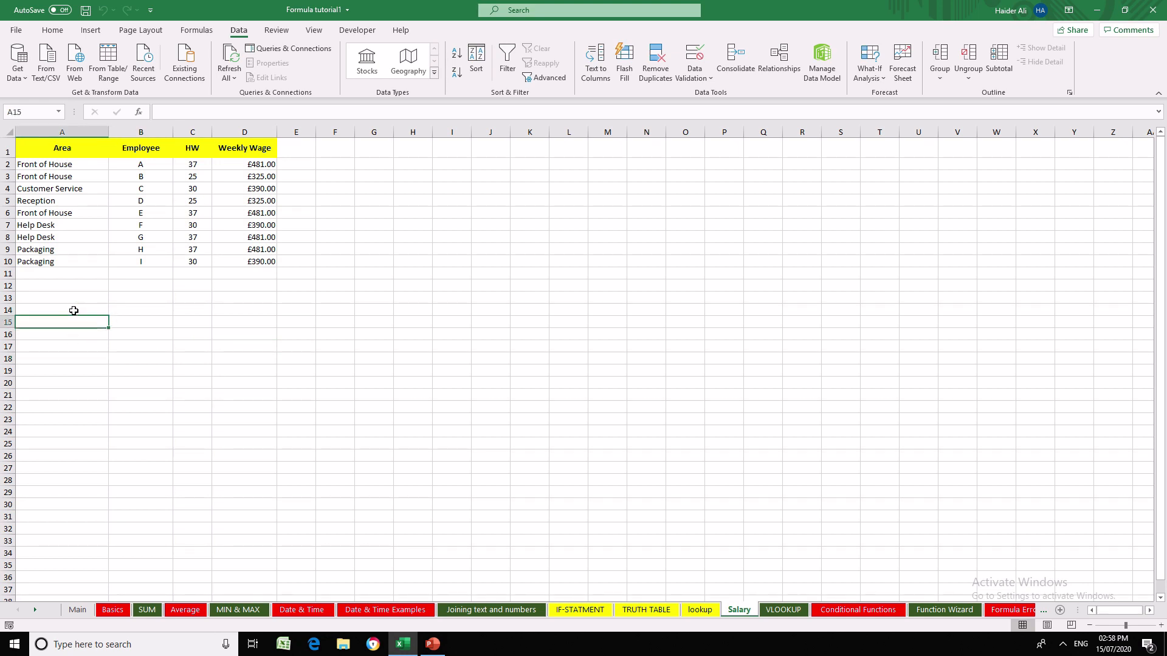
{"action": "type", "text": "Front of House"}
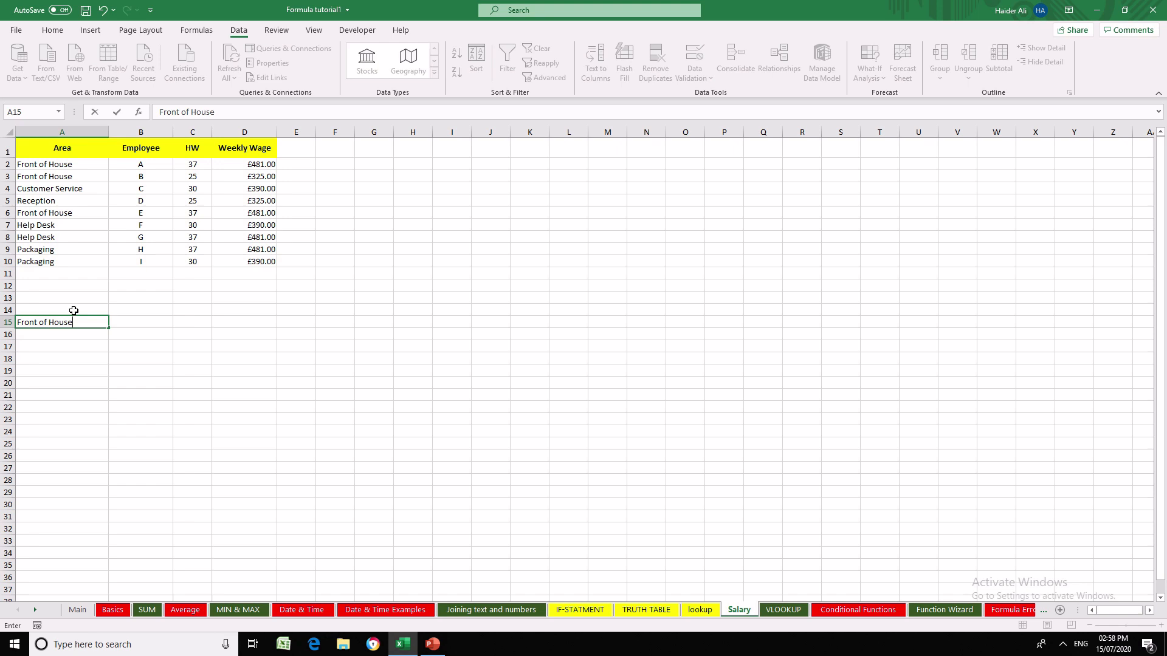
{"action": "key", "text": "Return"}
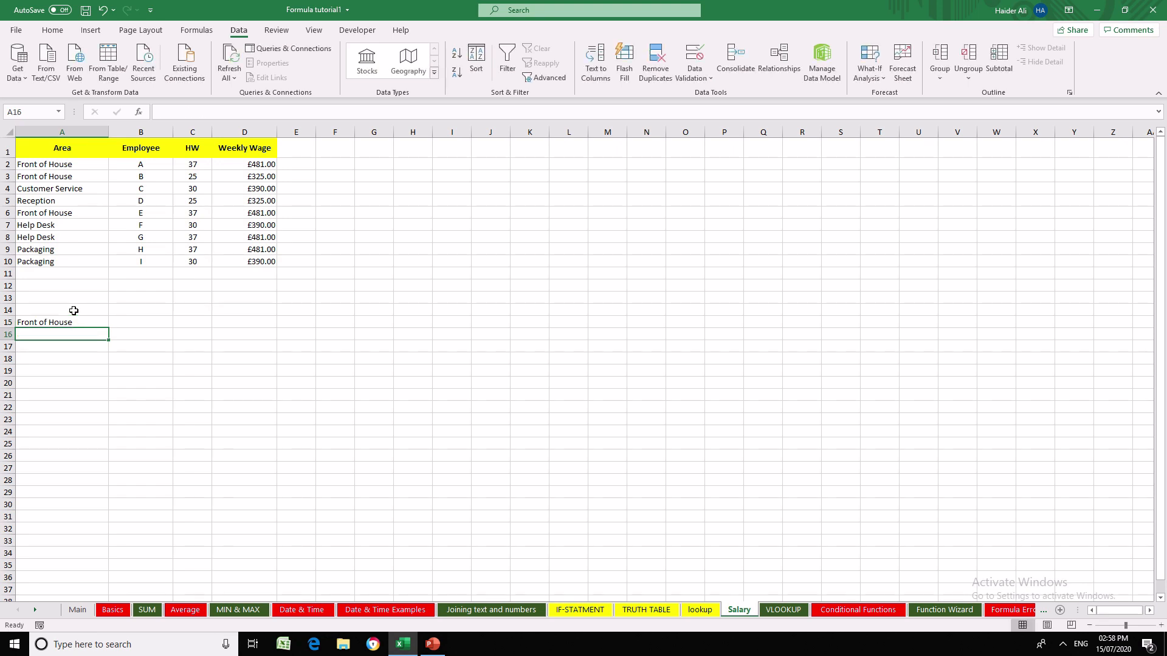
- Merge and centre the Front of House label across A15:D15
{"action": "key", "text": "Up"}
{"action": "key", "text": "shift+Right"}
{"action": "key", "text": "shift+Right"}
{"action": "key", "text": "shift+Right"}
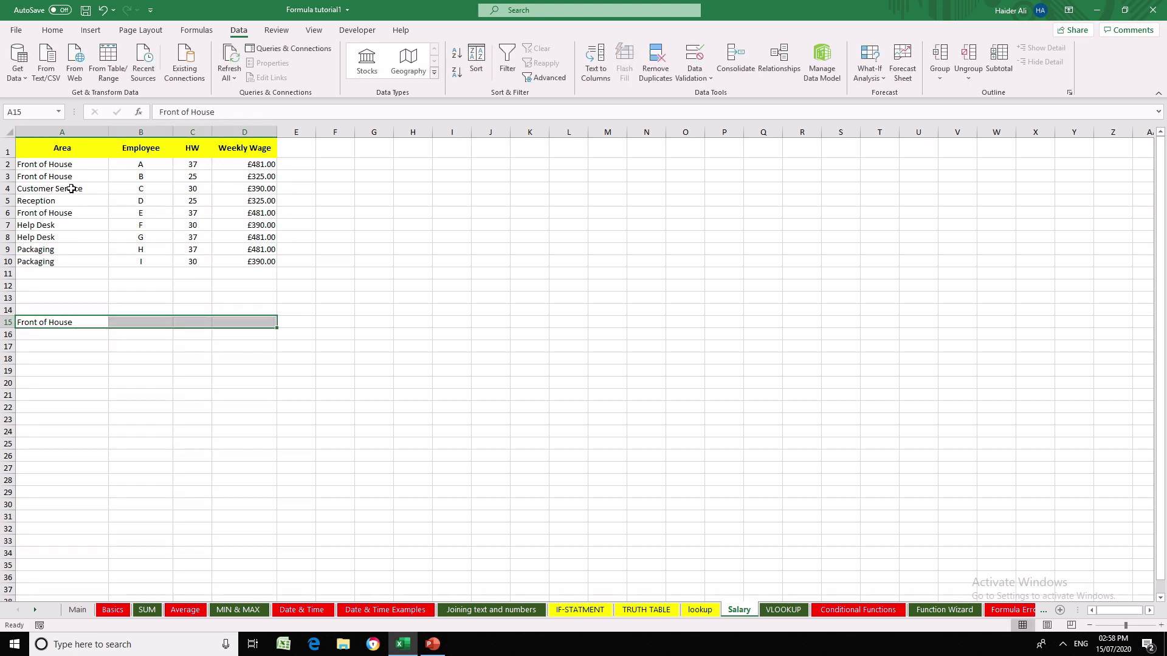
{"action": "left_click", "coordinate": [53, 31]}
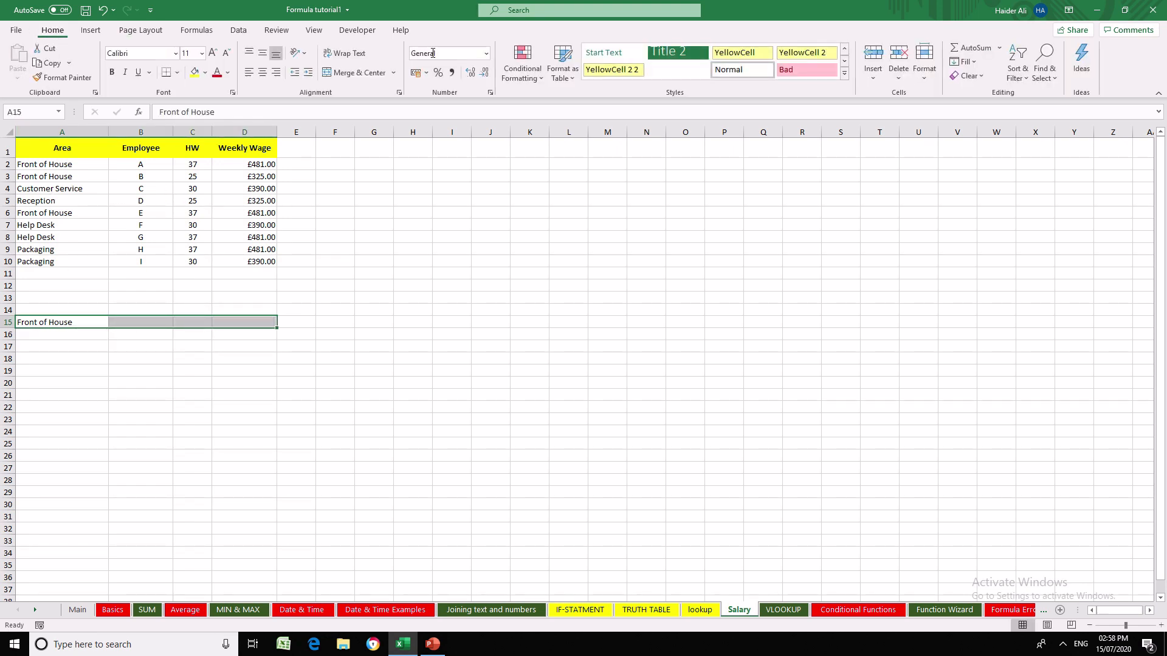
{"action": "left_click", "coordinate": [352, 72]}
{"action": "left_click", "coordinate": [207, 397]}
{"action": "left_click", "coordinate": [74, 330]}
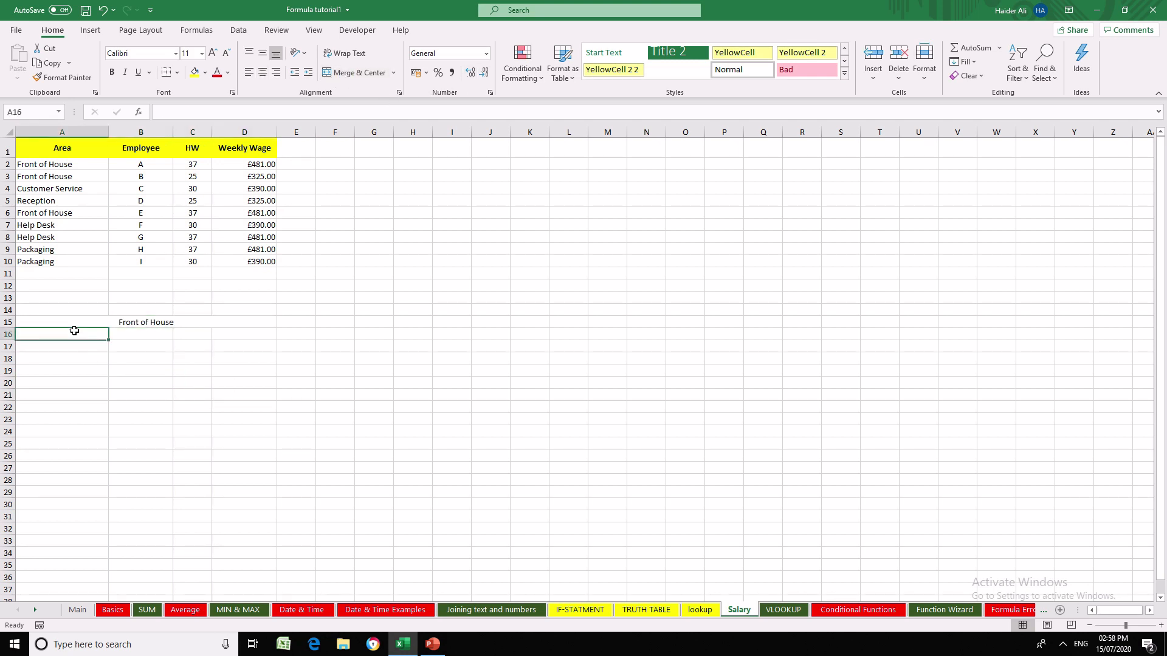
- Add filters to the data range A2:D10 and filter the Area column to Front of House only
{"action": "left_click_drag", "start_coordinate": [51, 161], "coordinate": [262, 261]}
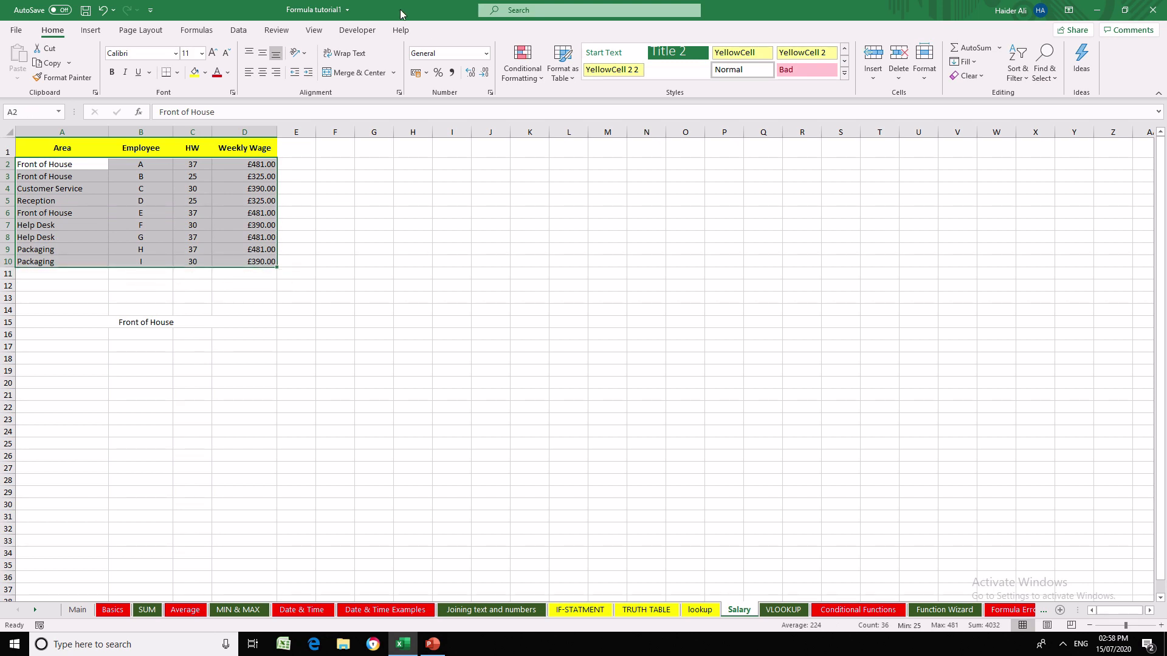
{"action": "left_click", "coordinate": [239, 29]}
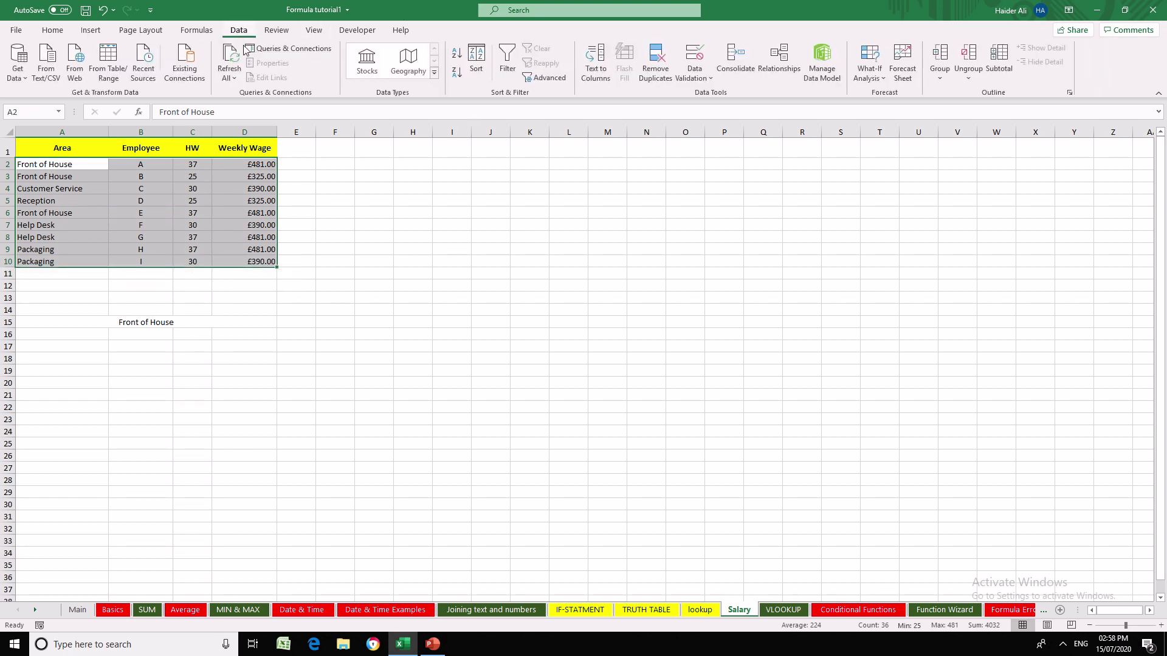
{"action": "left_click", "coordinate": [507, 58]}
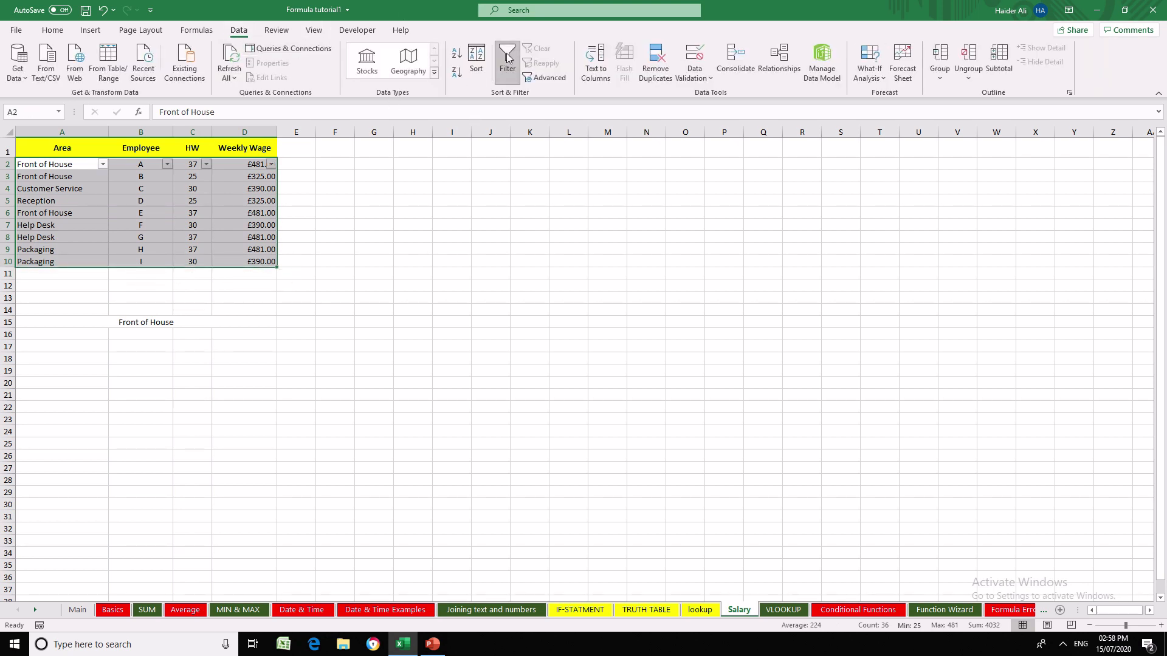
{"action": "left_click", "coordinate": [102, 164]}
{"action": "left_click", "coordinate": [56, 307]}
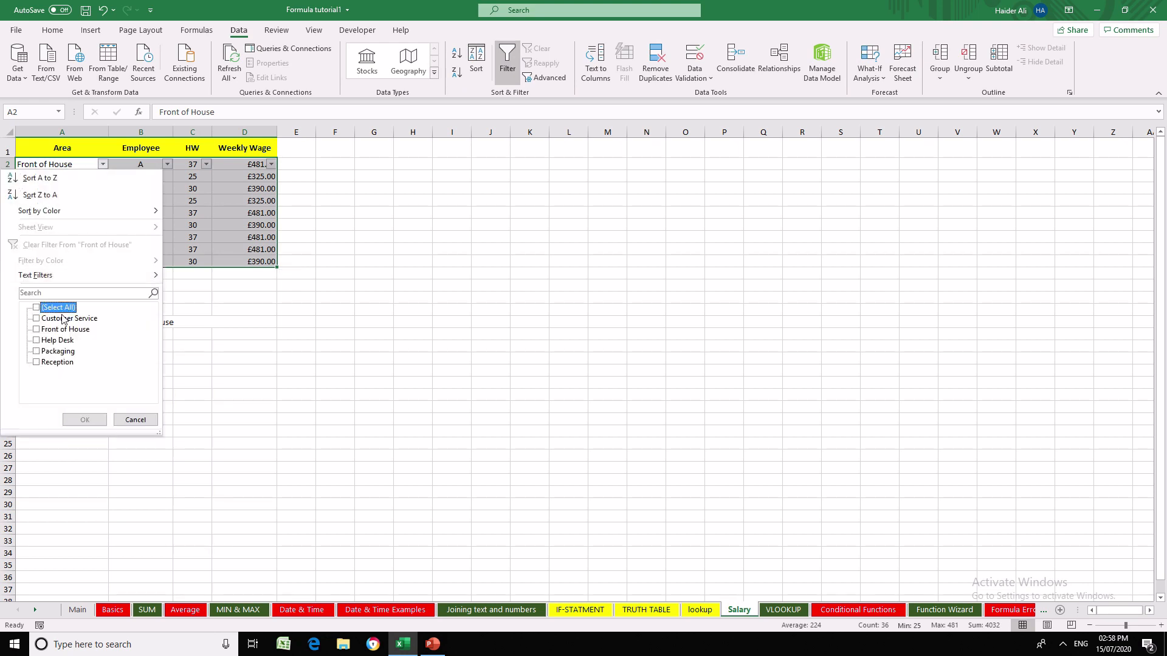
{"action": "left_click", "coordinate": [64, 330]}
{"action": "left_click", "coordinate": [86, 420]}
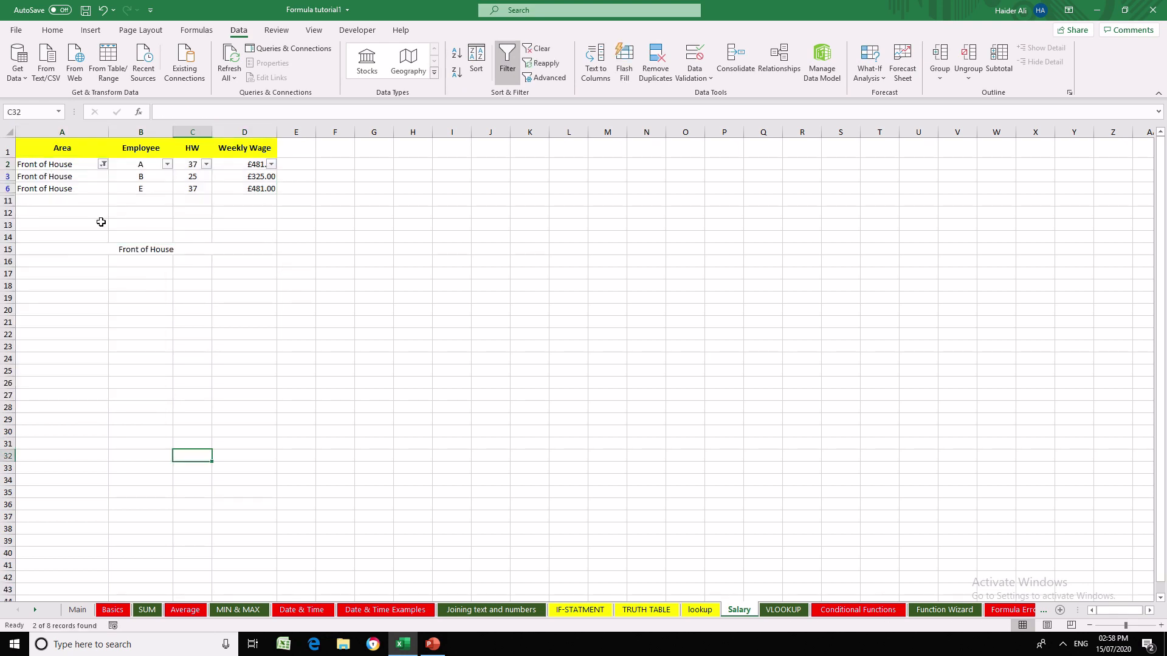
- Copy the filtered Front of House rows and paste them below their label, starting at A16
{"action": "left_click_drag", "start_coordinate": [72, 168], "coordinate": [261, 189]}
{"action": "key", "text": "ctrl+c"}
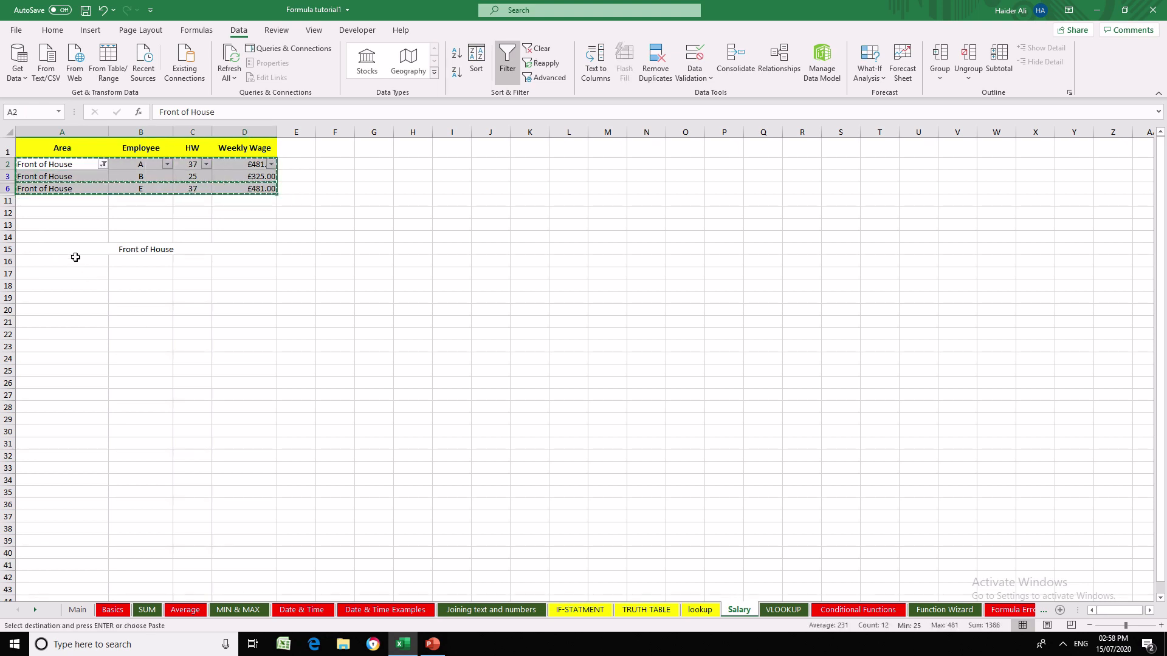
{"action": "left_click", "coordinate": [75, 256]}
{"action": "key", "text": "ctrl+v"}
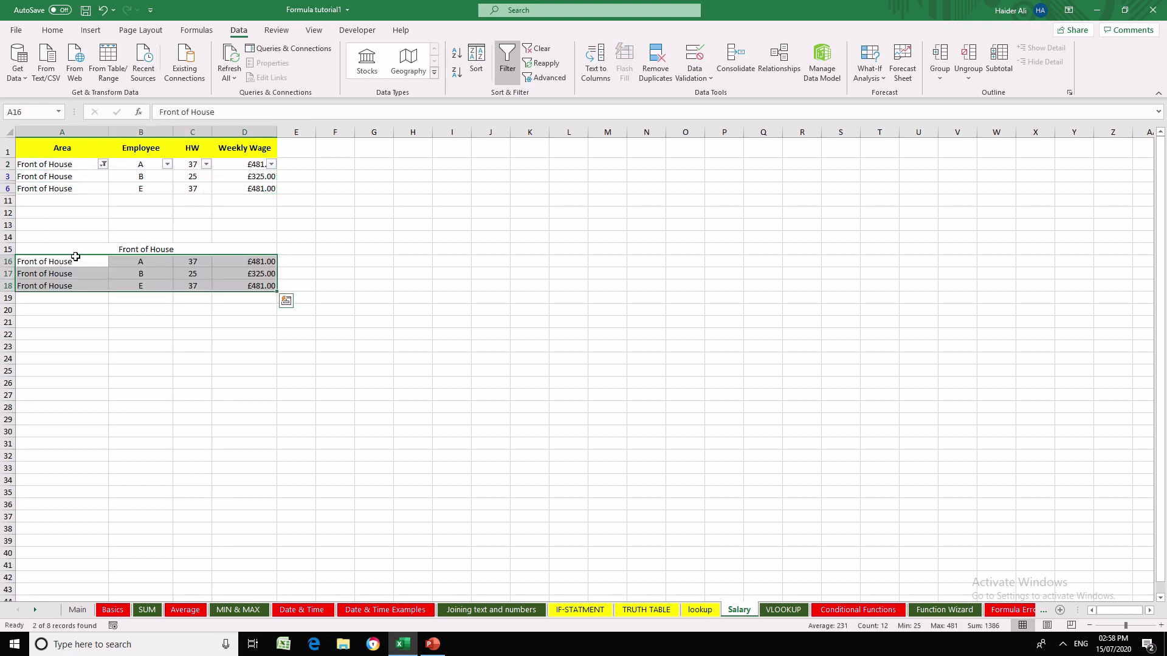
{"action": "key", "text": "Down"}
{"action": "key", "text": "Down"}
{"action": "key", "text": "Down"}
{"action": "key", "text": "Down"}
{"action": "key", "text": "Down"}
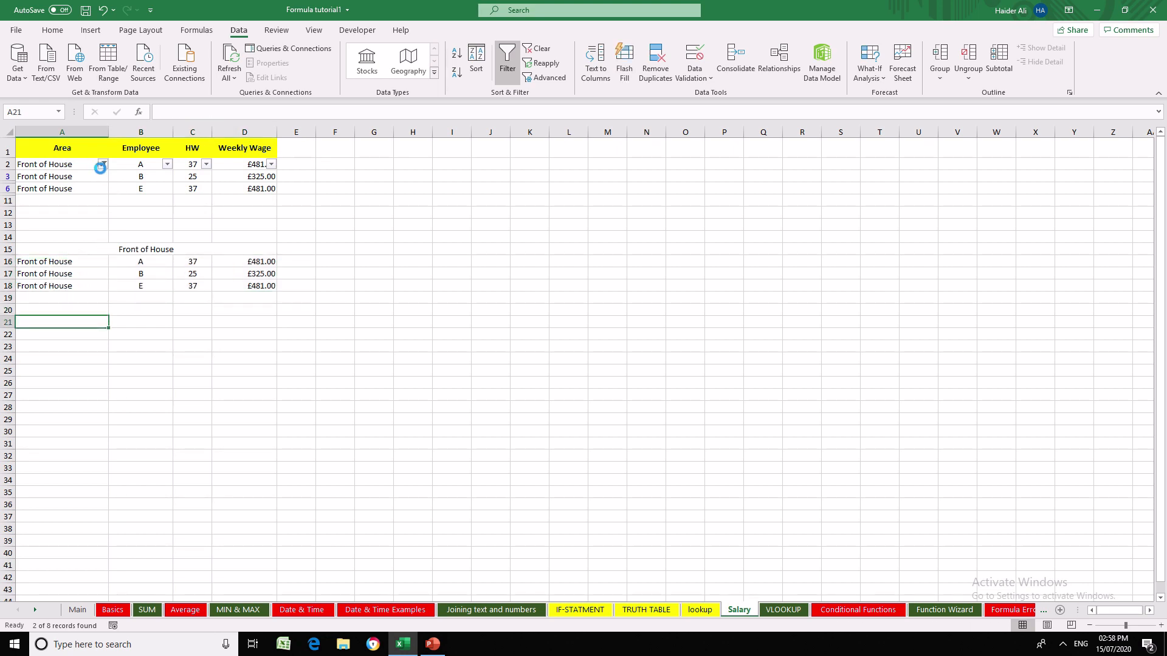
- Switch the Area column filter from Front of House to Help Desk
{"action": "left_click", "coordinate": [103, 164]}
{"action": "left_click", "coordinate": [37, 340]}
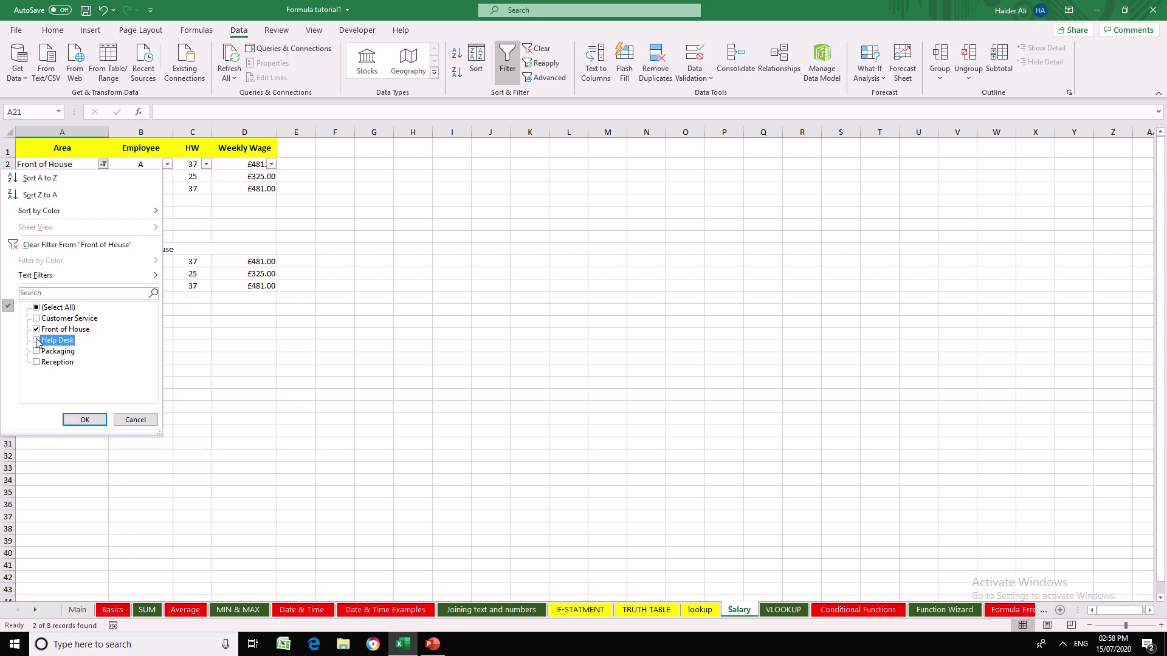
{"action": "left_click", "coordinate": [36, 330]}
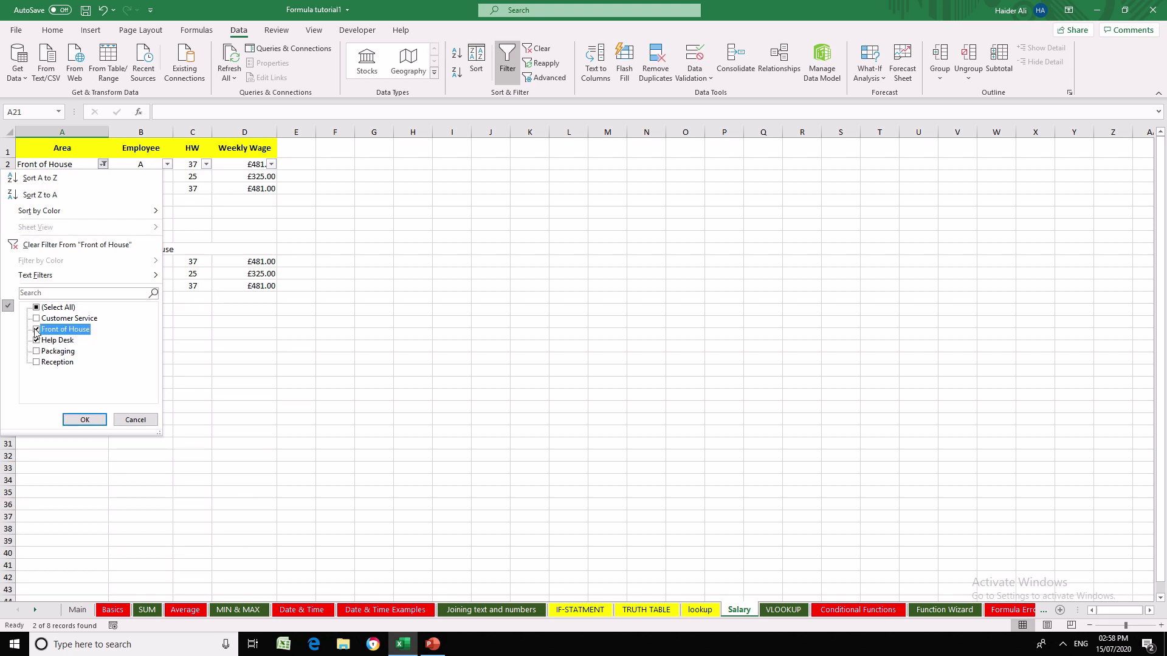
{"action": "left_click", "coordinate": [70, 419]}
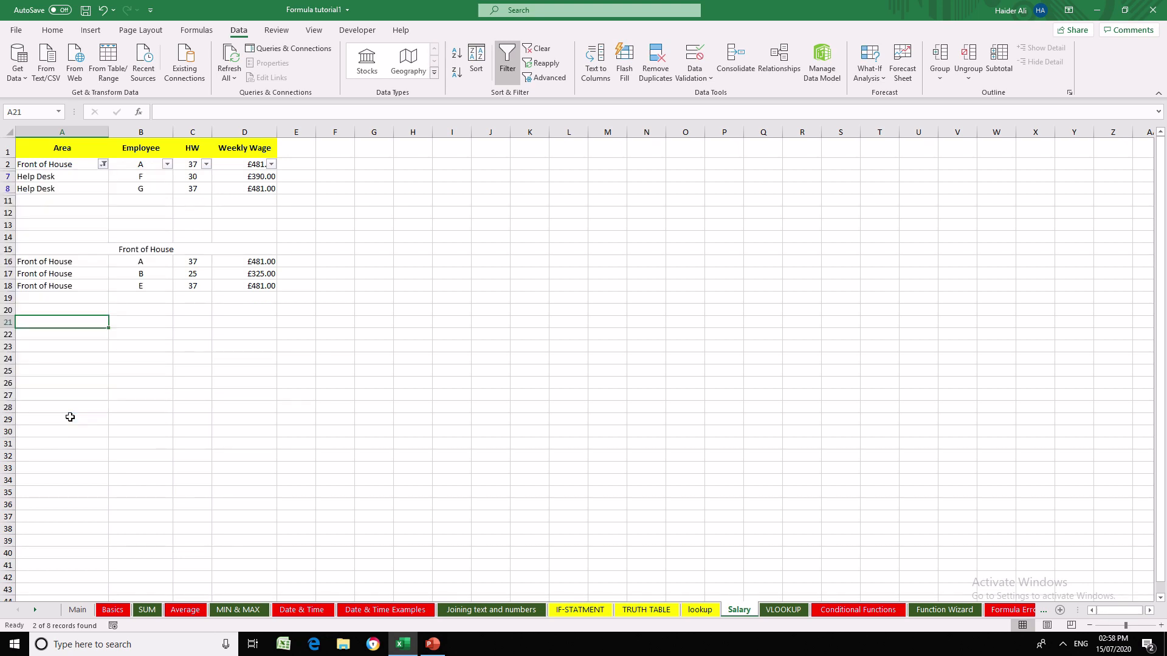
- Restore all areas in the Area column filter and filter it again to Help Desk only
{"action": "left_click", "coordinate": [103, 164]}
{"action": "left_click", "coordinate": [46, 308]}
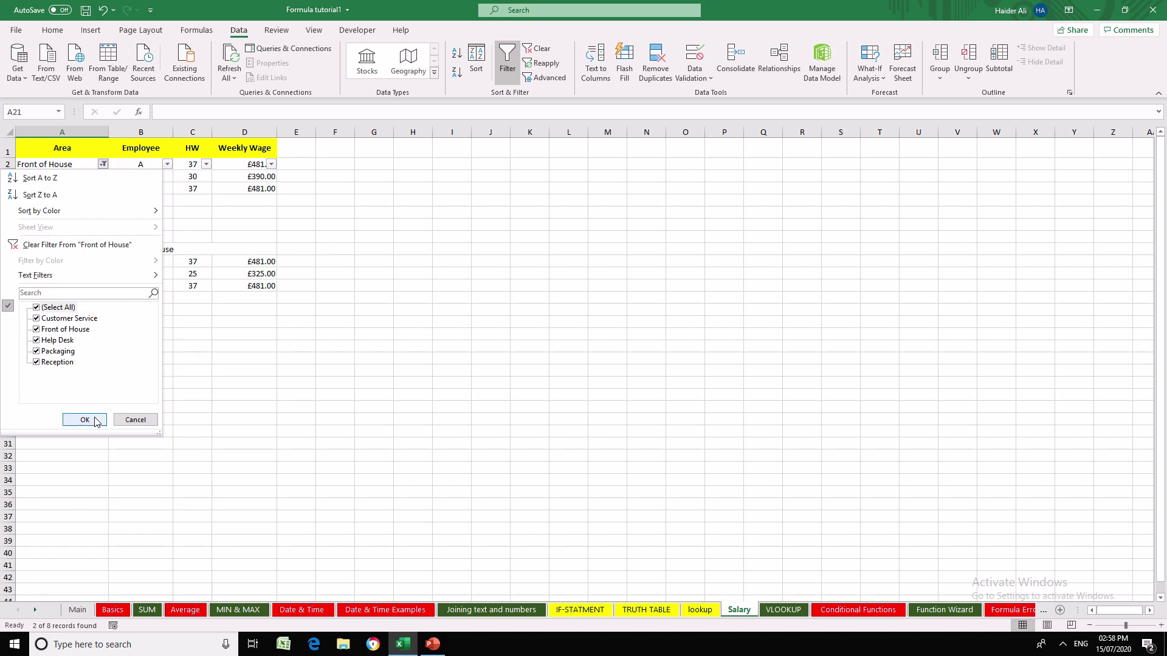
{"action": "left_click", "coordinate": [85, 419]}
{"action": "left_click", "coordinate": [103, 164]}
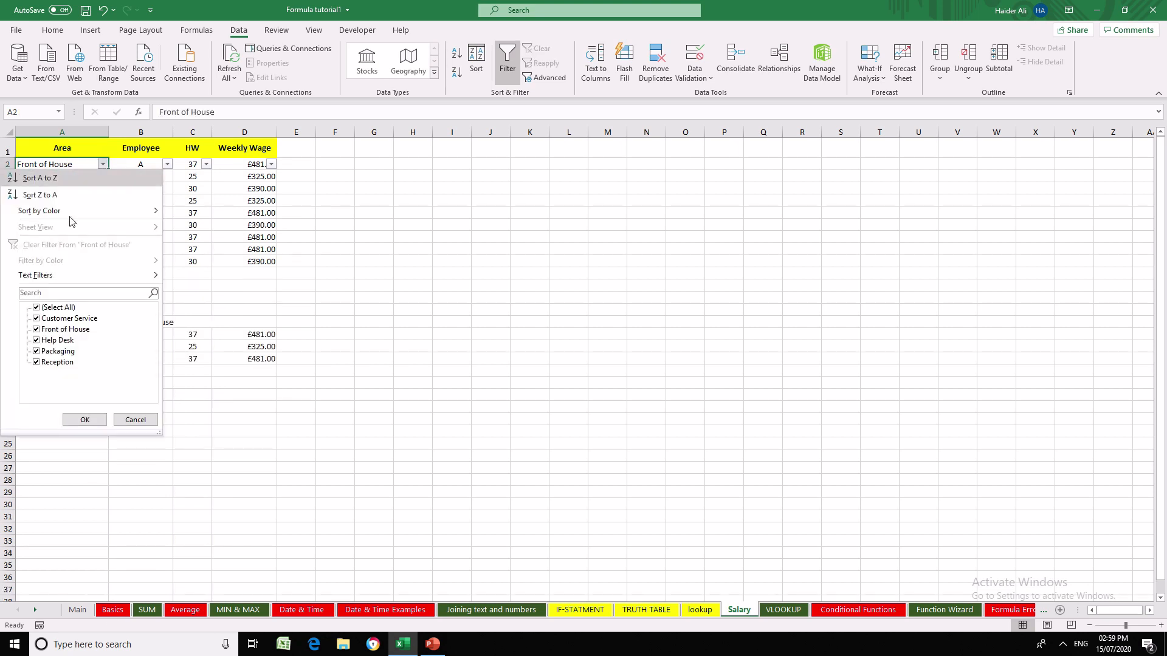
{"action": "left_click", "coordinate": [57, 308]}
{"action": "left_click", "coordinate": [58, 341]}
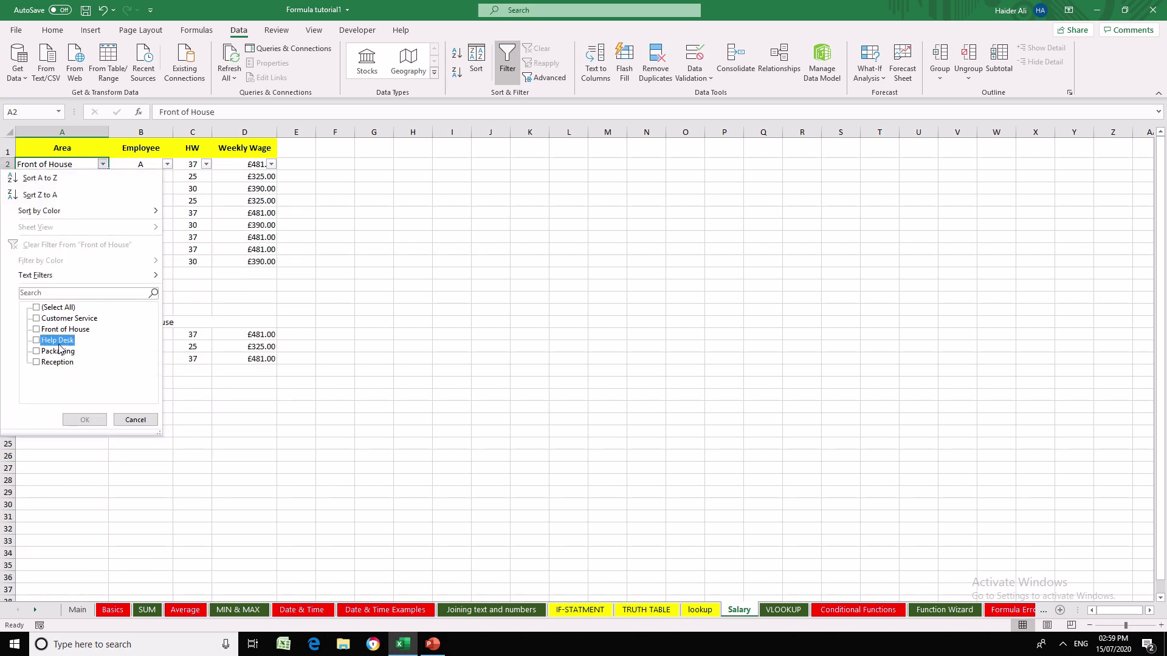
{"action": "left_click", "coordinate": [85, 419]}
- Enter the section label "Help Desk" in cell A24
{"action": "left_click", "coordinate": [55, 359]}
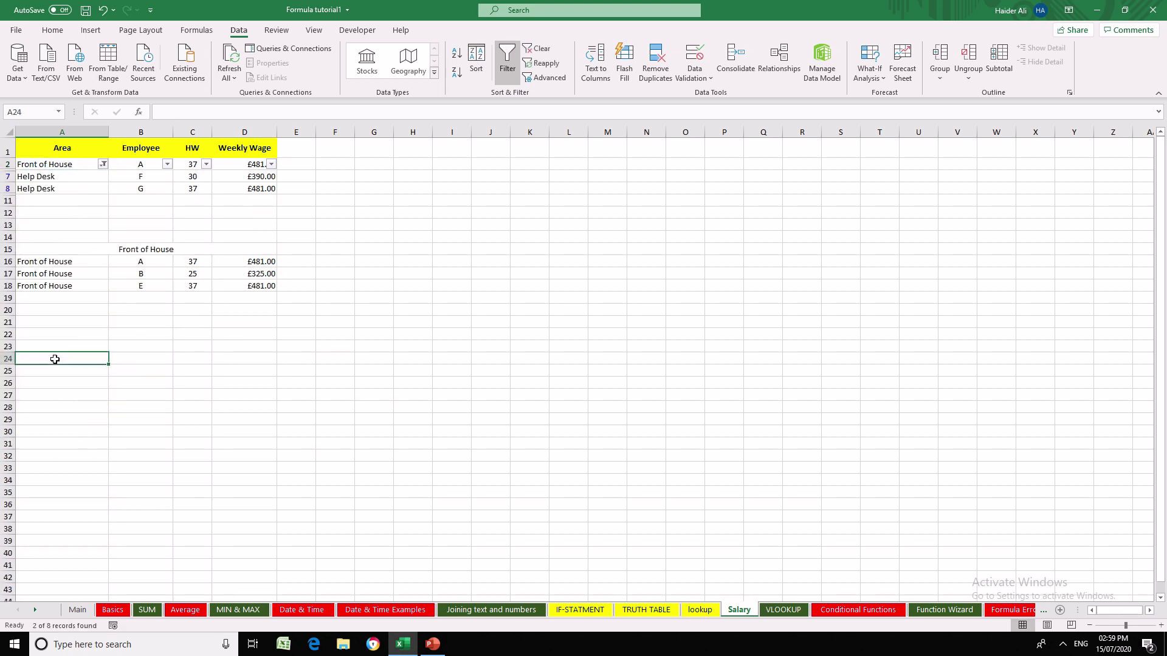
{"action": "type", "text": "He"}
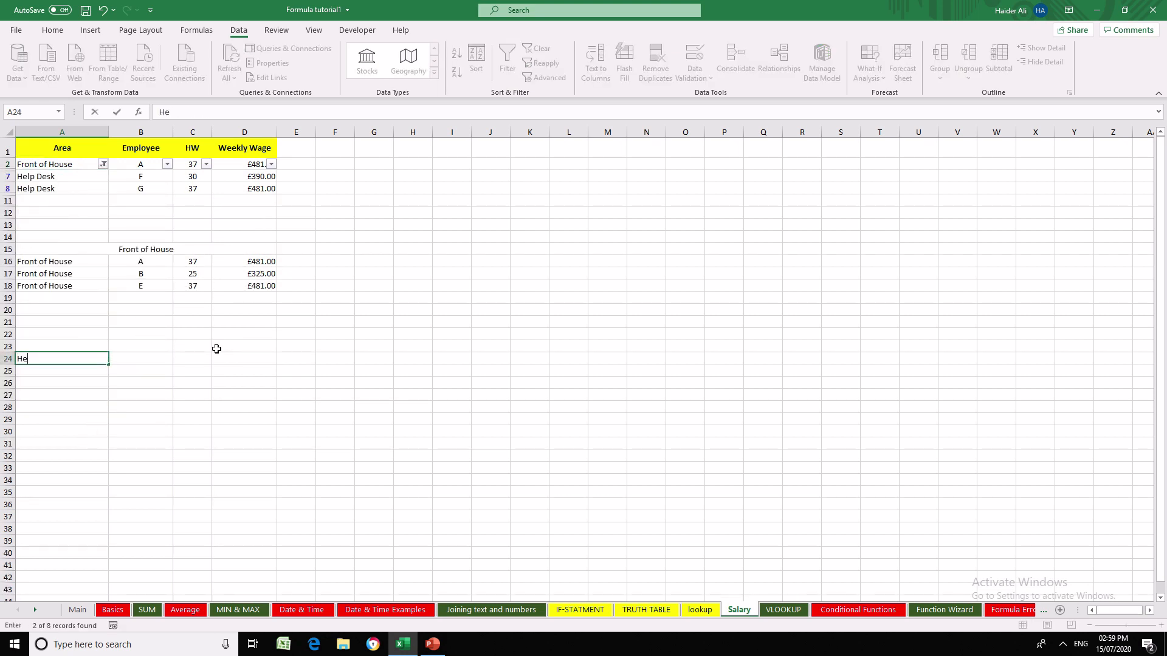
{"action": "type", "text": "lp Desk"}
{"action": "key", "text": "Return"}
- Merge and centre the Help Desk label across A24:D24
{"action": "key", "text": "Up"}
{"action": "key", "text": "shift+Right"}
{"action": "key", "text": "shift+Right"}
{"action": "left_click_drag", "start_coordinate": [216, 348], "coordinate": [217, 348]}
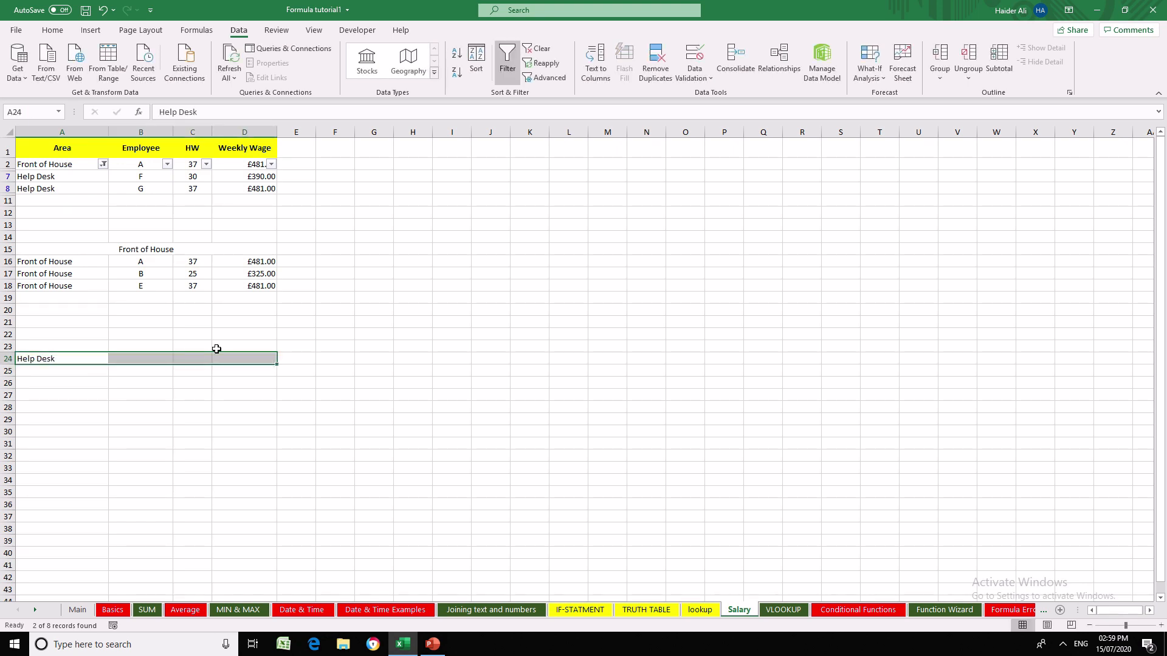
{"action": "left_click", "coordinate": [52, 30]}
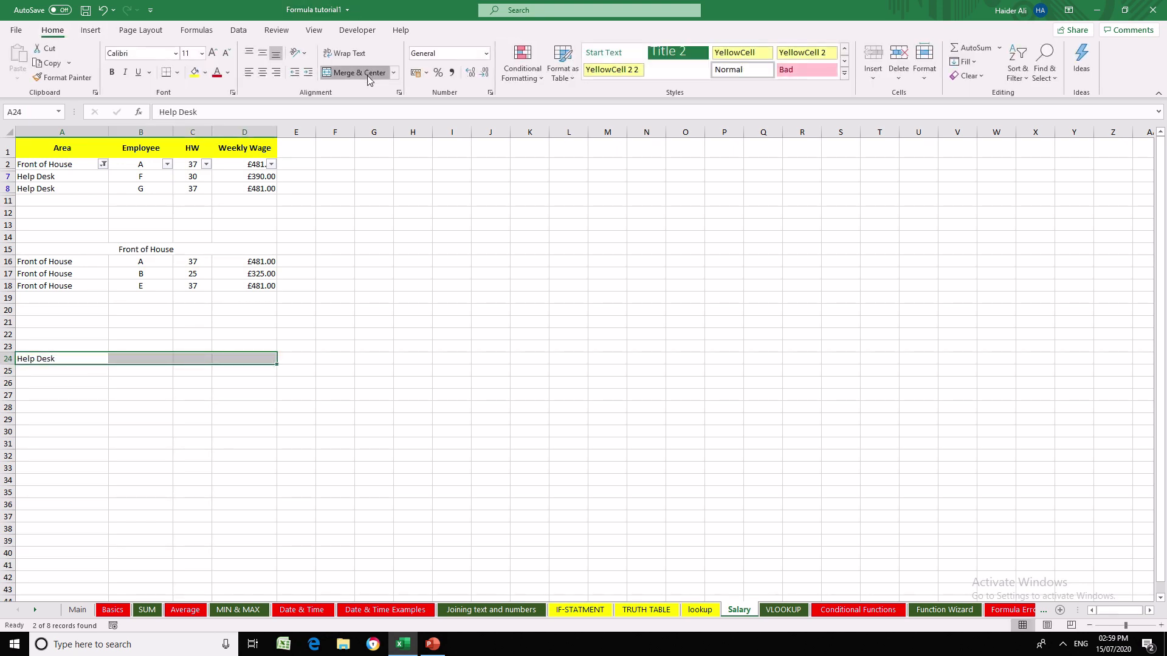
{"action": "left_click", "coordinate": [359, 72]}
{"action": "left_click", "coordinate": [100, 371]}
- Copy the filtered Help Desk rows and paste them below their label, starting at A25
{"action": "left_click_drag", "start_coordinate": [62, 175], "coordinate": [236, 182]}
{"action": "key", "text": "ctrl+c"}
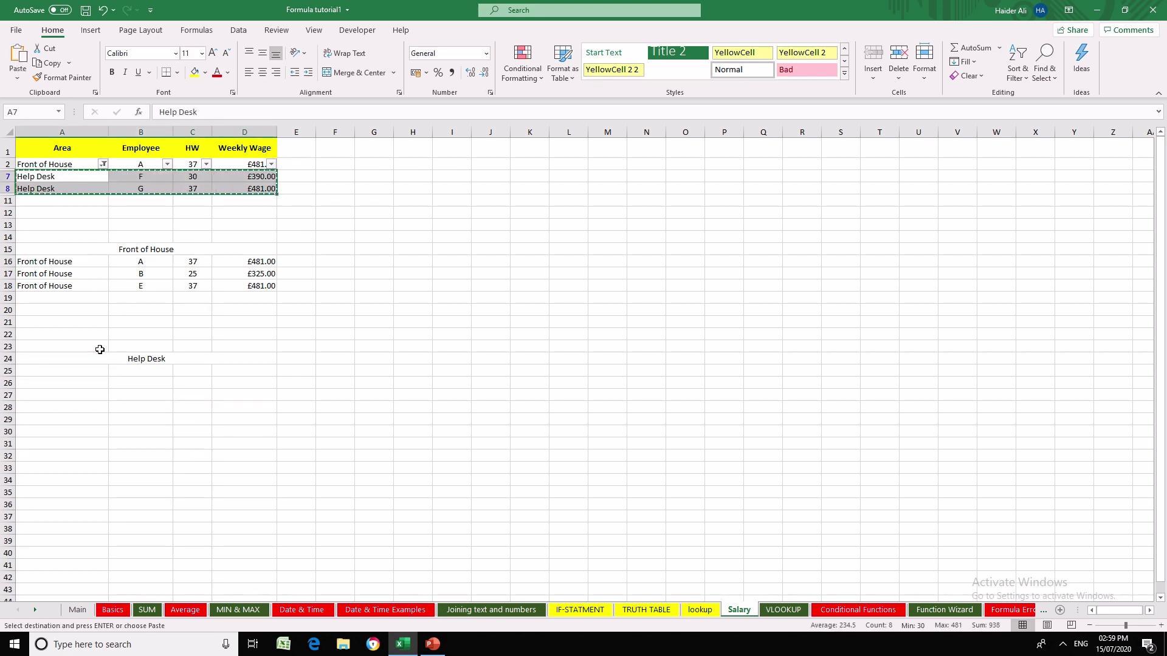
{"action": "left_click", "coordinate": [90, 368]}
{"action": "key", "text": "ctrl+v"}
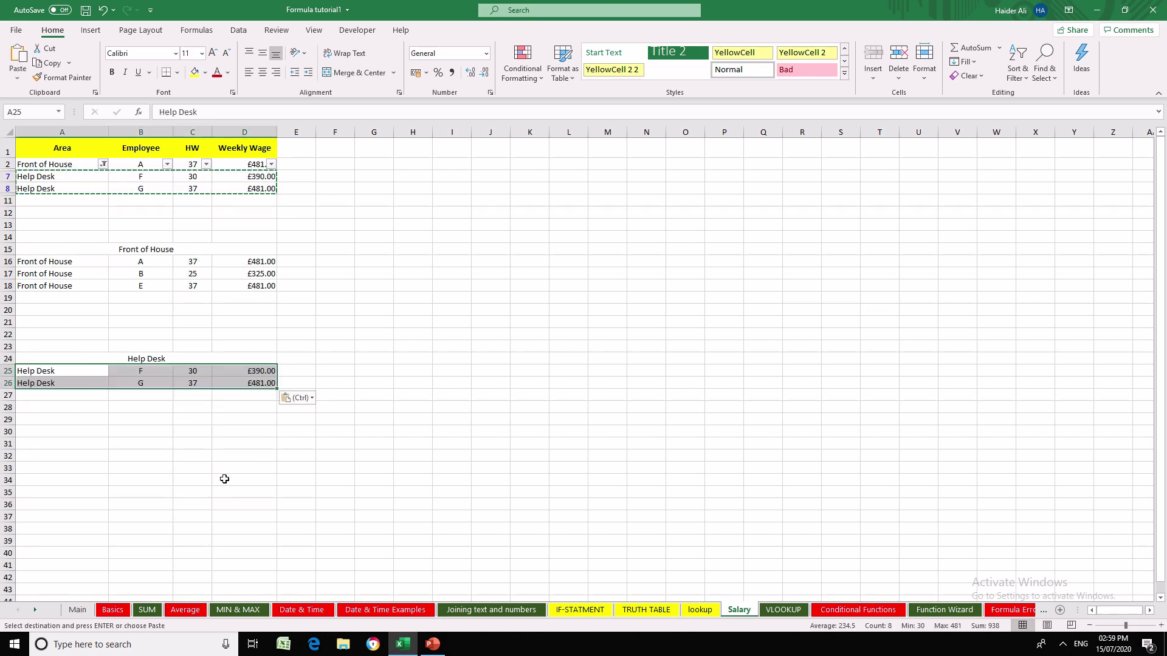
{"action": "left_click", "coordinate": [194, 479]}
{"action": "left_click", "coordinate": [75, 426]}
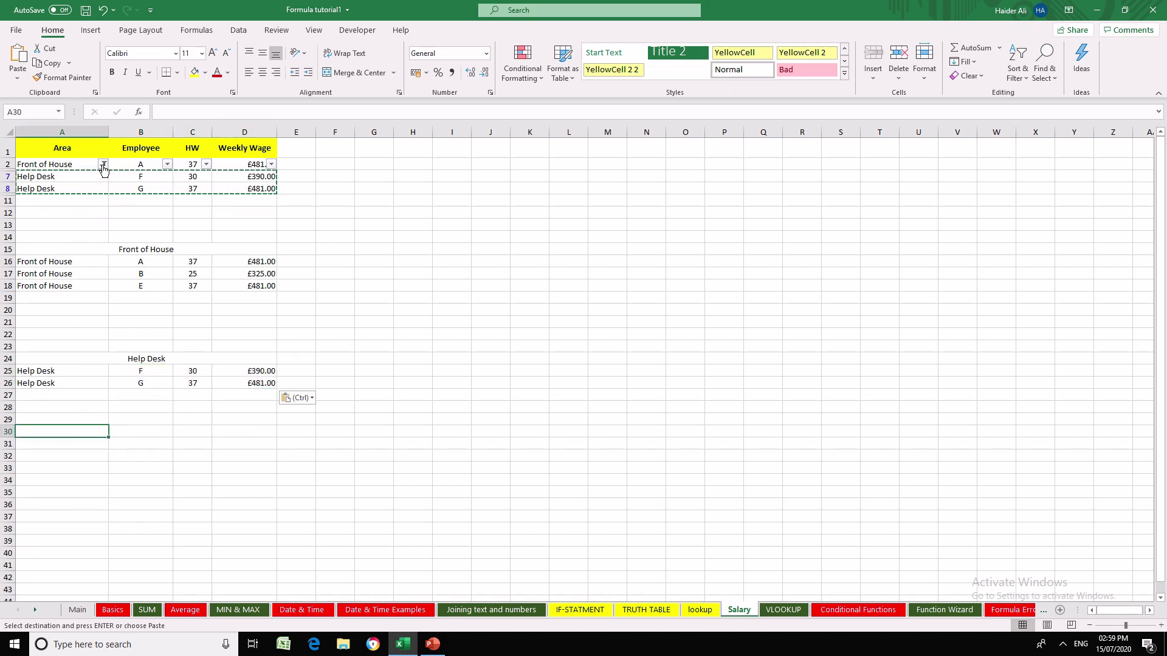
- Reset the Area column filter to all areas and filter it to Packaging only
{"action": "left_click", "coordinate": [103, 164]}
{"action": "left_click", "coordinate": [84, 419]}
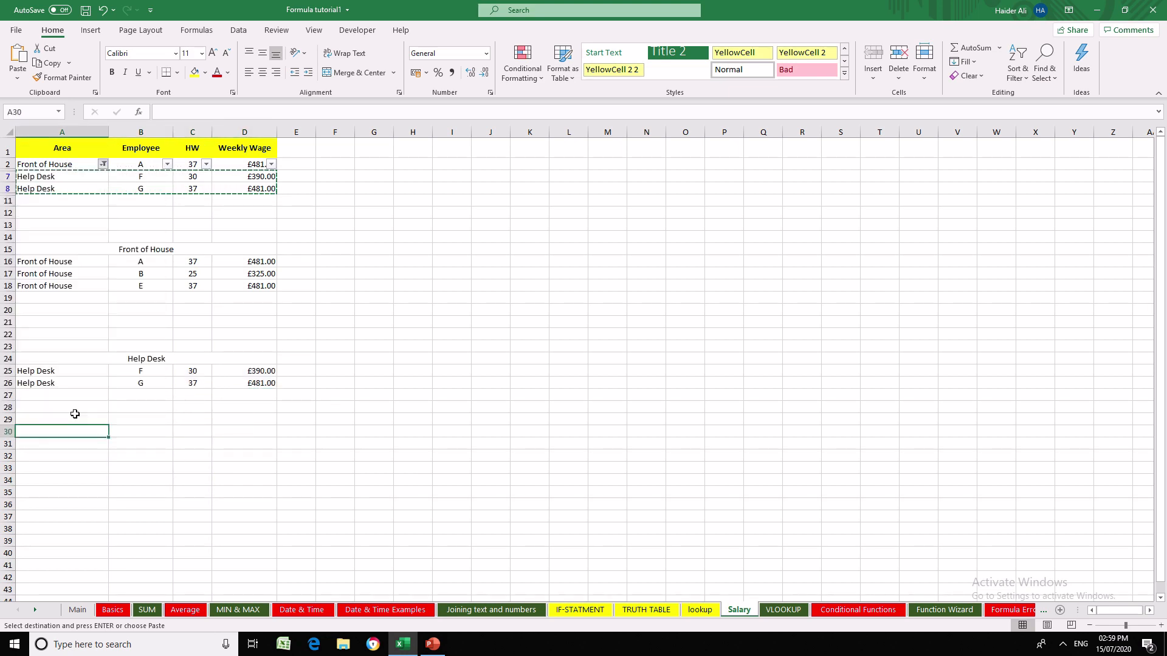
{"action": "left_click", "coordinate": [104, 164]}
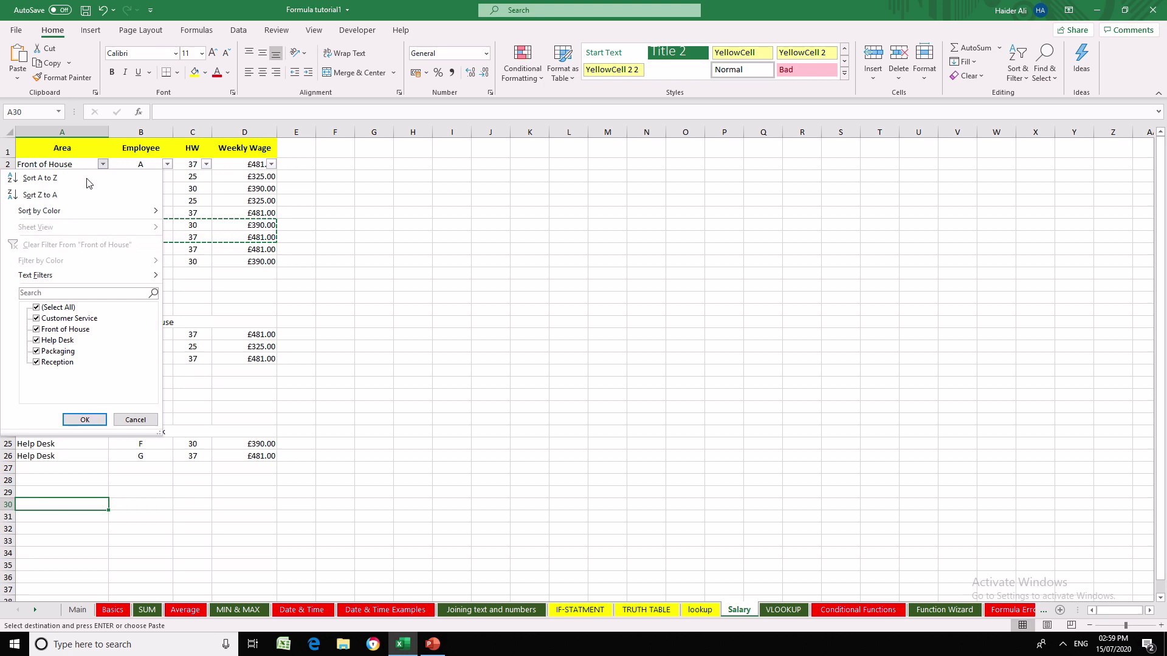
{"action": "left_click", "coordinate": [59, 307]}
{"action": "left_click", "coordinate": [57, 352]}
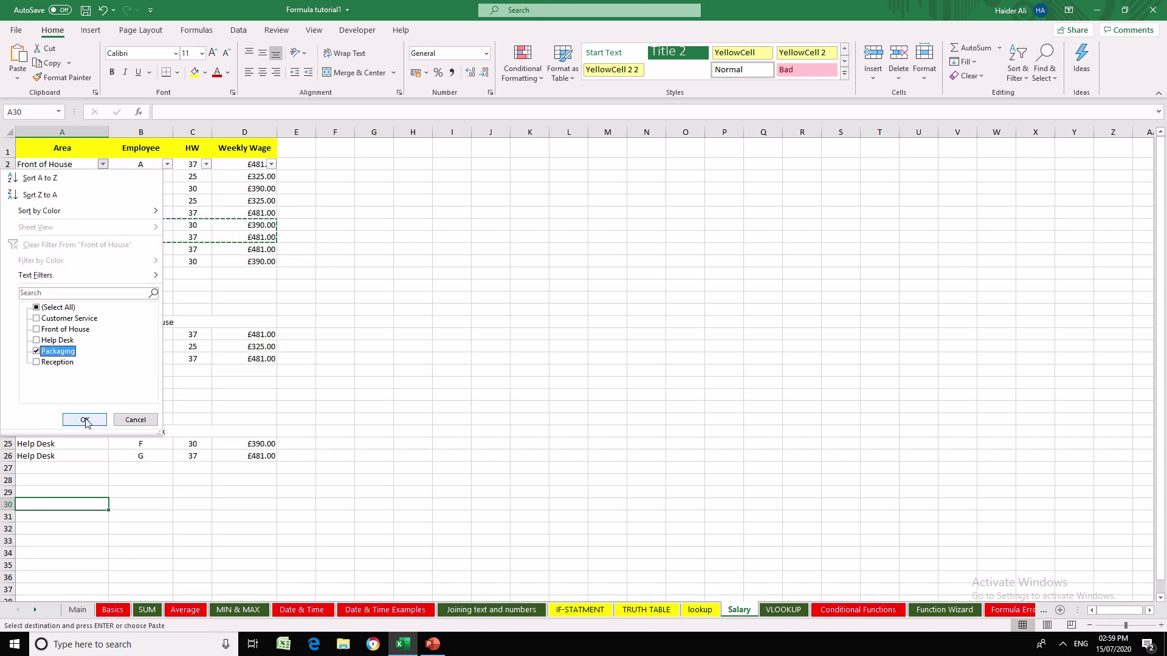
{"action": "left_click", "coordinate": [84, 419]}
- Enter the section label "Packaging" in cell A32 below the Help Desk section
{"action": "left_click", "coordinate": [223, 489]}
{"action": "left_click", "coordinate": [55, 429]}
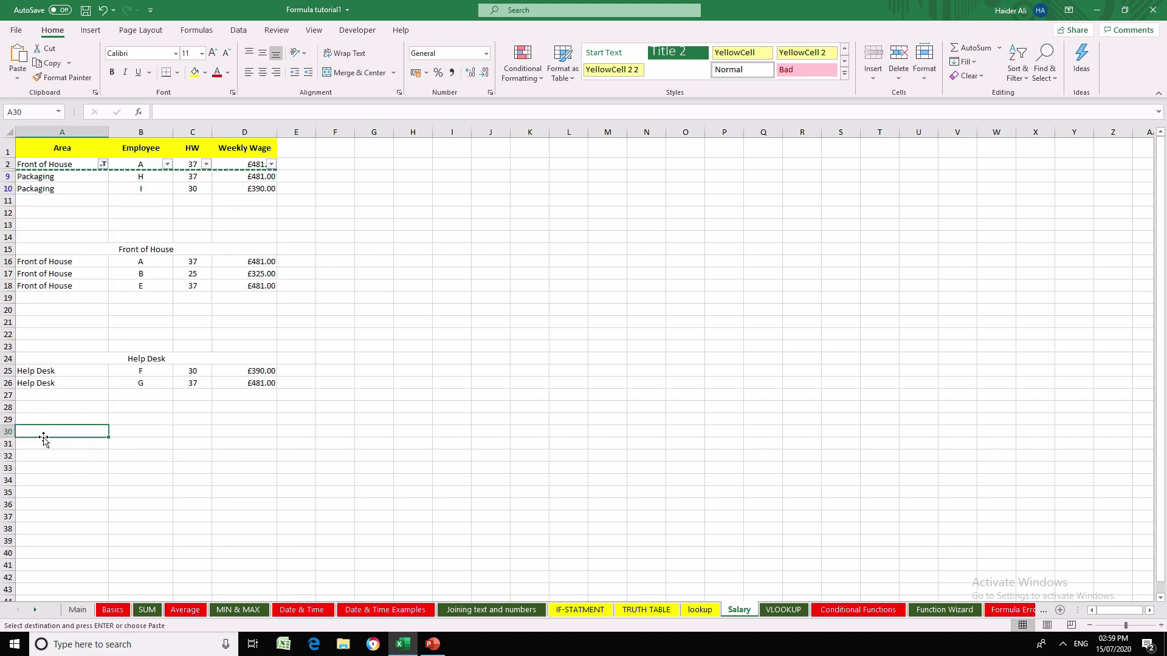
{"action": "left_click", "coordinate": [52, 455]}
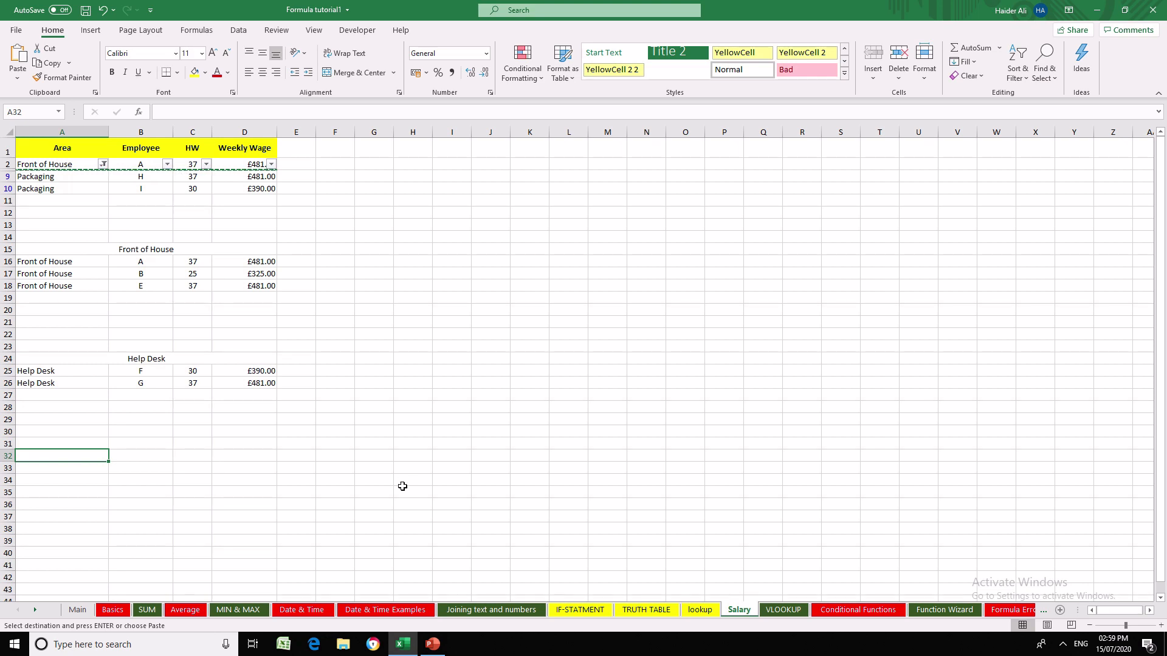
{"action": "type", "text": "Pa"}
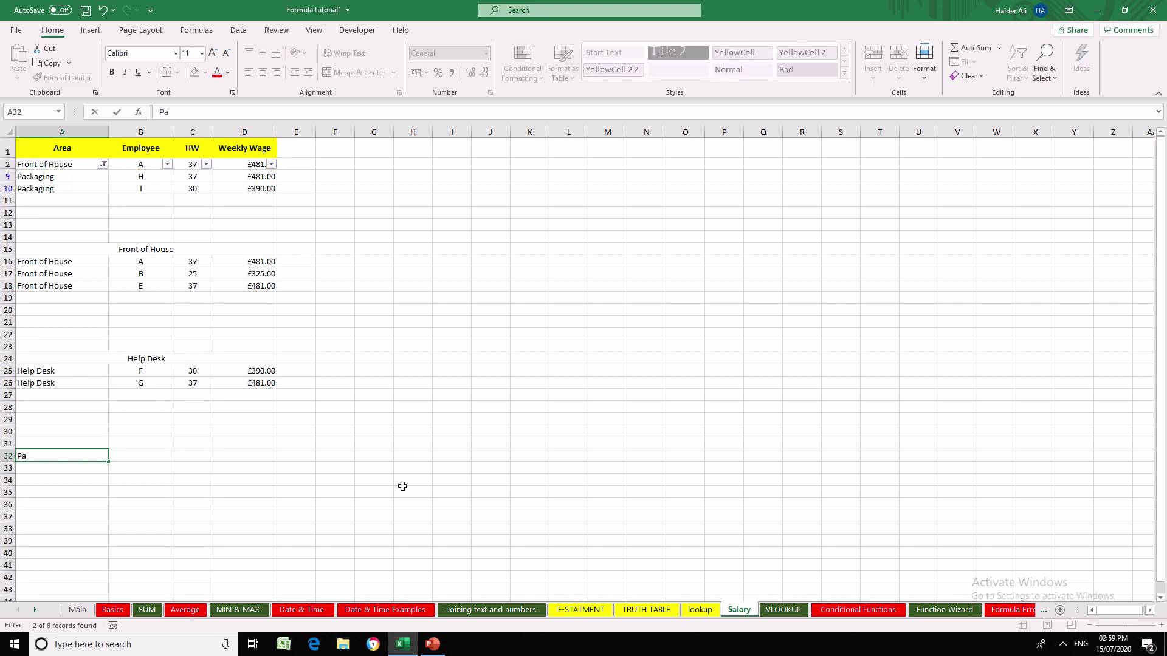
{"action": "type", "text": "ckaging"}
{"action": "key", "text": "Return"}
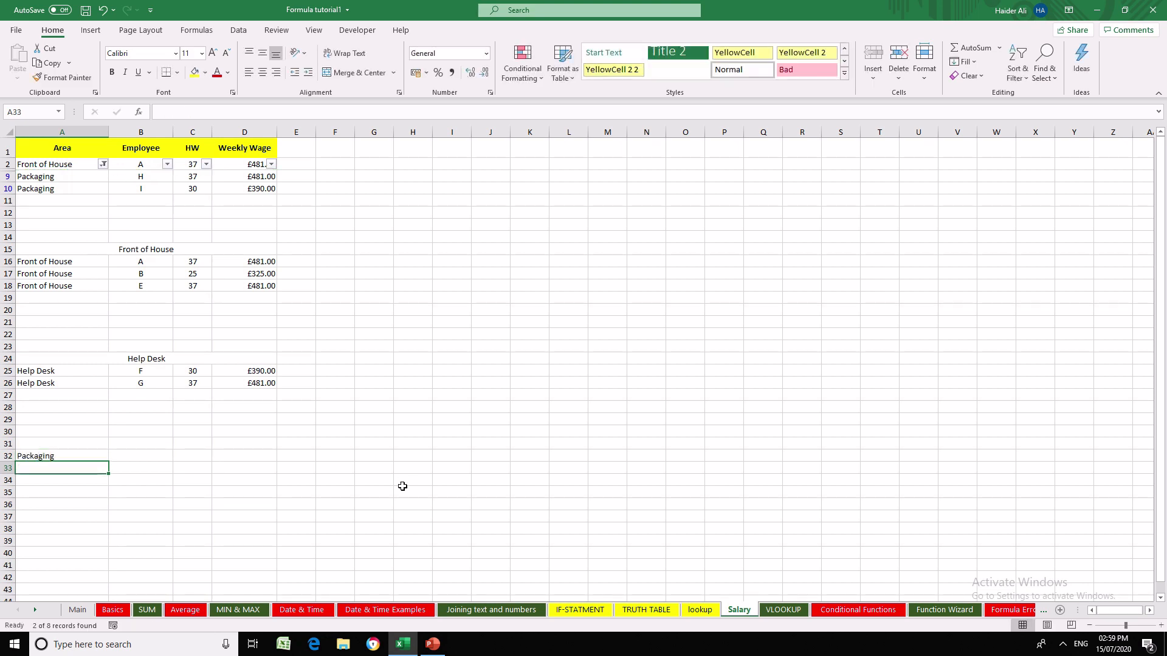
- Merge and centre the Packaging label across A32:D32
{"action": "key", "text": "Up"}
{"action": "key", "text": "shift+Right"}
{"action": "key", "text": "shift+Right"}
{"action": "key", "text": "shift+Right"}
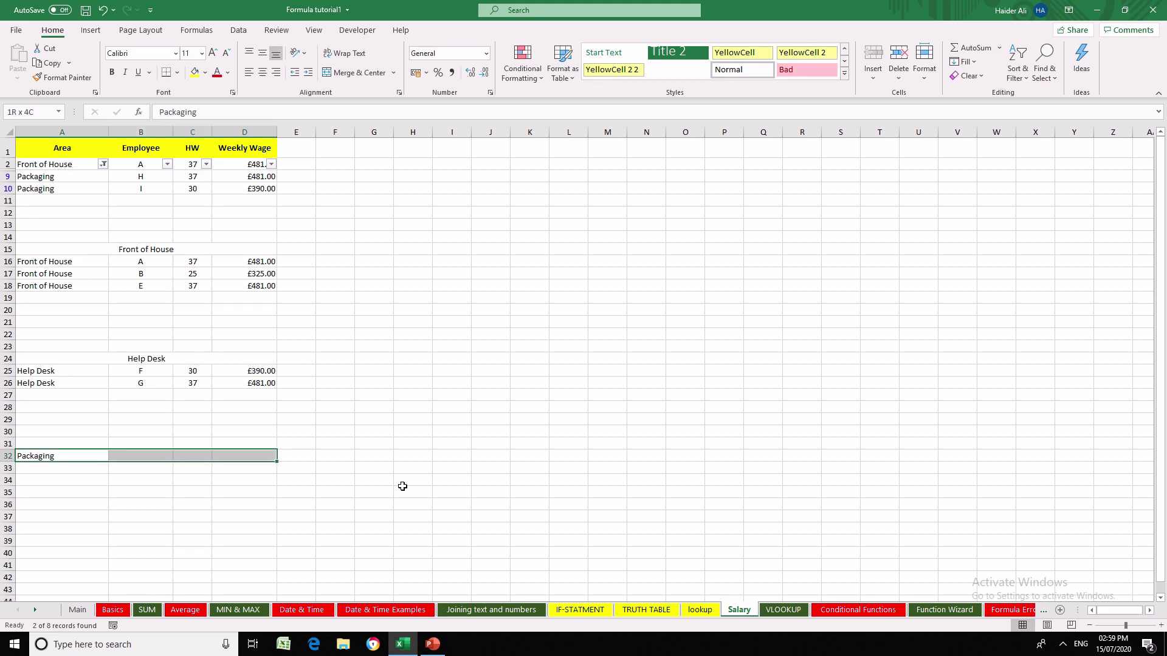
{"action": "left_click", "coordinate": [359, 73]}
{"action": "left_click", "coordinate": [332, 401]}
- Copy the filtered Packaging rows and paste them below their label, starting at A33
{"action": "left_click_drag", "start_coordinate": [73, 177], "coordinate": [226, 188]}
{"action": "key", "text": "ctrl+c"}
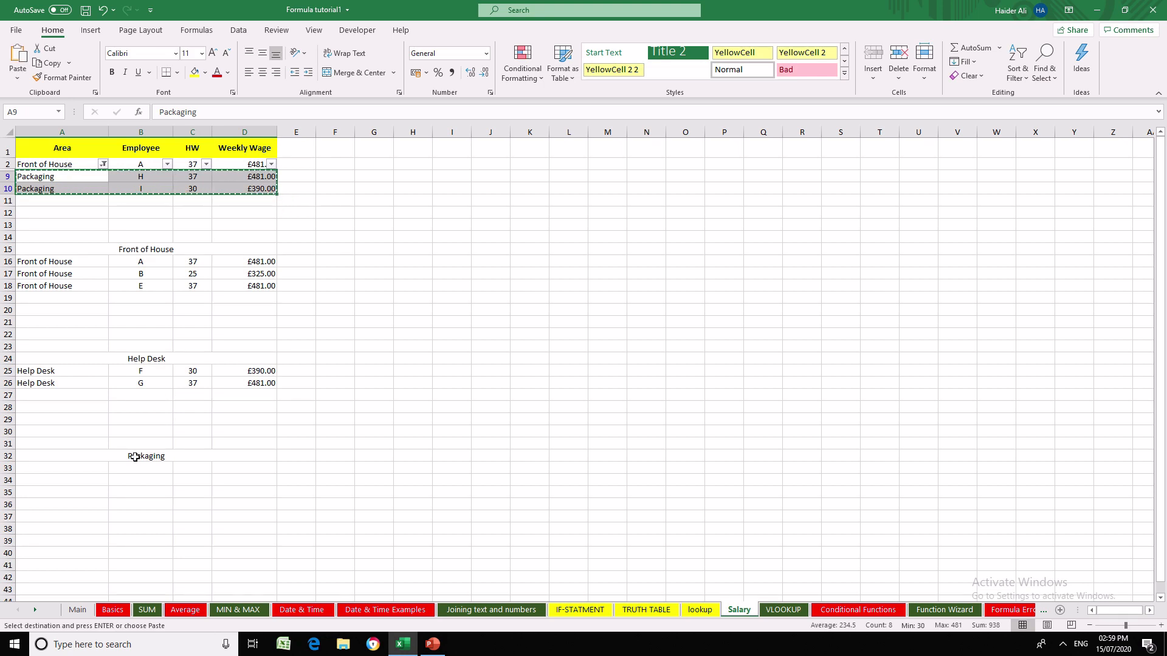
{"action": "left_click", "coordinate": [85, 465]}
{"action": "key", "text": "ctrl+v"}
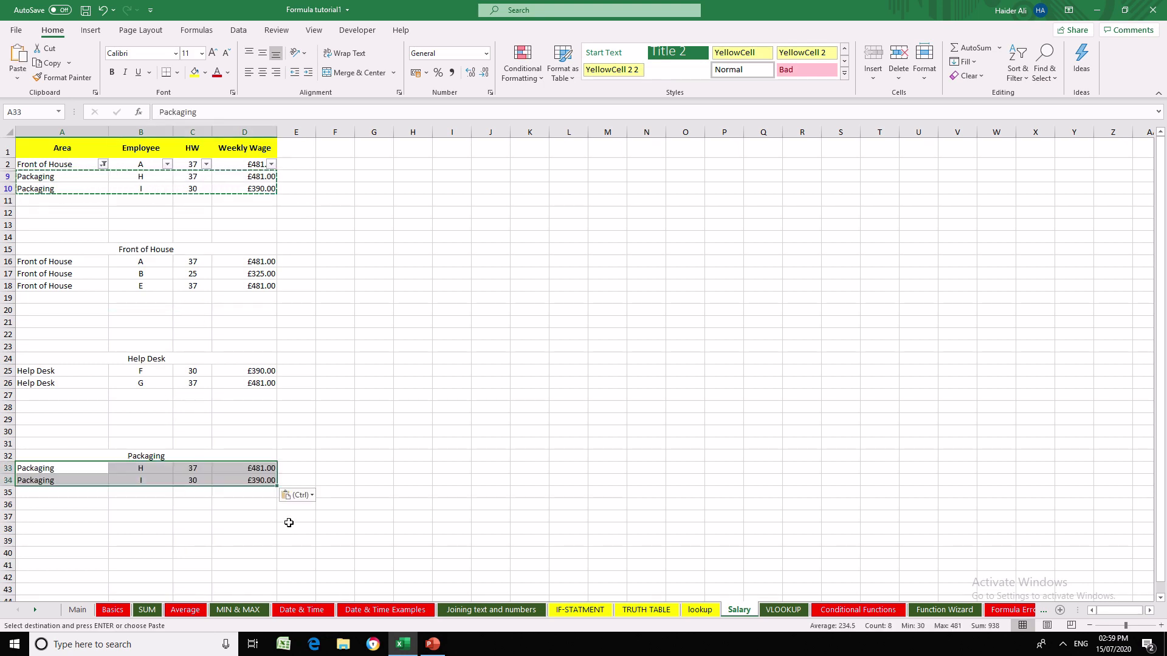
{"action": "left_click", "coordinate": [294, 518]}
{"action": "left_click", "coordinate": [381, 454]}
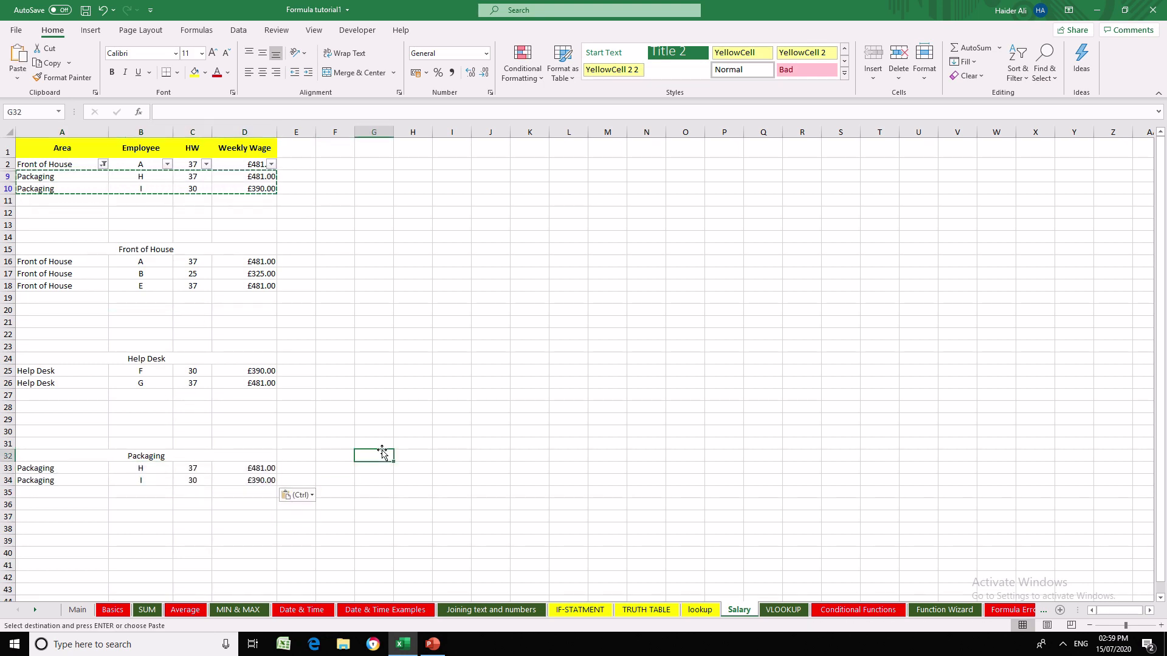
{"action": "key", "text": "Escape"}
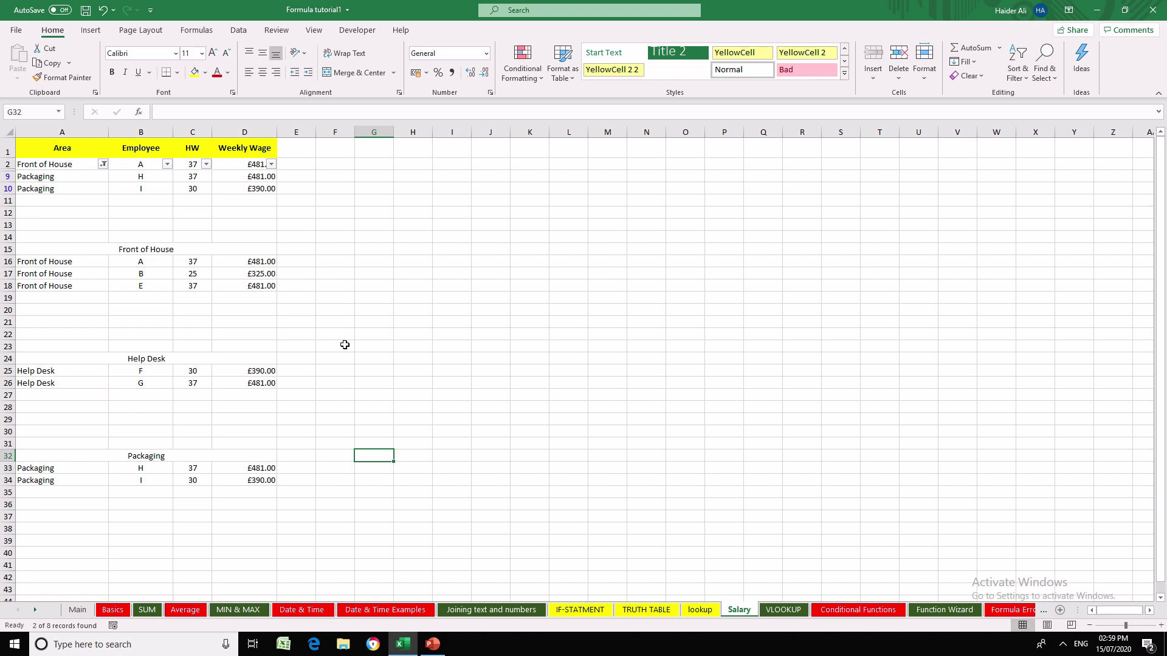
{"action": "left_click", "coordinate": [377, 361]}
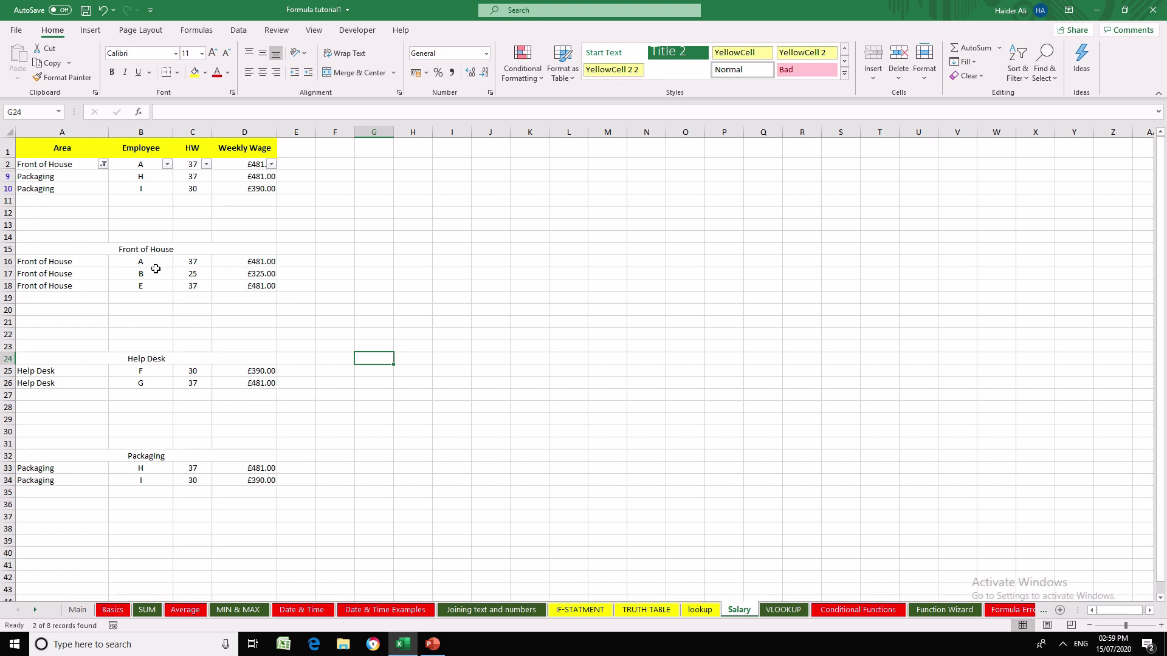
{"action": "left_click", "coordinate": [415, 355]}
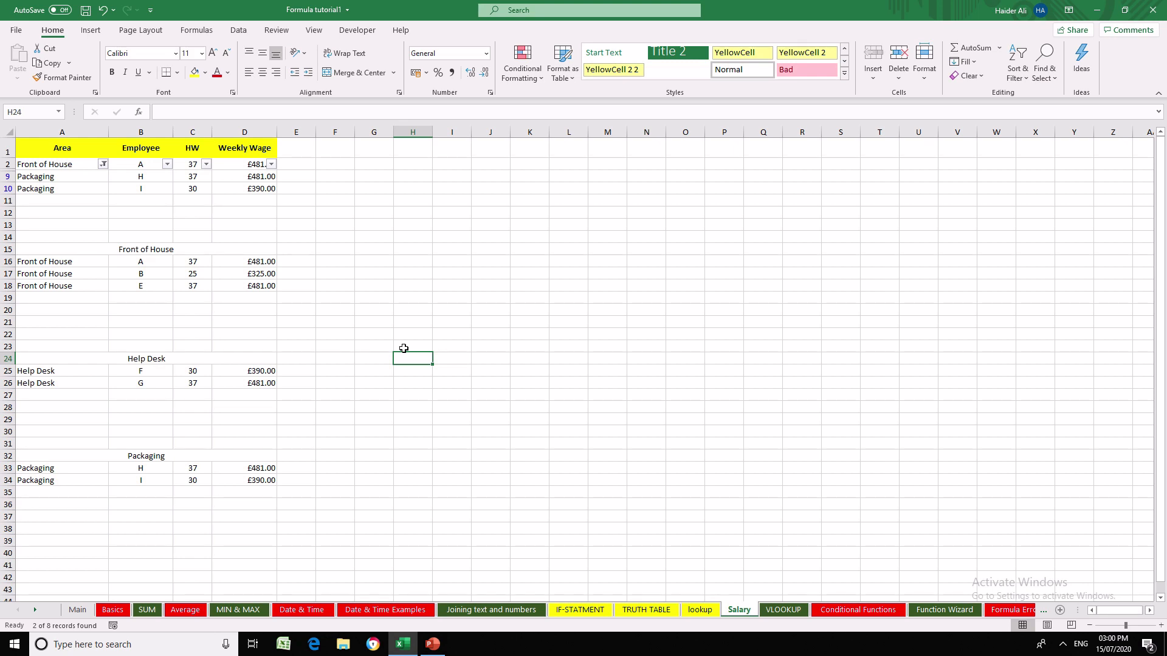
{"action": "left_click", "coordinate": [421, 344]}
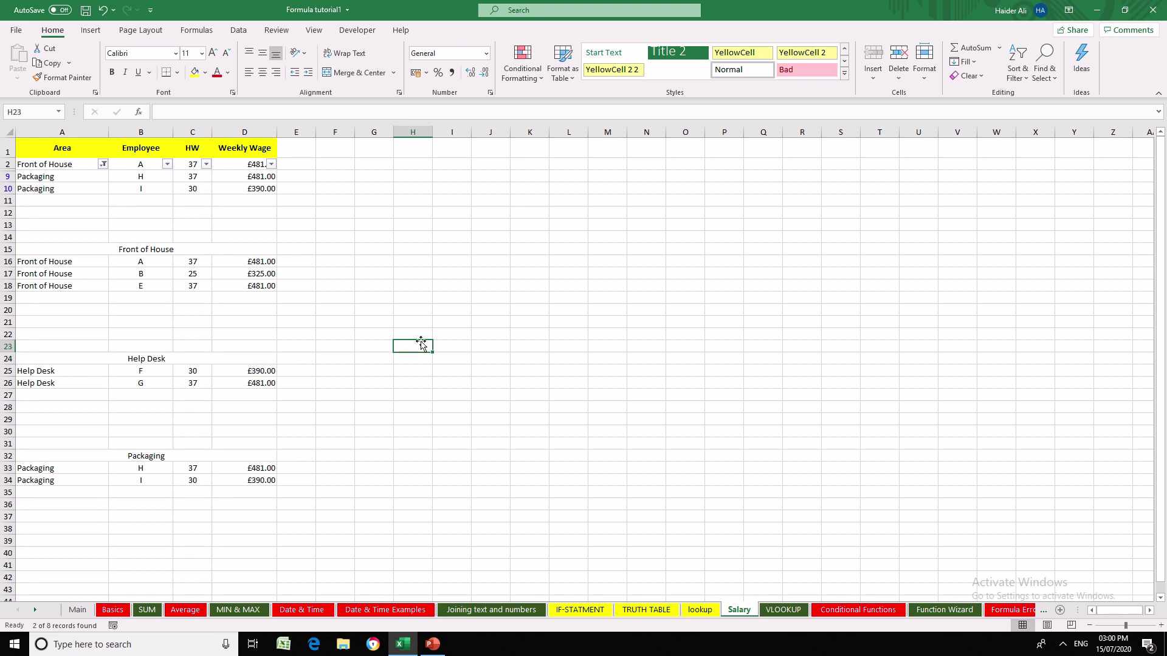
{"action": "left_click", "coordinate": [520, 358]}
{"action": "left_click", "coordinate": [239, 347]}
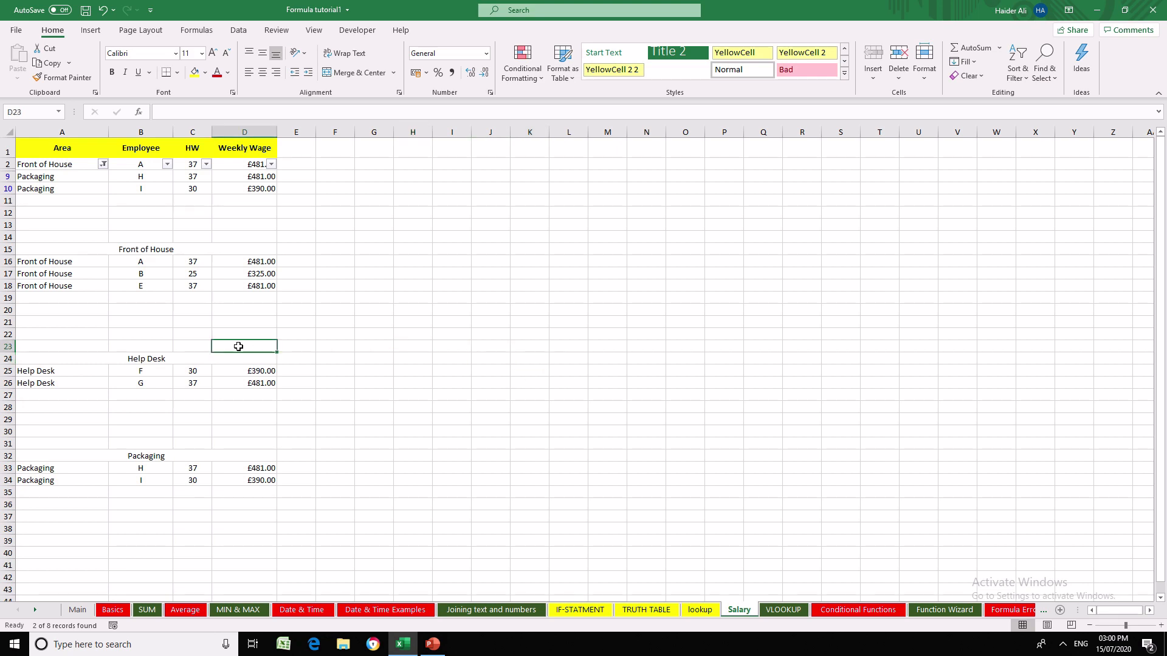
- Reset the Area column filter so that the wage table shows all areas
{"action": "left_click", "coordinate": [103, 164]}
{"action": "left_click", "coordinate": [85, 420]}
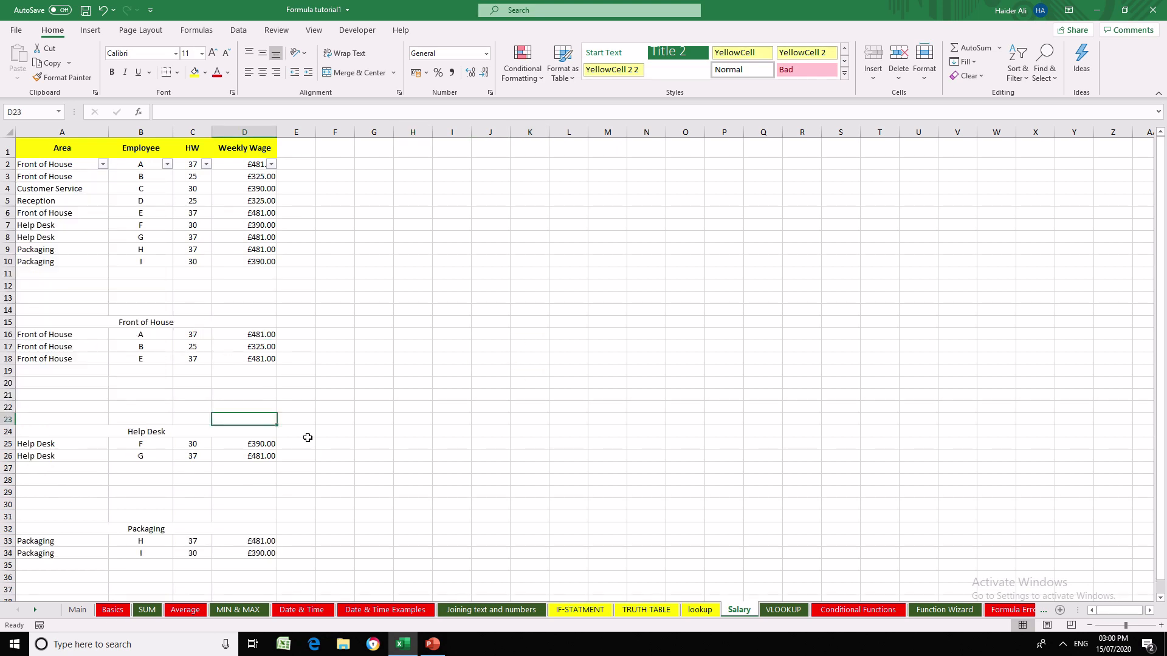
{"action": "left_click", "coordinate": [358, 446]}
{"action": "left_click", "coordinate": [44, 454]}
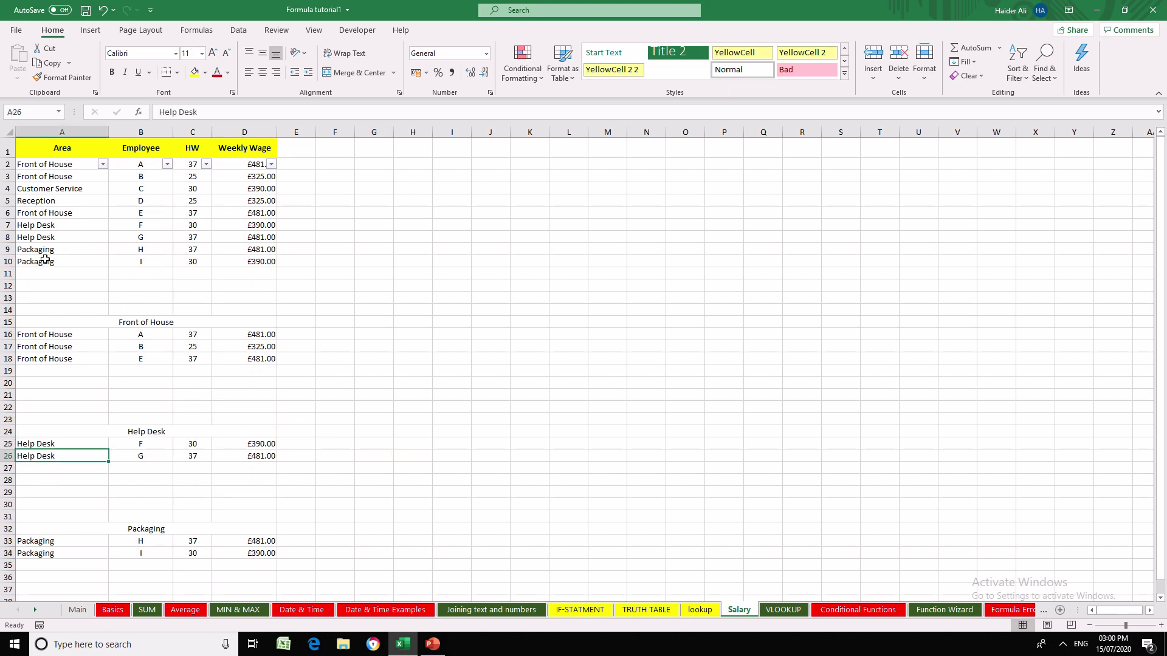
- Change employee G's area in cell A8 to Front of House
{"action": "left_click", "coordinate": [160, 236]}
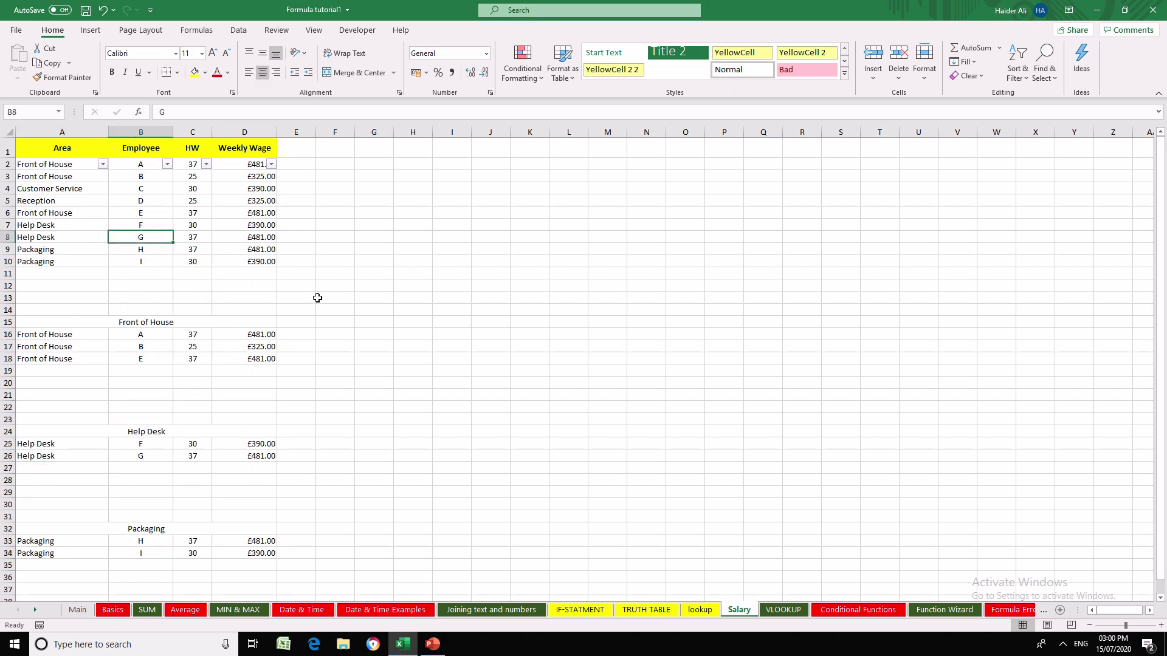
{"action": "key", "text": "Left"}
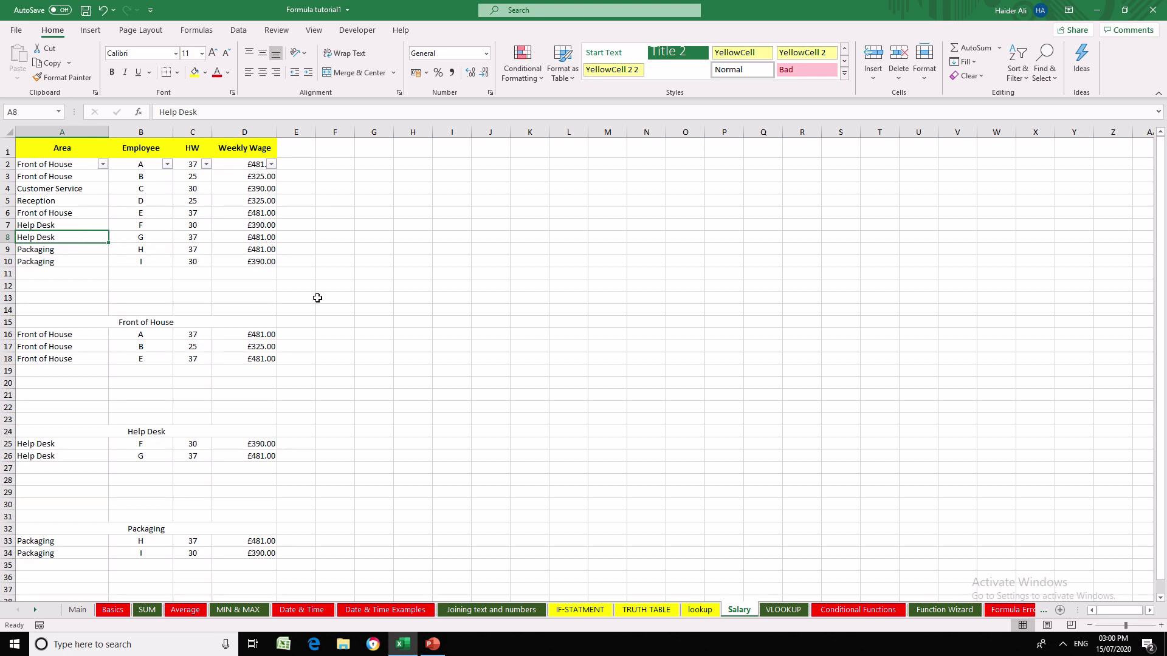
{"action": "type", "text": "F"}
{"action": "key", "text": "Return"}
{"action": "key", "text": "Up"}
- Filter the wage table's Area column to Front of House only
{"action": "left_click", "coordinate": [103, 164]}
{"action": "left_click", "coordinate": [59, 308]}
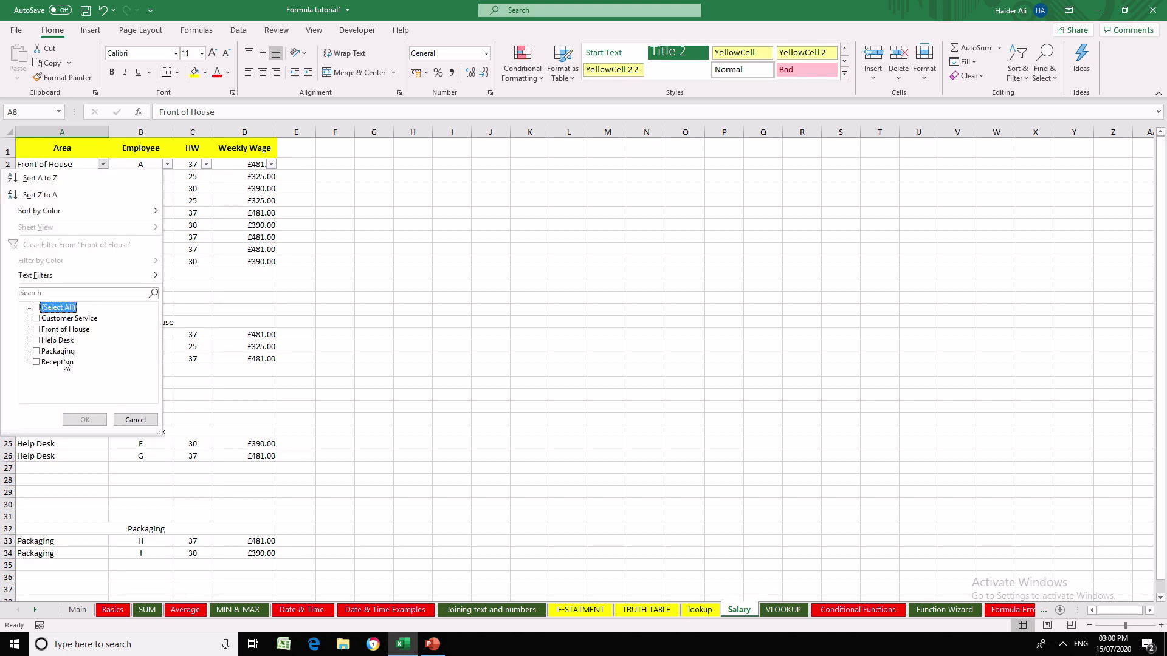
{"action": "left_click", "coordinate": [66, 330]}
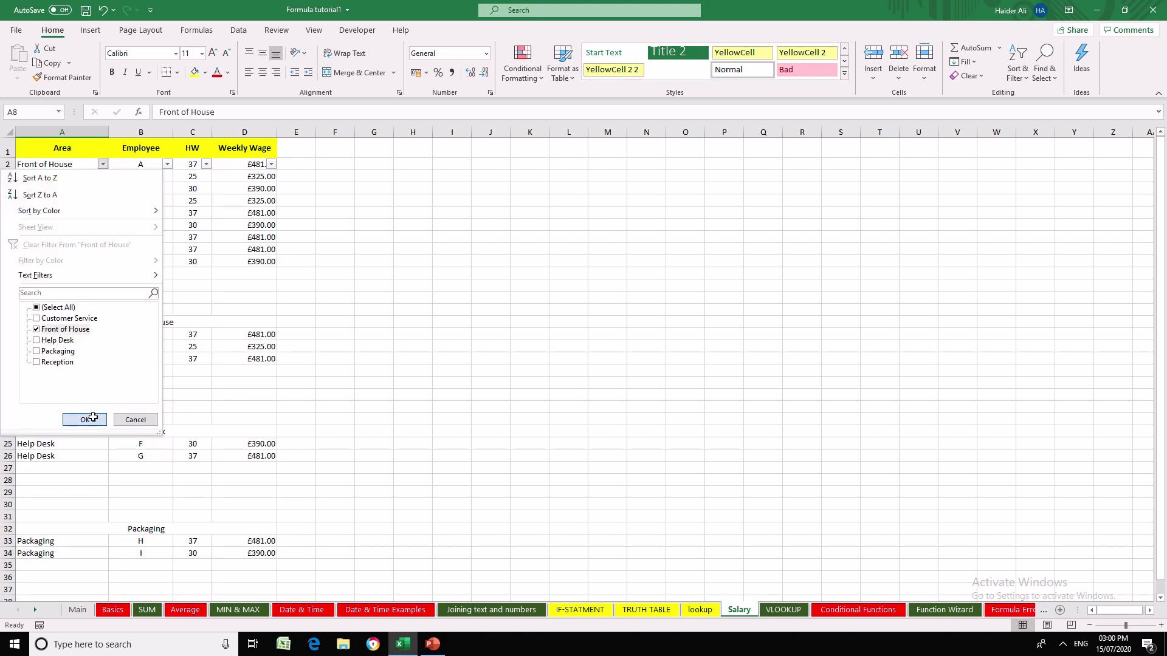
{"action": "left_click", "coordinate": [85, 419]}
{"action": "left_click", "coordinate": [368, 471]}
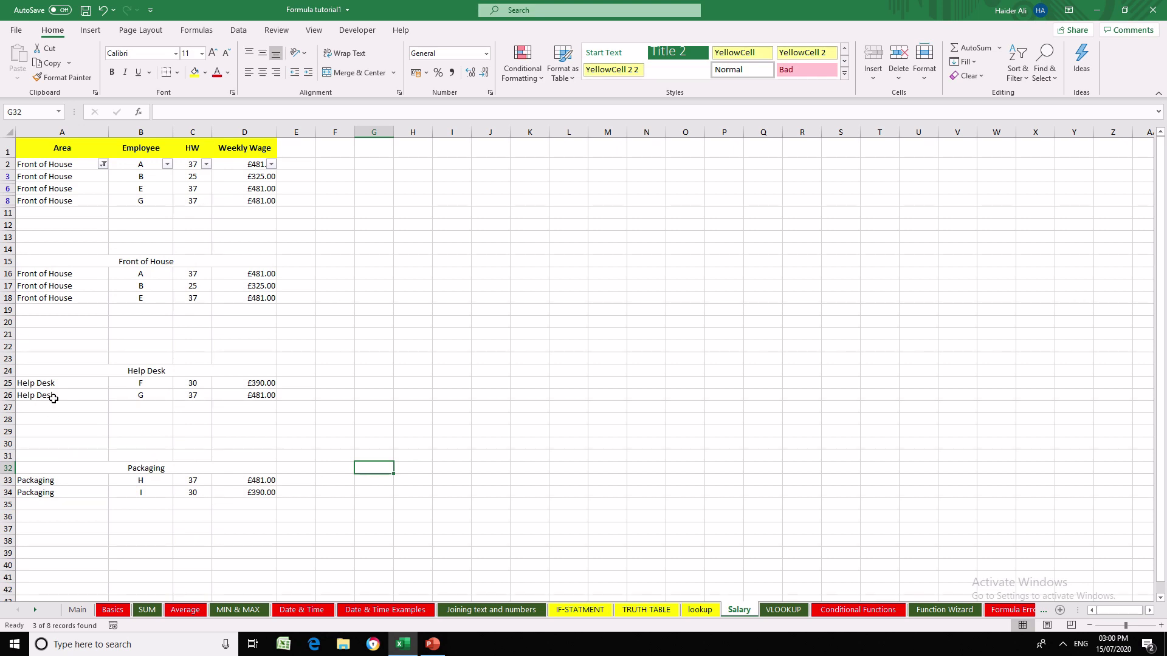
- Copy the filtered Front of House rows and paste them over the Front of House section, starting at A16
{"action": "left_click_drag", "start_coordinate": [61, 165], "coordinate": [262, 204]}
{"action": "key", "text": "ctrl+c"}
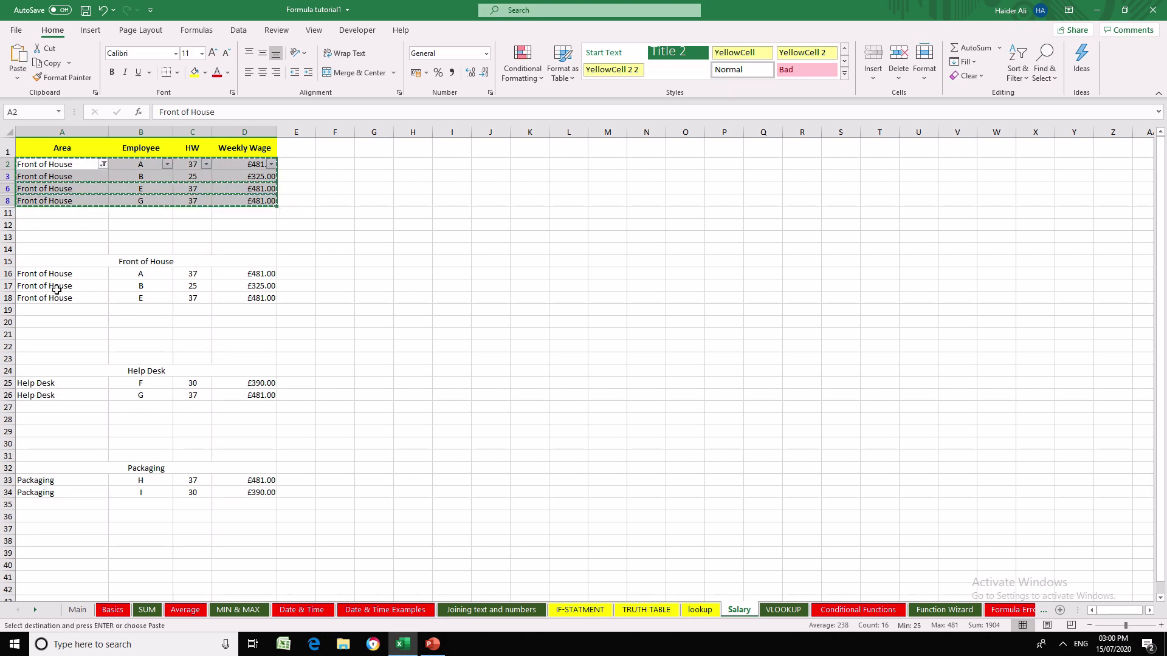
{"action": "left_click", "coordinate": [51, 273]}
{"action": "key", "text": "ctrl+v"}
{"action": "left_click", "coordinate": [413, 395]}
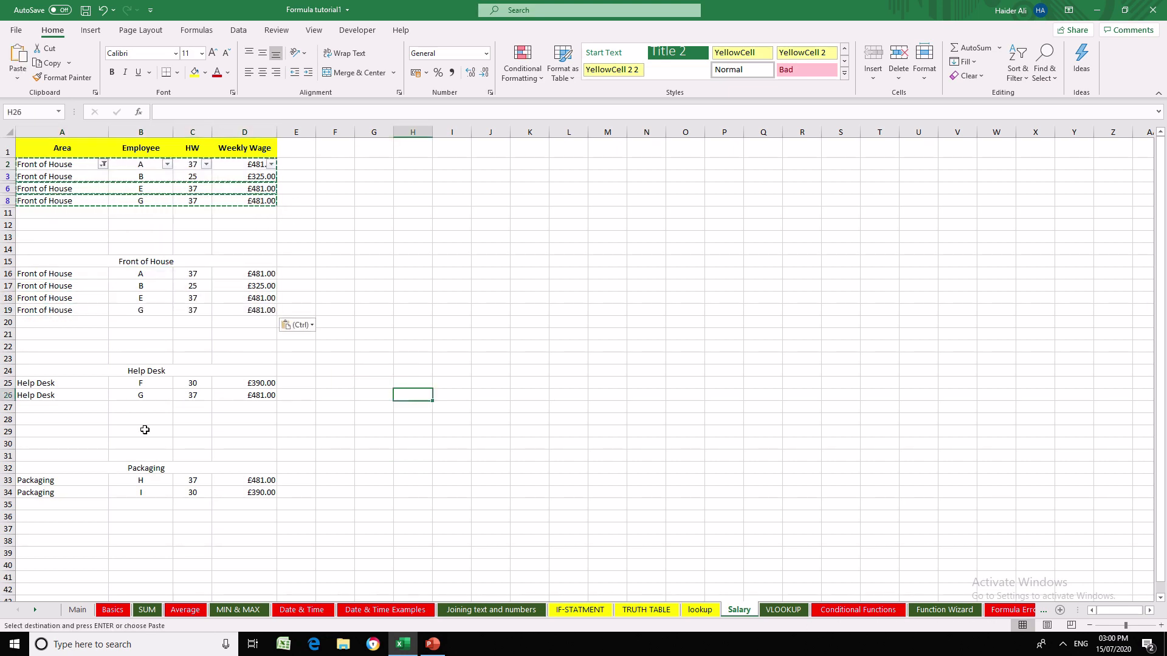
- Reset the Area column filter to all areas and filter it to Help Desk only
{"action": "left_click", "coordinate": [55, 383]}
{"action": "left_click", "coordinate": [103, 164]}
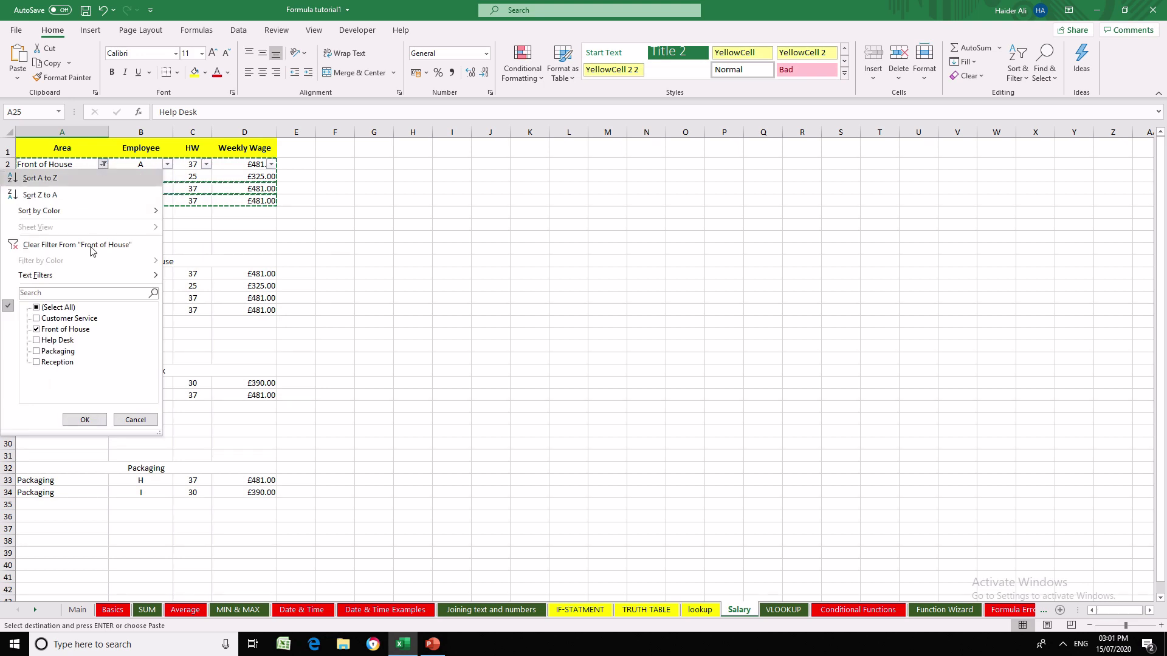
{"action": "left_click", "coordinate": [46, 308]}
{"action": "left_click", "coordinate": [85, 419]}
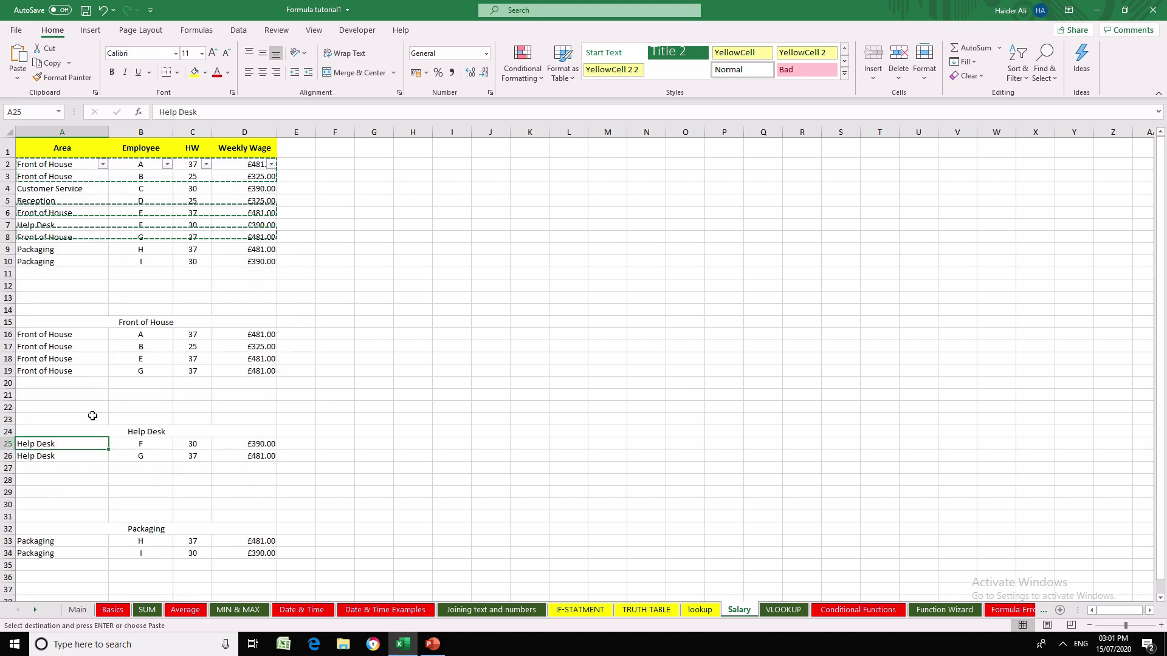
{"action": "type", "text": "`"}
{"action": "left_click", "coordinate": [104, 165]}
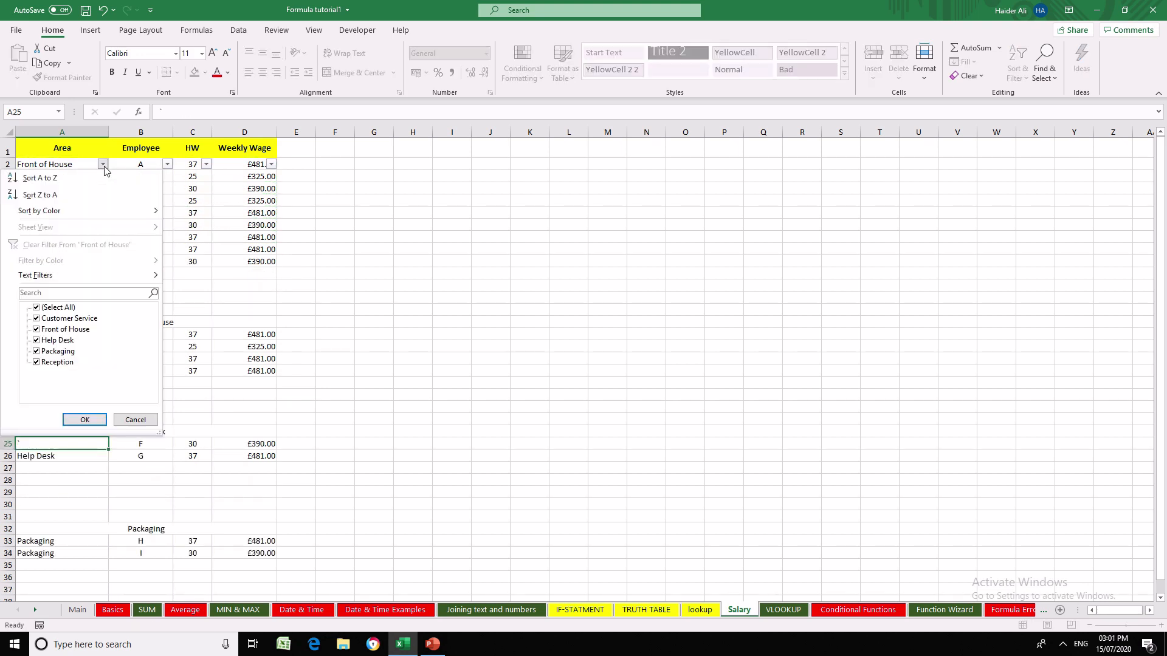
{"action": "left_click", "coordinate": [59, 308]}
{"action": "left_click", "coordinate": [58, 341]}
{"action": "left_click", "coordinate": [84, 419]}
{"action": "left_click", "coordinate": [279, 406]}
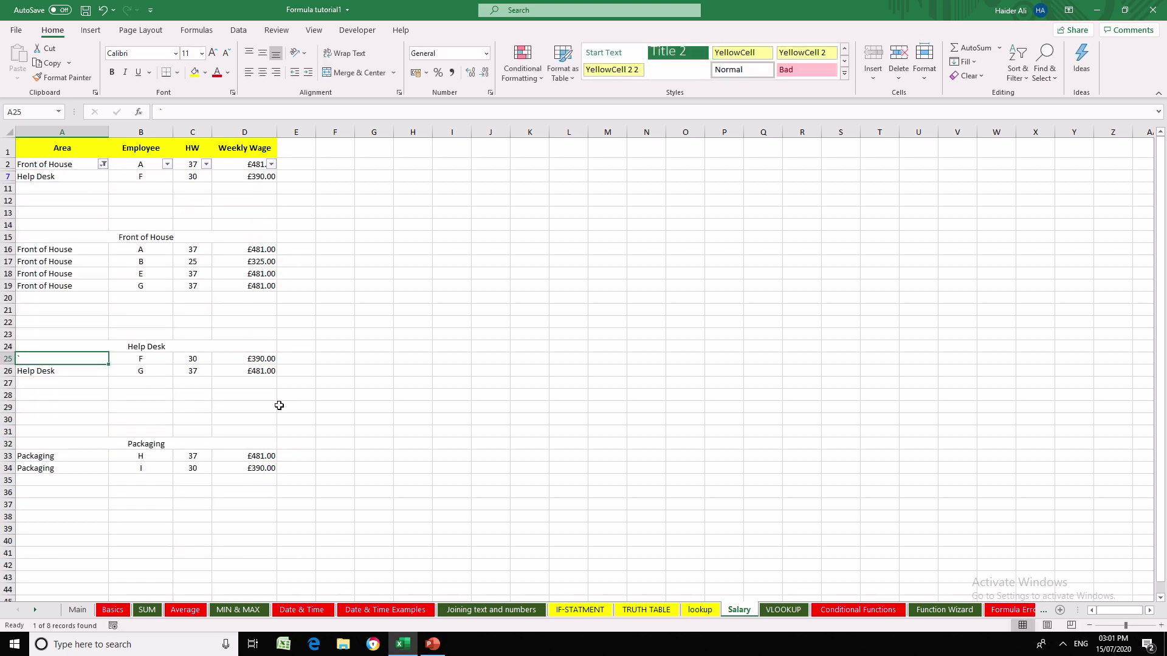
- Clear the outdated Help Desk section rows in A25:D26
{"action": "left_click_drag", "start_coordinate": [67, 357], "coordinate": [250, 371]}
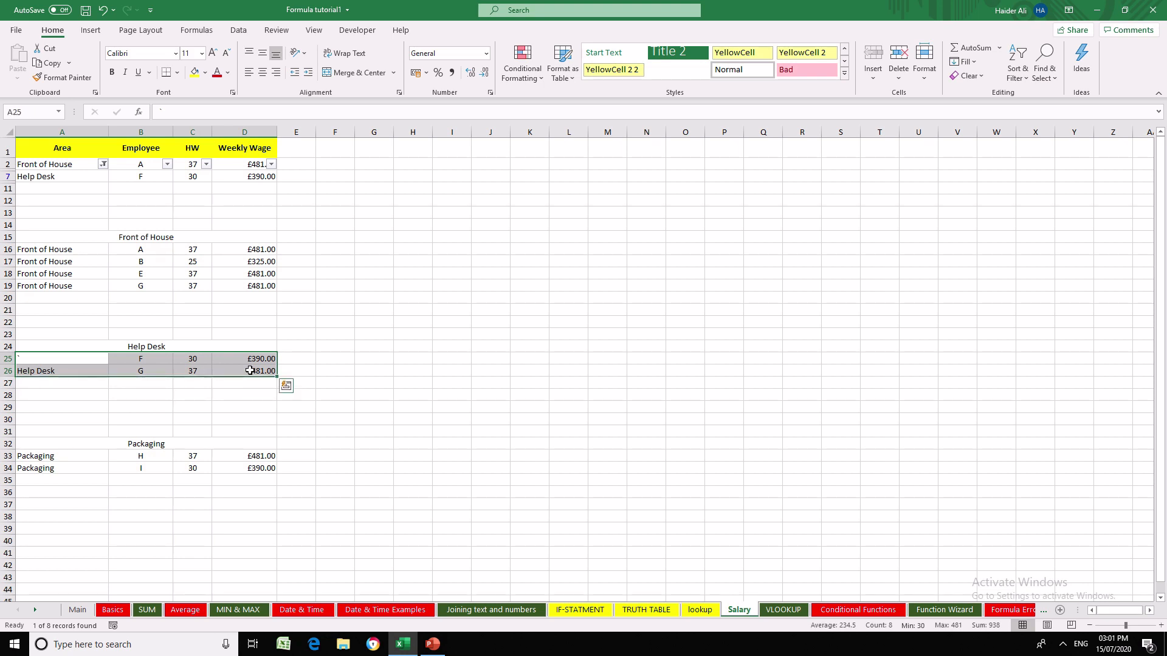
{"action": "key", "text": "Delete"}
{"action": "left_click", "coordinate": [377, 408]}
{"action": "left_click", "coordinate": [52, 362]}
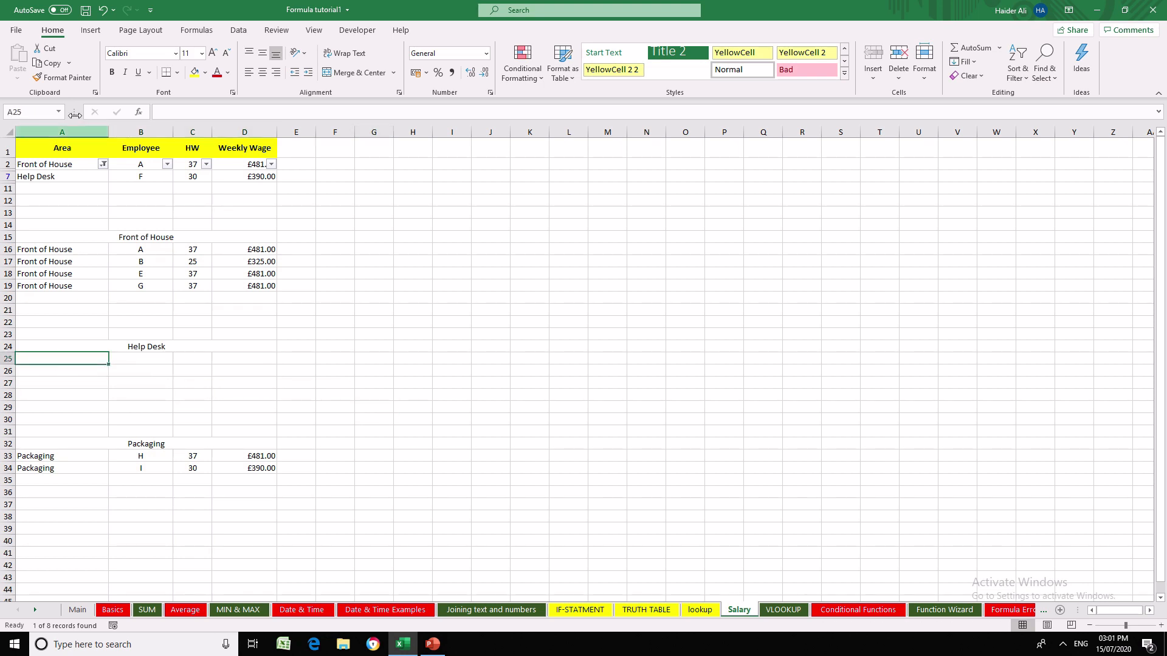
- Copy the filtered Help Desk row and paste it below the Help Desk label at A25
{"action": "left_click_drag", "start_coordinate": [63, 177], "coordinate": [226, 176]}
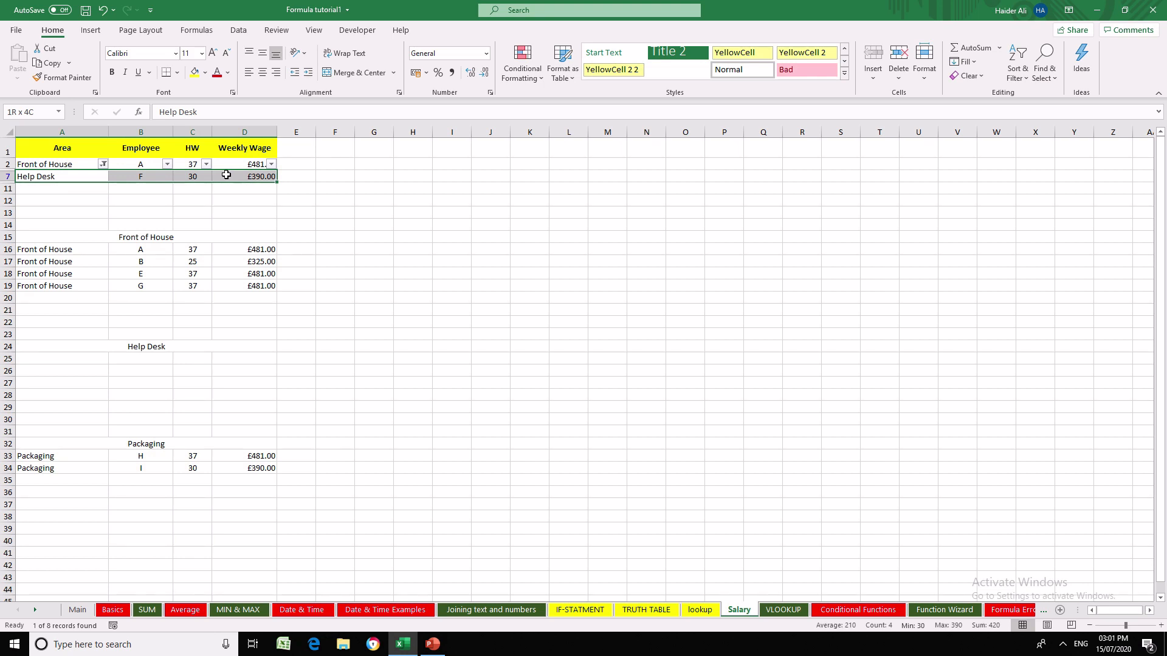
{"action": "key", "text": "ctrl+c"}
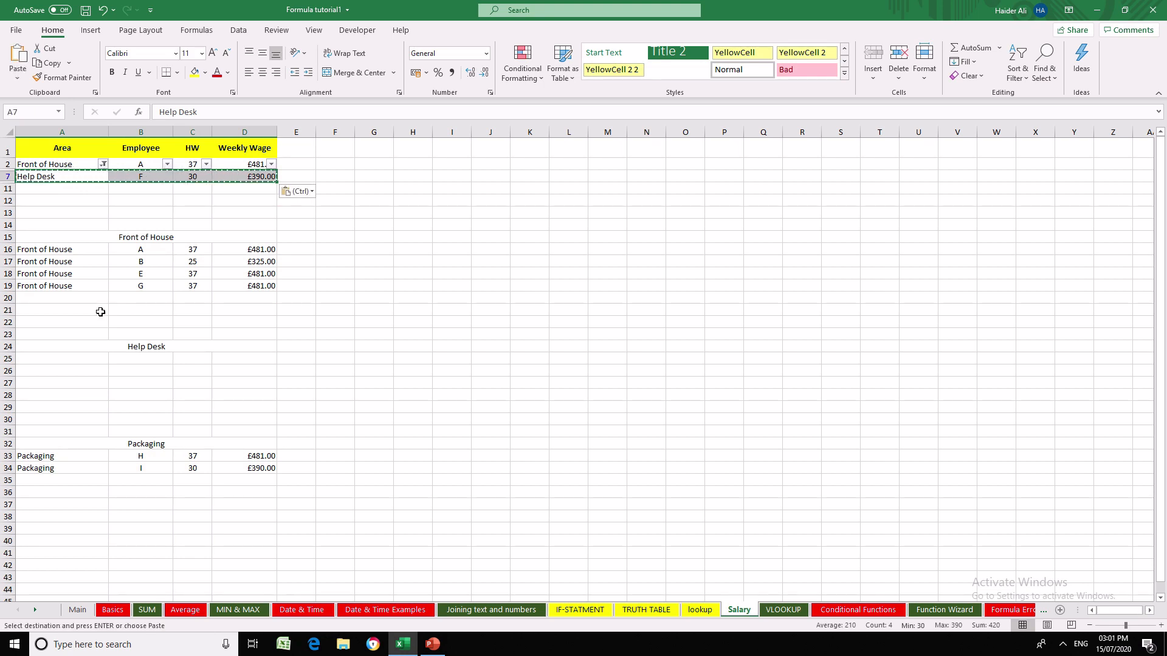
{"action": "left_click", "coordinate": [88, 359]}
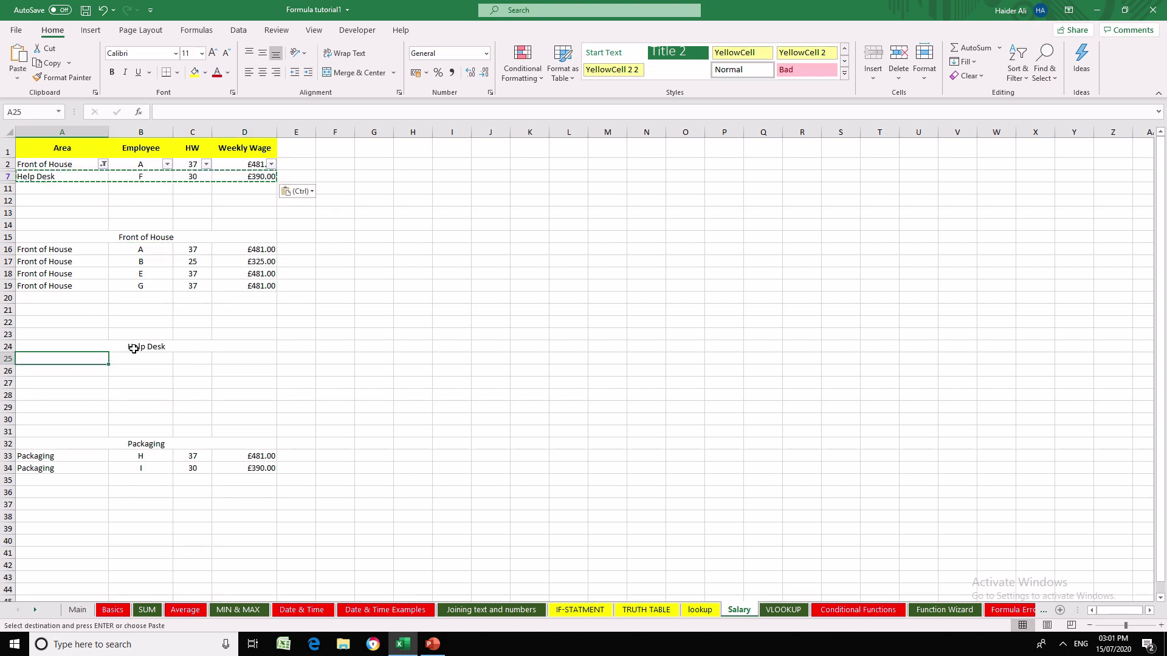
{"action": "key", "text": "Return"}
{"action": "type", "text": "`"}
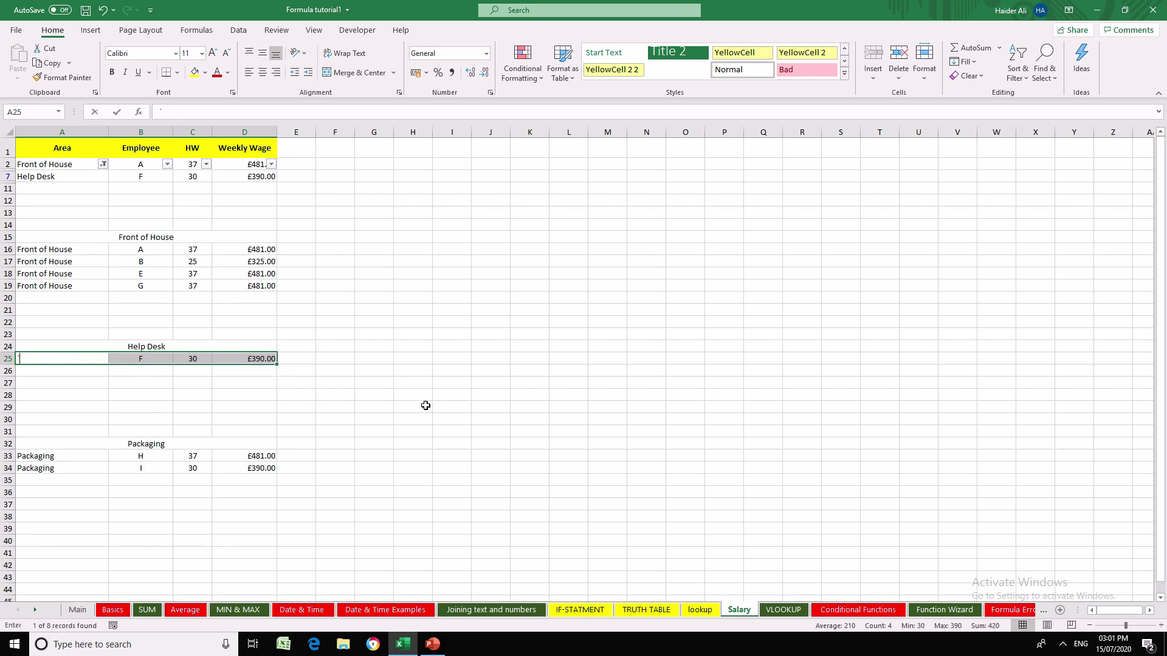
{"action": "left_click", "coordinate": [424, 406]}
{"action": "key", "text": "ctrl+z"}
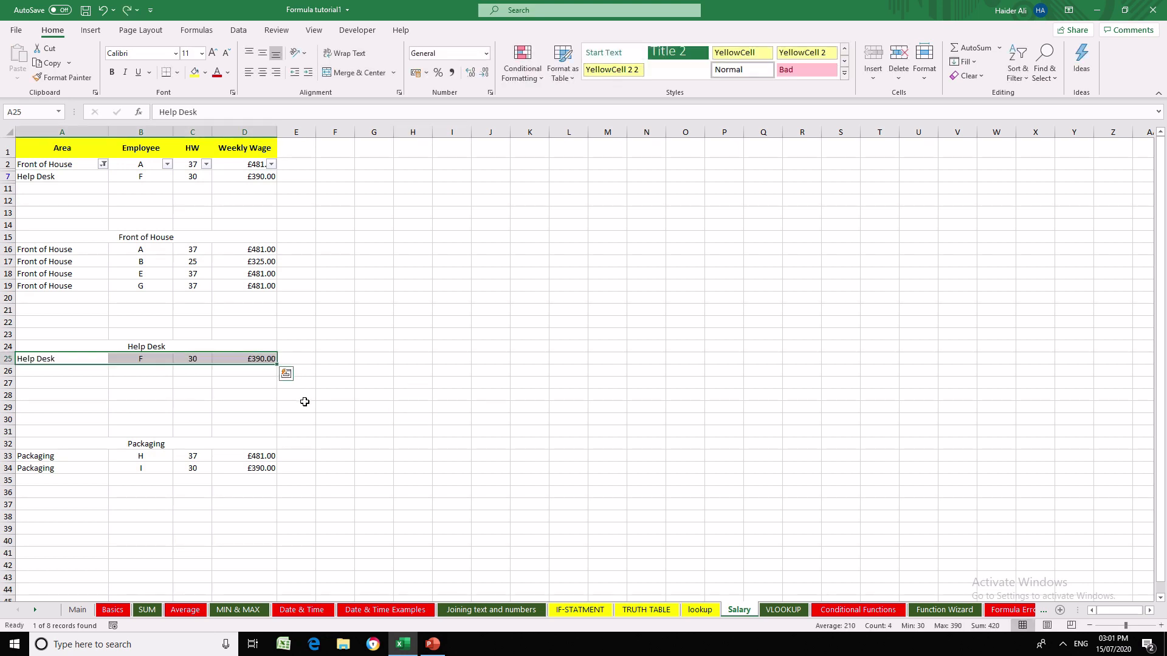
{"action": "left_click", "coordinate": [304, 403]}
- Remove the Help Desk restriction from the Area column filter by selecting all areas again
{"action": "left_click", "coordinate": [102, 166]}
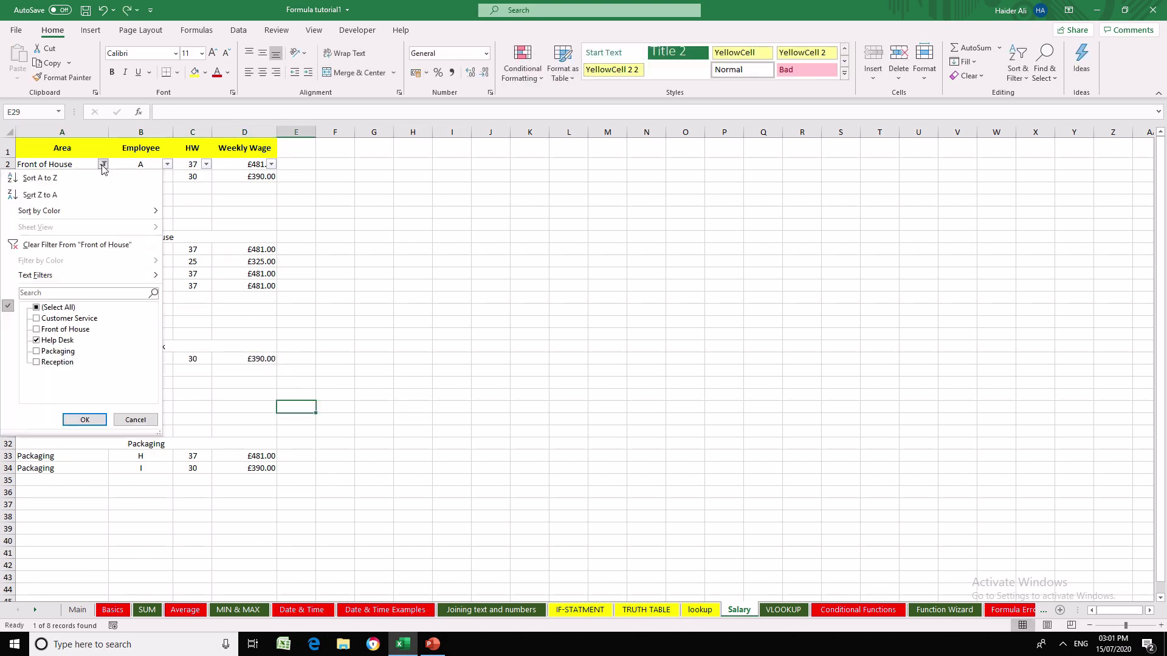
{"action": "left_click", "coordinate": [62, 309]}
{"action": "left_click", "coordinate": [85, 420]}
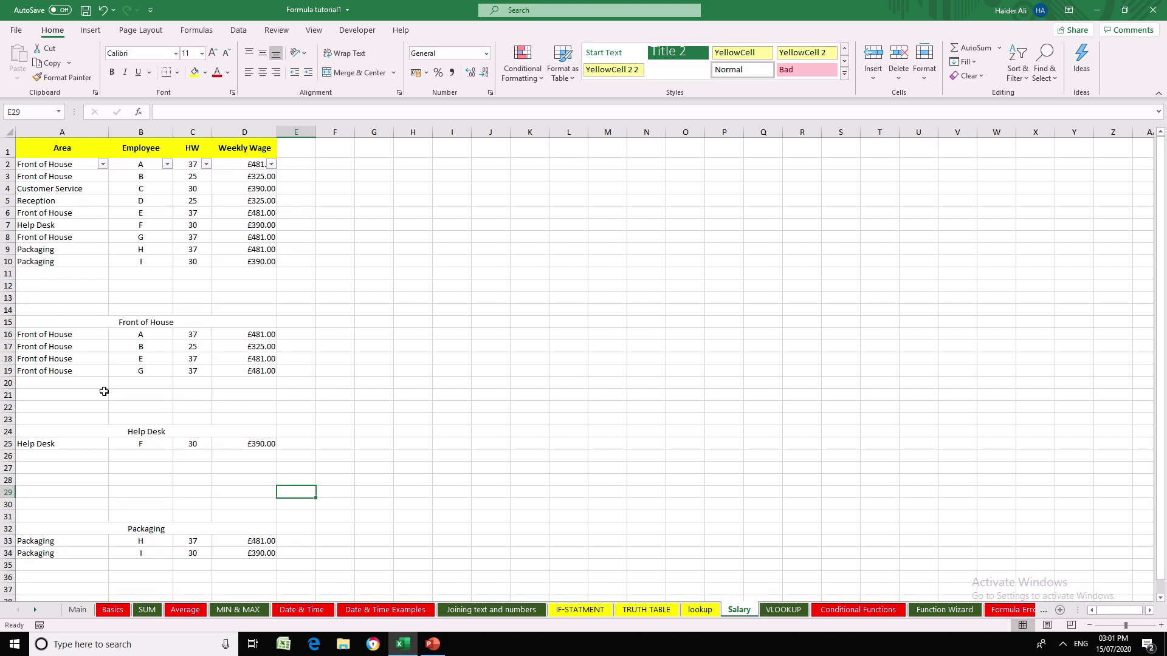
{"action": "left_click", "coordinate": [535, 409]}
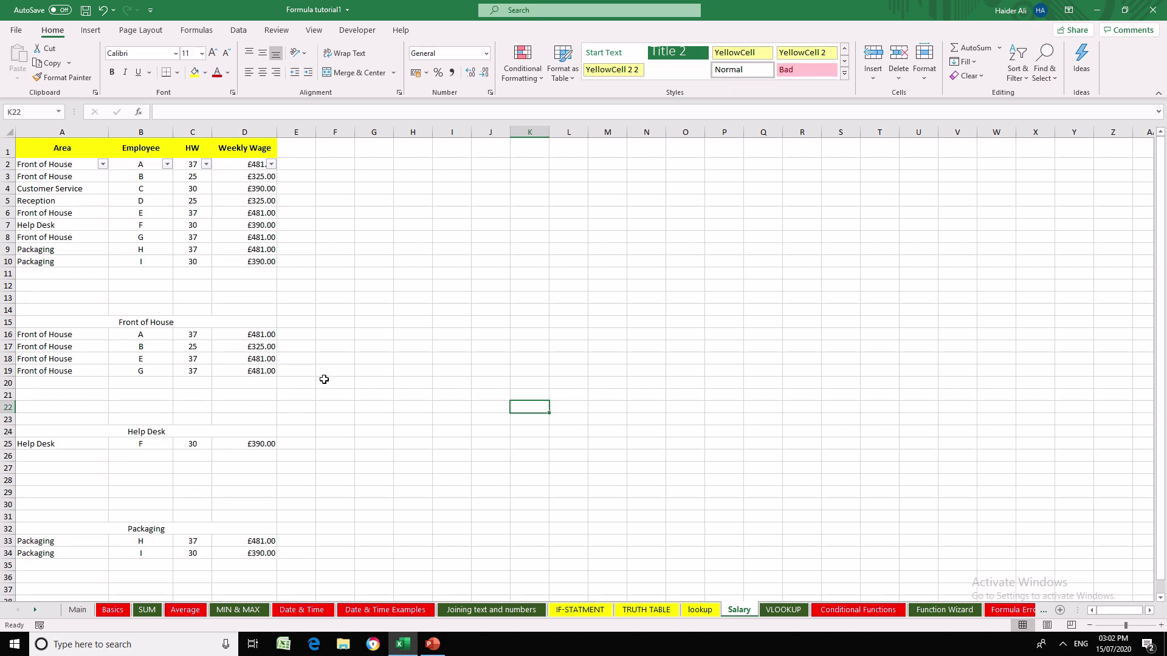
{"action": "left_click", "coordinate": [415, 382]}
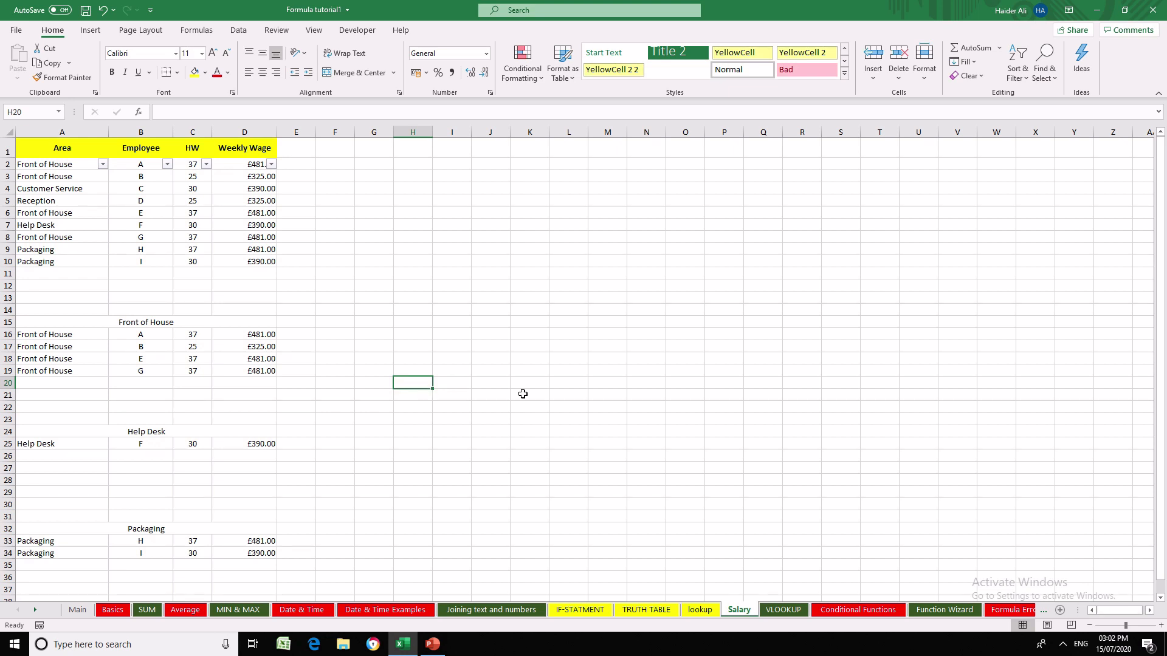
{"action": "left_click", "coordinate": [602, 393]}
{"action": "left_click", "coordinate": [460, 370]}
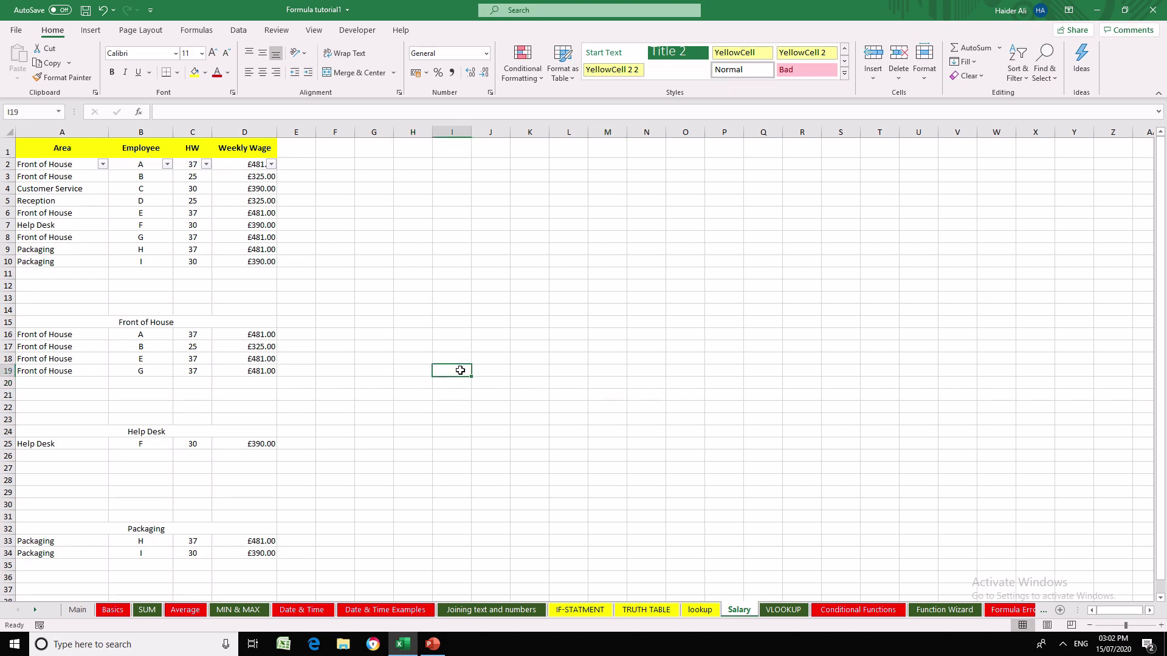
{"action": "left_click", "coordinate": [539, 362]}
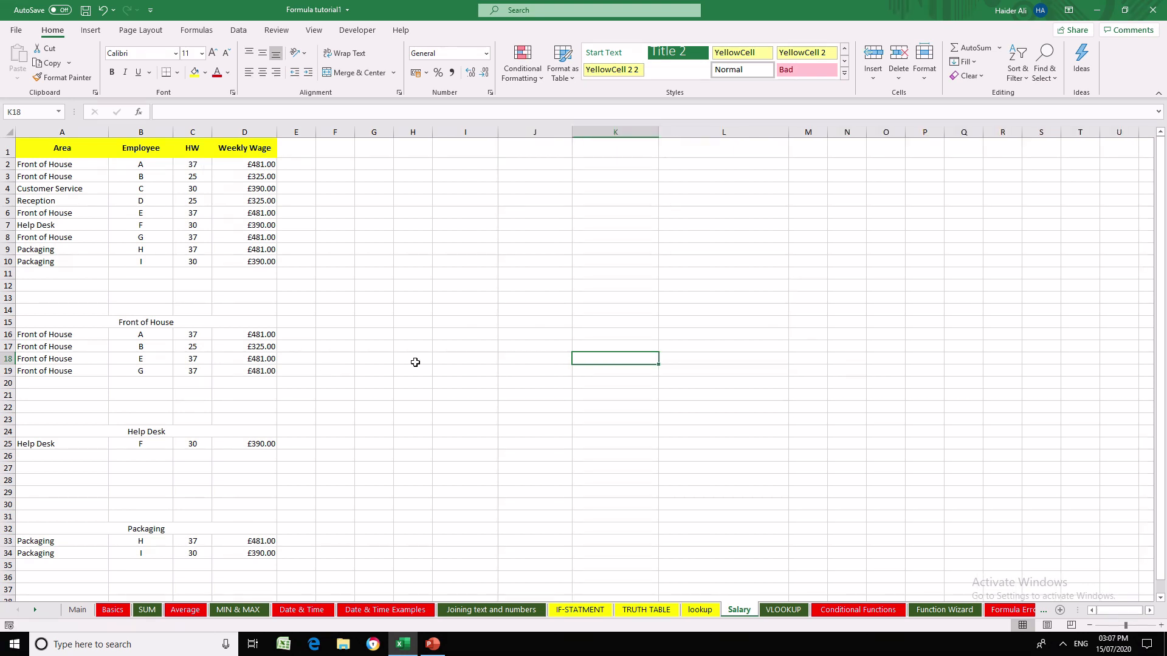
{"action": "left_click", "coordinate": [418, 359]}
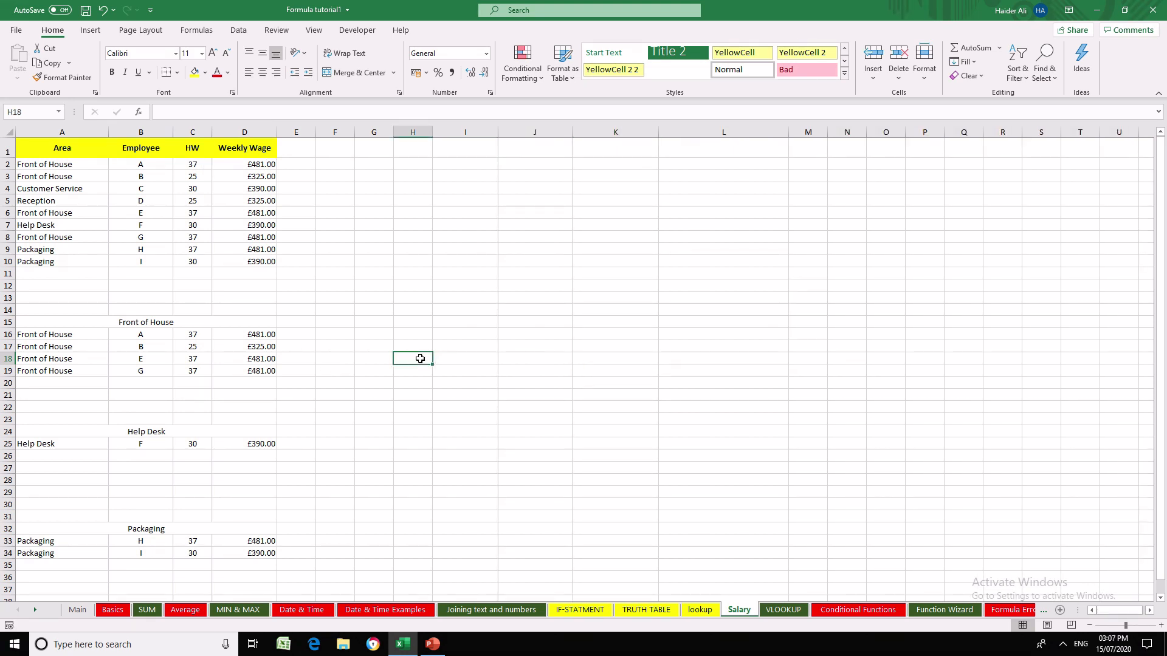
{"action": "left_click", "coordinate": [133, 199]}
{"action": "left_click_drag", "start_coordinate": [53, 163], "coordinate": [256, 267]}
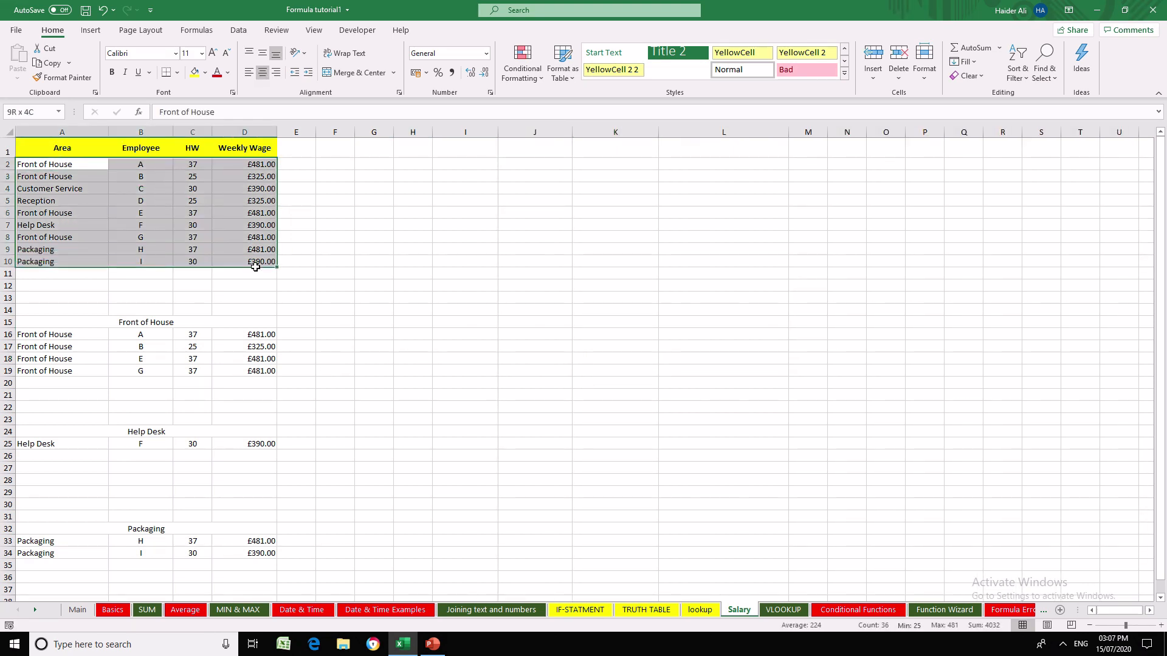
{"action": "left_click", "coordinate": [412, 359]}
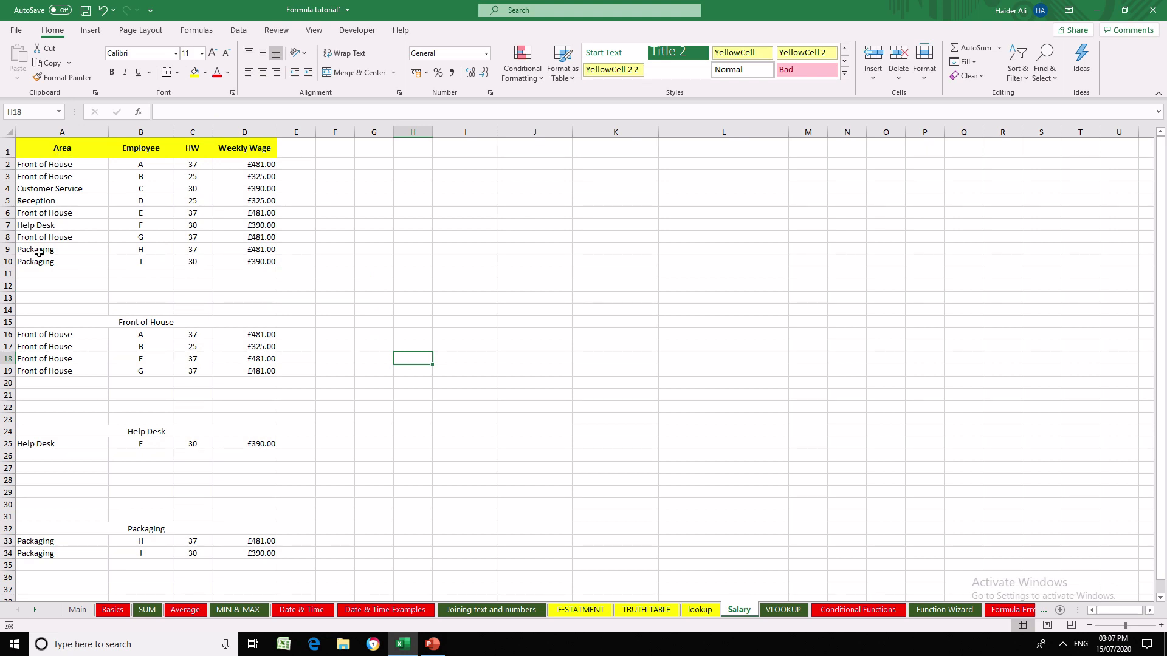
- Copy the merged Front of House heading from row 15 and paste it at I15
{"action": "left_click", "coordinate": [486, 333]}
{"action": "key", "text": "Left"}
{"action": "key", "text": "Left"}
{"action": "key", "text": "Left"}
{"action": "key", "text": "Up"}
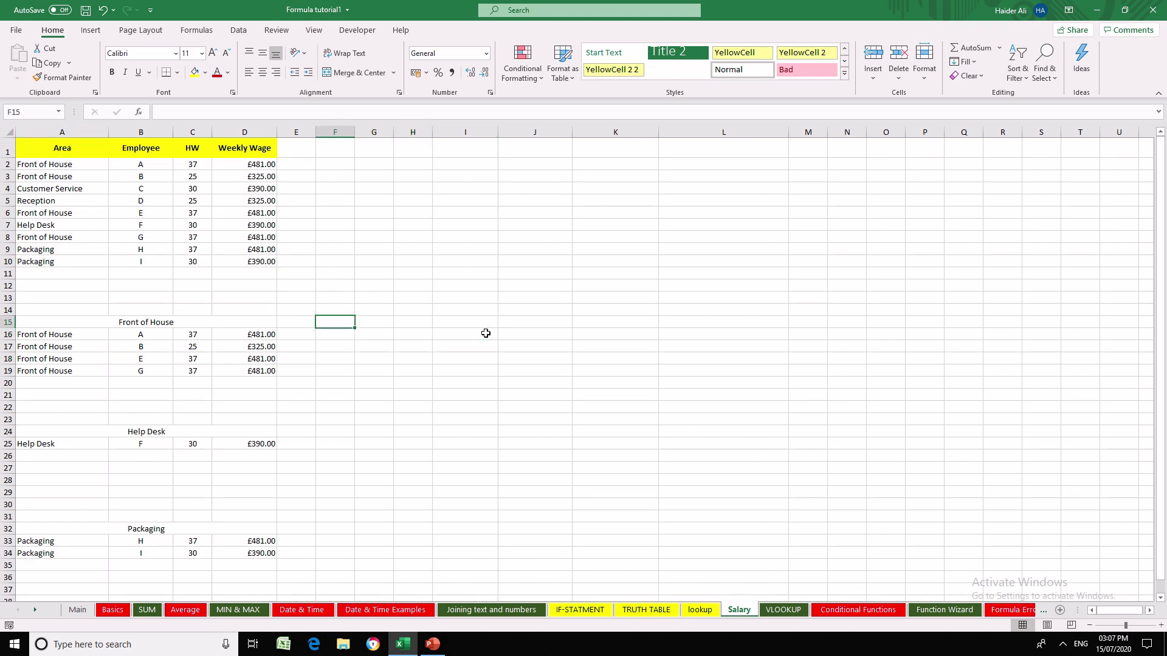
{"action": "key", "text": "Left"}
{"action": "key", "text": "Left"}
{"action": "key", "text": "ctrl+c"}
{"action": "key", "text": "Right"}
{"action": "key", "text": "Right"}
{"action": "key", "text": "Right"}
{"action": "key", "text": "Right"}
{"action": "key", "text": "Right"}
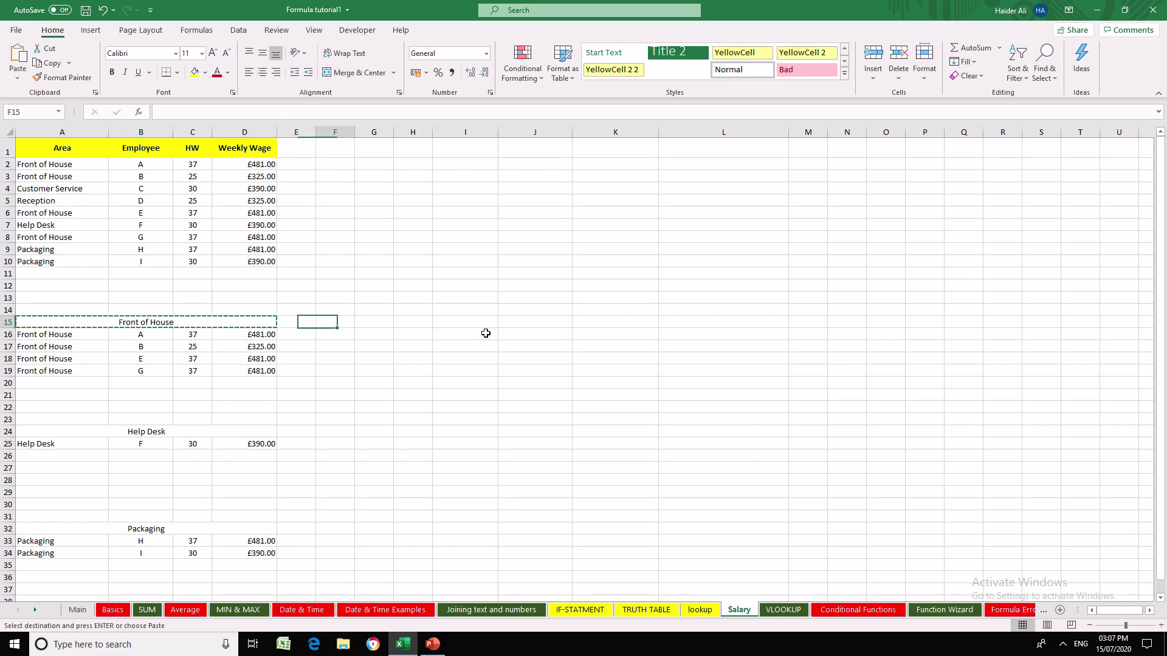
{"action": "key", "text": "Return"}
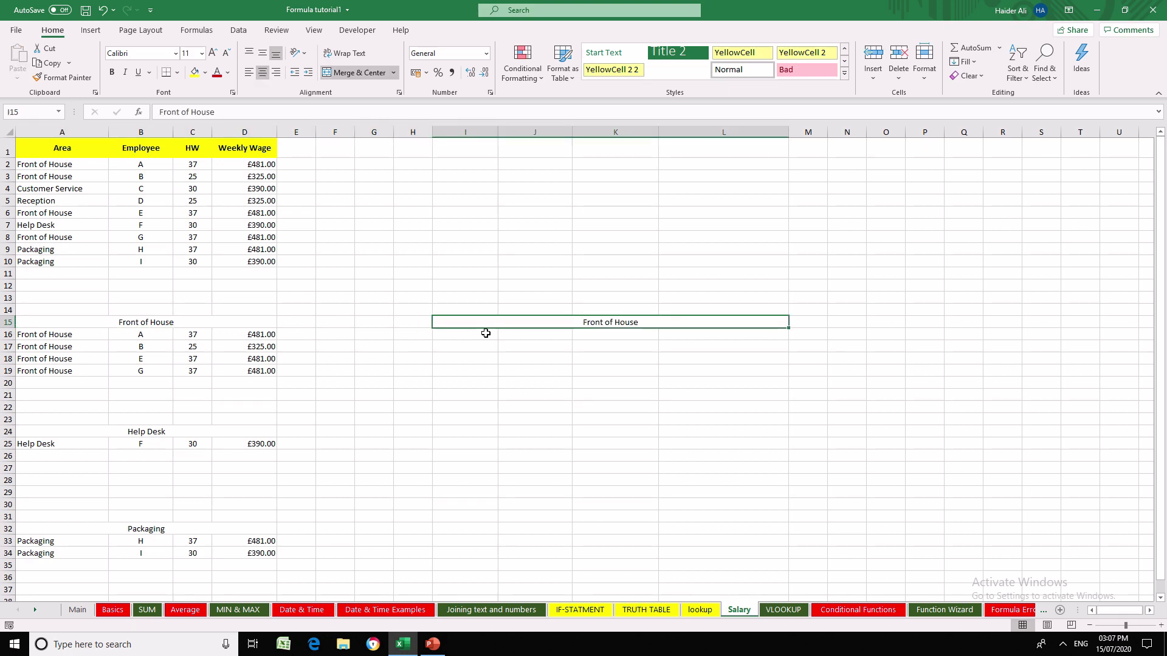
{"action": "key", "text": "Down"}
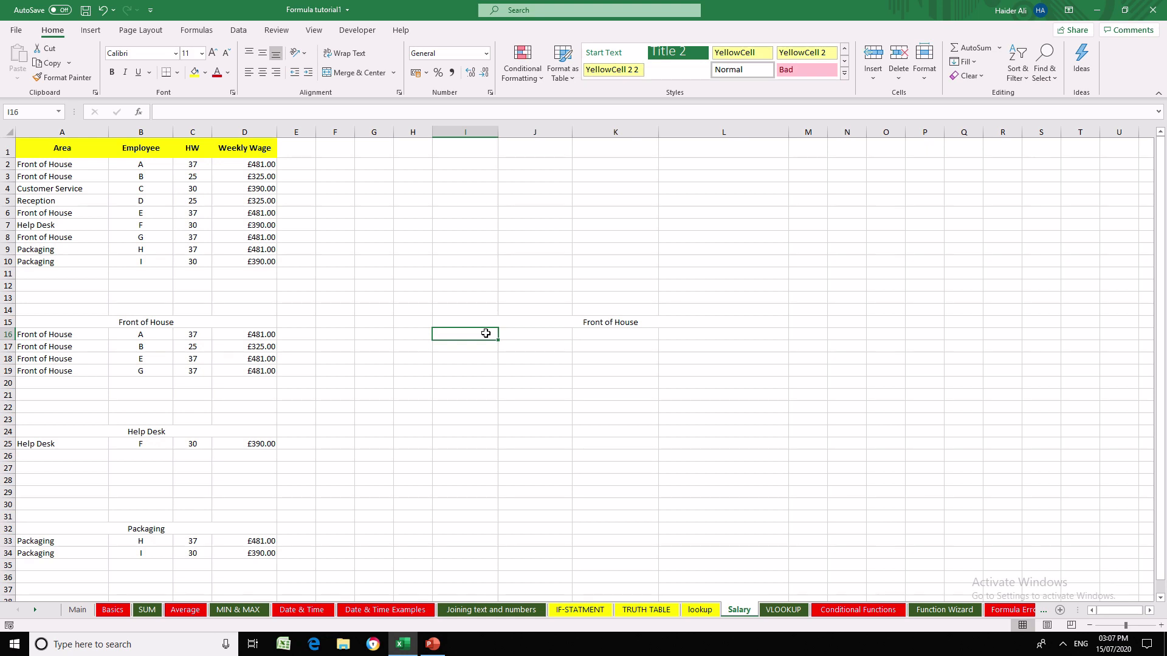
- Check the FILTER function's syntax on the lookup sheet and return to the Salary sheet
{"action": "left_click", "coordinate": [704, 613]}
{"action": "left_click", "coordinate": [871, 317]}
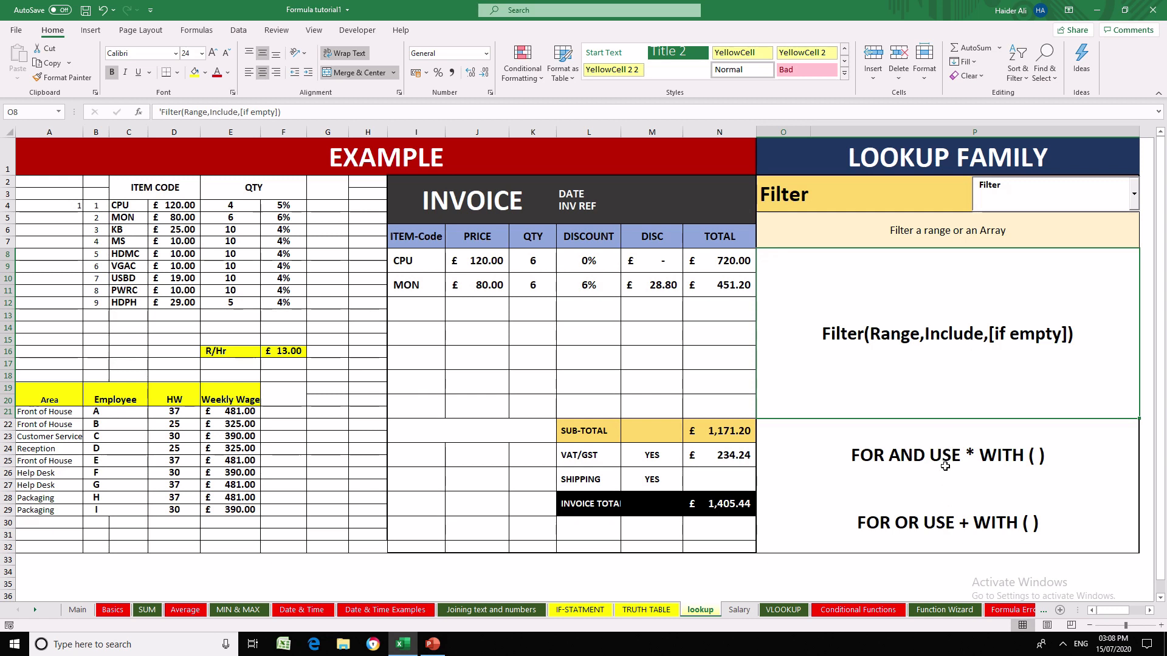
{"action": "left_click", "coordinate": [739, 610]}
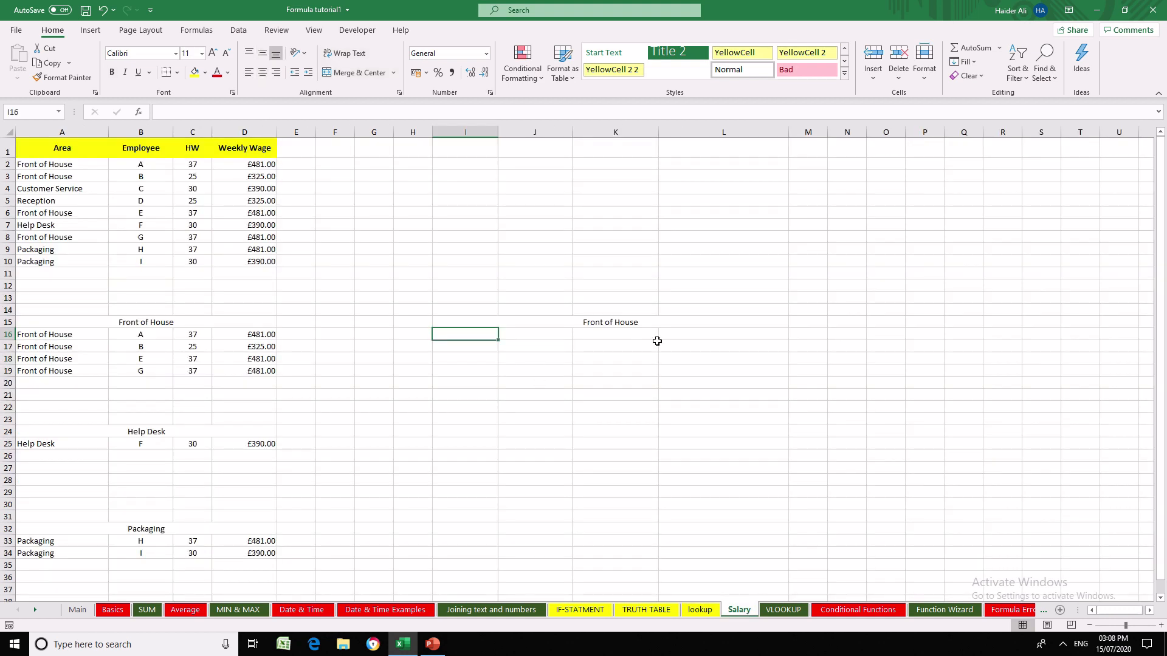
- Enter =FILTER(A2:D10,A2:A10=I15) in I16 to list the Front of House rows
{"action": "type", "text": "=fi"}
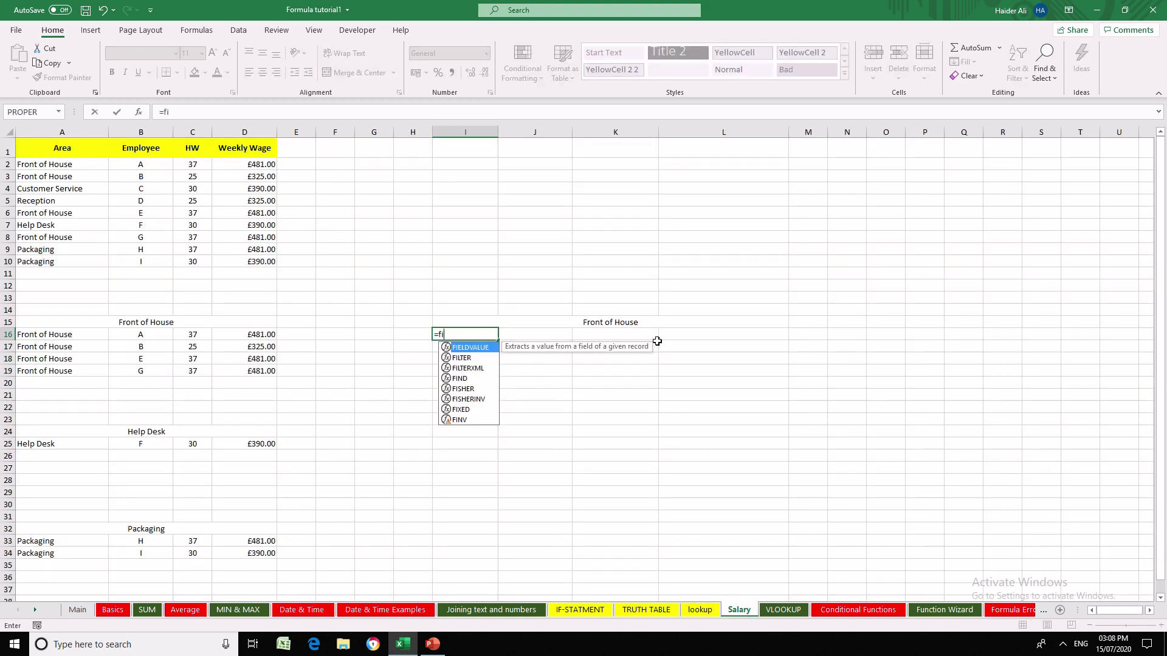
{"action": "type", "text": "lter"}
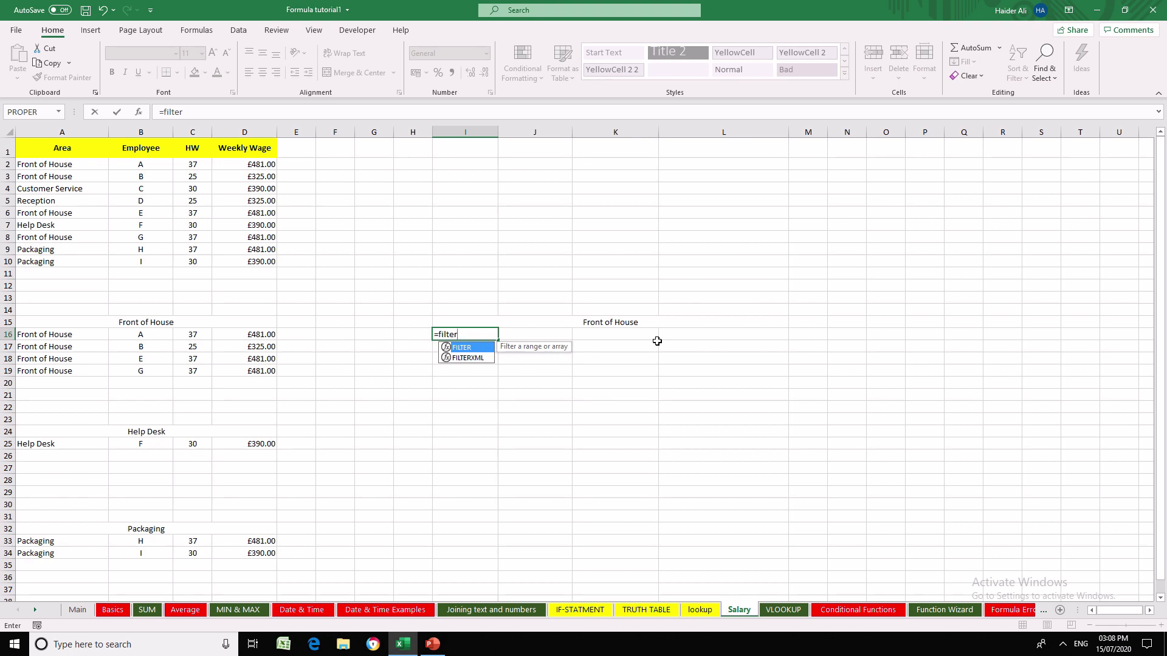
{"action": "type", "text": "("}
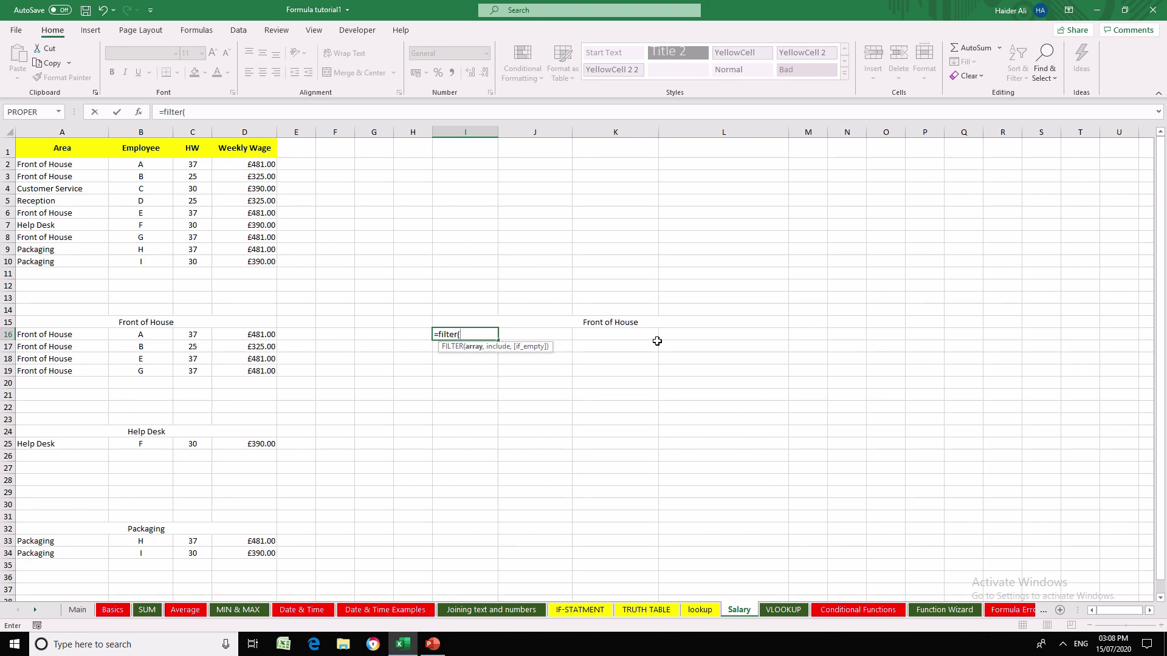
{"action": "left_click_drag", "start_coordinate": [49, 164], "coordinate": [240, 255]}
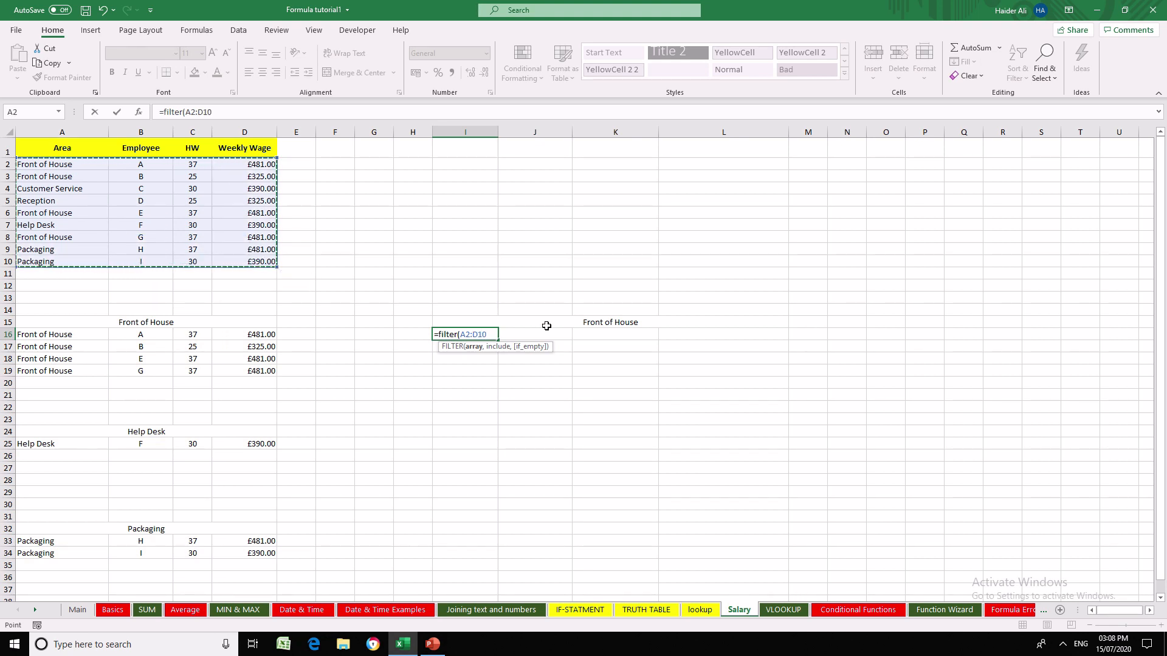
{"action": "type", "text": ","}
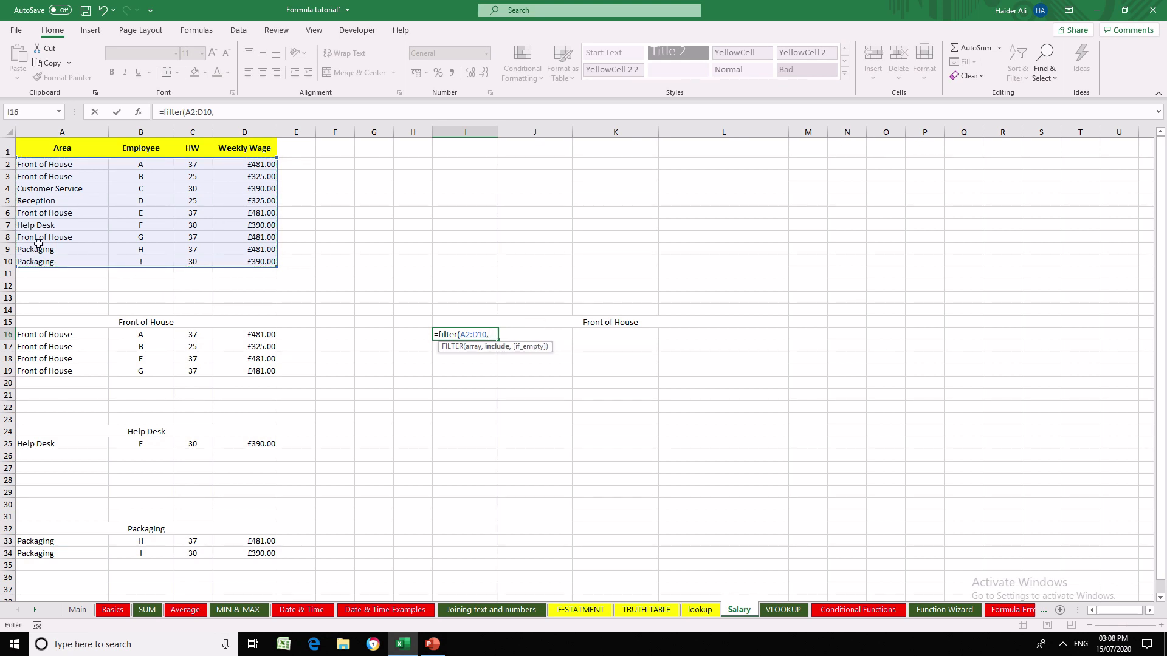
{"action": "left_click_drag", "start_coordinate": [78, 165], "coordinate": [61, 258]}
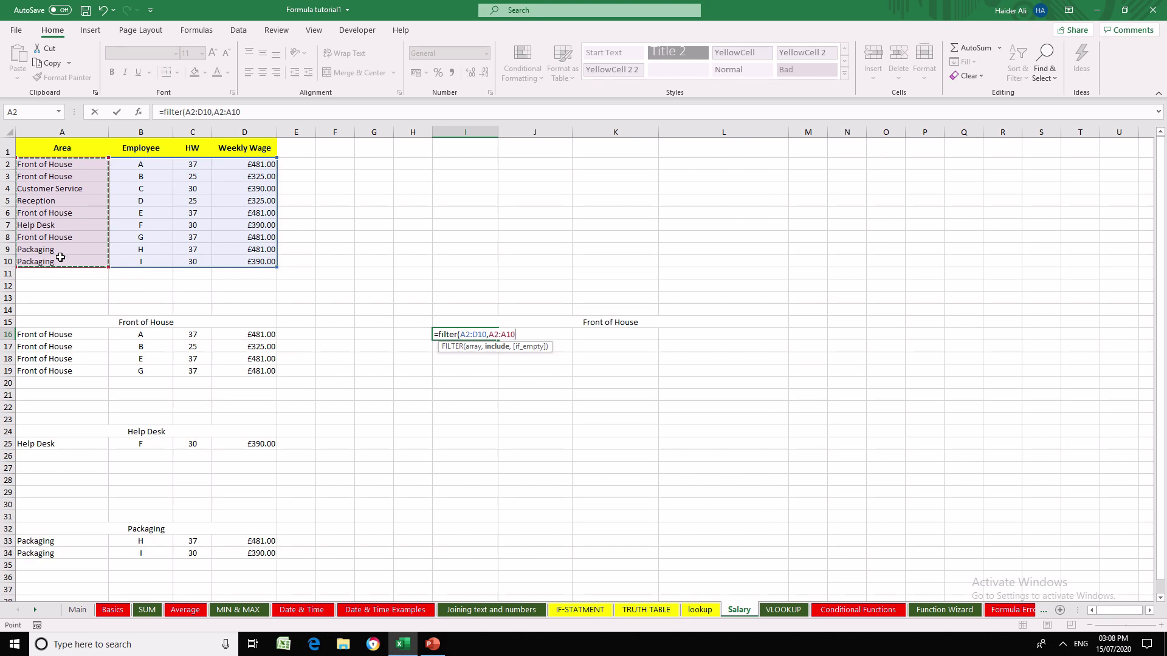
{"action": "type", "text": "="}
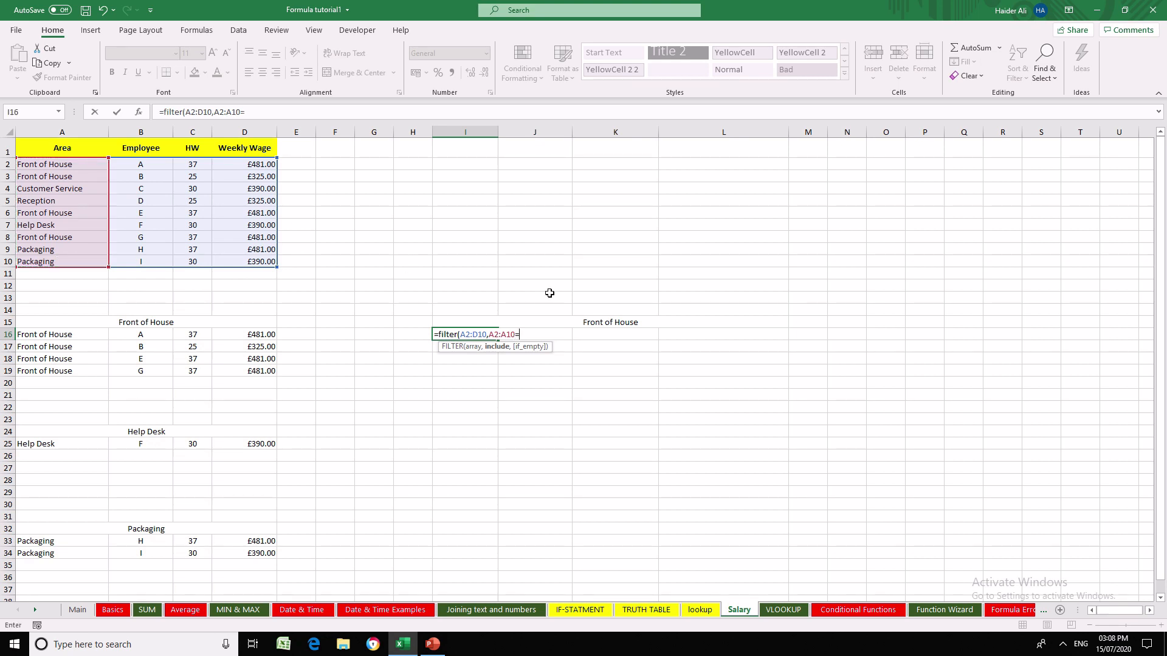
{"action": "left_click", "coordinate": [613, 324]}
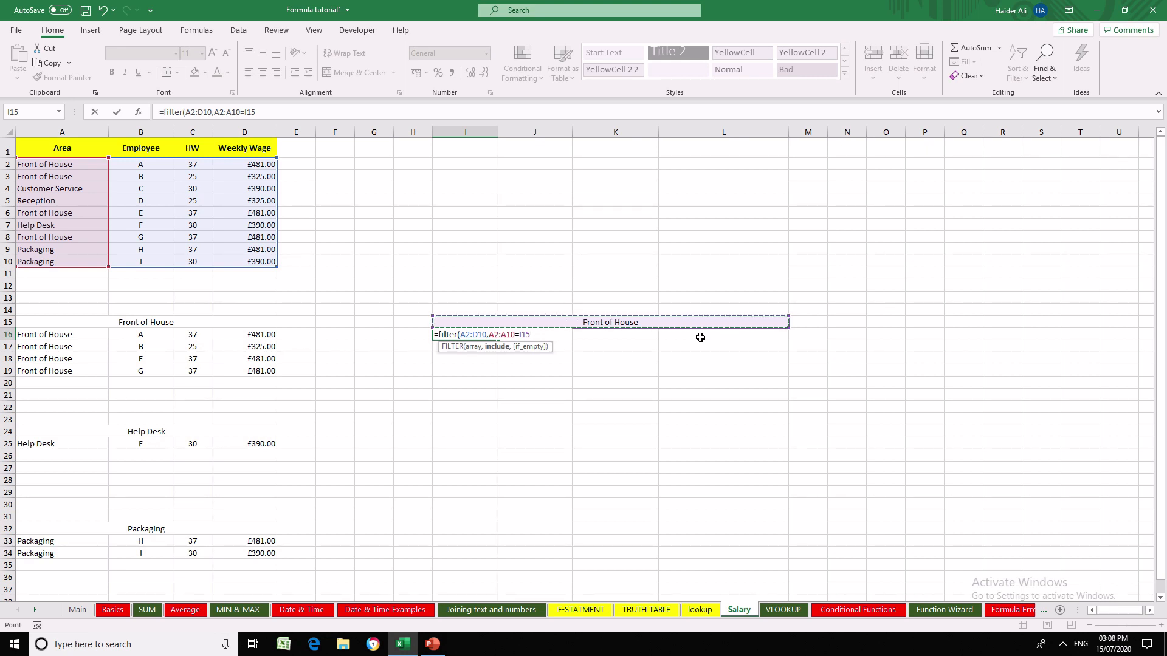
{"action": "type", "text": ")"}
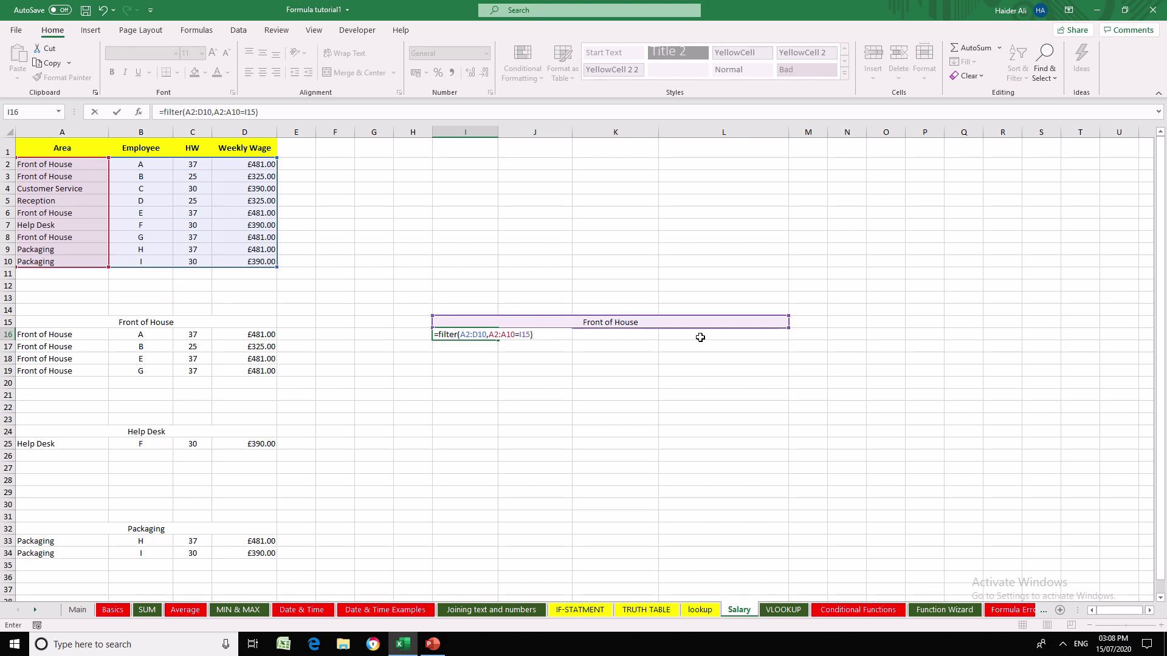
{"action": "key", "text": "Return"}
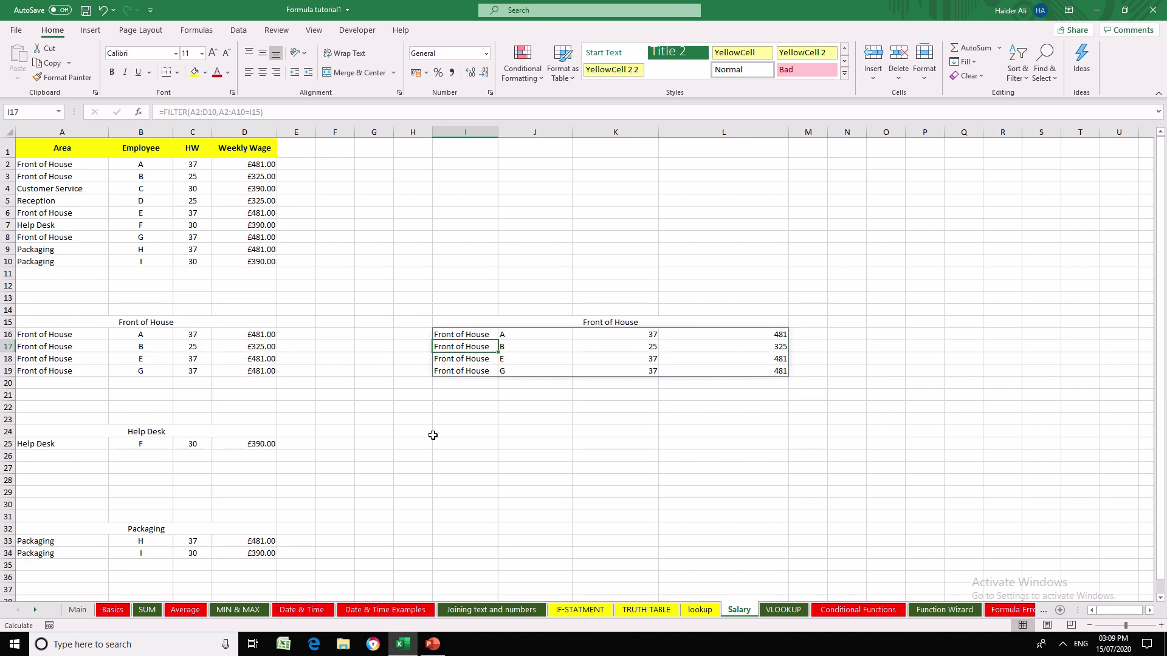
- Copy the merged Help Desk heading from A24 and paste it at I24
{"action": "left_click", "coordinate": [177, 435]}
{"action": "key", "text": "ctrl+c"}
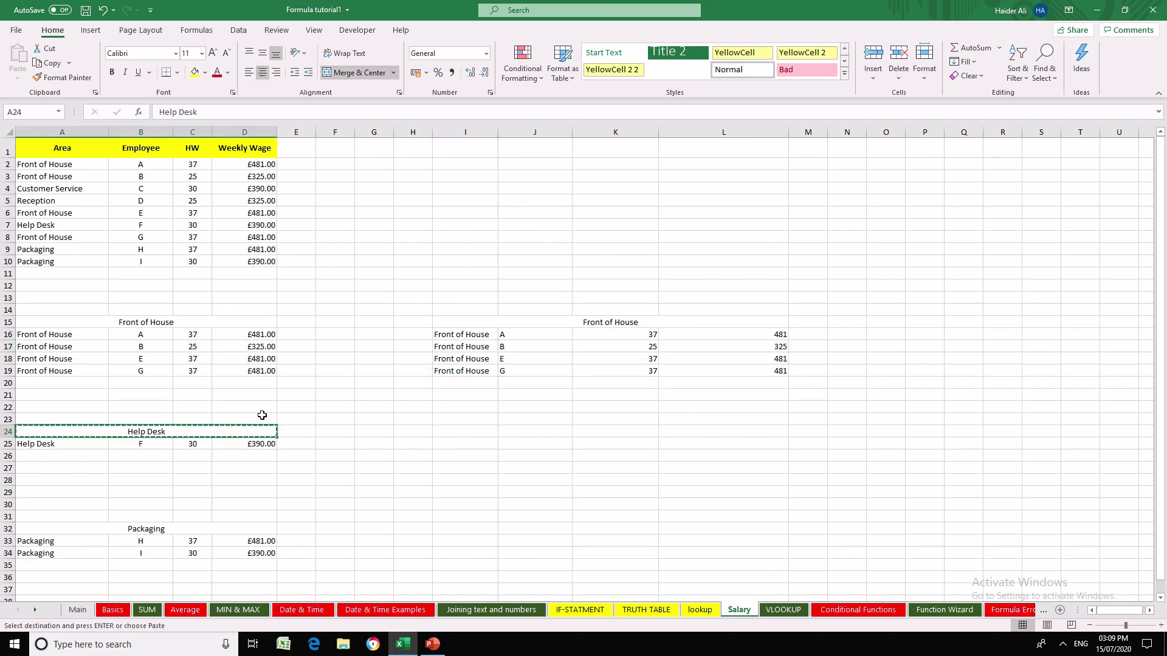
{"action": "key", "text": "Right"}
{"action": "key", "text": "Right"}
{"action": "key", "text": "Right"}
{"action": "key", "text": "Right"}
{"action": "key", "text": "Right"}
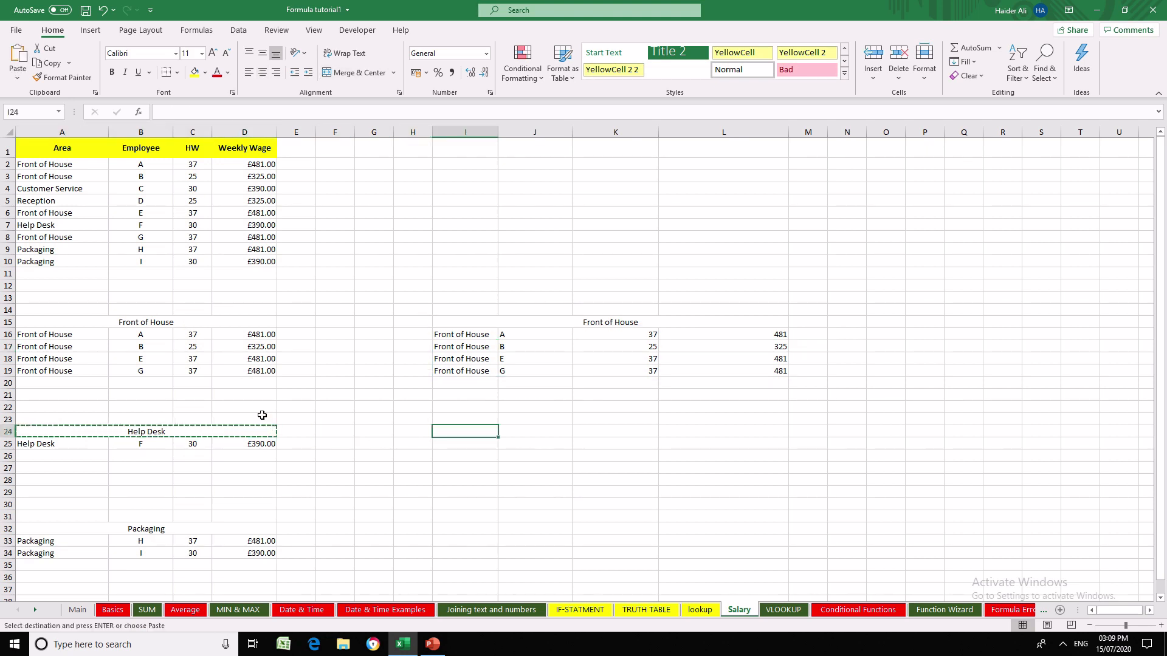
{"action": "key", "text": "Return"}
- Enter =FILTER(A2:D10,A2:A10=I24) in I25 to list the Help Desk rows
{"action": "key", "text": "Down"}
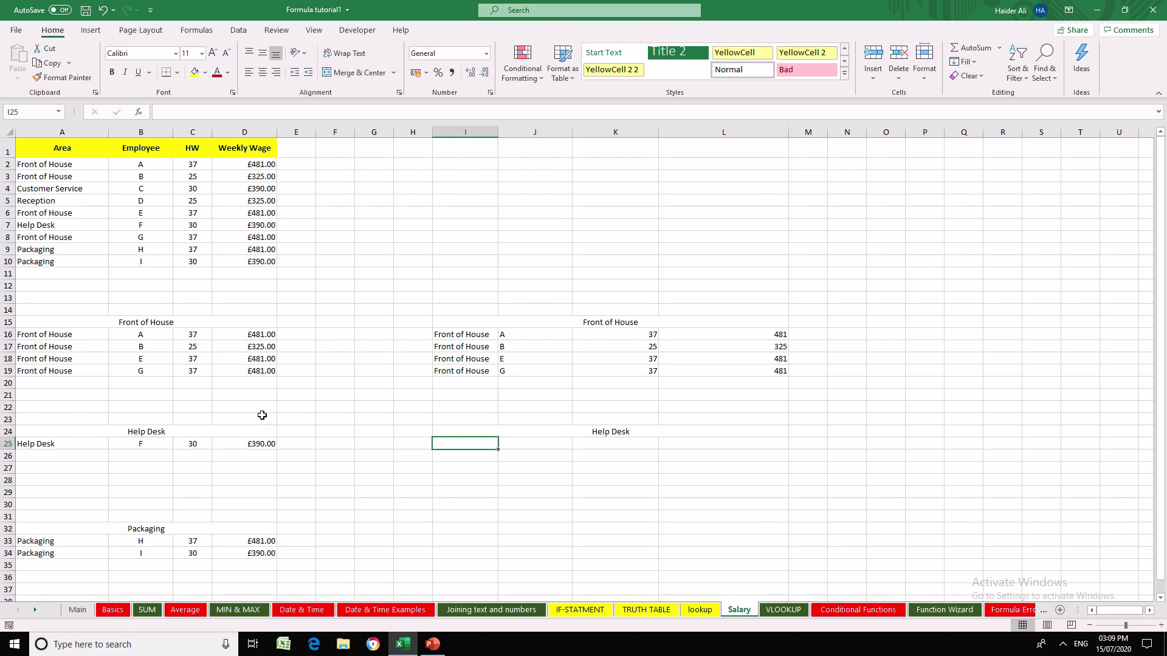
{"action": "type", "text": "=filter"}
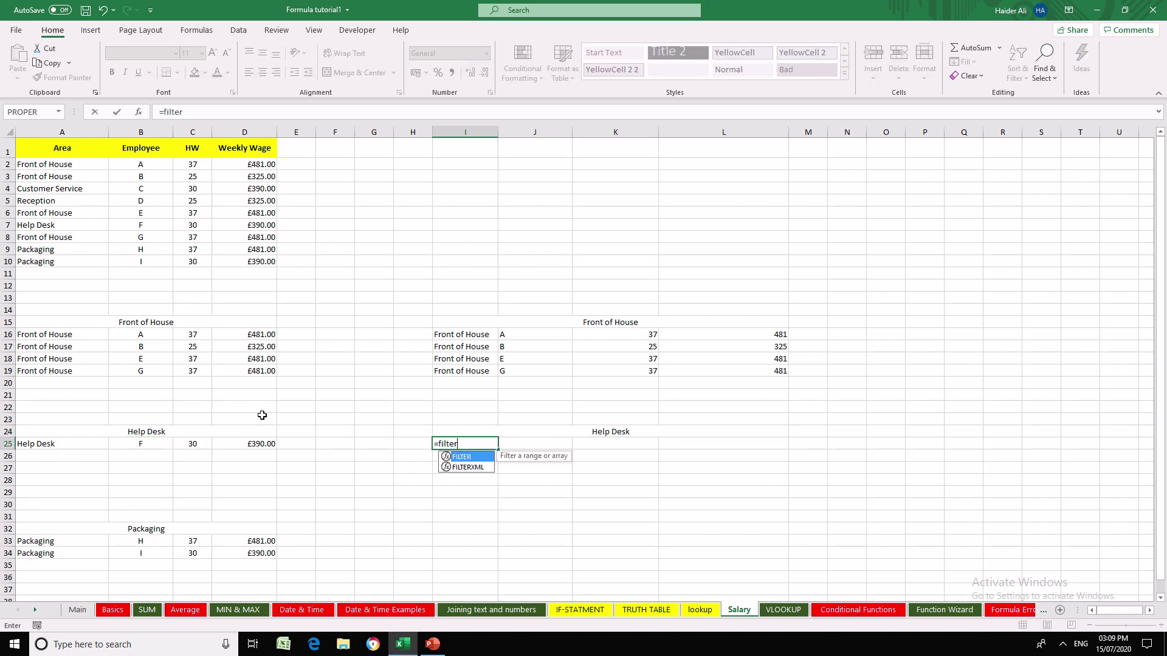
{"action": "type", "text": "("}
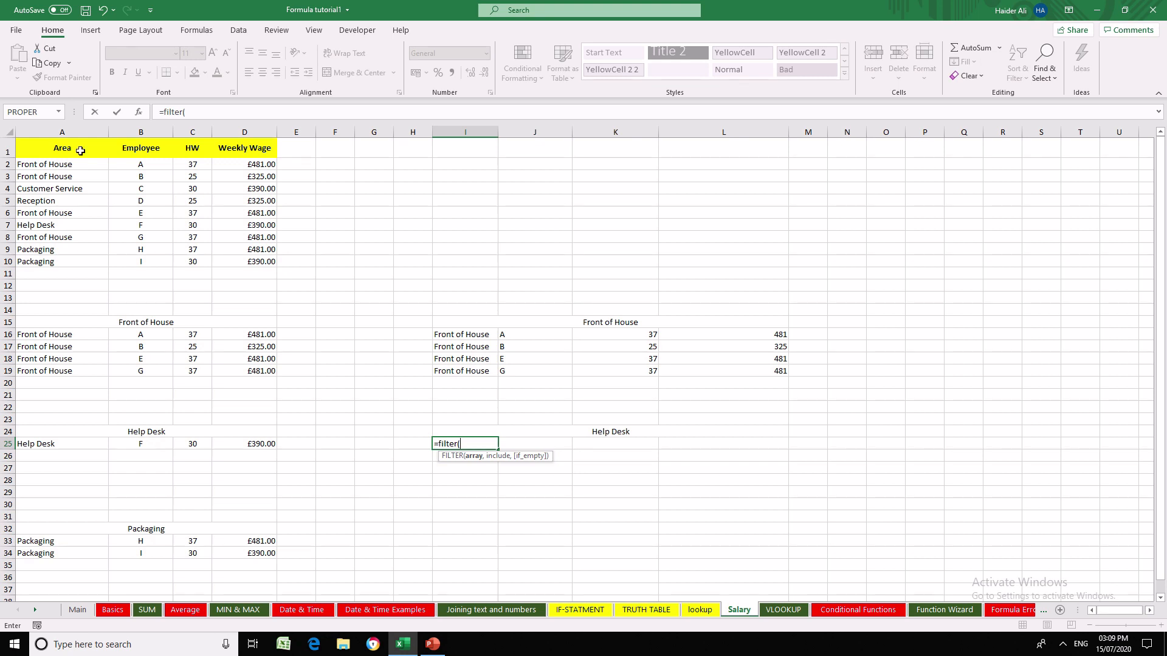
{"action": "left_click_drag", "start_coordinate": [78, 163], "coordinate": [262, 264]}
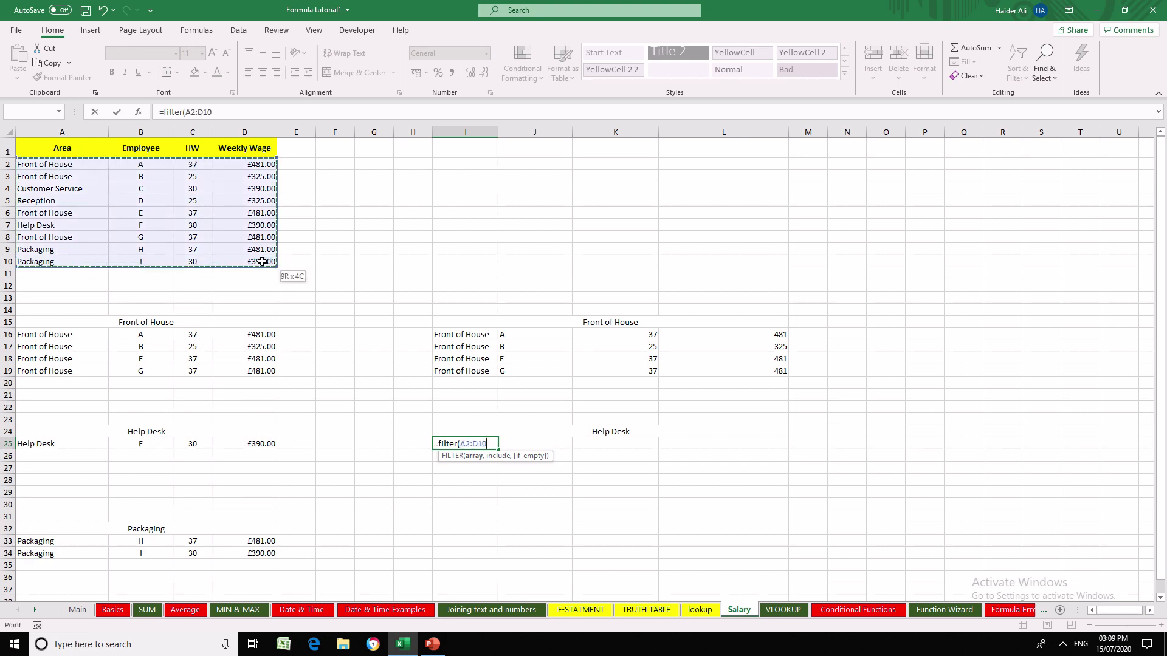
{"action": "type", "text": ","}
{"action": "left_click_drag", "start_coordinate": [75, 168], "coordinate": [76, 260]}
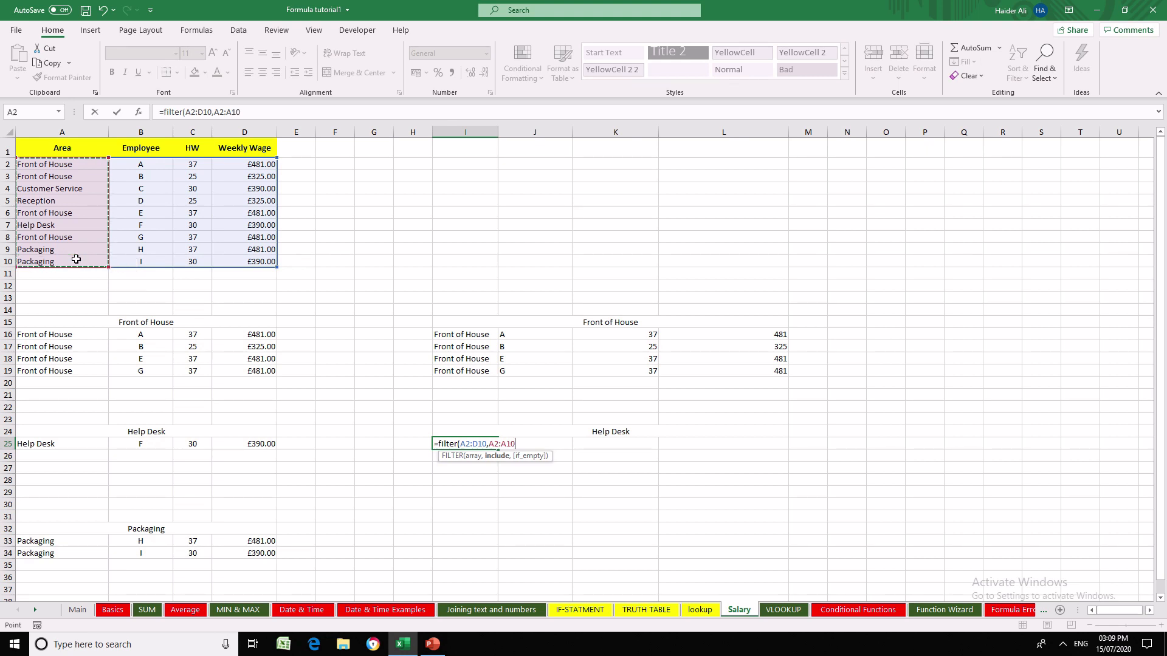
{"action": "type", "text": "="}
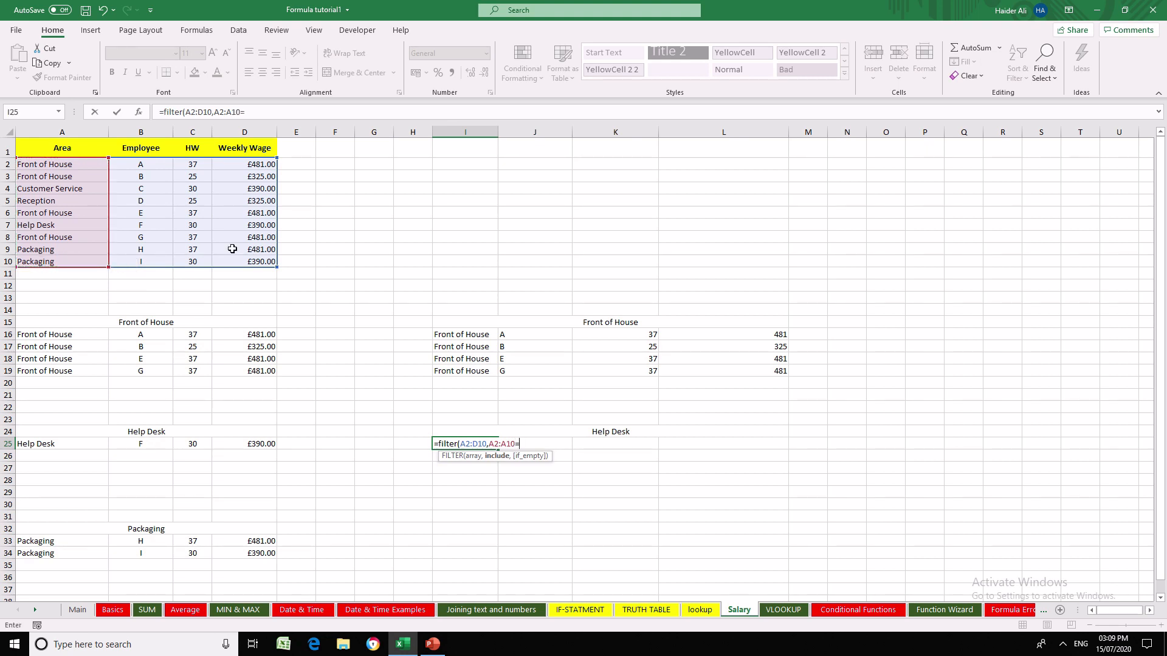
{"action": "left_click", "coordinate": [622, 432]}
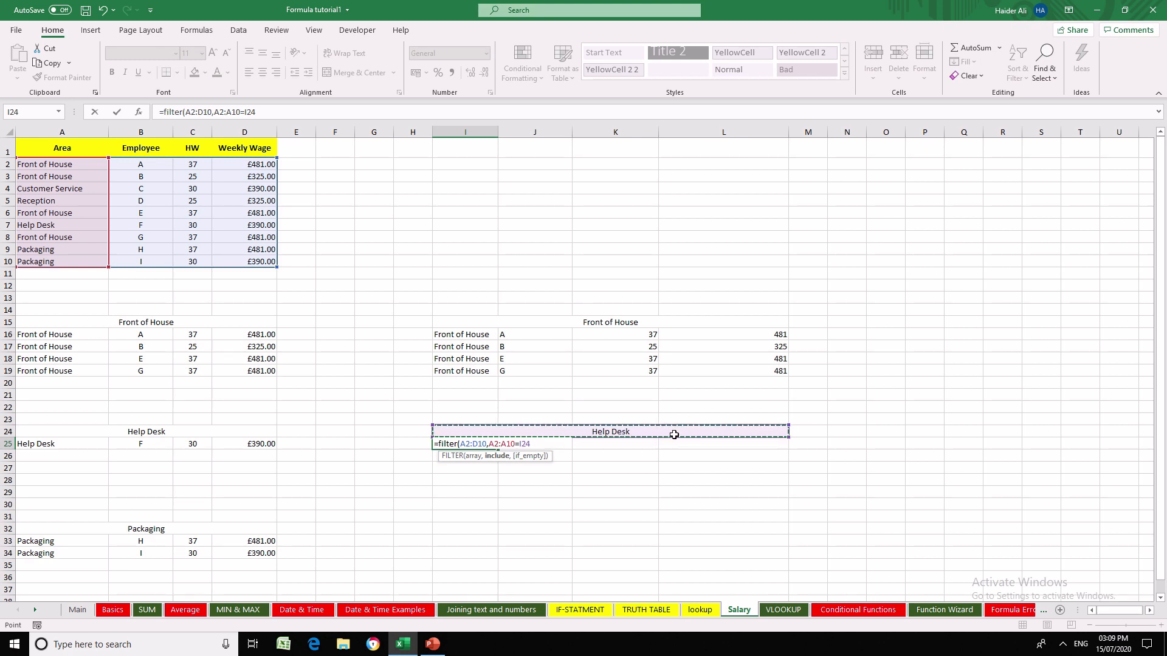
{"action": "type", "text": ")"}
{"action": "key", "text": "Return"}
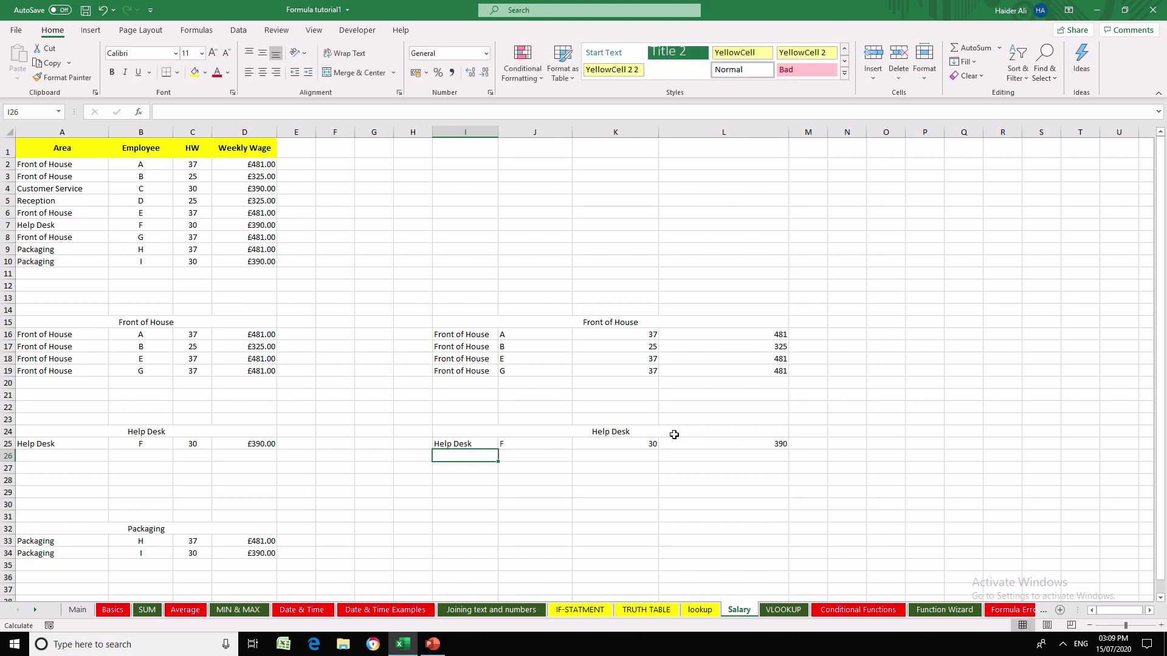
- Copy the merged Packaging heading from A32 and paste it at I32
{"action": "key", "text": "Down"}
{"action": "key", "text": "Down"}
{"action": "key", "text": "Down"}
{"action": "key", "text": "Down"}
{"action": "key", "text": "Down"}
{"action": "key", "text": "Down"}
{"action": "key", "text": "Left"}
{"action": "key", "text": "Left"}
{"action": "key", "text": "Left"}
{"action": "key", "text": "Left"}
{"action": "key", "text": "Left"}
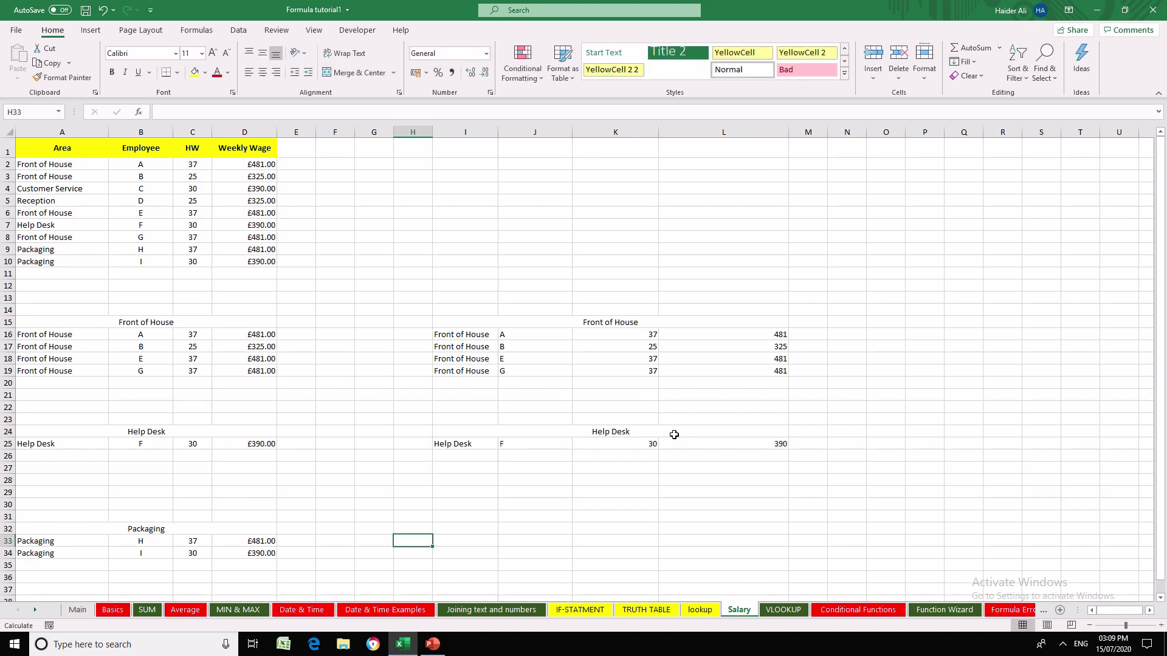
{"action": "key", "text": "ctrl+c"}
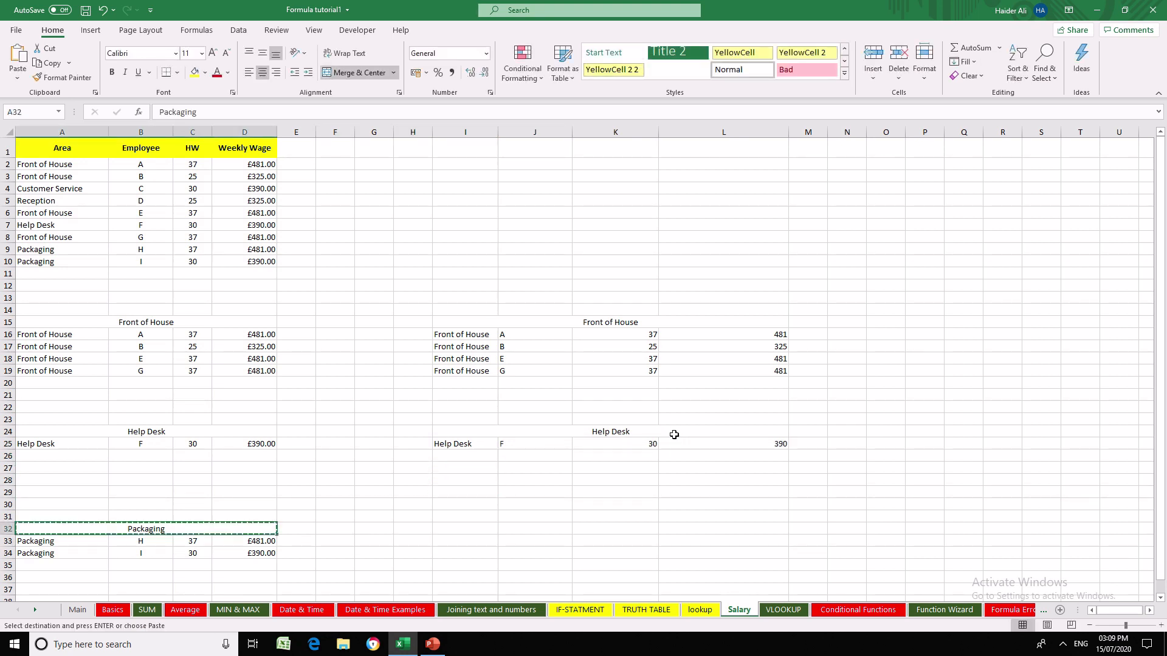
{"action": "key", "text": "Right"}
{"action": "key", "text": "Right"}
{"action": "key", "text": "Right"}
{"action": "key", "text": "Right"}
{"action": "key", "text": "Right"}
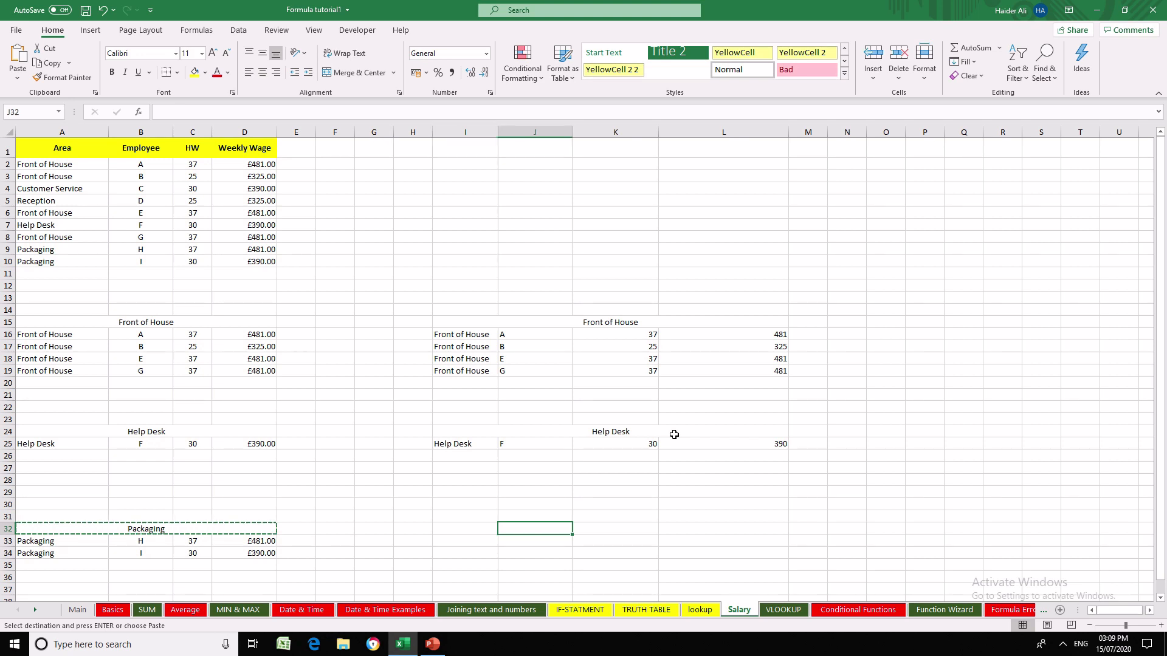
{"action": "key", "text": "Return"}
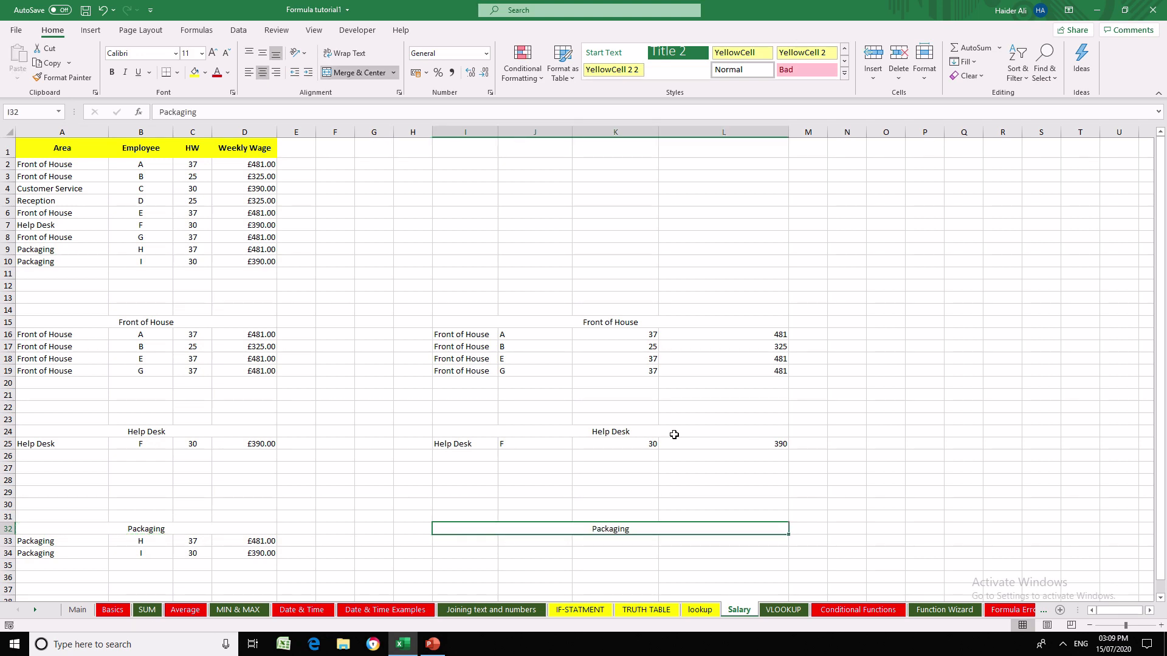
- Enter =FILTER(A2:D10,A2:A10="Packaging") in I33 to list the Packaging rows
{"action": "key", "text": "Down"}
{"action": "type", "text": "=filter"}
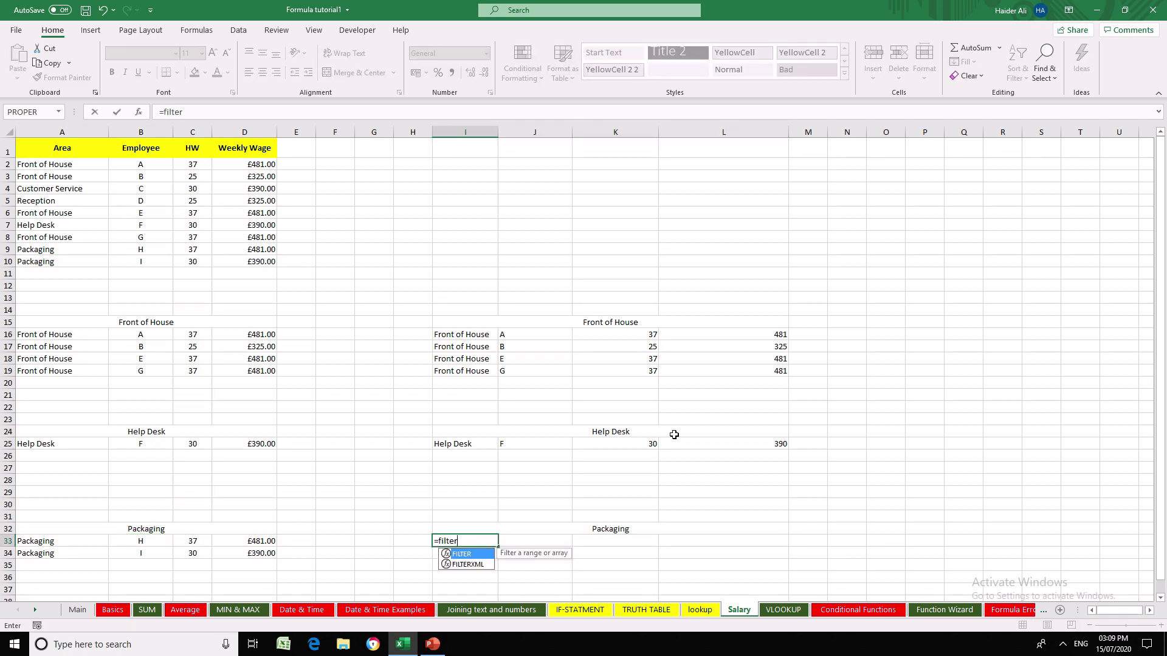
{"action": "type", "text": "("}
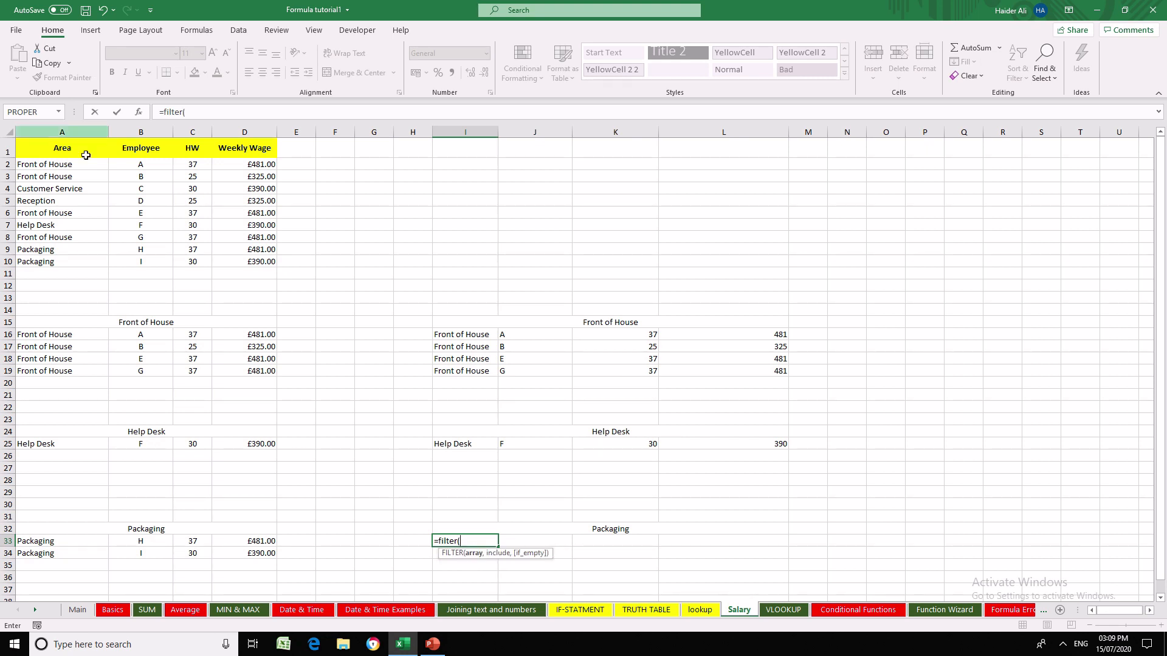
{"action": "left_click_drag", "start_coordinate": [61, 164], "coordinate": [249, 262]}
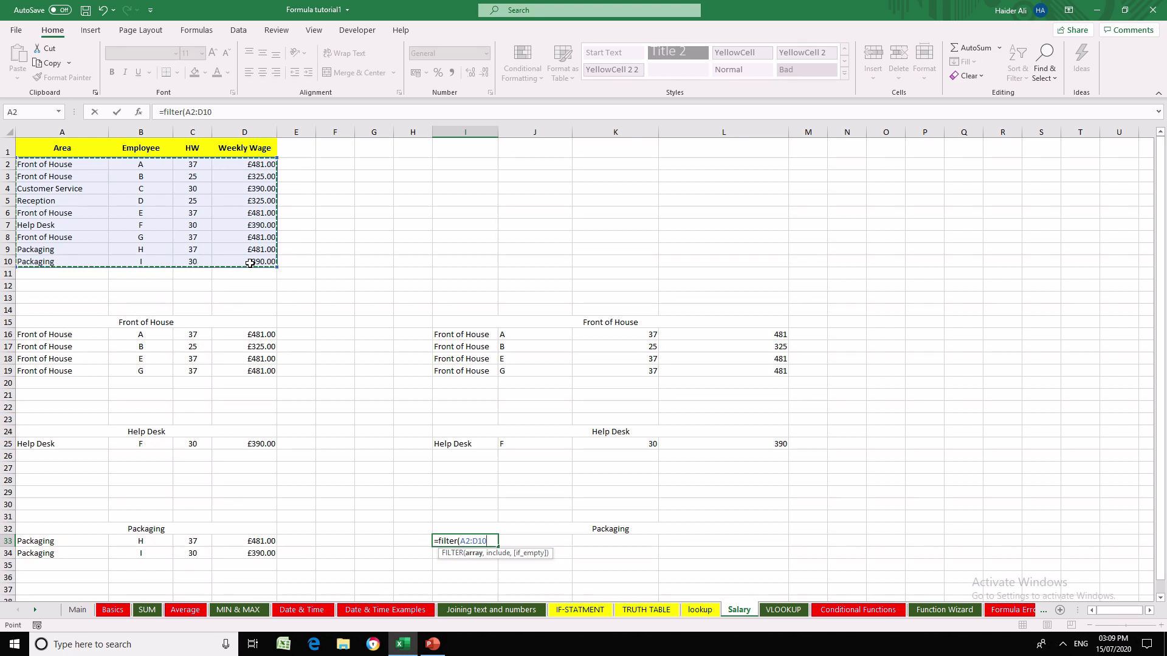
{"action": "type", "text": ","}
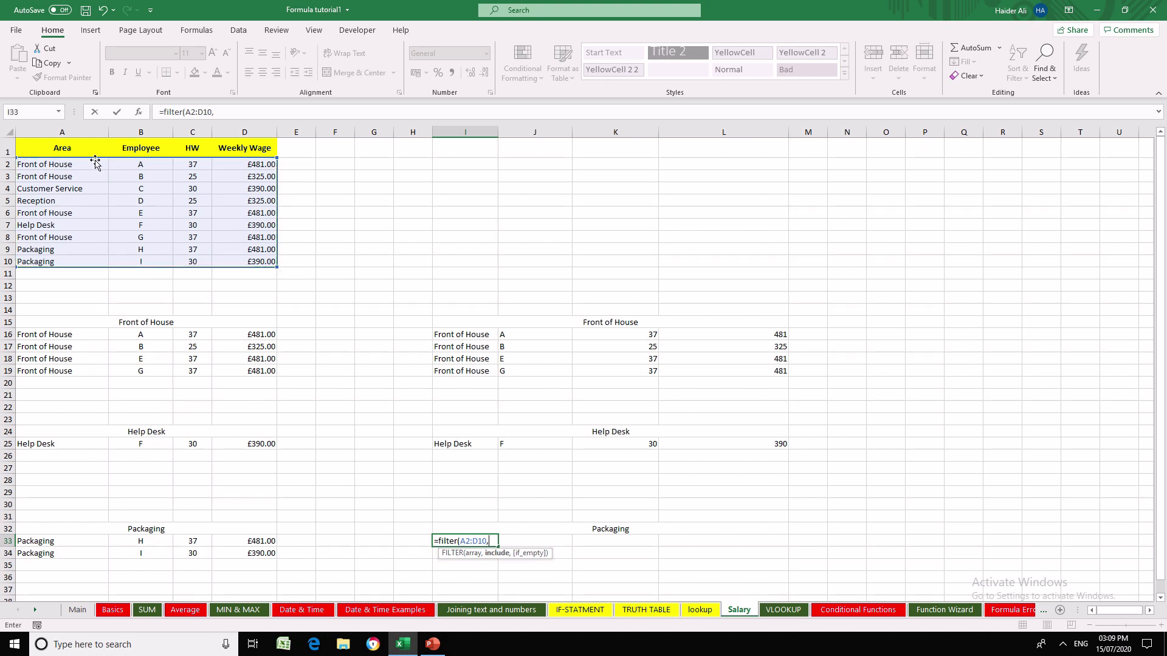
{"action": "left_click_drag", "start_coordinate": [91, 164], "coordinate": [92, 270]}
{"action": "type", "text": "="}
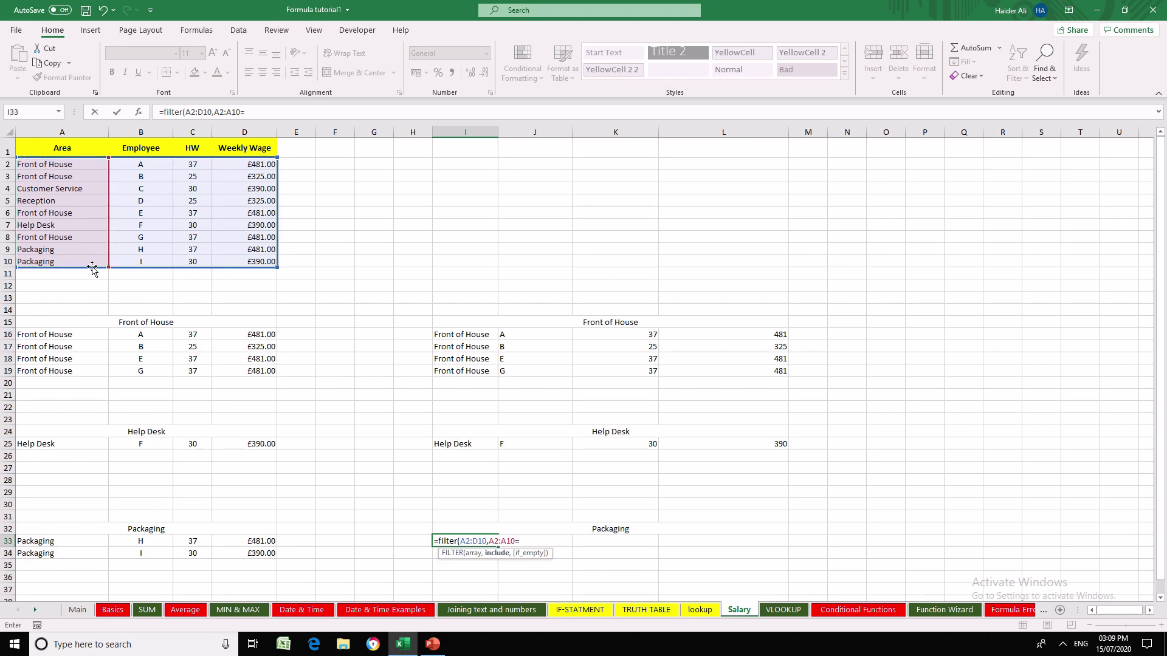
{"action": "type", "text": "\"Packaging"}
{"action": "type", "text": ")"}
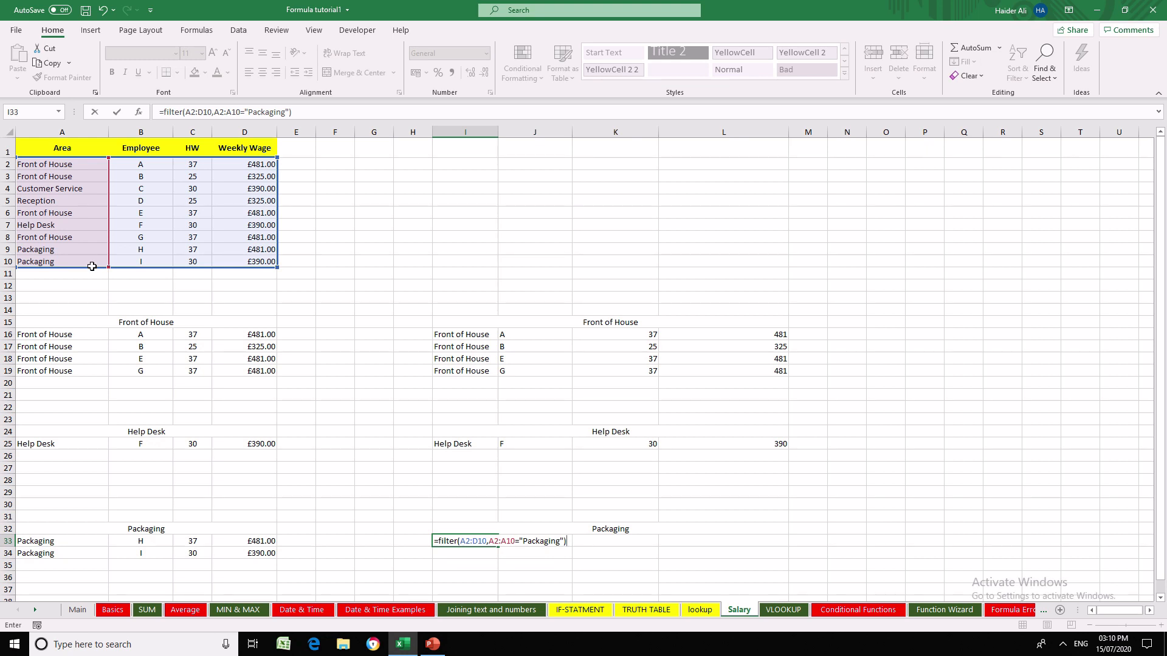
{"action": "key", "text": "Return"}
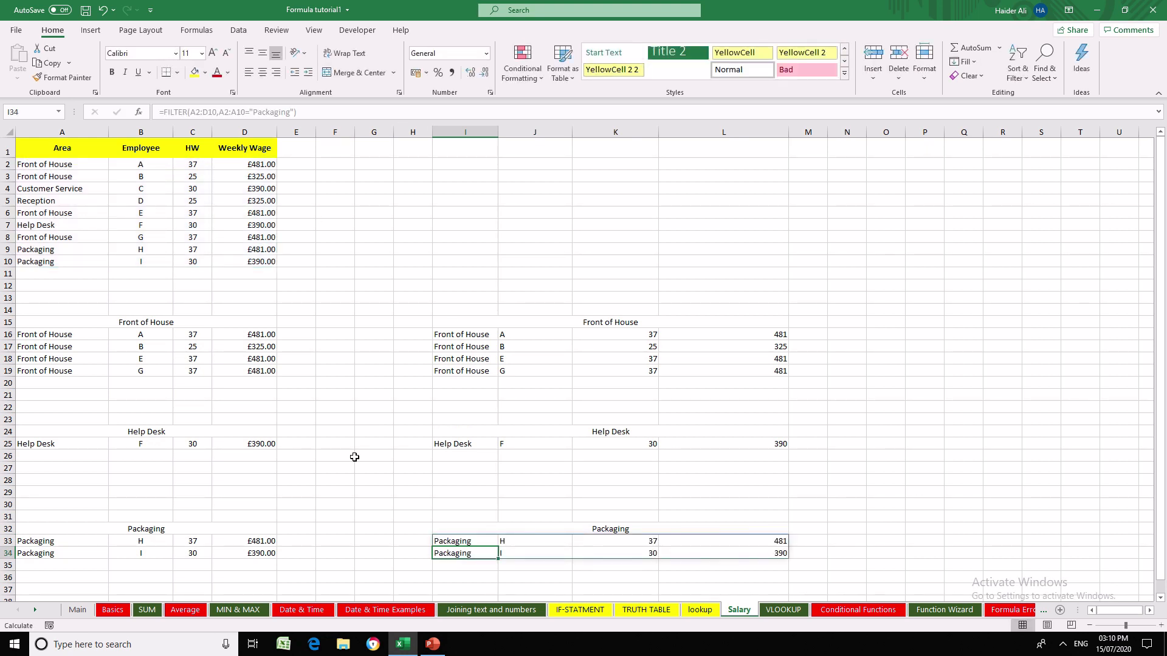
- Fill the merged Front of House heading in A15 with yellow and make it bold
{"action": "left_click", "coordinate": [631, 431]}
{"action": "left_click", "coordinate": [214, 320]}
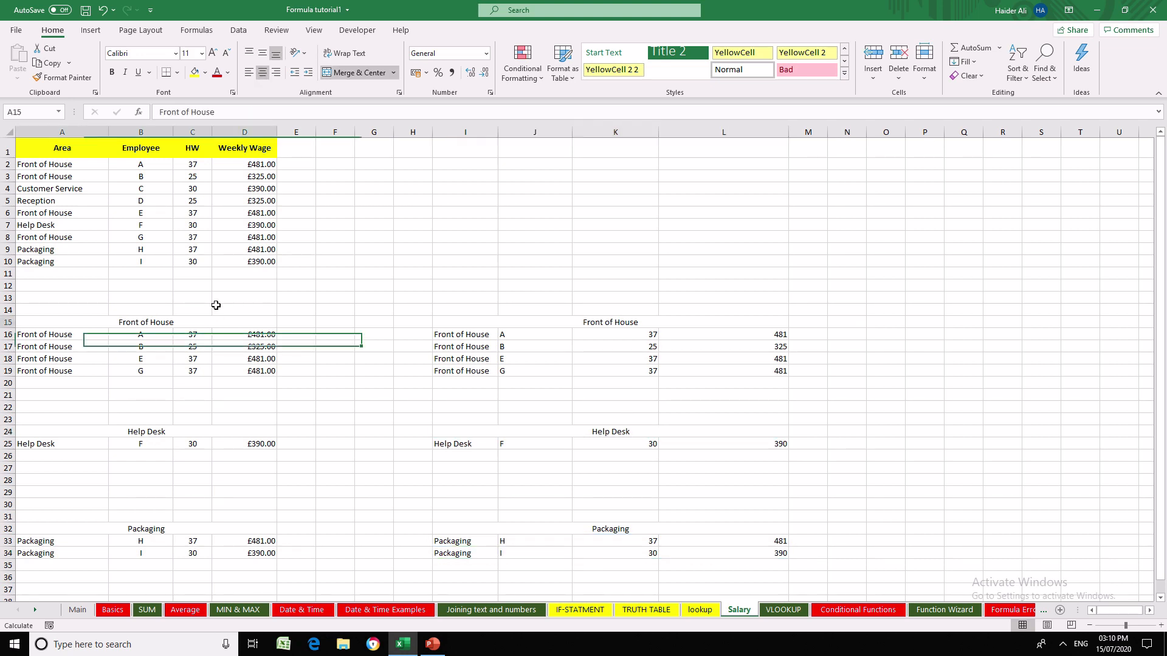
{"action": "left_click", "coordinate": [195, 73]}
{"action": "left_click", "coordinate": [111, 72]}
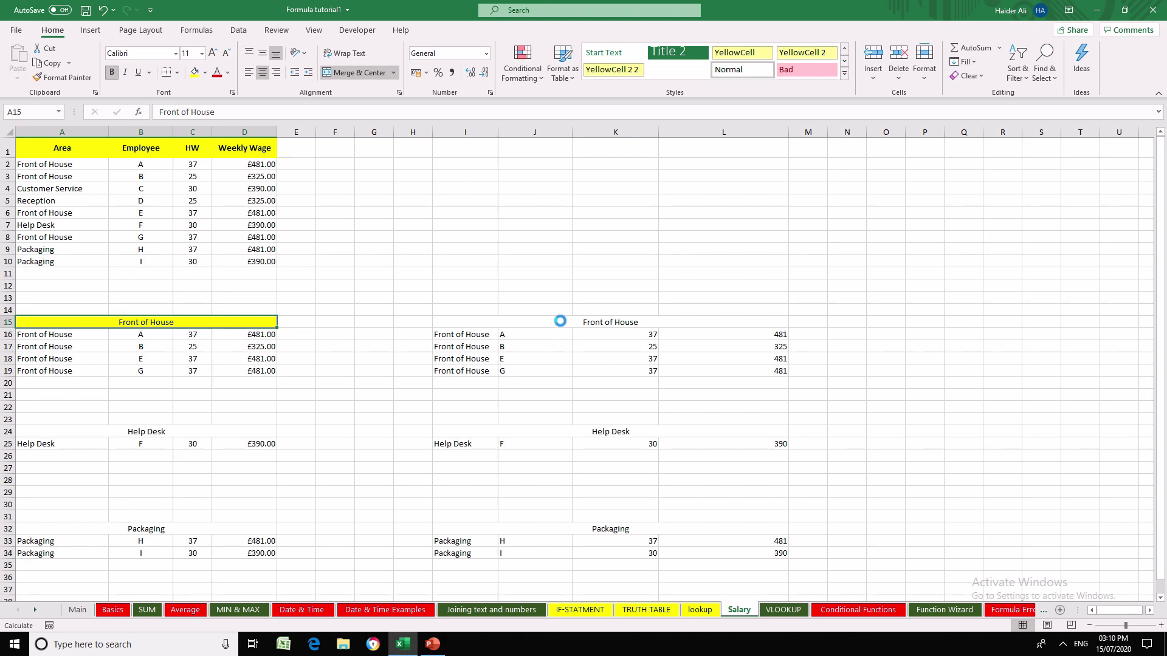
- Fill the merged headings Front of House in I15, Help Desk in I24 and Packaging in I32 with orange
{"action": "left_click", "coordinate": [560, 321]}
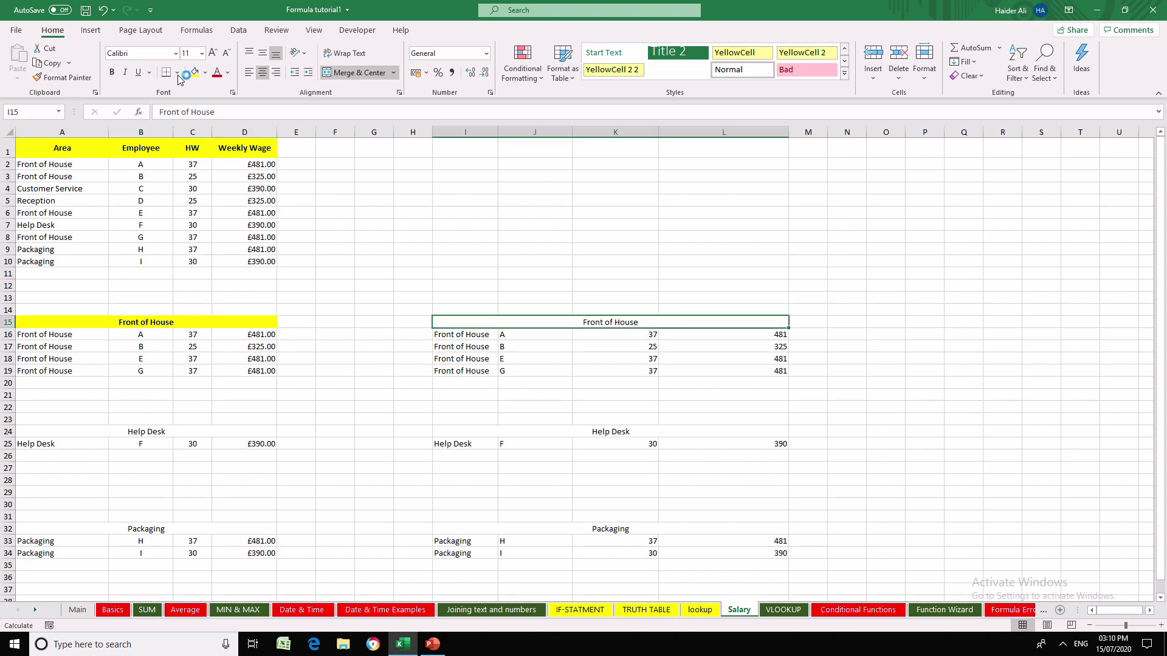
{"action": "left_click", "coordinate": [206, 73]}
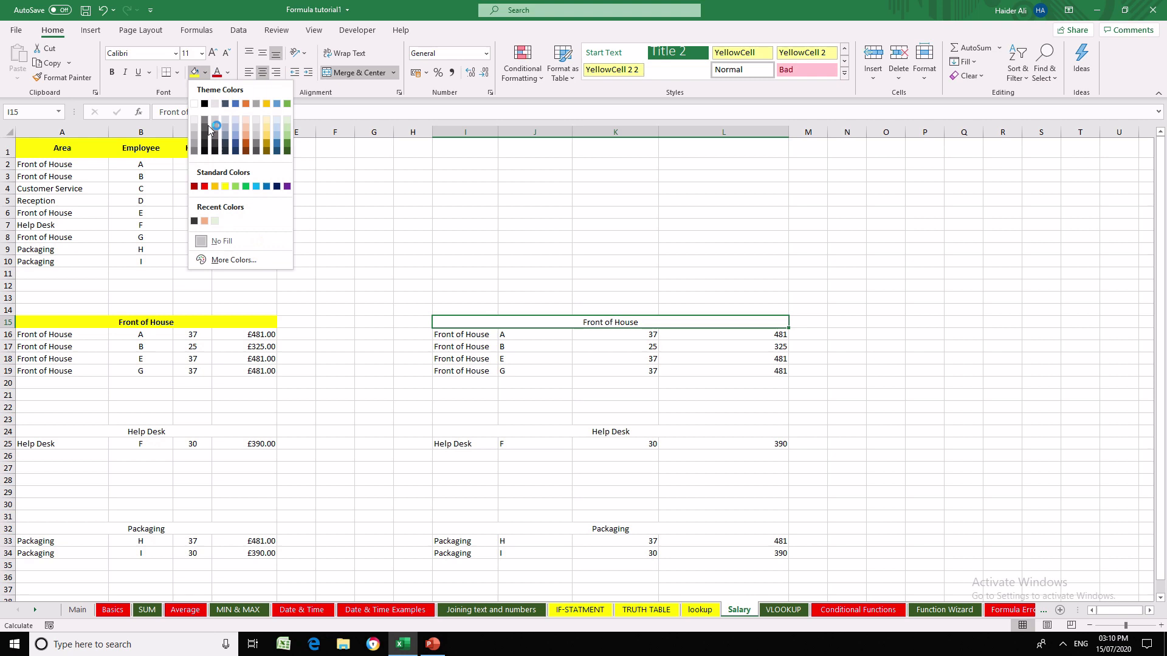
{"action": "left_click", "coordinate": [215, 186]}
{"action": "left_click", "coordinate": [597, 431]}
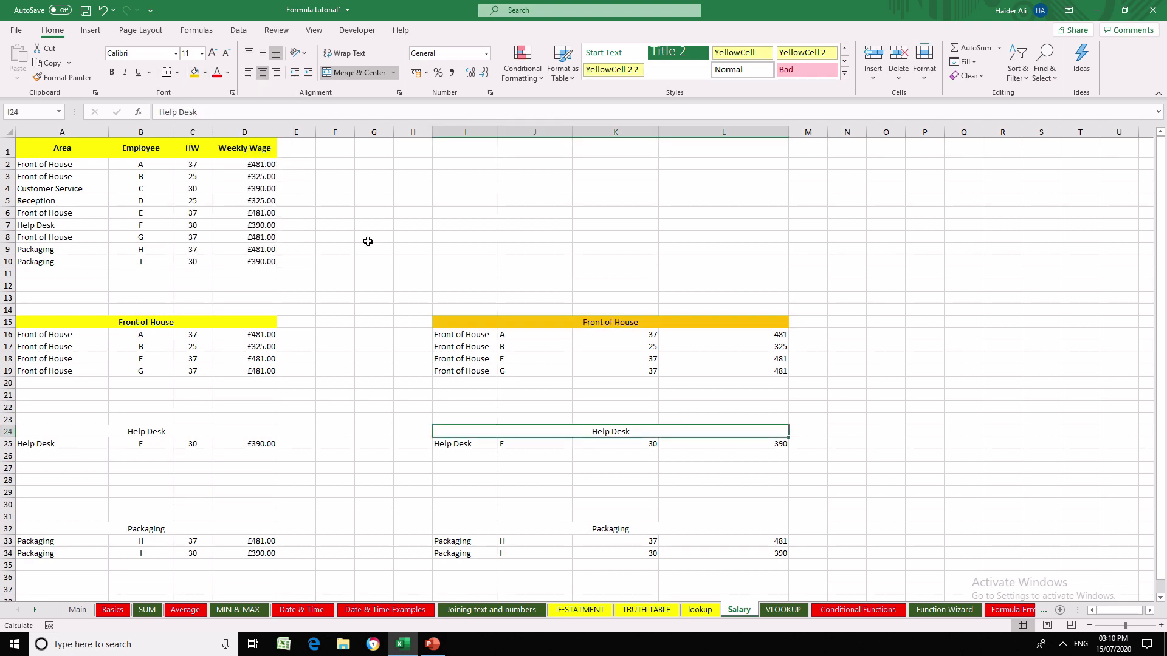
{"action": "left_click", "coordinate": [194, 72]}
{"action": "left_click", "coordinate": [619, 529]}
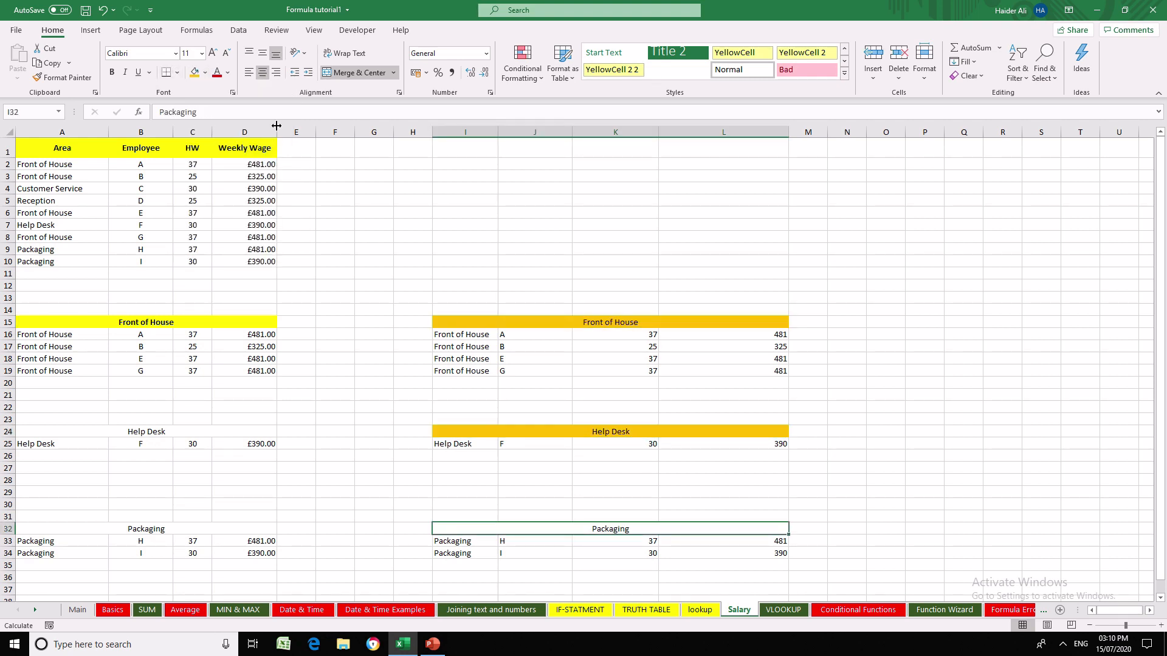
{"action": "left_click", "coordinate": [194, 72]}
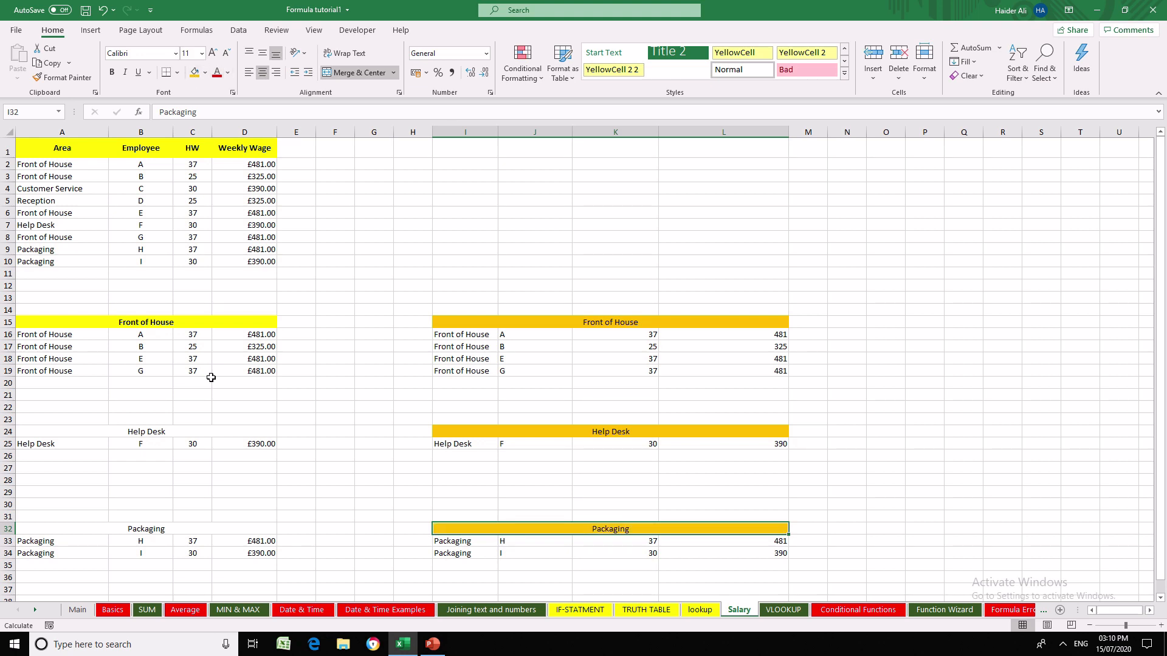
- Fill the merged Help Desk heading in A24 and Packaging heading in A32 with yellow and make both bold
{"action": "left_click", "coordinate": [186, 434]}
{"action": "left_click", "coordinate": [206, 73]}
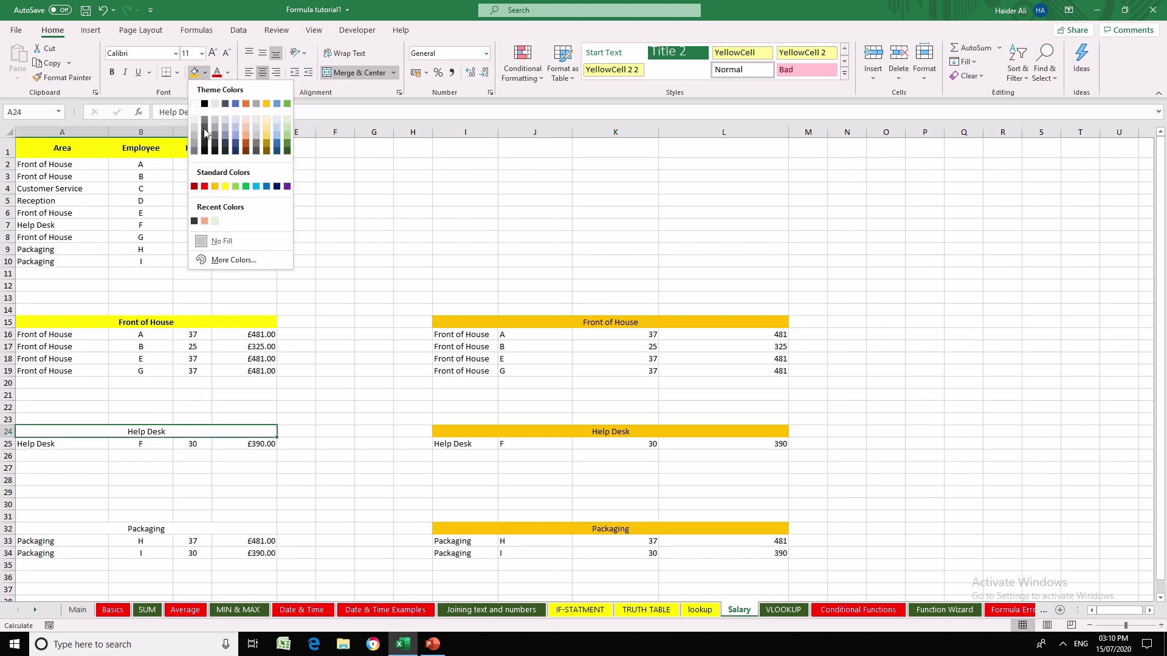
{"action": "left_click", "coordinate": [224, 187]}
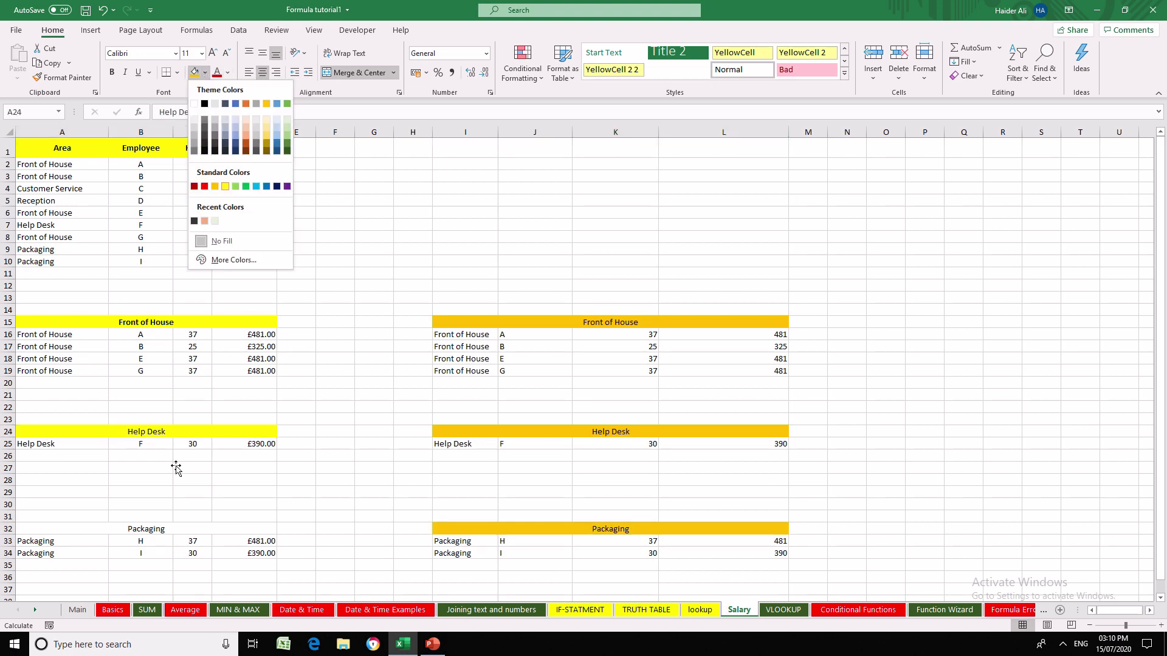
{"action": "left_click", "coordinate": [150, 532]}
{"action": "left_click", "coordinate": [194, 72]}
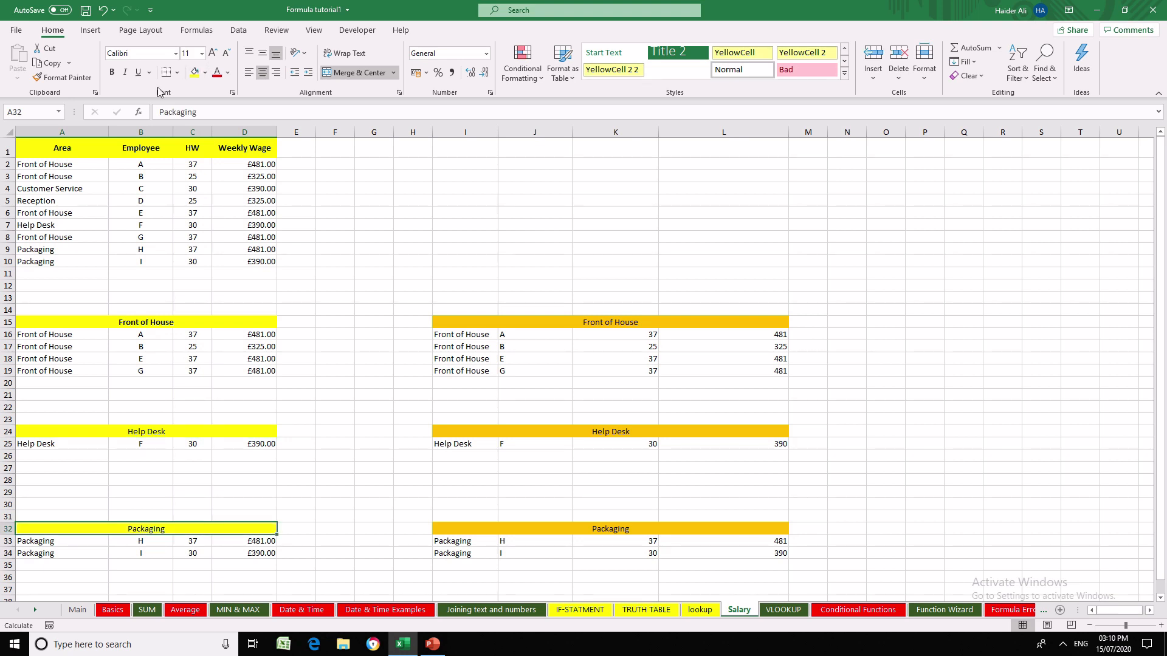
{"action": "left_click", "coordinate": [114, 74]}
{"action": "left_click", "coordinate": [176, 433]}
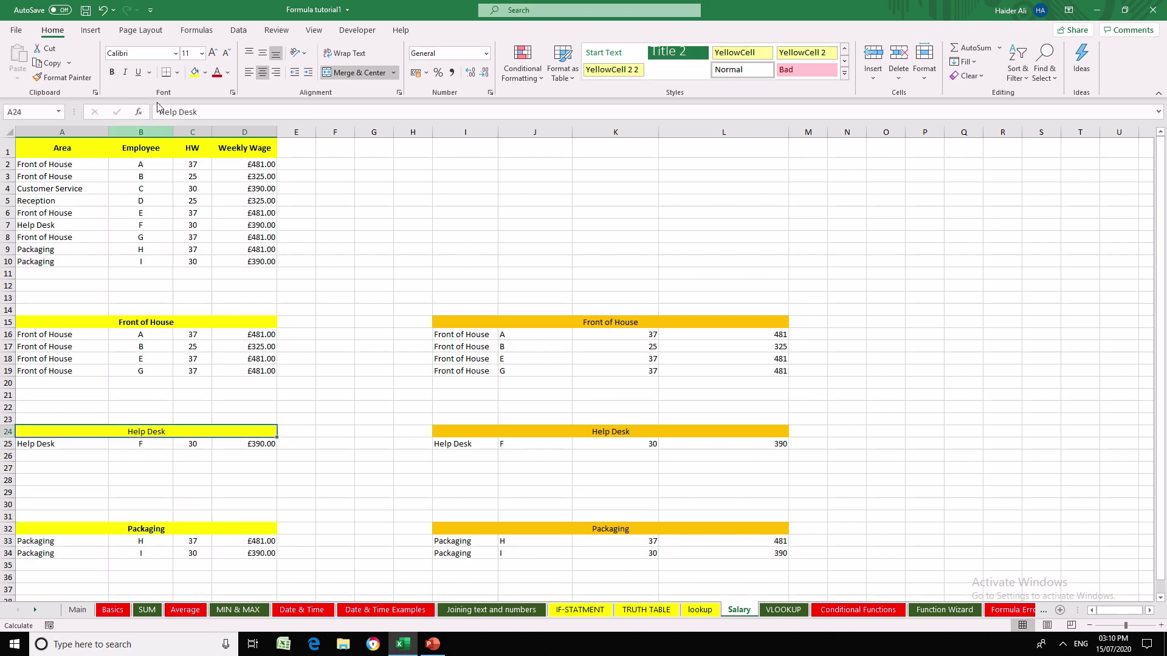
{"action": "left_click", "coordinate": [111, 78]}
{"action": "left_click", "coordinate": [368, 250]}
{"action": "left_click", "coordinate": [587, 322]}
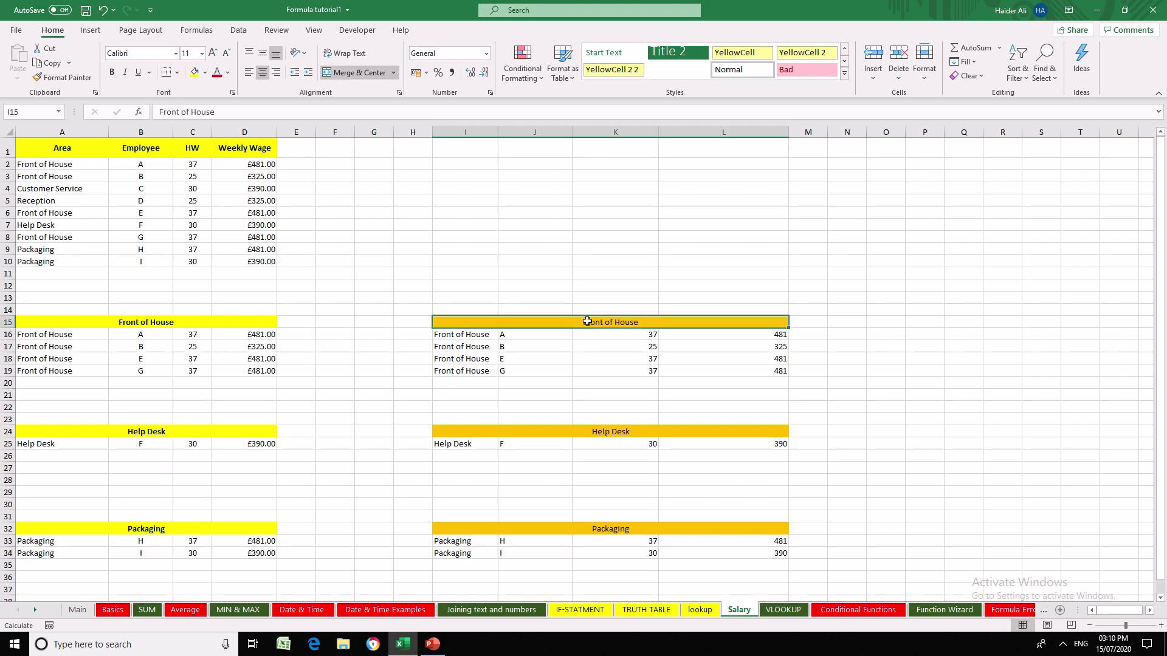
{"action": "left_click", "coordinate": [428, 393]}
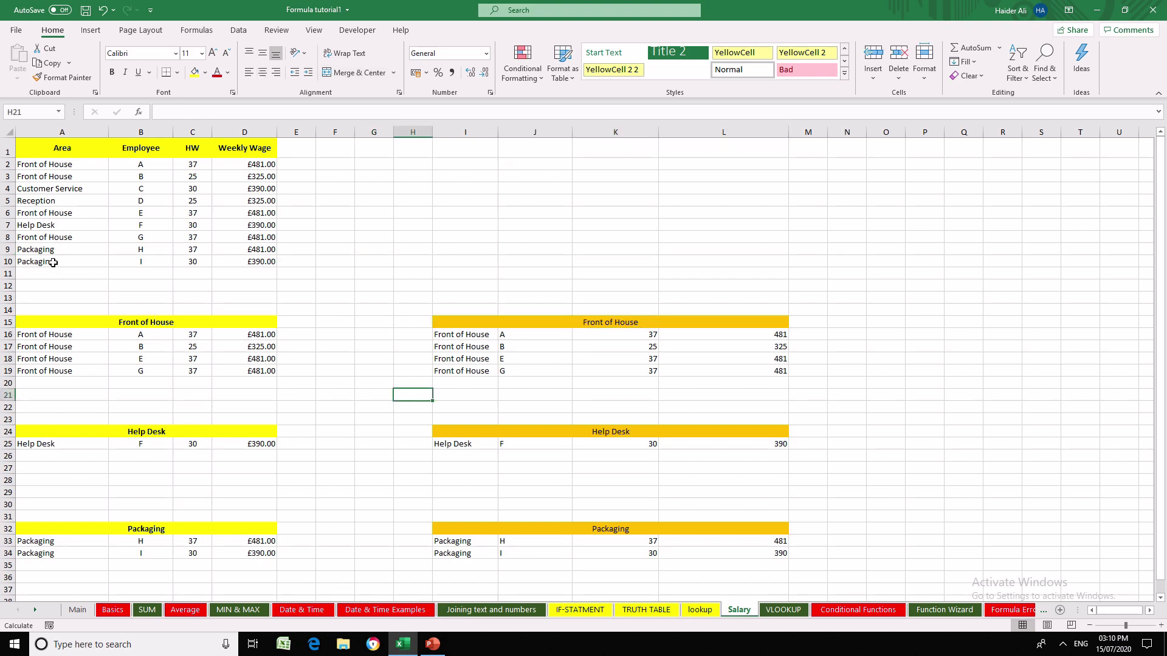
- Change employee I's area in A10 to Help Desk to test the FILTER lists
{"action": "left_click", "coordinate": [56, 262]}
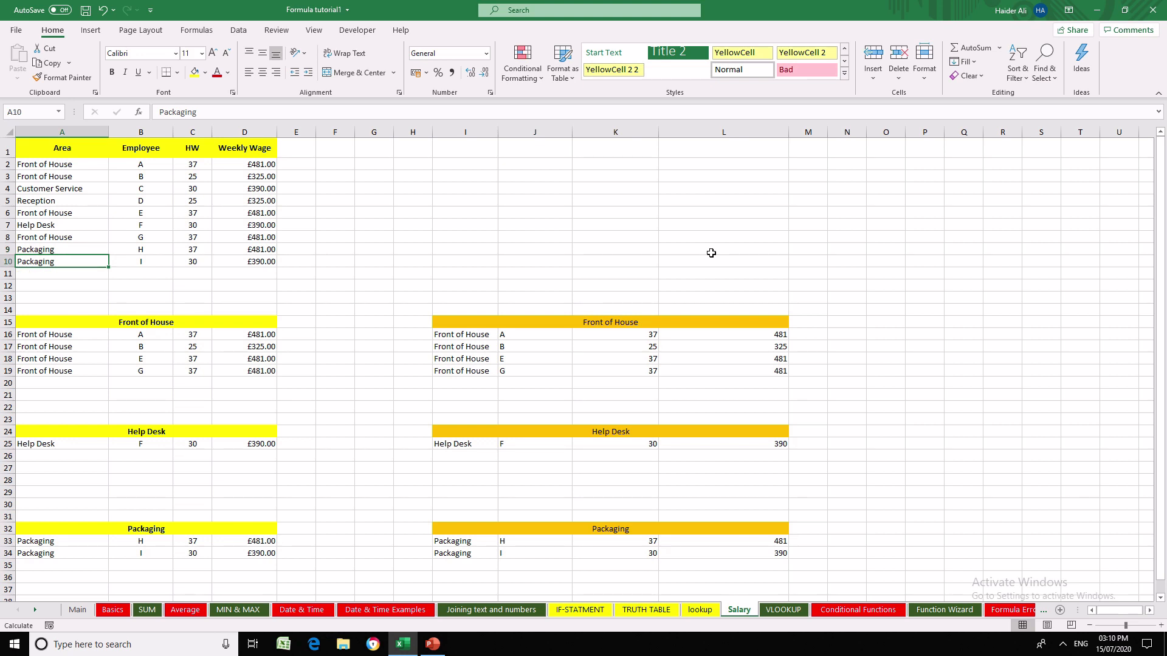
{"action": "key", "text": "Right"}
{"action": "key", "text": "Right"}
{"action": "key", "text": "Left"}
{"action": "key", "text": "Left"}
{"action": "type", "text": "H"}
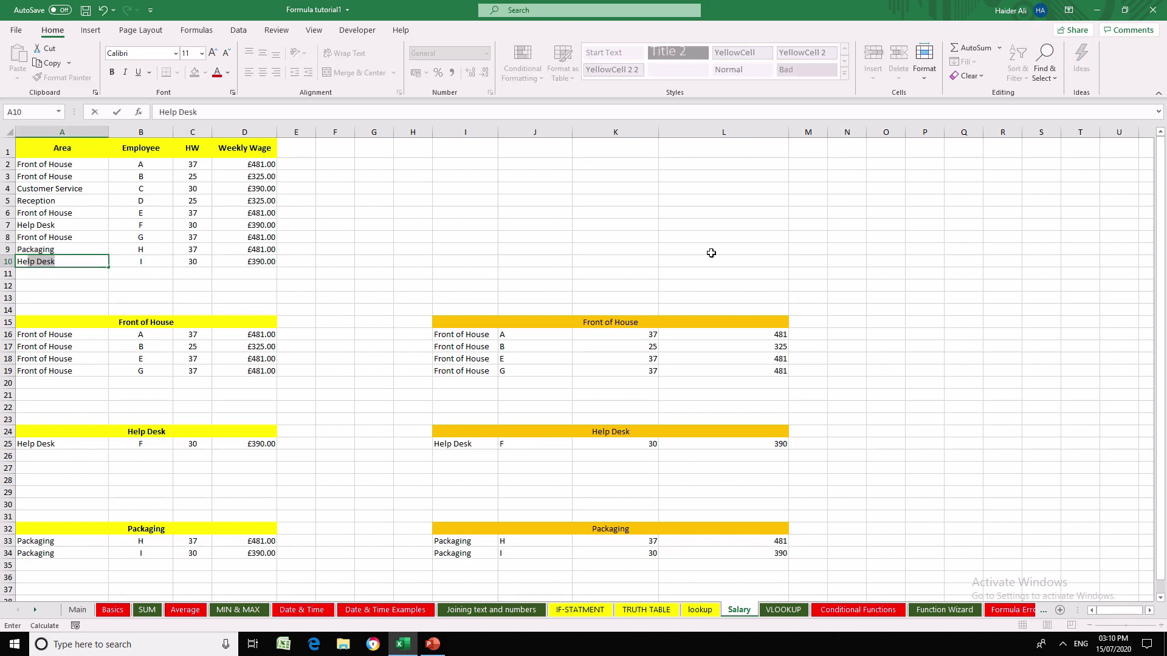
{"action": "key", "text": "Return"}
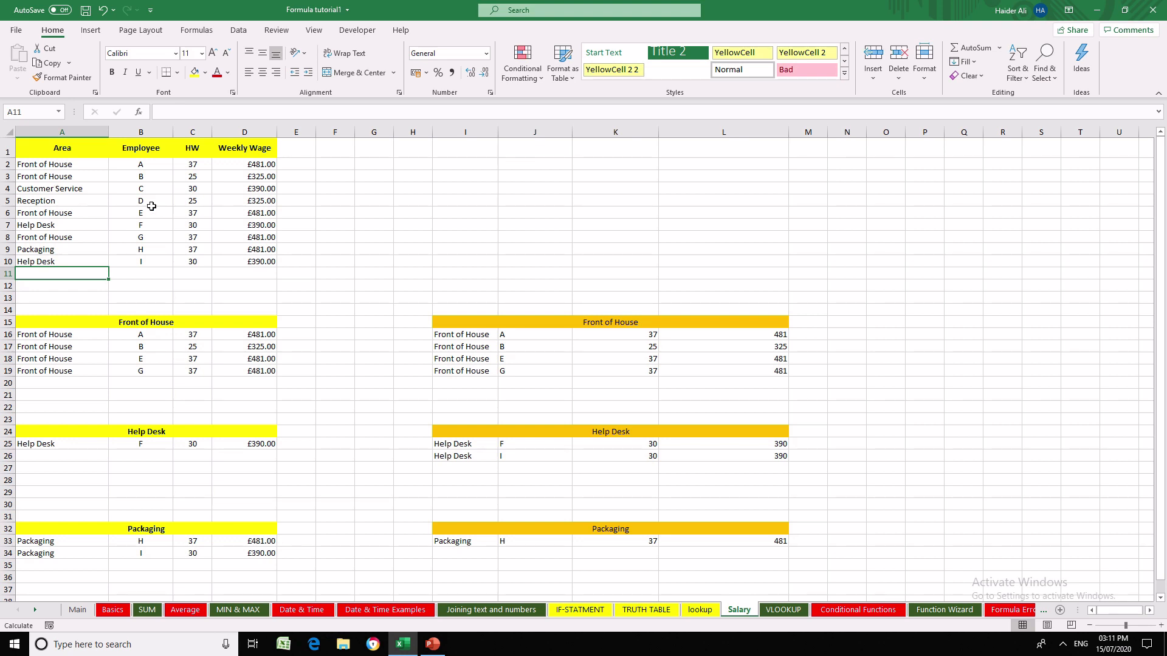
- Change employee G's area in A8 to Help Desk
{"action": "left_click", "coordinate": [69, 241]}
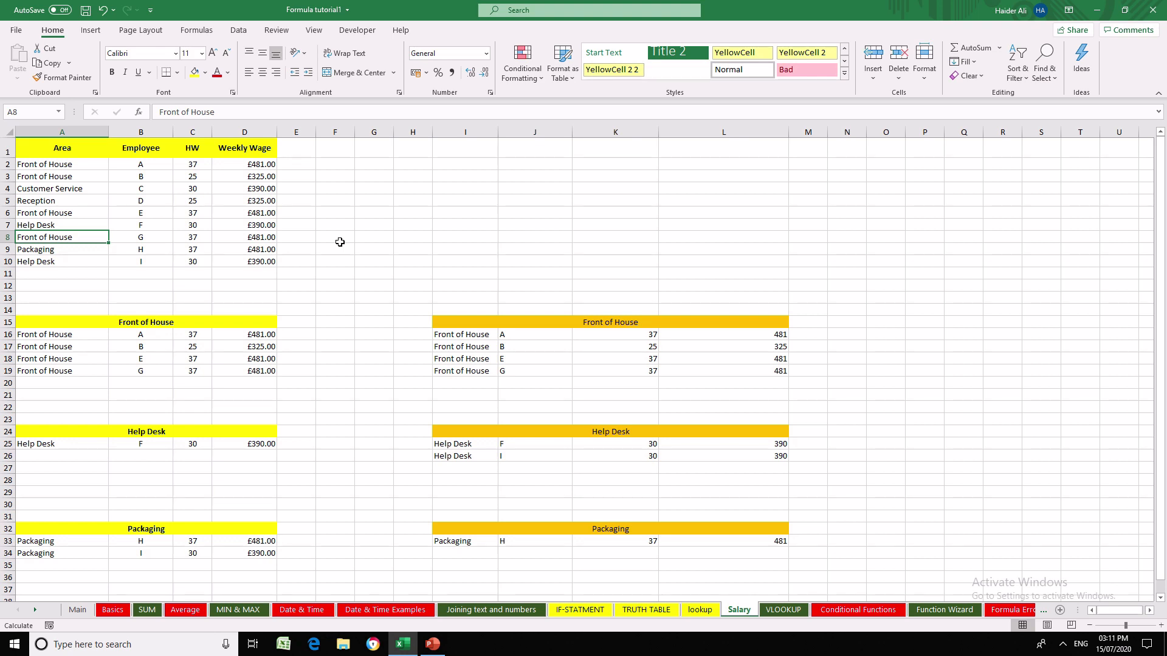
{"action": "type", "text": "He"}
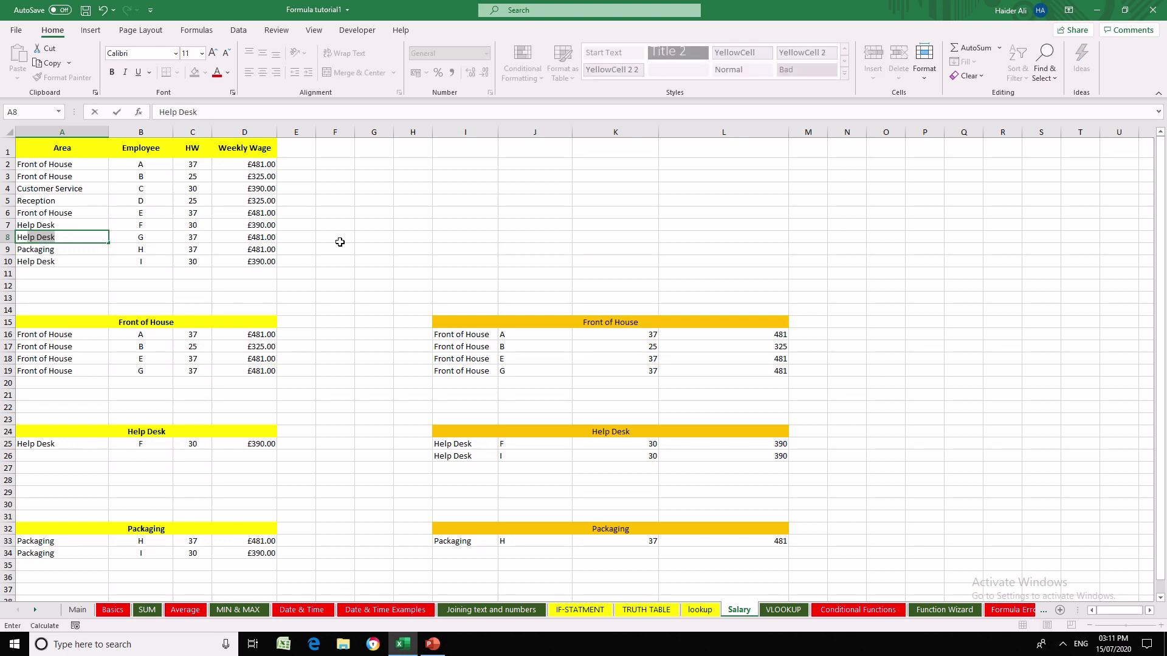
{"action": "key", "text": "Return"}
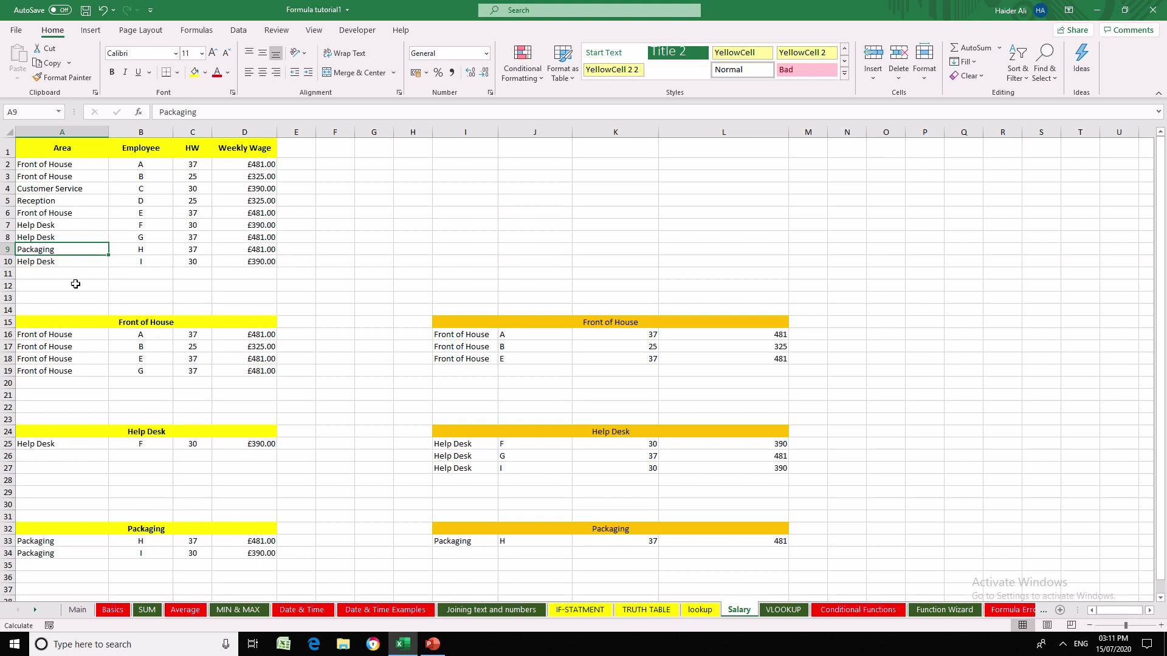
- Change employee D's area in A5 to Packaging
{"action": "left_click", "coordinate": [49, 188]}
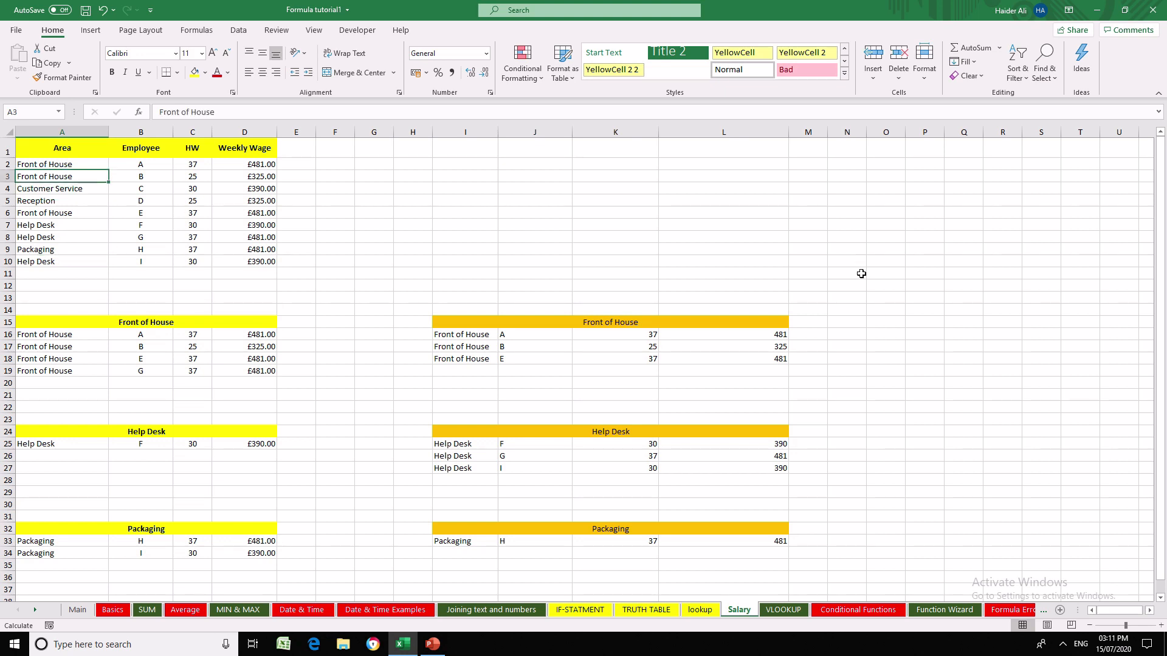
{"action": "key", "text": "Down"}
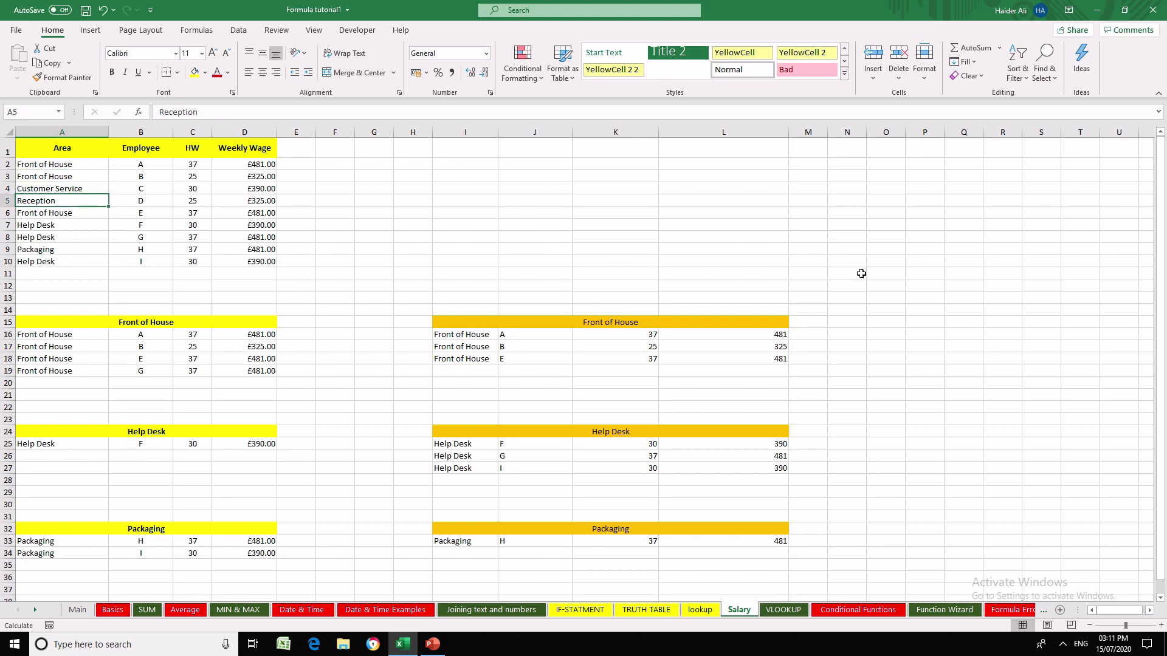
{"action": "type", "text": "packaging"}
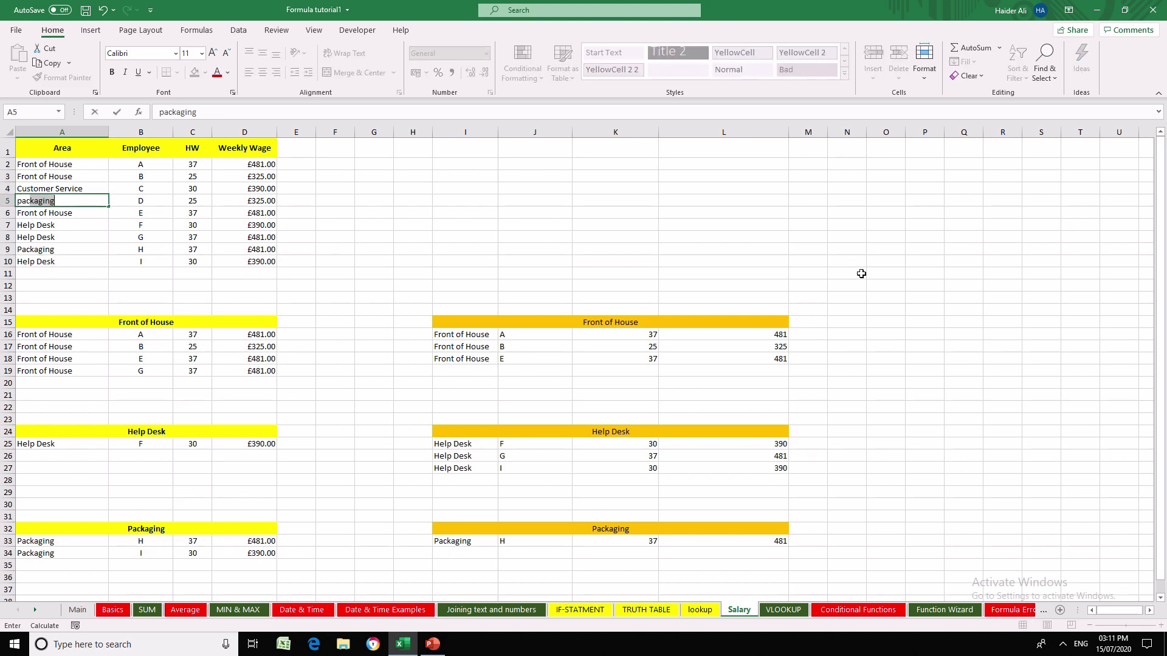
{"action": "key", "text": "Return"}
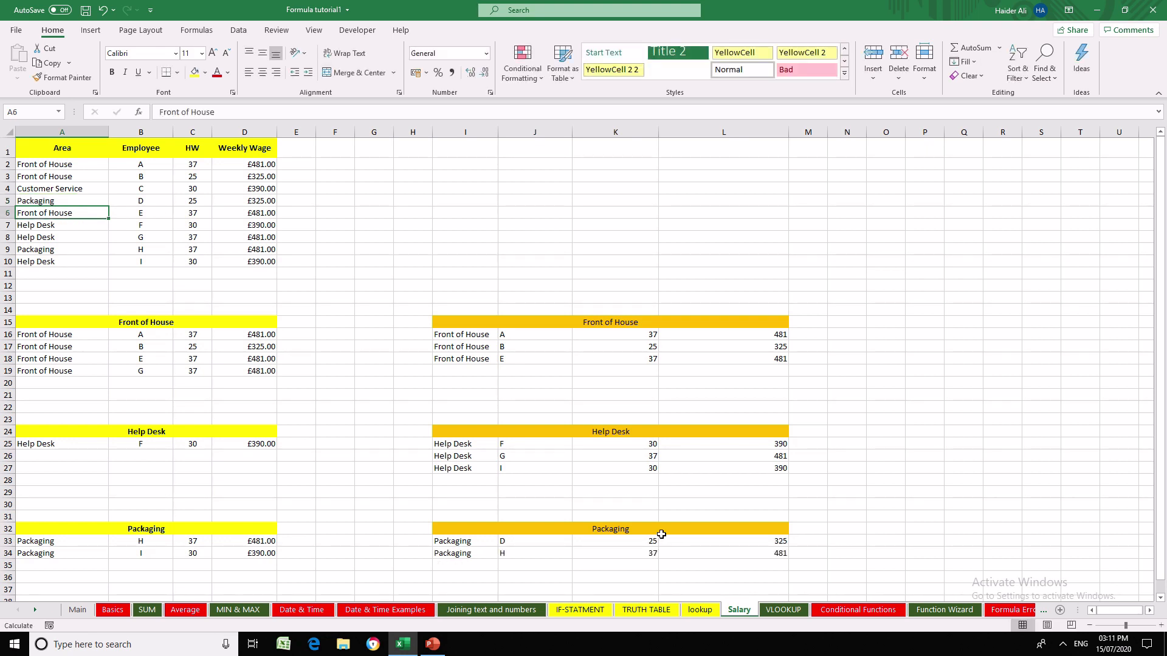
- Enter the label FILTER FUNCTION in J12 above the formula-driven lists
{"action": "left_click", "coordinate": [562, 289]}
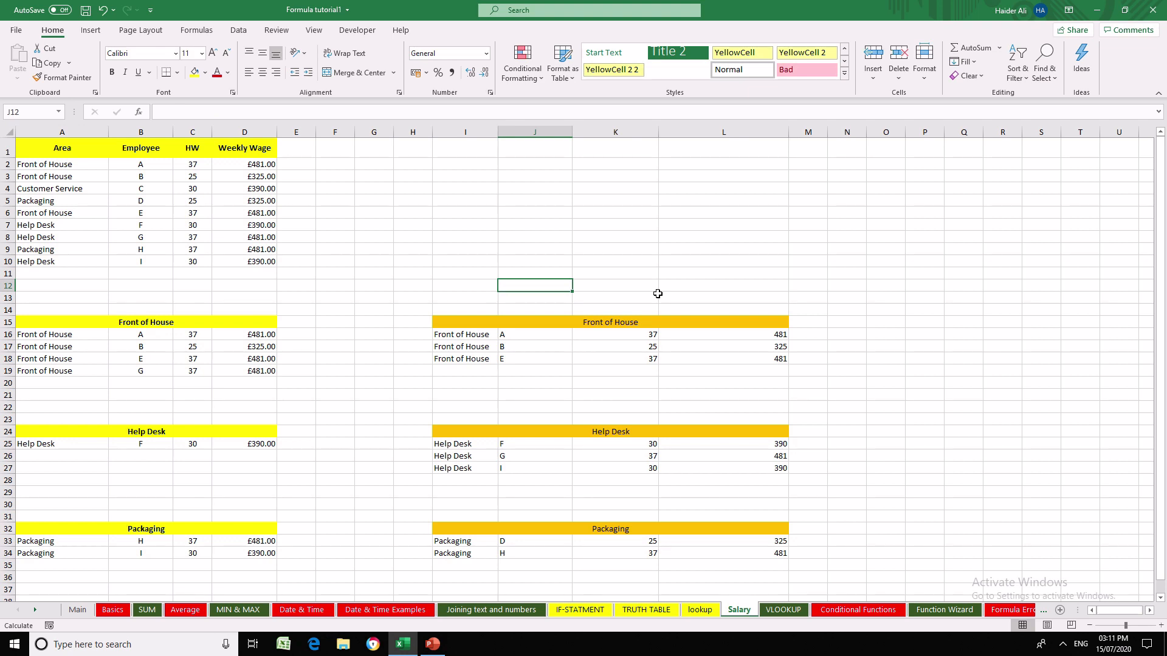
{"action": "key", "text": "Caps_Lock"}
{"action": "type", "text": "G"}
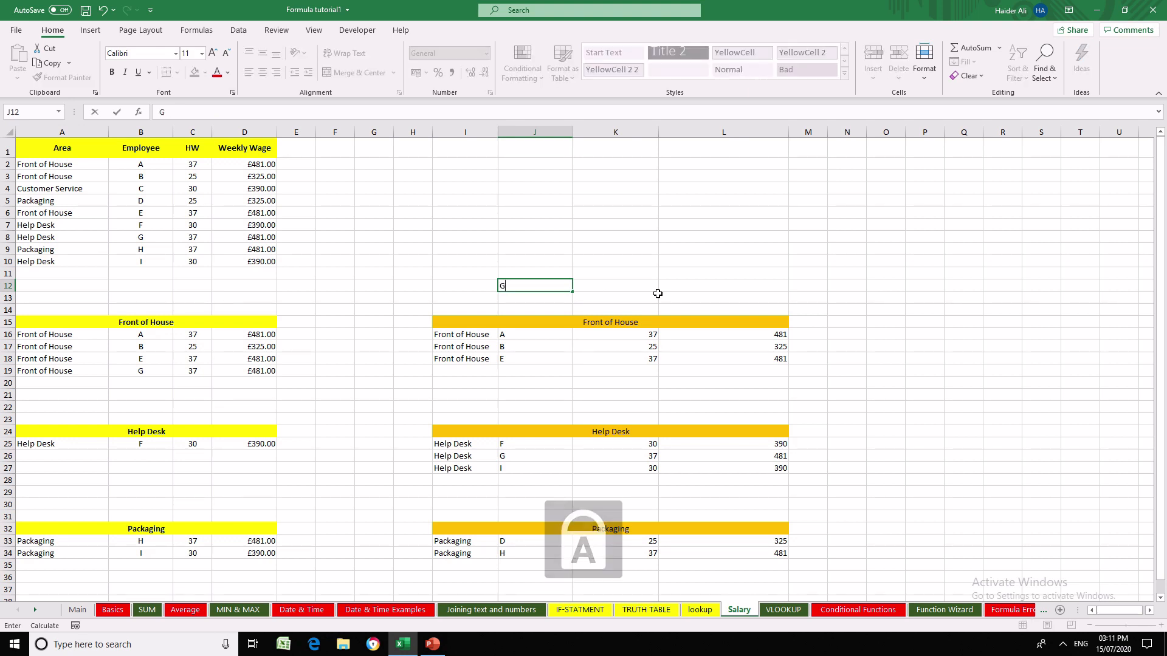
{"action": "key", "text": "BackSpace"}
{"action": "type", "text": "FILTER "}
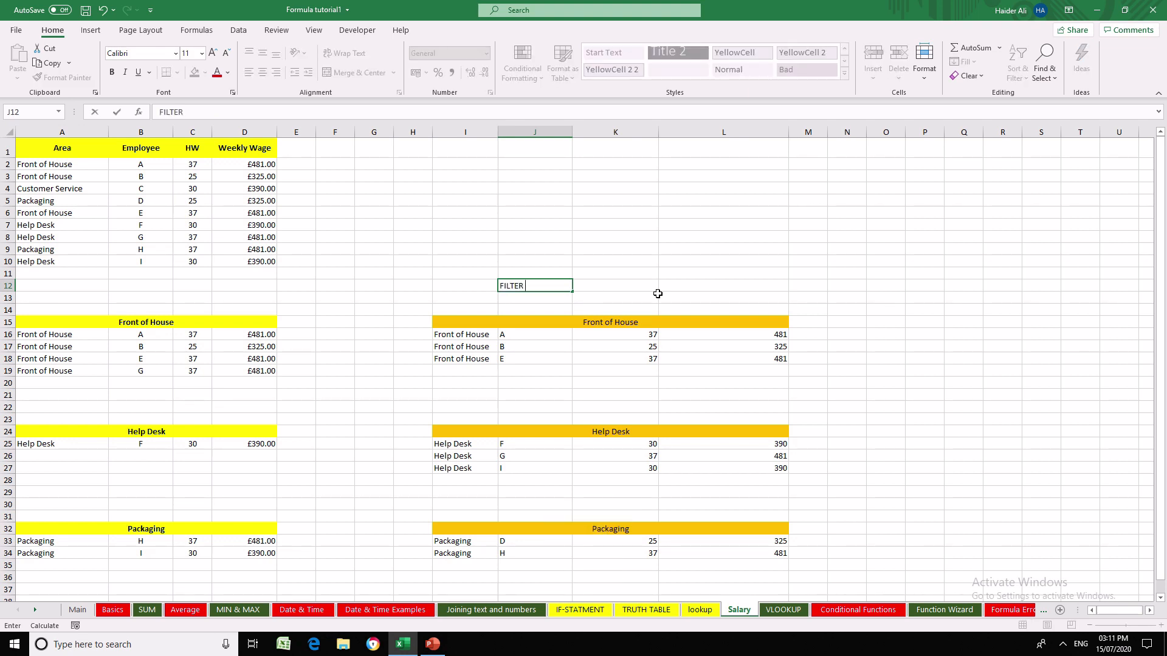
{"action": "type", "text": "FUNCTION"}
{"action": "key", "text": "Return"}
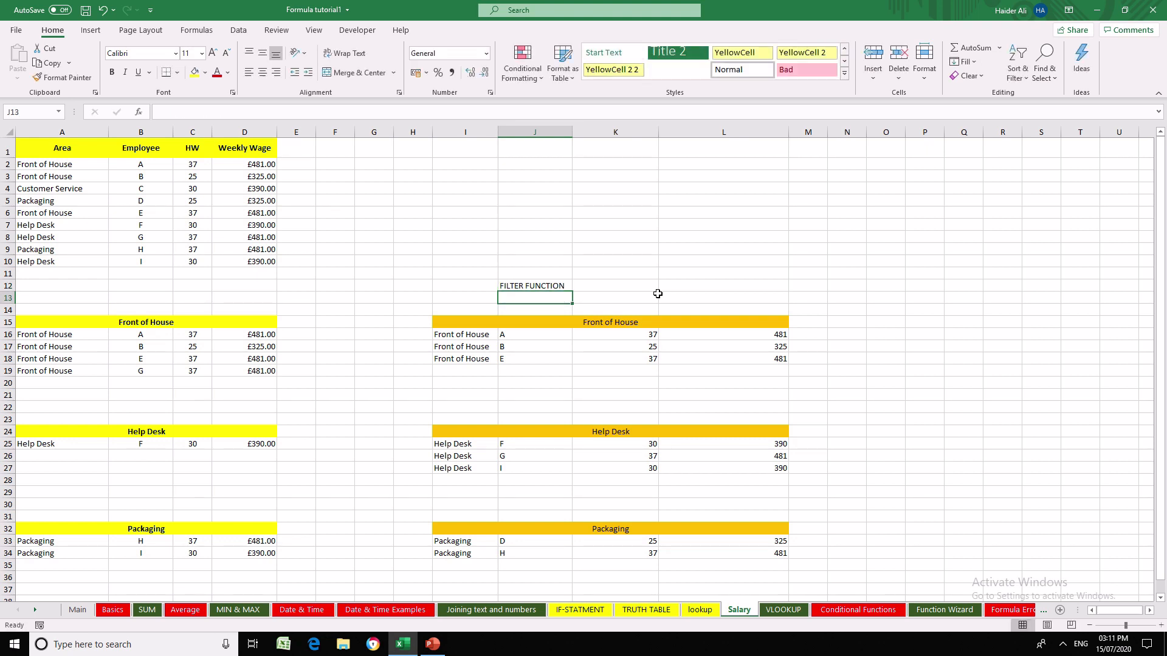
- Enter the label FILTER TOOL in A12 above the manually filtered lists
{"action": "key", "text": "Up"}
{"action": "key", "text": "Left"}
{"action": "key", "text": "Left"}
{"action": "key", "text": "Left"}
{"action": "key", "text": "Left"}
{"action": "key", "text": "Left"}
{"action": "key", "text": "Left"}
{"action": "key", "text": "Left"}
{"action": "key", "text": "Left"}
{"action": "key", "text": "Left"}
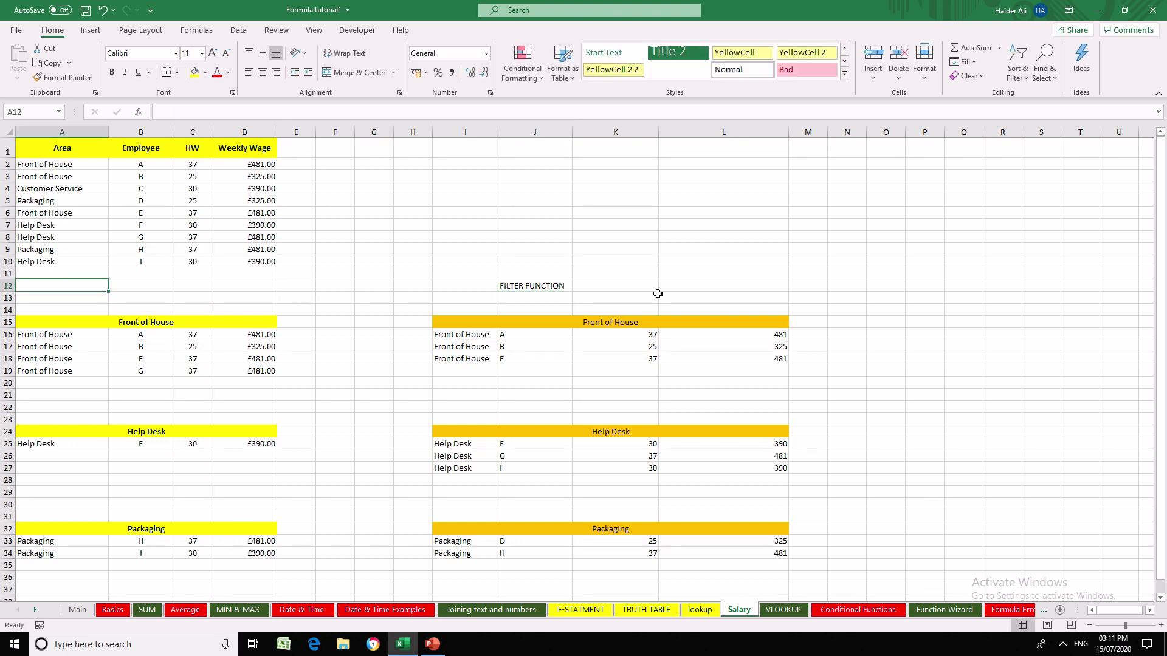
{"action": "type", "text": "FILTERTO"}
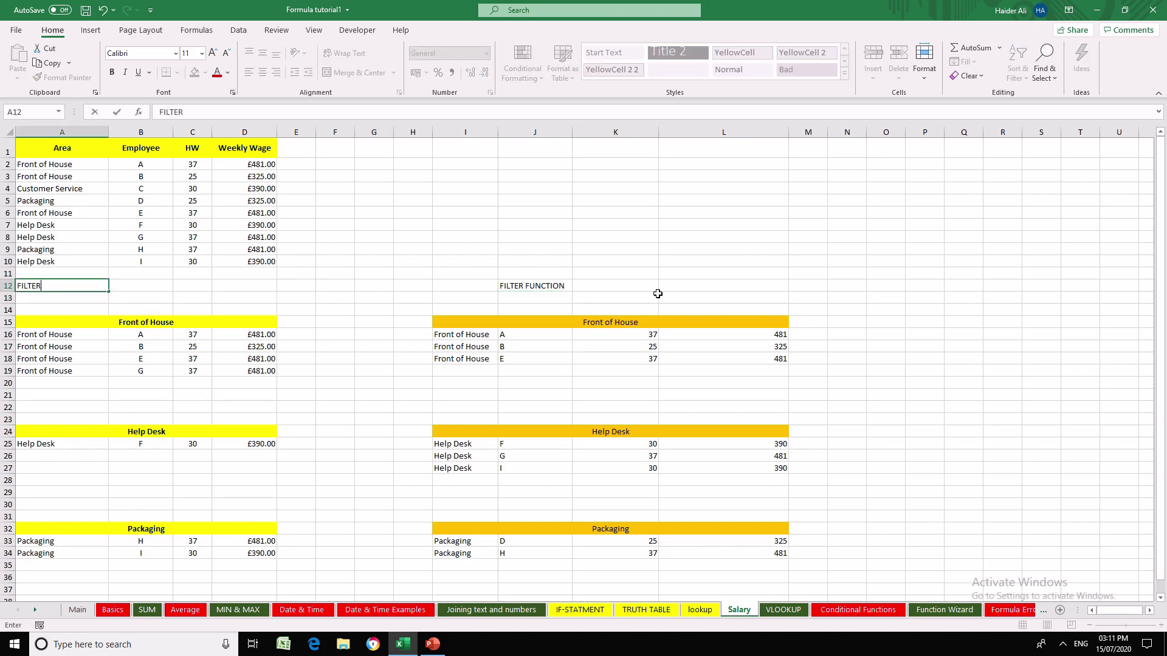
{"action": "key", "text": "BackSpace"}
{"action": "key", "text": "BackSpace"}
{"action": "type", "text": "TOO"}
{"action": "key", "text": "BackSpace"}
{"action": "type", "text": "OOL"}
{"action": "key", "text": "ctrl+Return"}
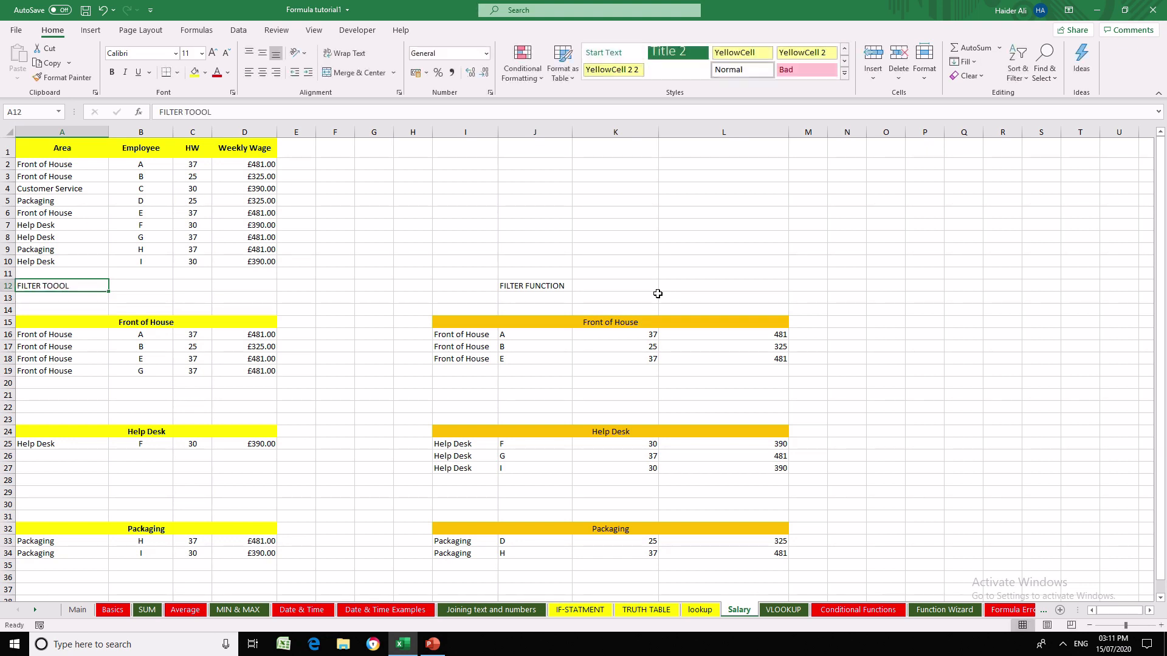
{"action": "key", "text": "F2"}
{"action": "key", "text": "Left"}
{"action": "key", "text": "BackSpace"}
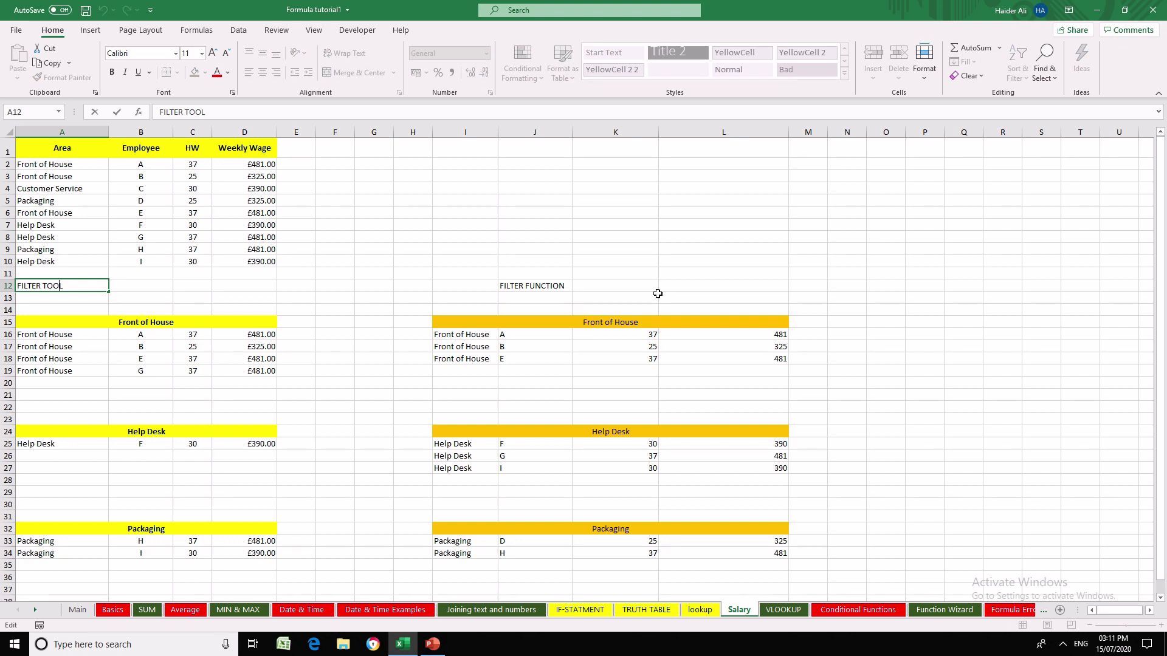
{"action": "key", "text": "ctrl+Return"}
- Merge and center the FILTER TOOL label across A12:D12 and format it bold at font size 14
{"action": "key", "text": "shift+Right"}
{"action": "key", "text": "shift+Right"}
{"action": "key", "text": "shift+Right"}
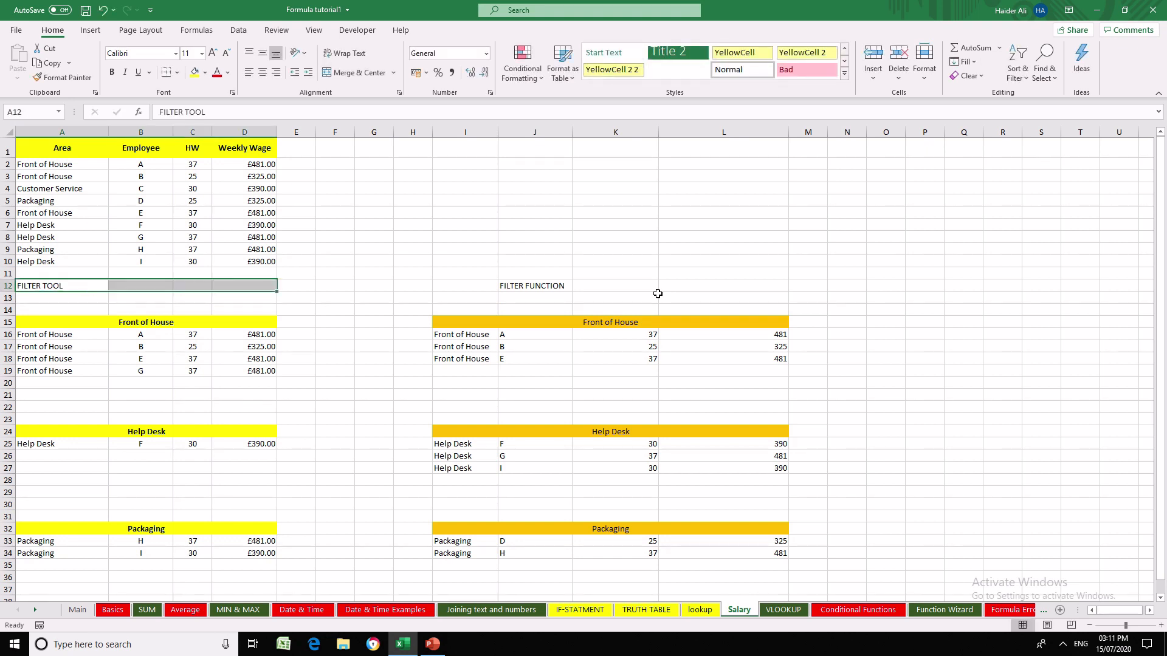
{"action": "left_click", "coordinate": [347, 74]}
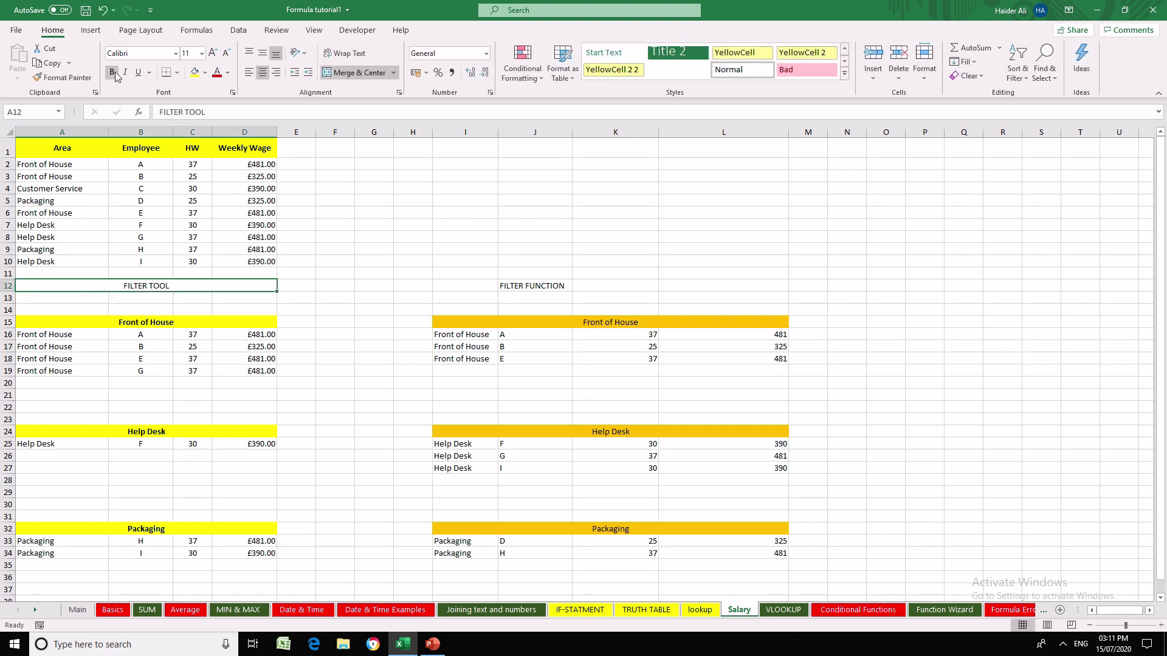
{"action": "left_click", "coordinate": [116, 74]}
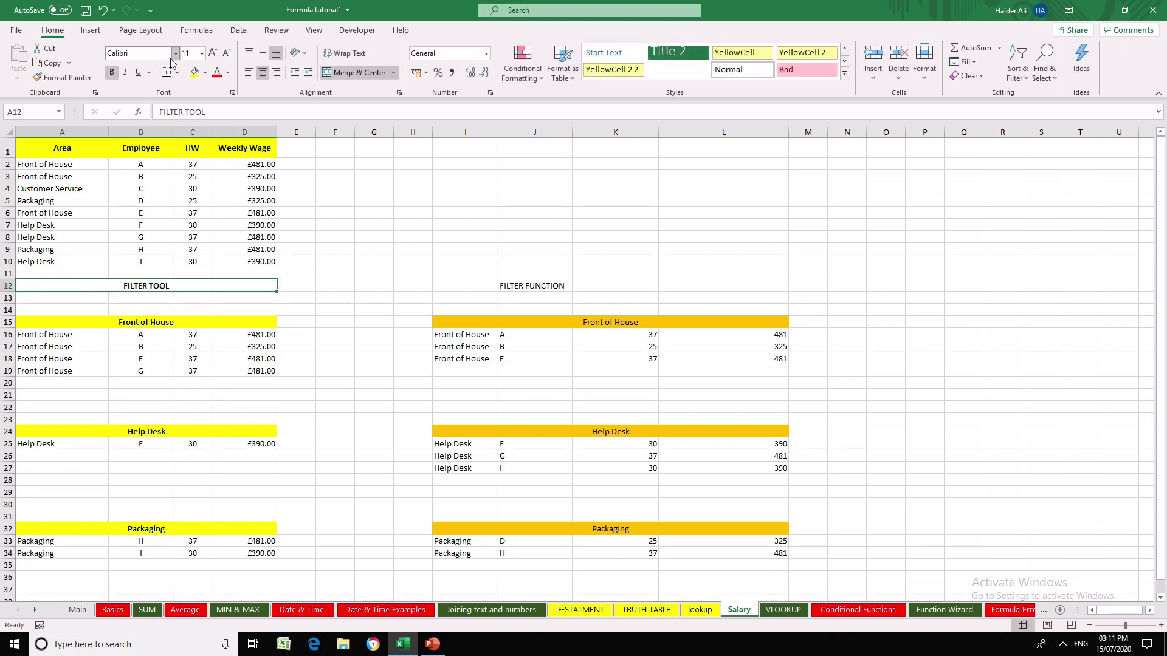
{"action": "left_click", "coordinate": [203, 57]}
{"action": "left_click", "coordinate": [191, 139]}
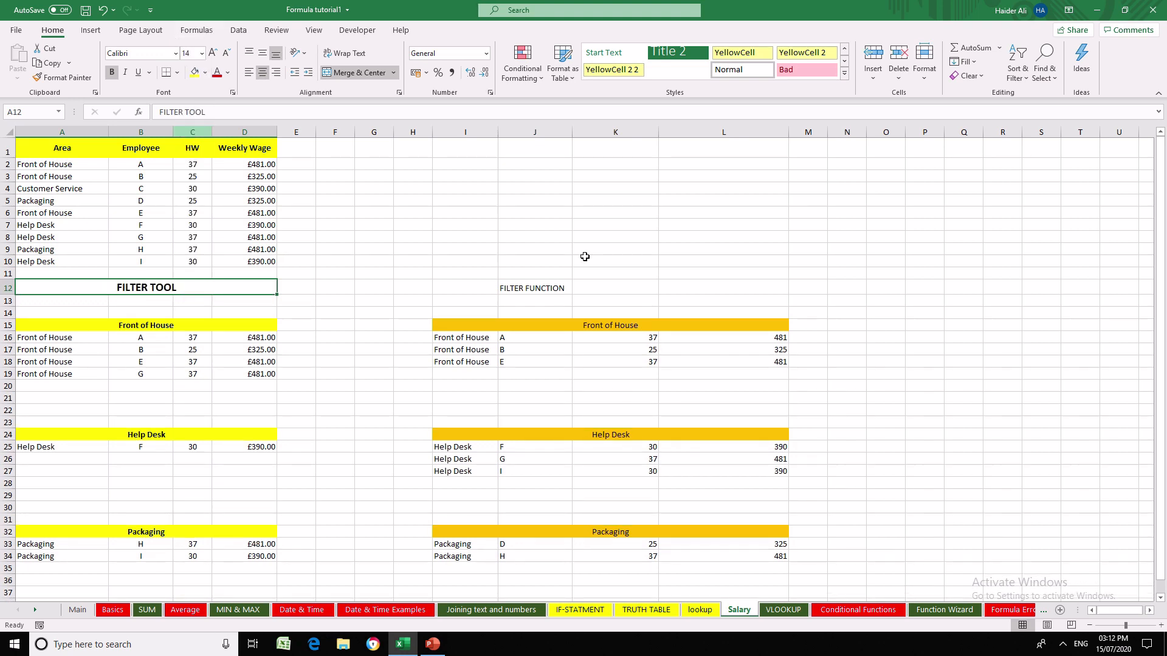
- Merge and center the FILTER FUNCTION label across I12:L12 and make it bold at font size 14
{"action": "left_click_drag", "start_coordinate": [462, 288], "coordinate": [614, 288]}
{"action": "left_click_drag", "start_coordinate": [723, 286], "coordinate": [724, 285]}
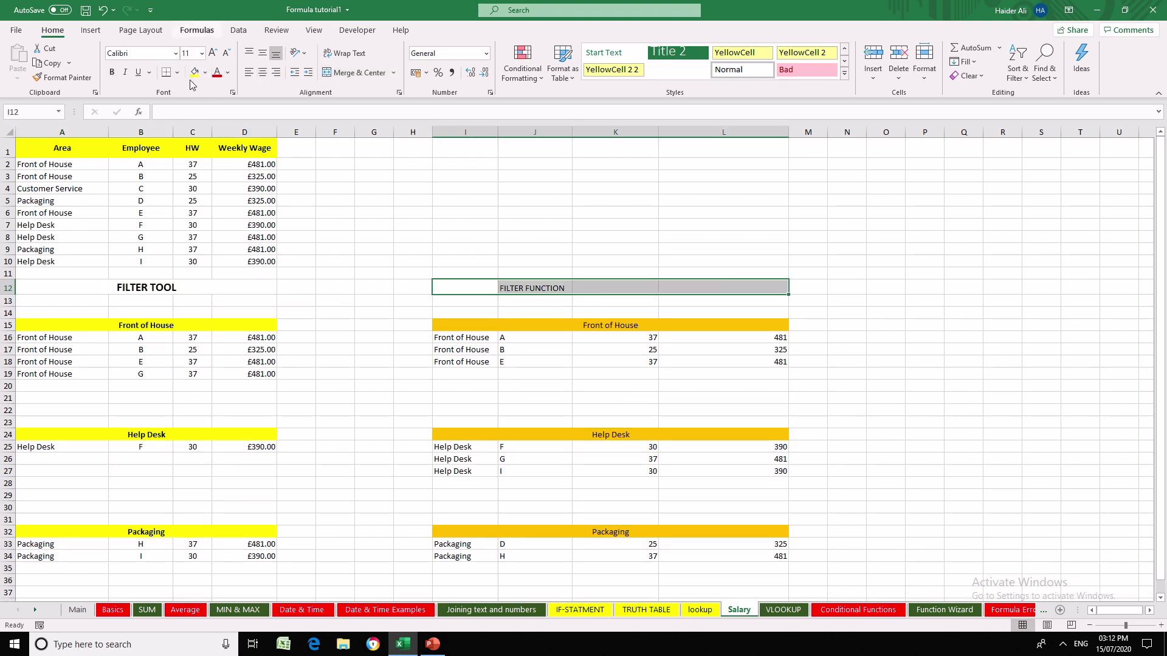
{"action": "left_click", "coordinate": [112, 72]}
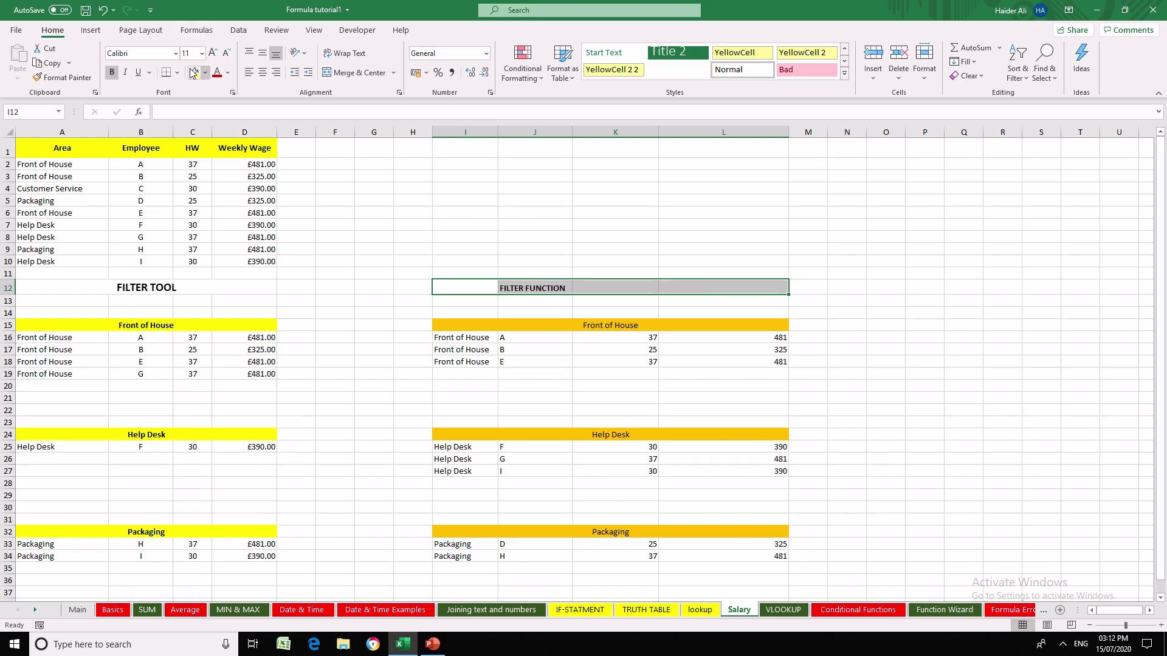
{"action": "left_click", "coordinate": [357, 72]}
{"action": "left_click", "coordinate": [201, 53]}
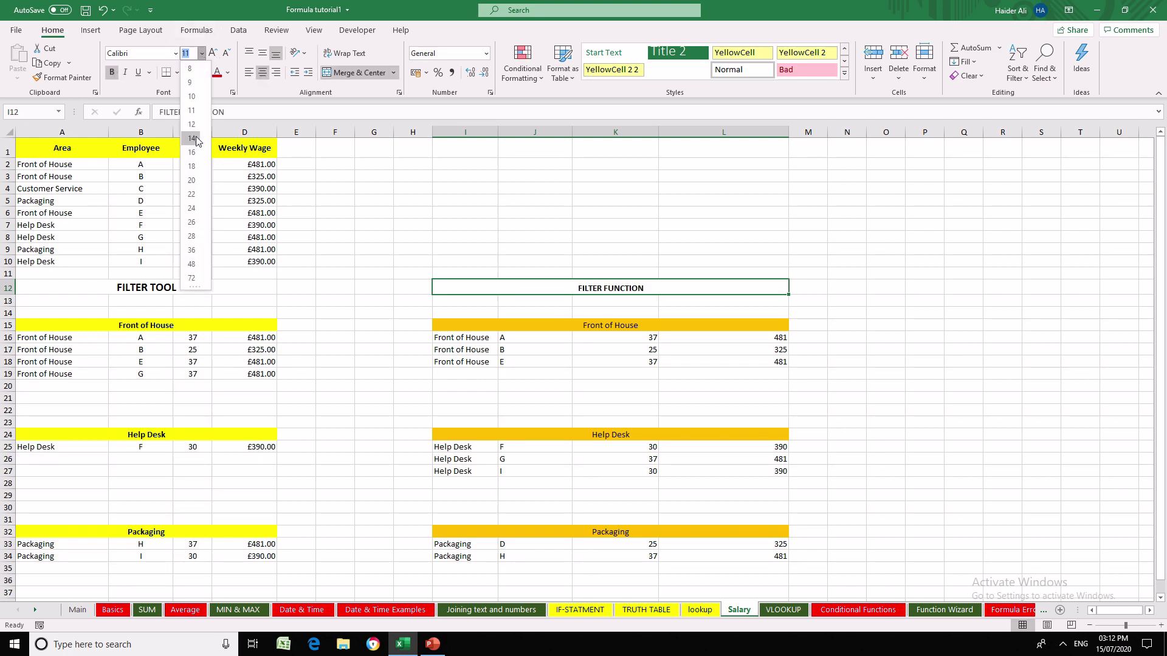
{"action": "left_click", "coordinate": [195, 139]}
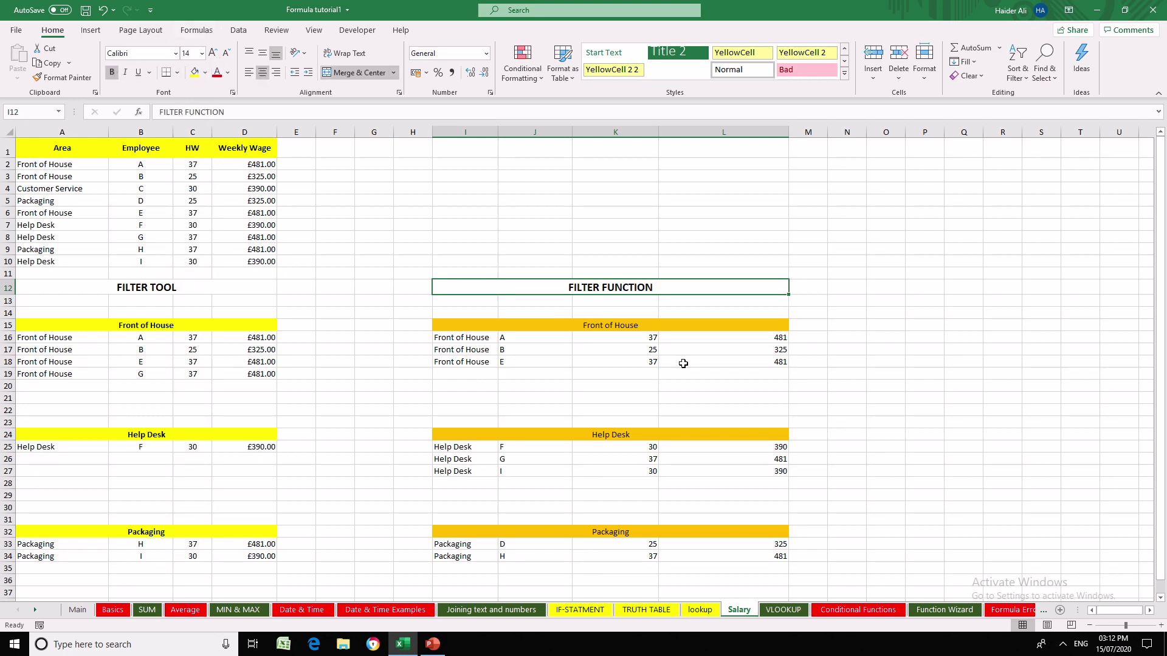
{"action": "left_click", "coordinate": [468, 376]}
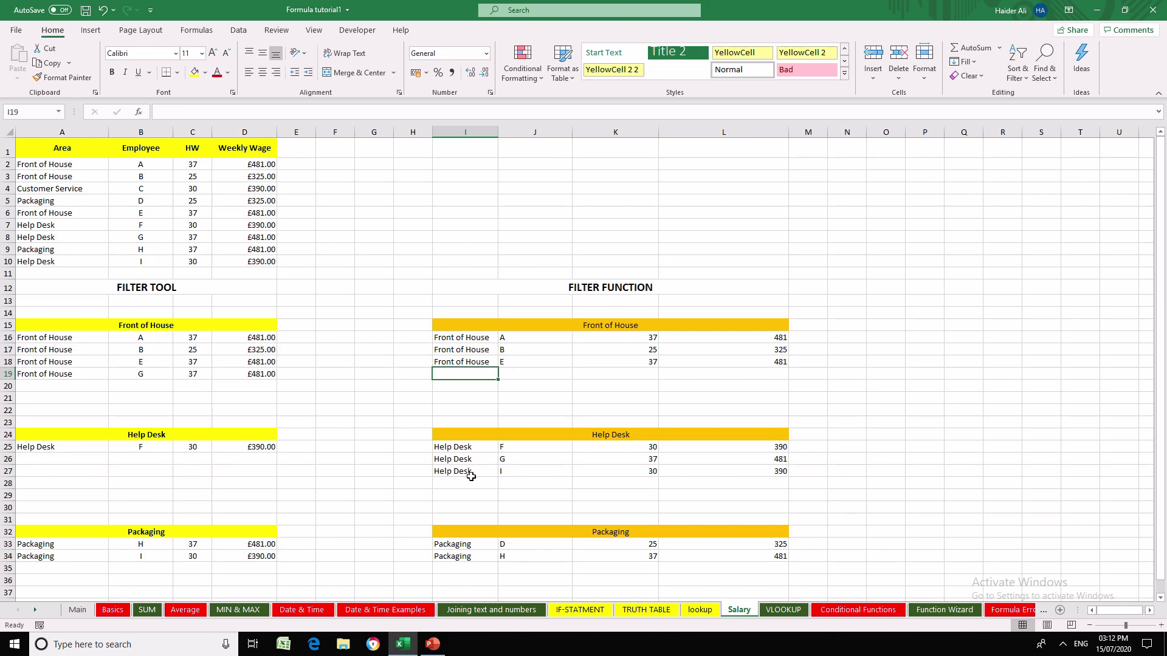
- Review the FILTER syntax and the AND/OR notes on the lookup sheet, comparing them with the formula lists on the Salary sheet
{"action": "left_click", "coordinate": [709, 611]}
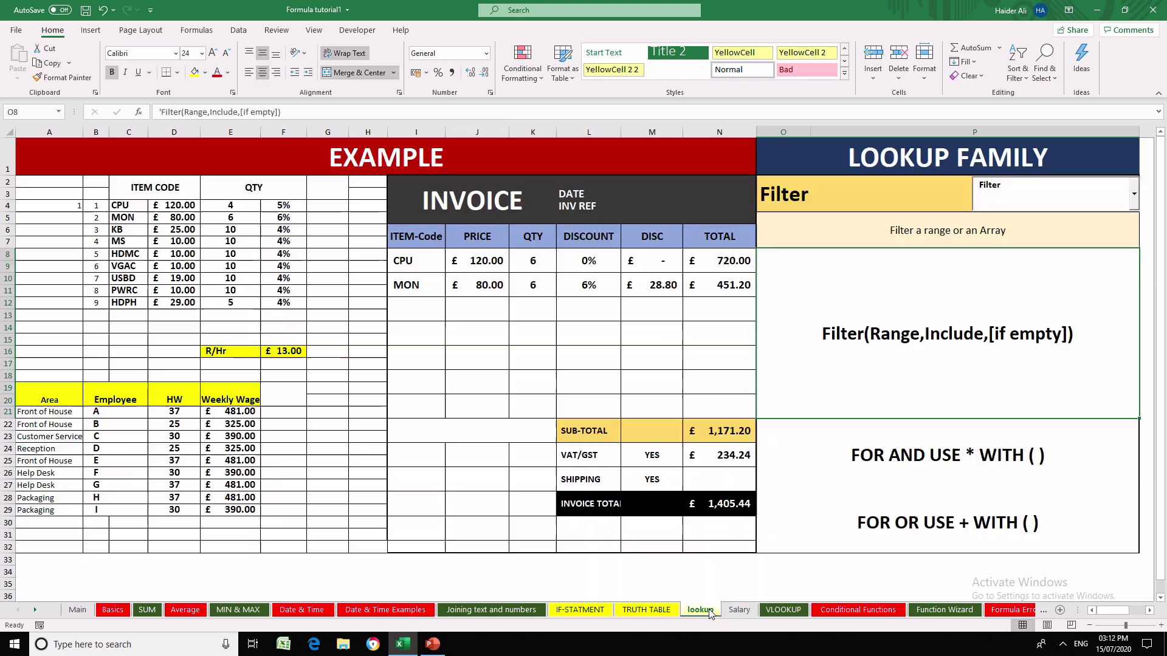
{"action": "left_click", "coordinate": [832, 449]}
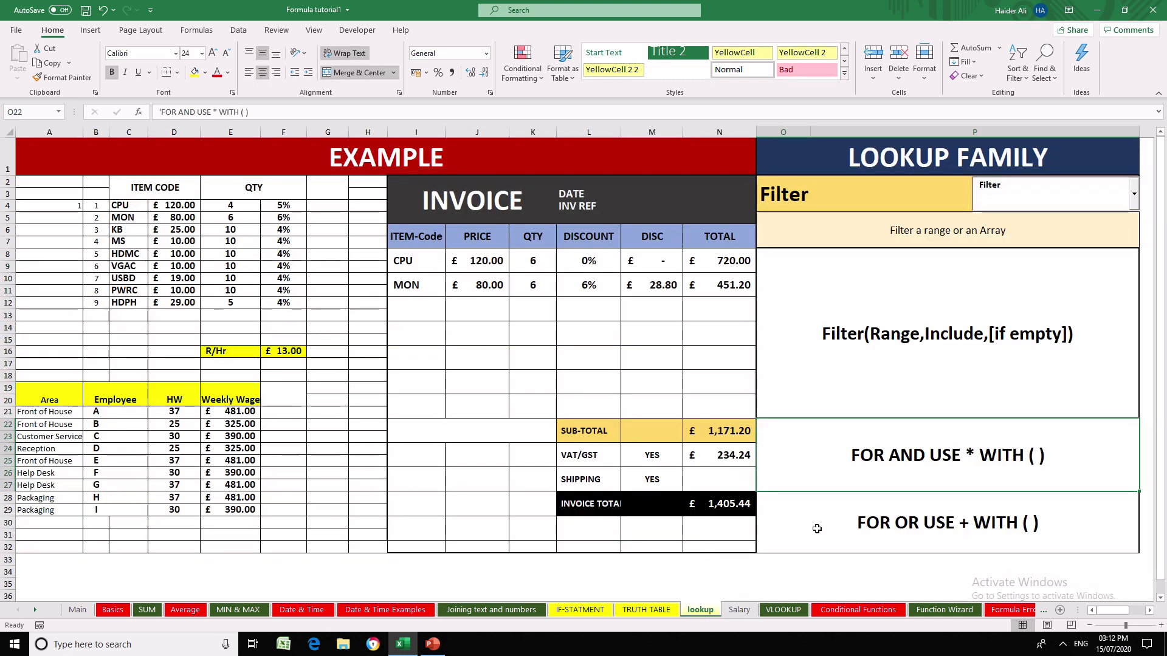
{"action": "left_click", "coordinate": [803, 514]}
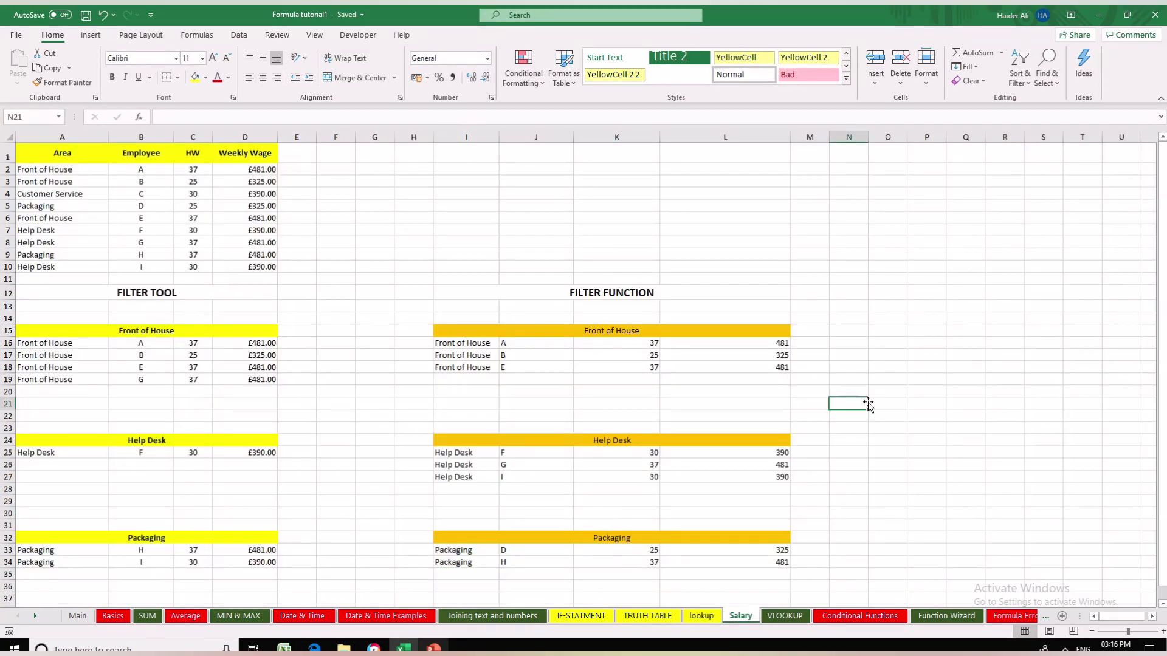
{"action": "left_click", "coordinate": [710, 618]}
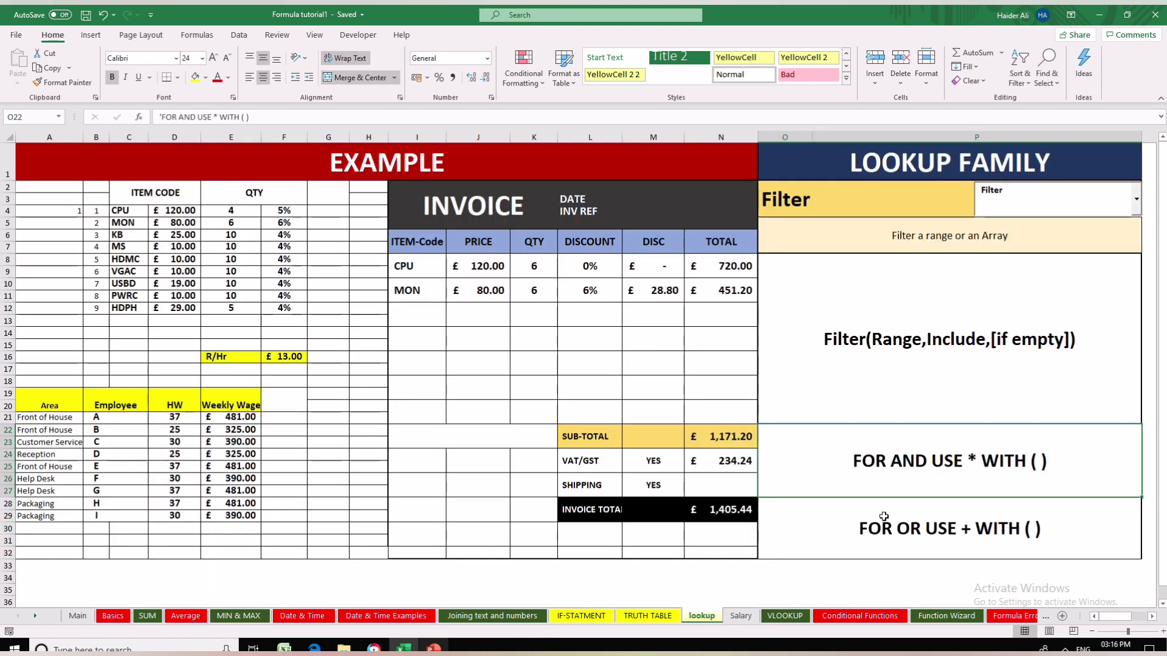
{"action": "left_click", "coordinate": [874, 478]}
{"action": "left_click", "coordinate": [867, 395]}
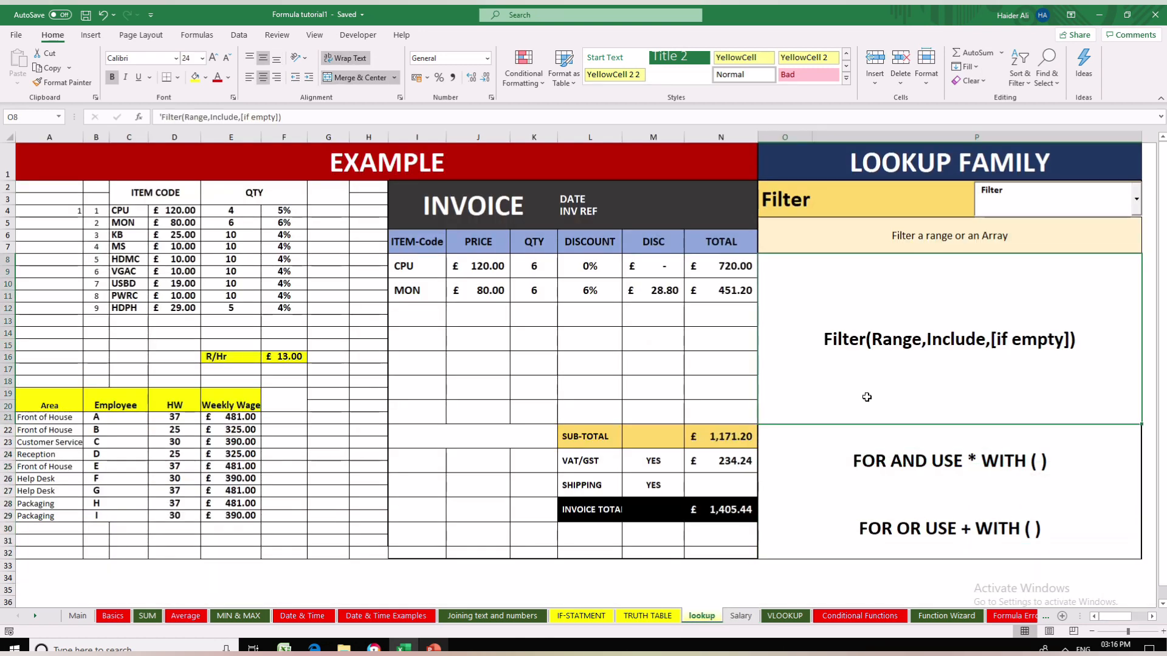
{"action": "left_click", "coordinate": [740, 616]}
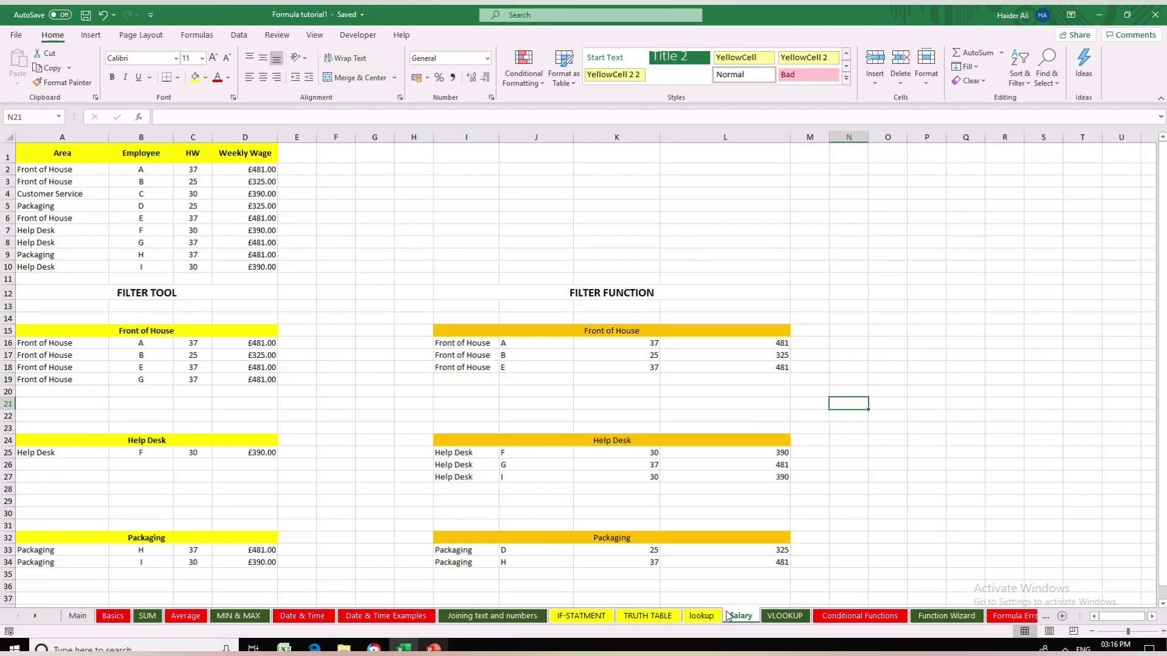
{"action": "left_click", "coordinate": [702, 616]}
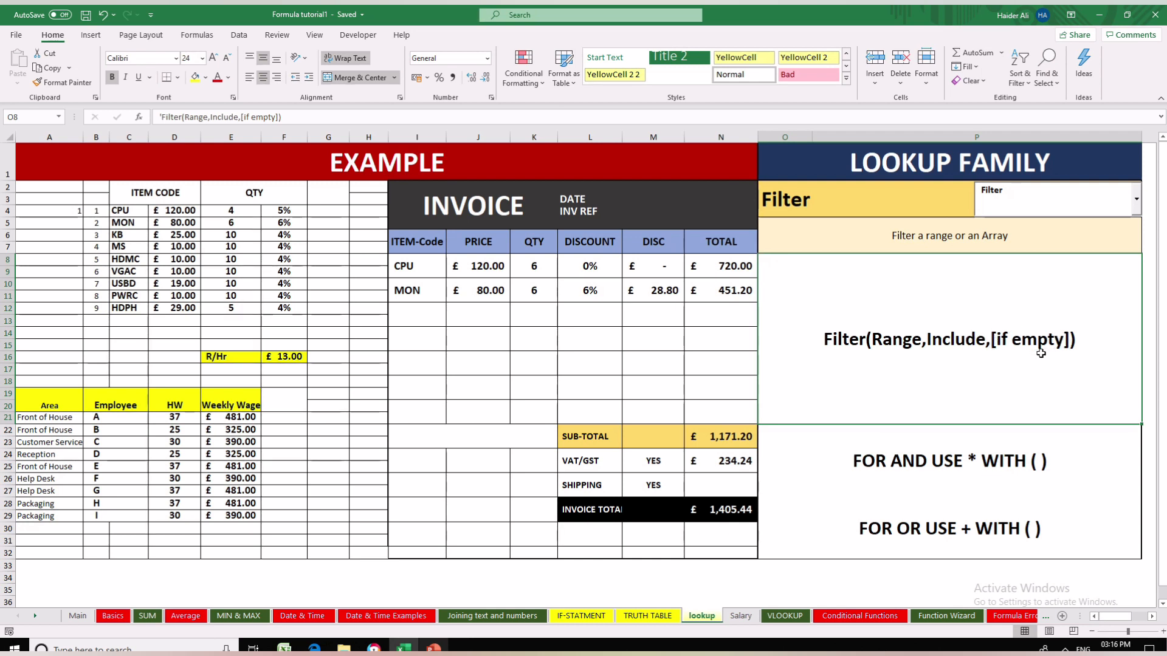
{"action": "left_click", "coordinate": [739, 617]}
{"action": "left_click", "coordinate": [737, 562]}
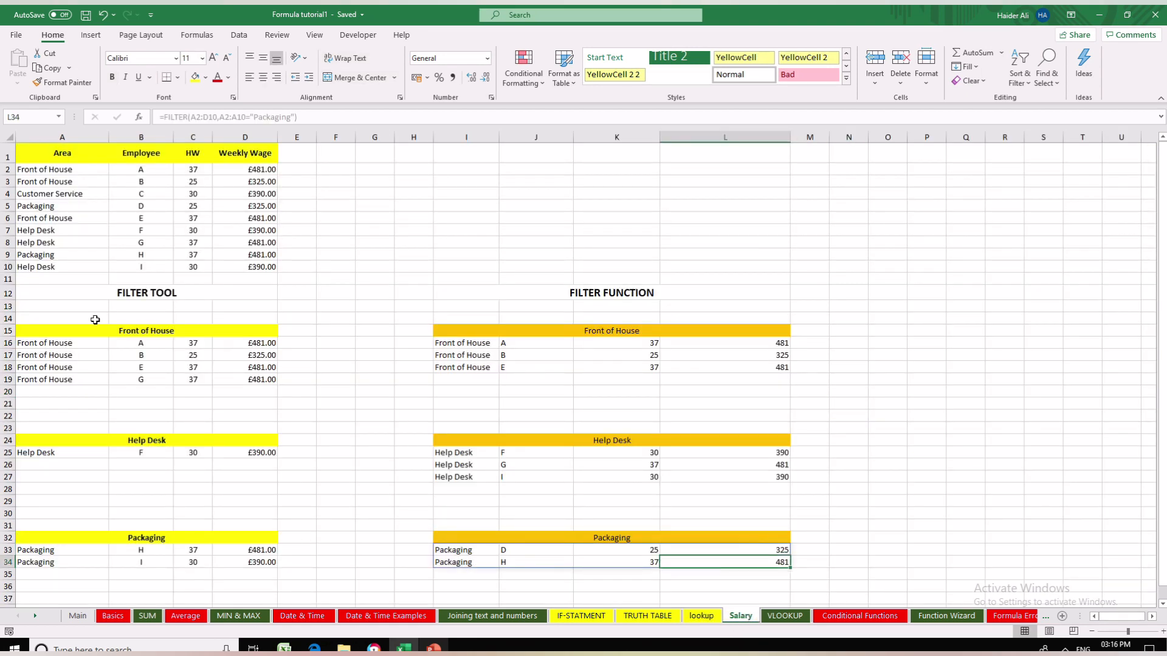
- Change employee H's area in A9 to Help Desk
{"action": "left_click", "coordinate": [61, 255]}
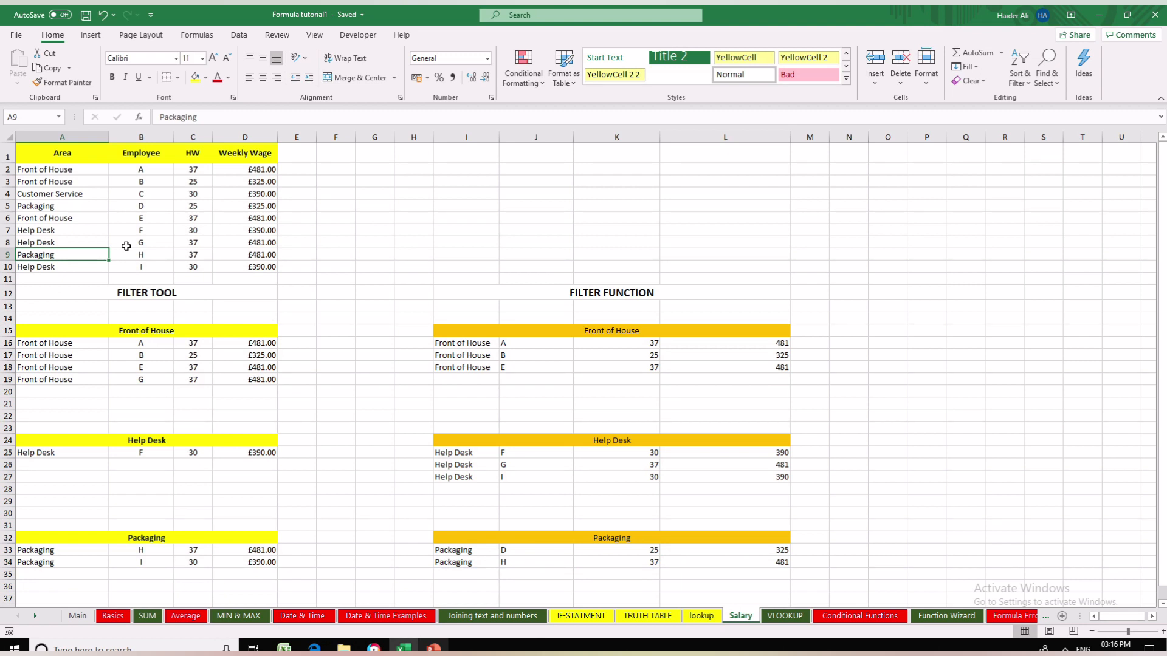
{"action": "type", "text": "Help Desk"}
{"action": "key", "text": "Return"}
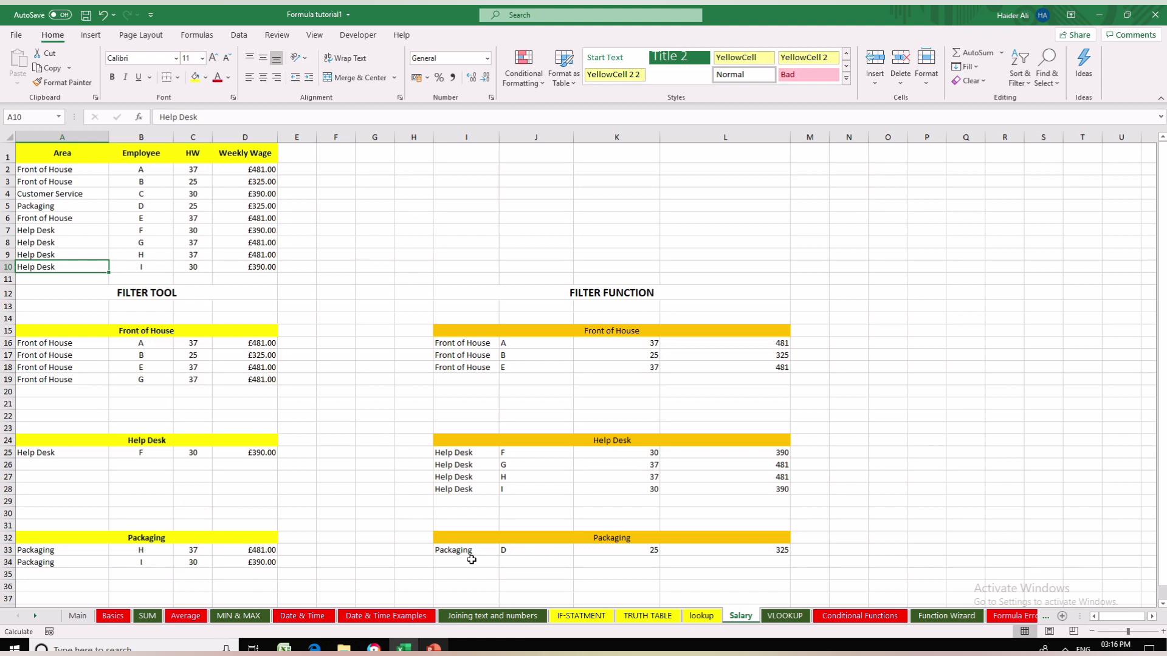
- Change employee D's area in A5 to Front of House so that no employee belongs to Packaging
{"action": "key", "text": "Up"}
{"action": "key", "text": "Up"}
{"action": "key", "text": "Up"}
{"action": "key", "text": "Up"}
{"action": "key", "text": "Up"}
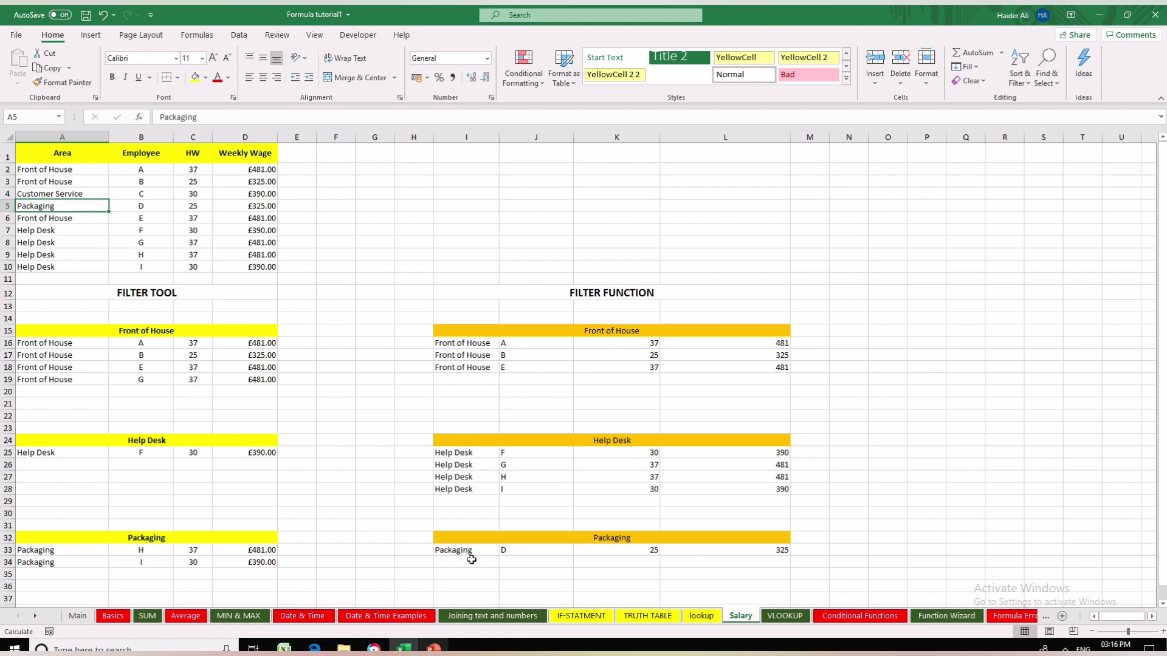
{"action": "type", "text": "FRont of House"}
{"action": "key", "text": "Return"}
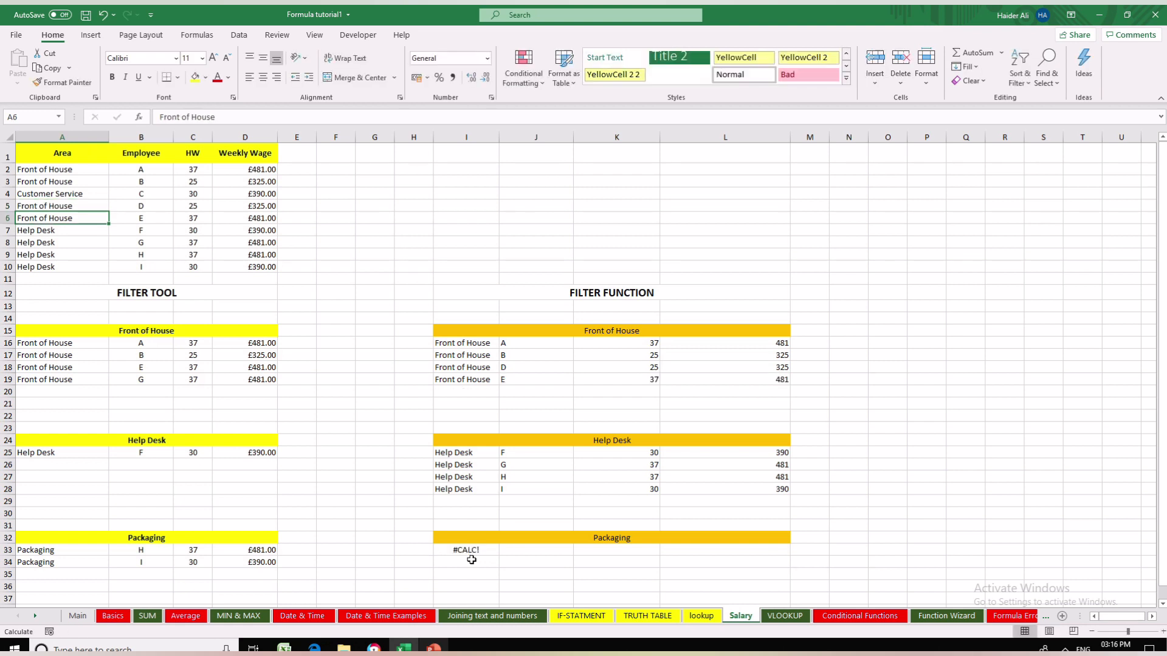
{"action": "key", "text": "Up"}
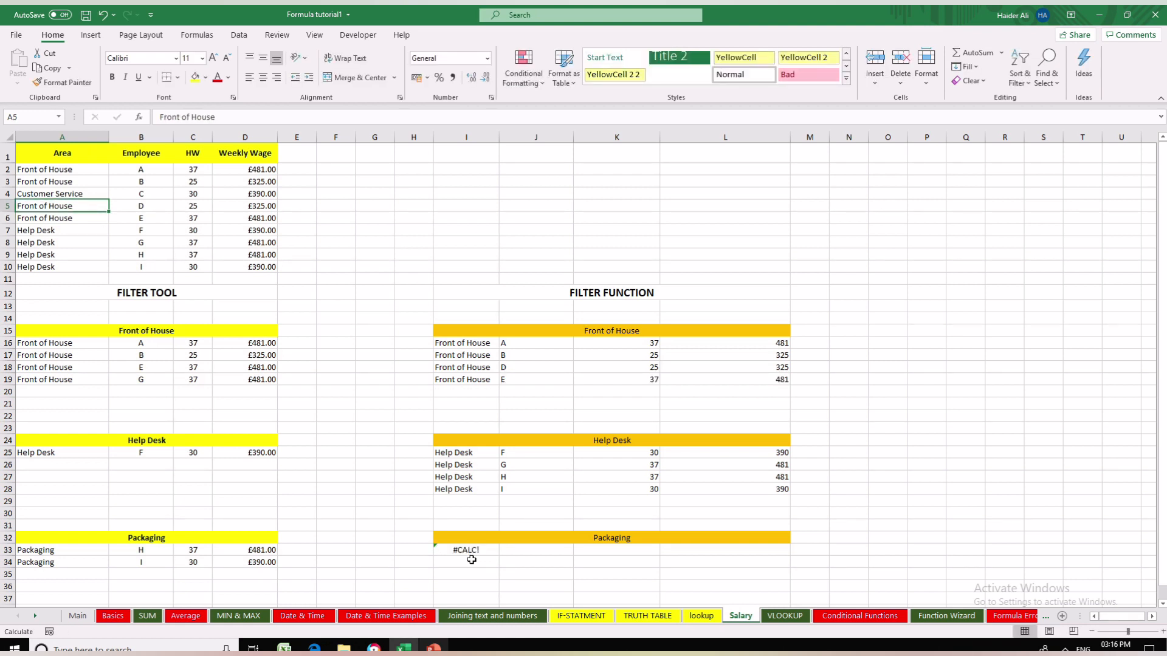
- Add "NO VALUES" as the if_empty argument of the Packaging FILTER formula in I33
{"action": "left_click", "coordinate": [466, 549]}
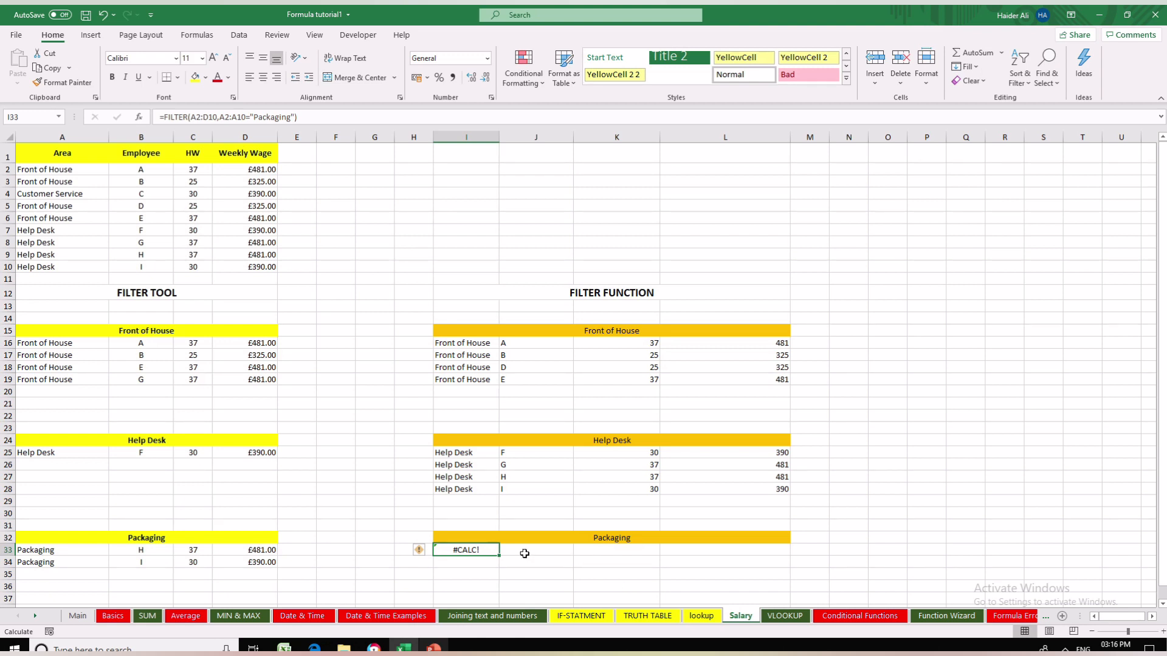
{"action": "left_click", "coordinate": [608, 540]}
{"action": "left_click", "coordinate": [460, 548]}
{"action": "left_click", "coordinate": [296, 116]}
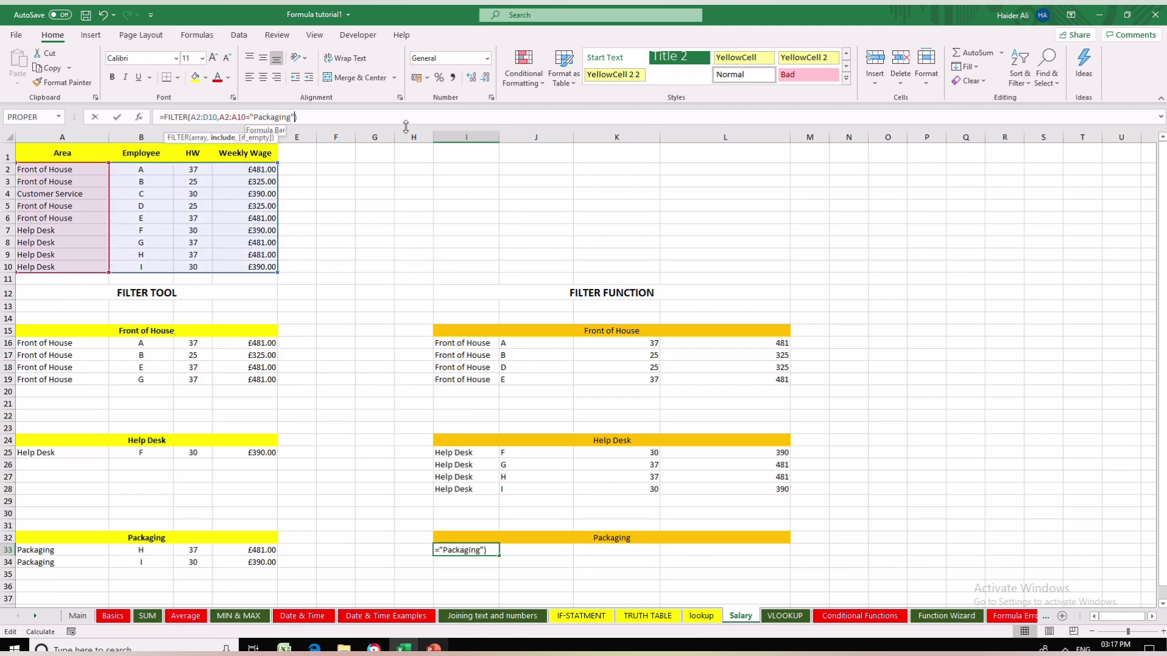
{"action": "type", "text": ","}
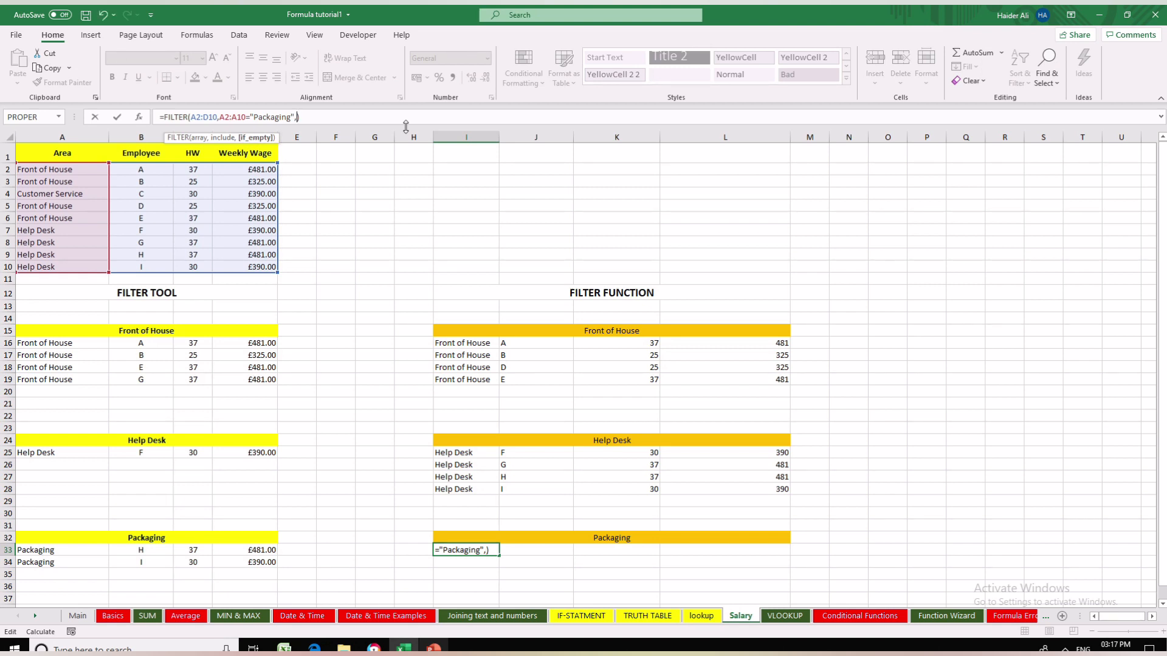
{"action": "type", "text": "\"N"}
{"action": "key", "text": "Caps_Lock"}
{"action": "type", "text": "N"}
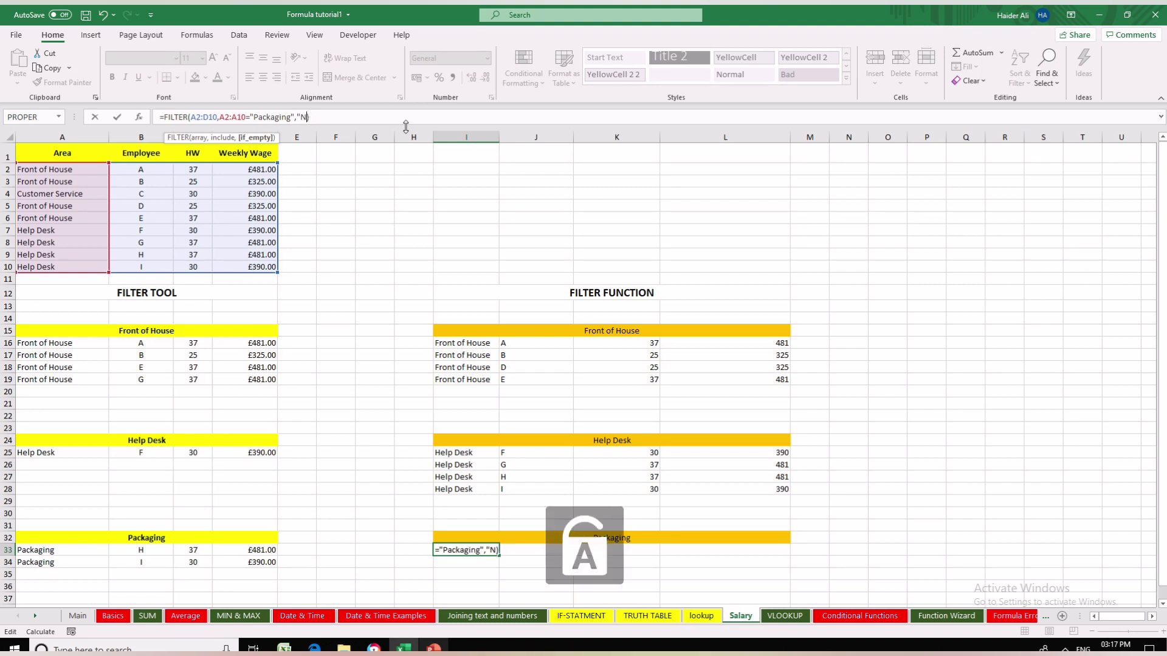
{"action": "type", "text": "O"}
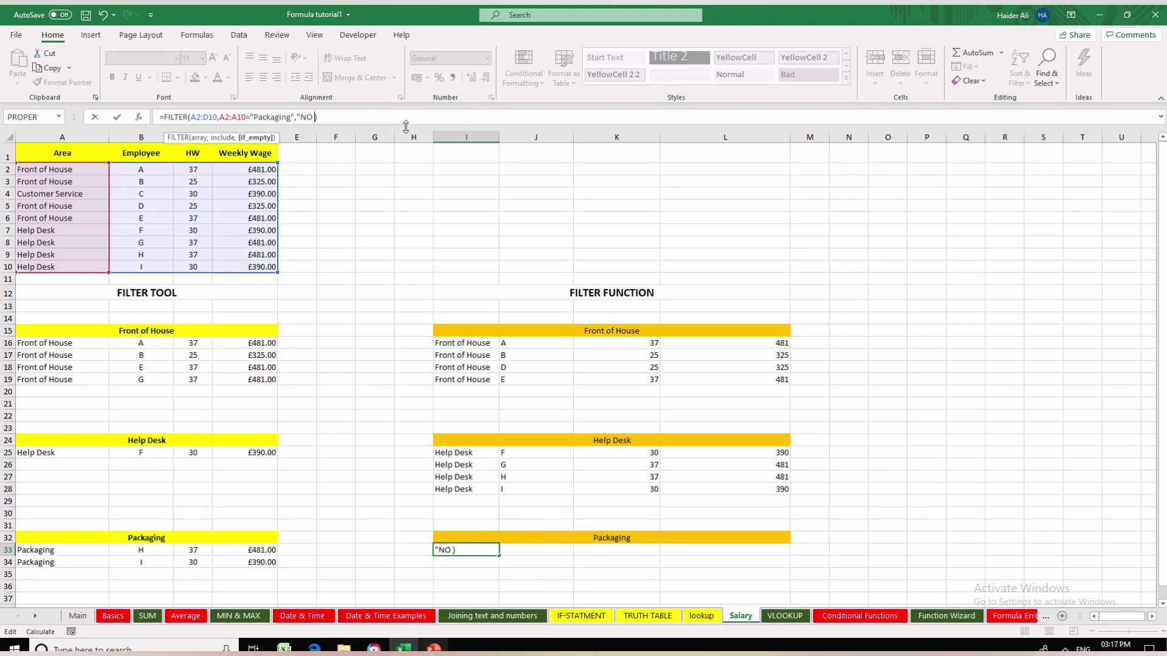
{"action": "type", "text": " VALUES"}
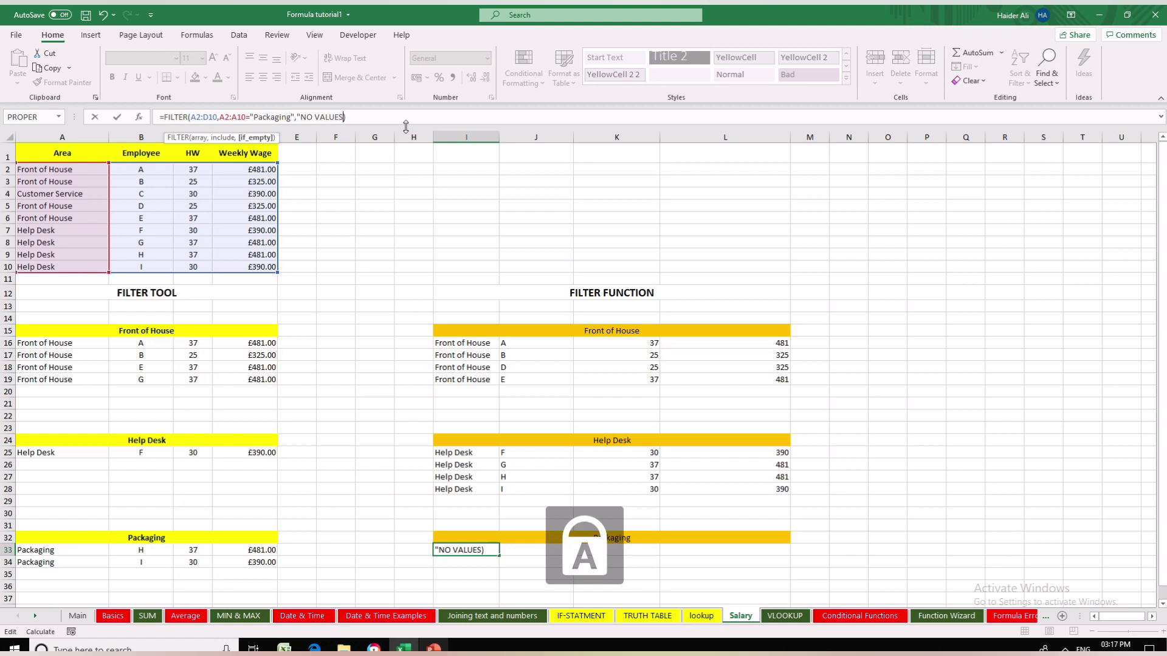
{"action": "key", "text": "Return"}
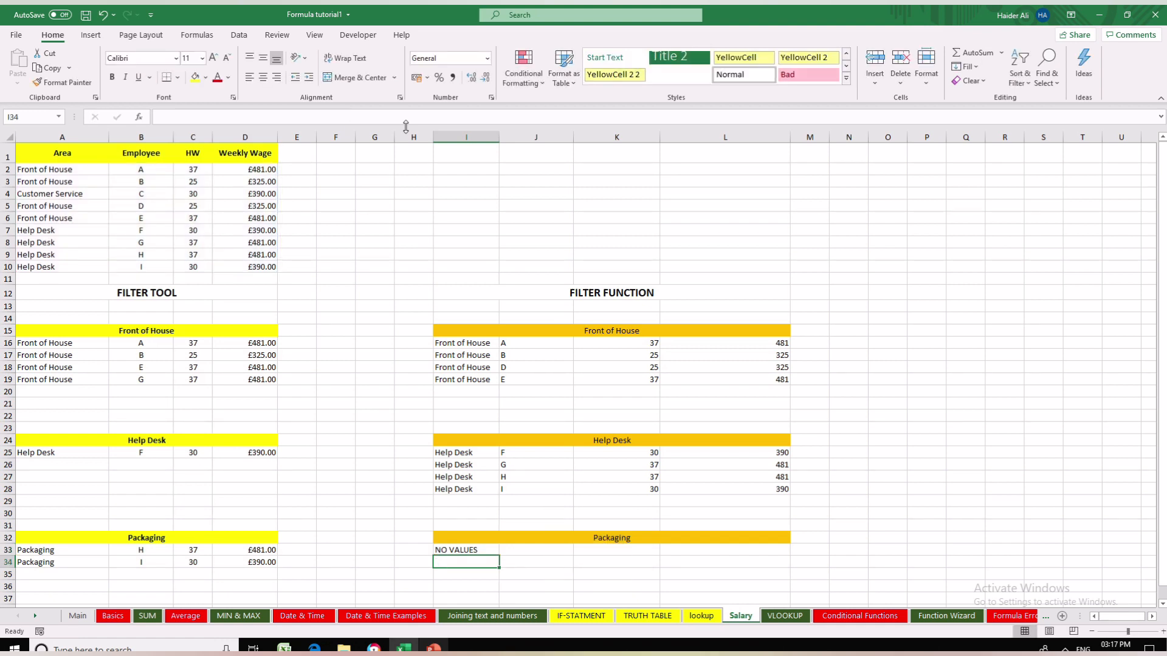
- Change employee I's area in A10 to Packaging to test the extended FILTER formula
{"action": "left_click", "coordinate": [62, 264]}
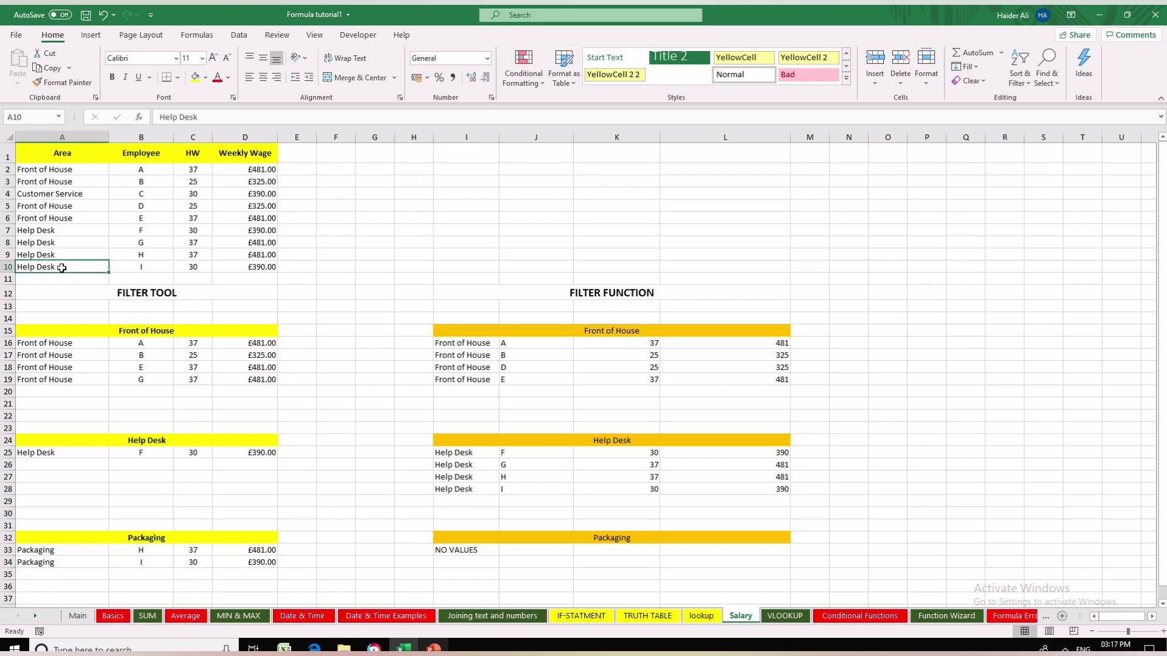
{"action": "type", "text": "PACK"}
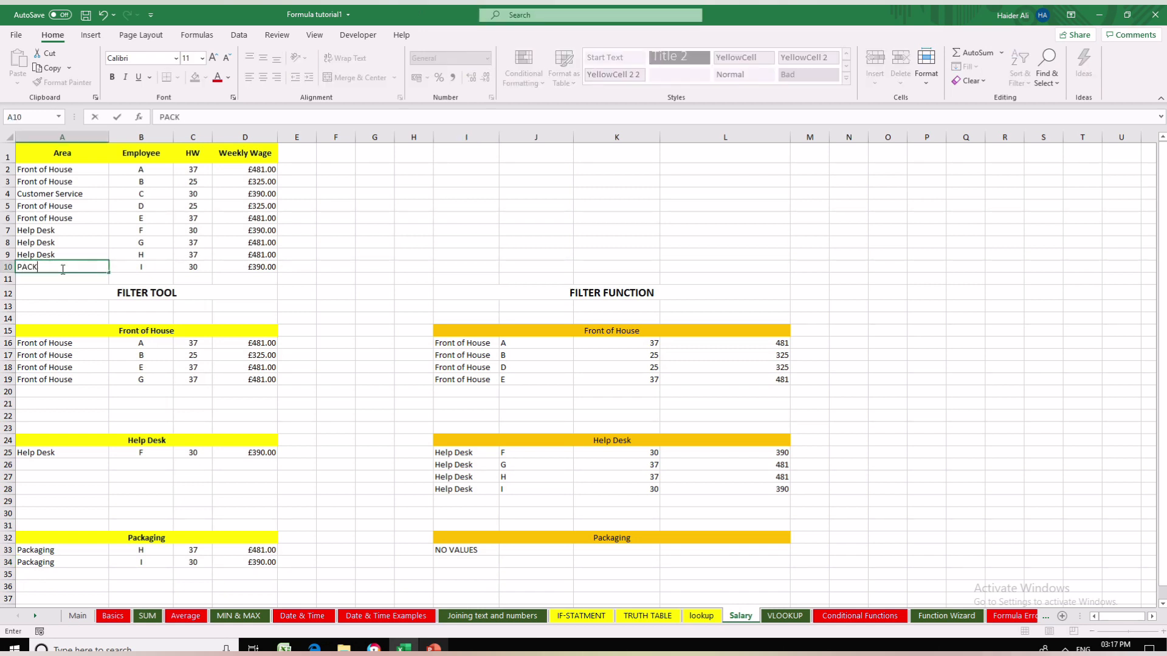
{"action": "key", "text": "BackSpace"}
{"action": "key", "text": "BackSpace"}
{"action": "key", "text": "BackSpace"}
{"action": "key", "text": "Caps_Lock"}
{"action": "type", "text": "ackaging"}
{"action": "key", "text": "Return"}
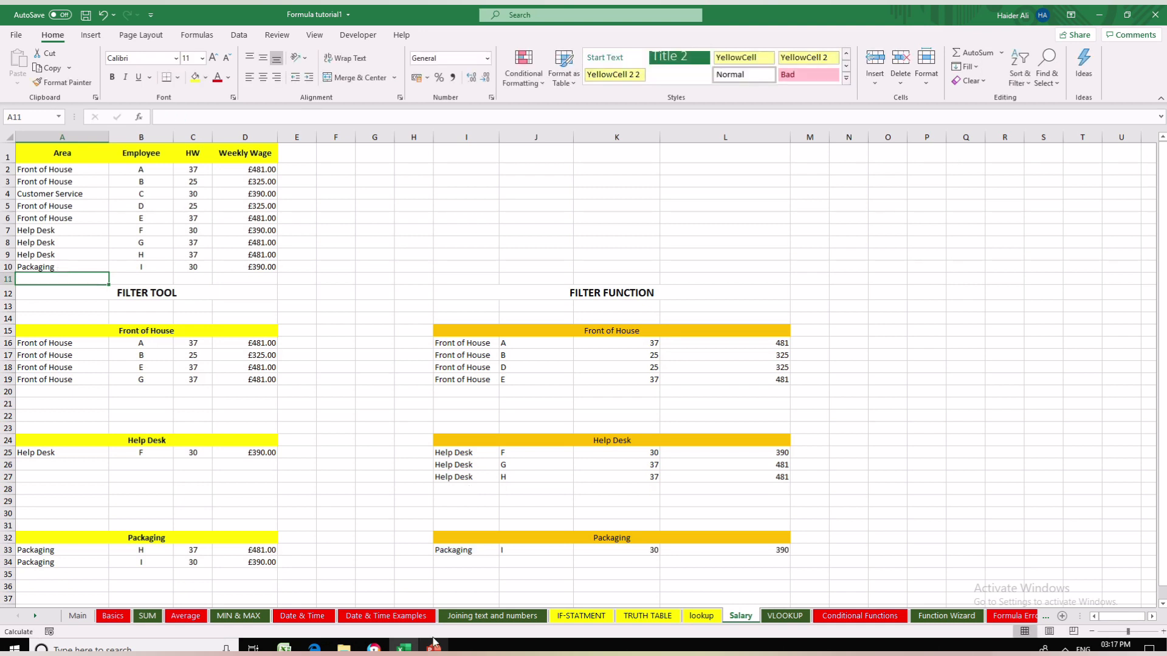
- Change employee I's area in A10 to Help Desk and check the Packaging FILTER formula in I33
{"action": "left_click", "coordinate": [488, 550]}
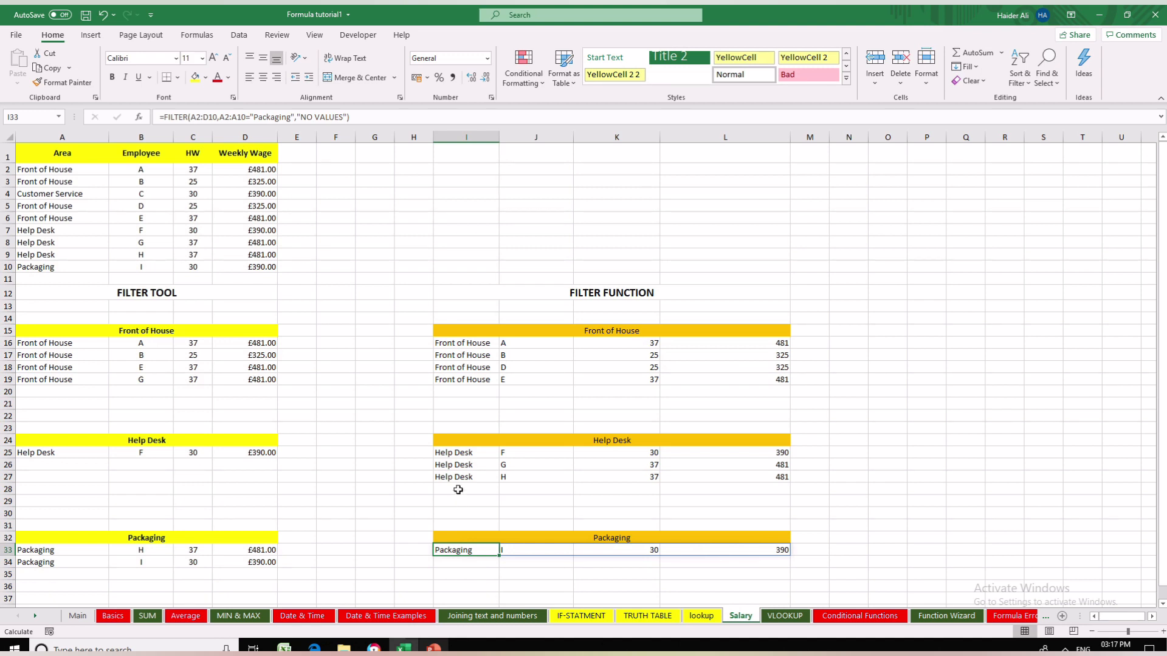
{"action": "left_click", "coordinate": [467, 563]}
{"action": "left_click", "coordinate": [465, 550]}
{"action": "left_click", "coordinate": [47, 269]}
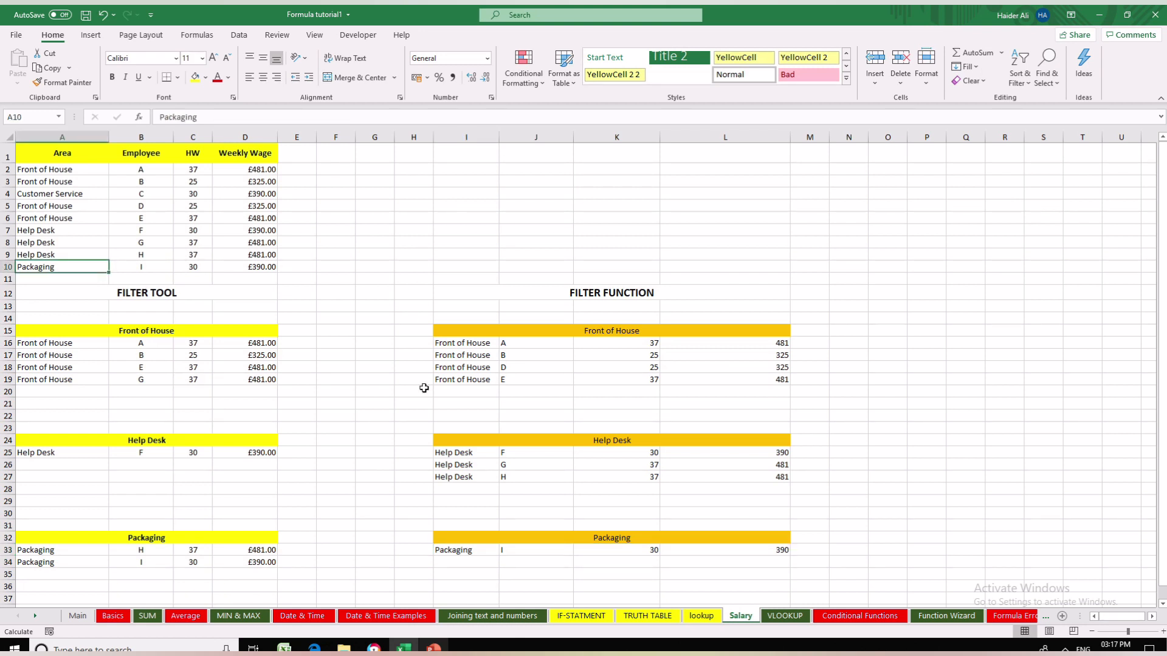
{"action": "type", "text": "Help Desk"}
{"action": "key", "text": "Return"}
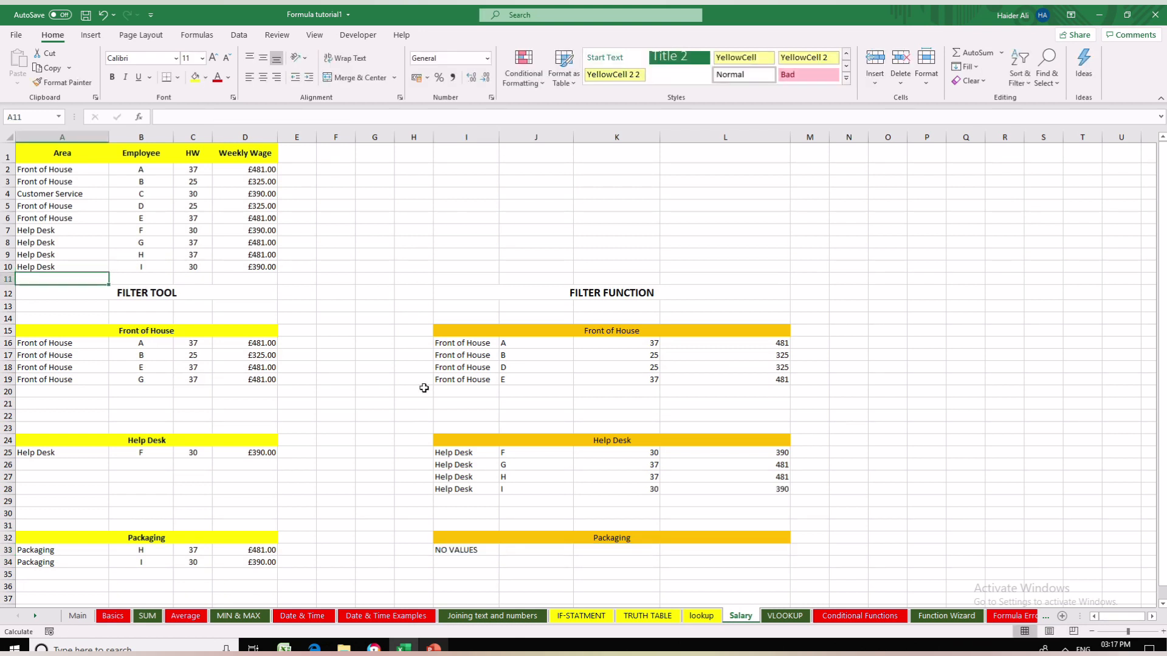
{"action": "left_click", "coordinate": [473, 550]}
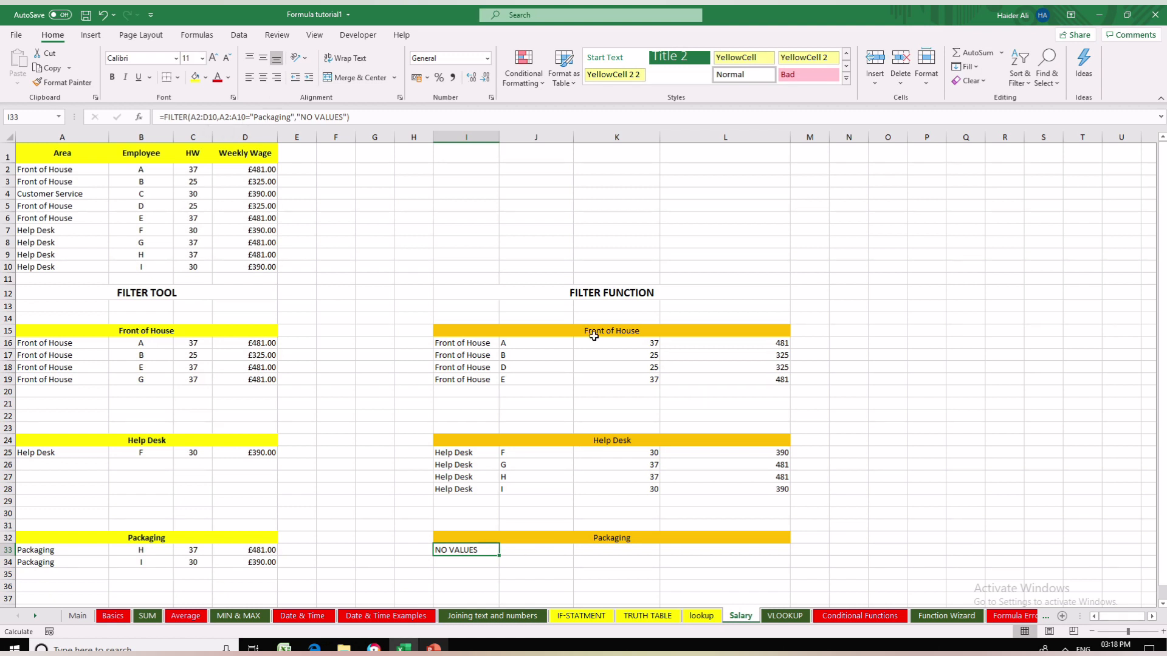
{"action": "left_click", "coordinate": [592, 293]}
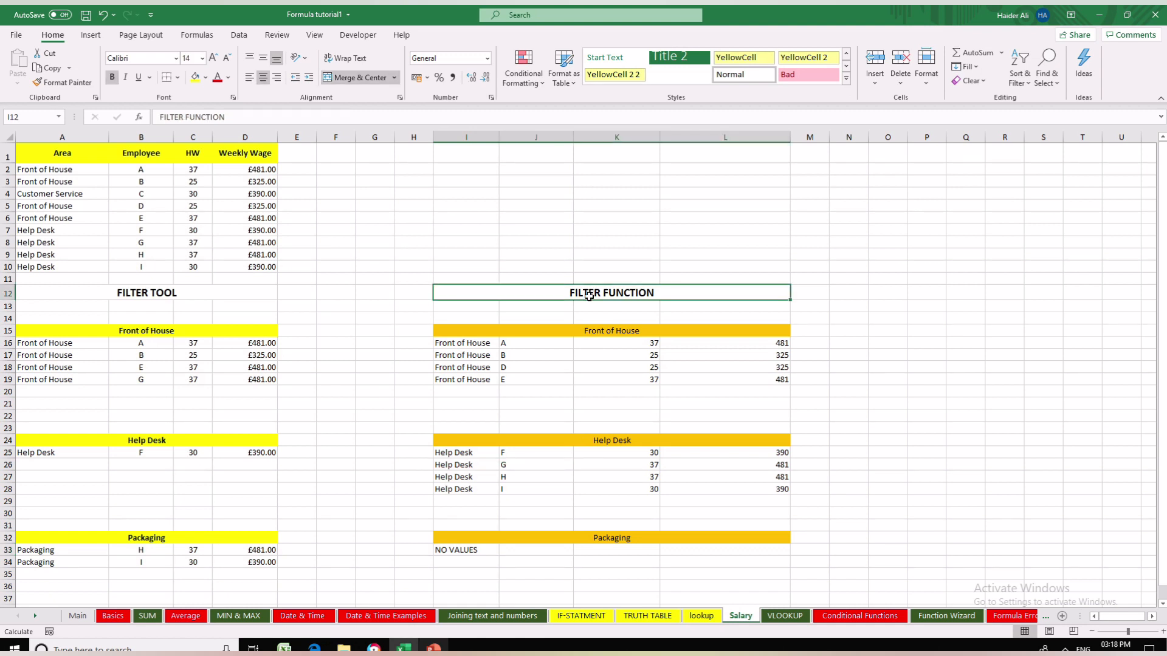
{"action": "left_click", "coordinate": [471, 555]}
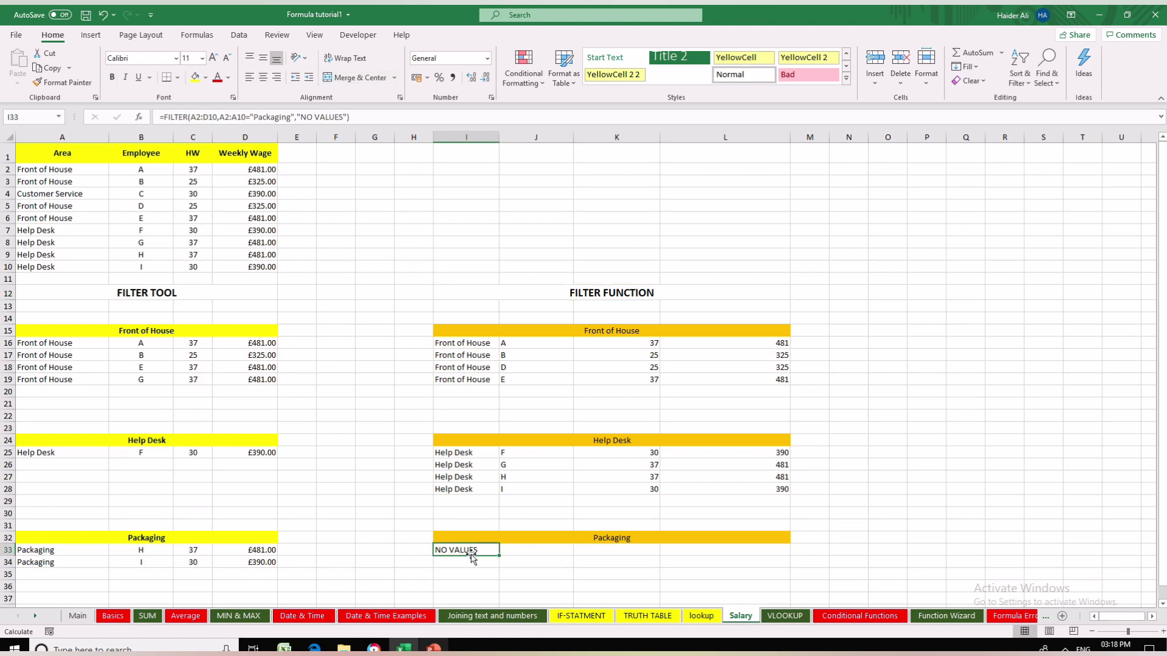
- On the lookup sheet, examine the FILTER syntax and the notes on combining criteria with AND and OR
{"action": "left_click", "coordinate": [705, 617]}
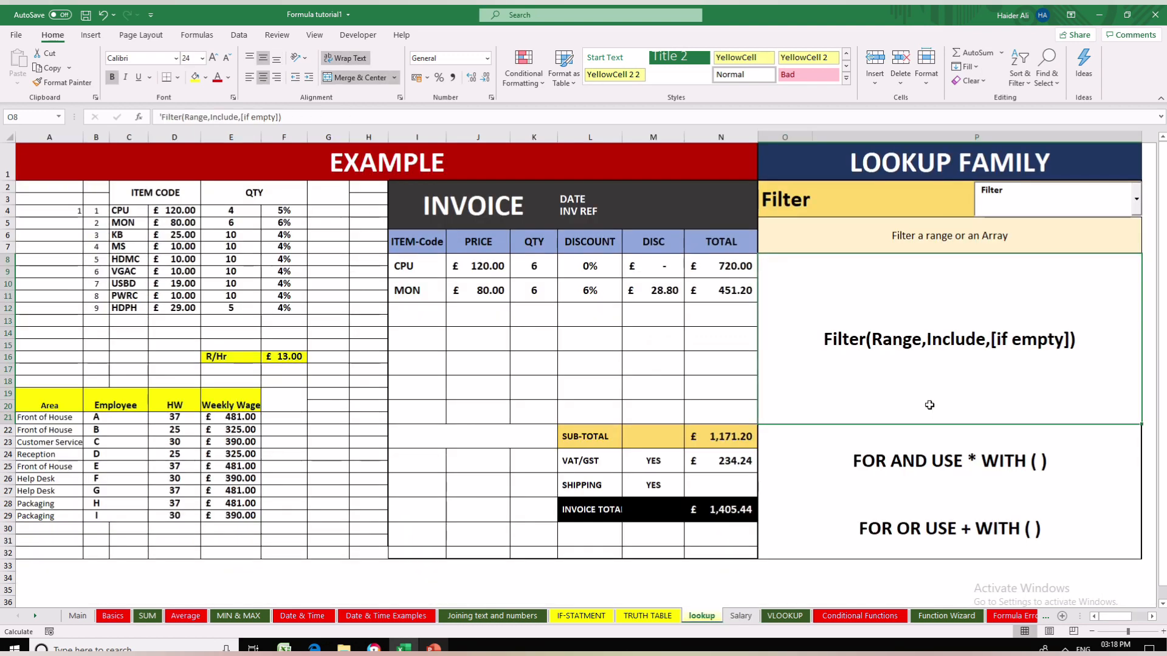
{"action": "left_click", "coordinate": [895, 471]}
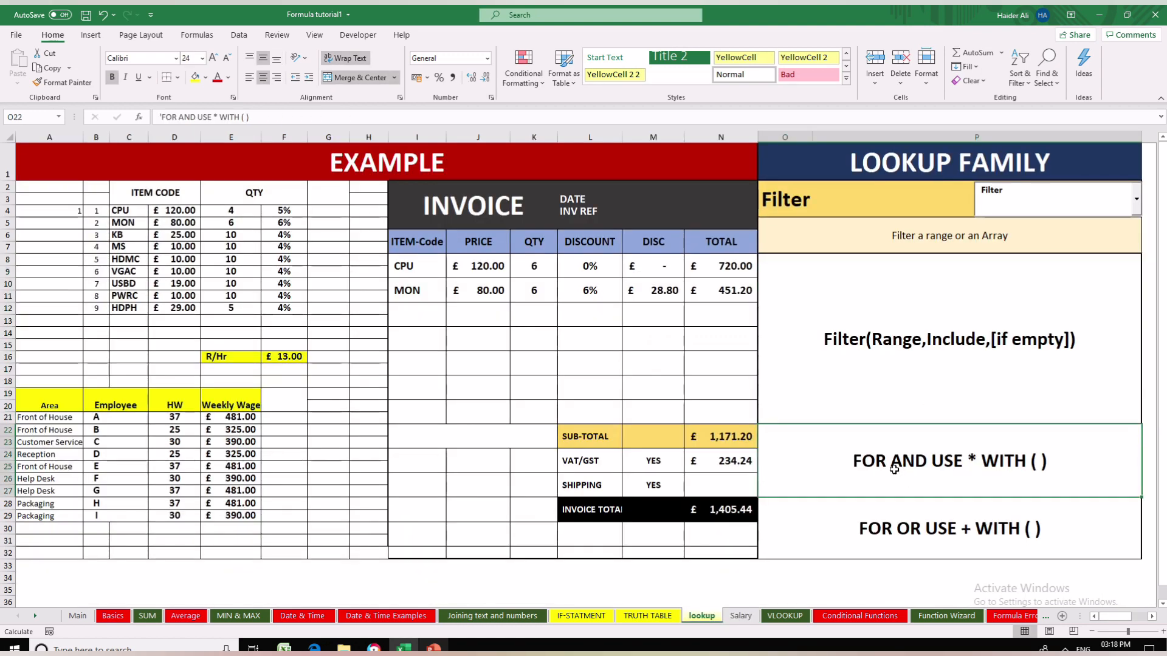
{"action": "left_click", "coordinate": [891, 529]}
{"action": "left_click", "coordinate": [873, 472]}
{"action": "left_click", "coordinate": [886, 522]}
{"action": "left_click", "coordinate": [881, 482]}
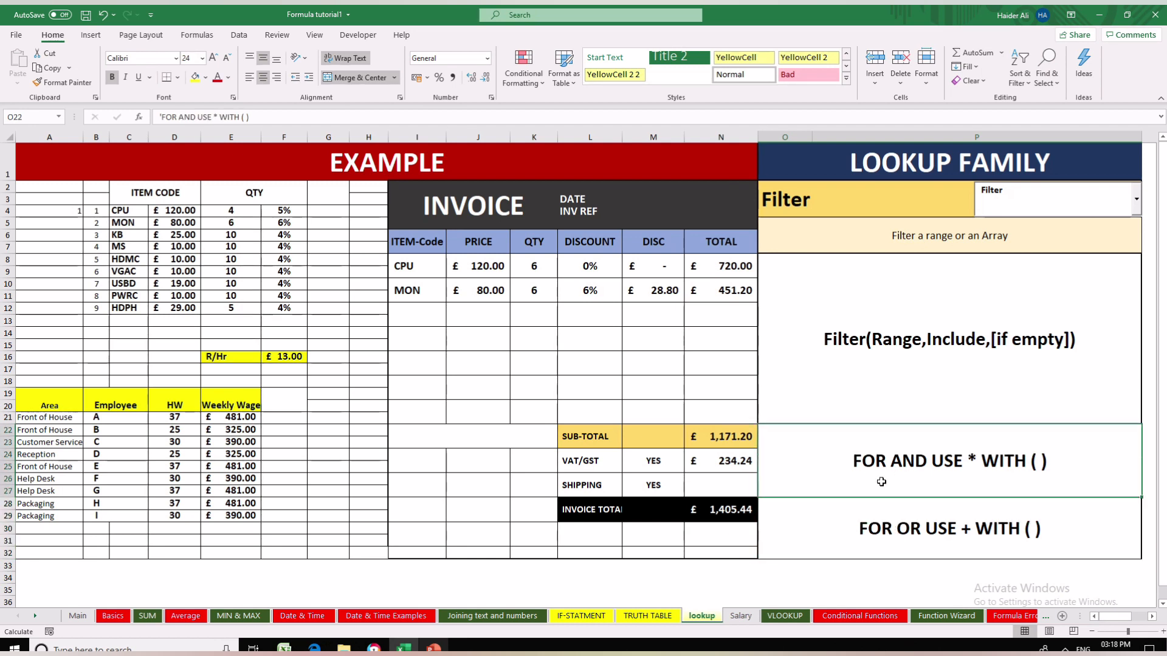
{"action": "left_click", "coordinate": [857, 338]}
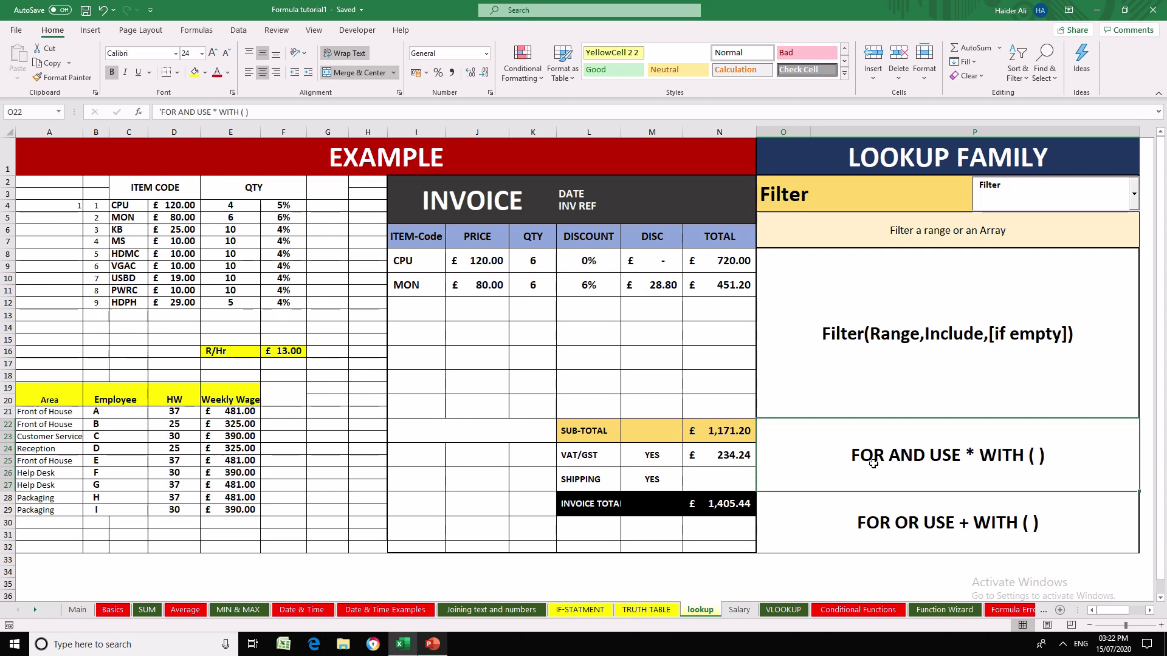
{"action": "left_click", "coordinate": [869, 374]}
{"action": "left_click", "coordinate": [911, 463]}
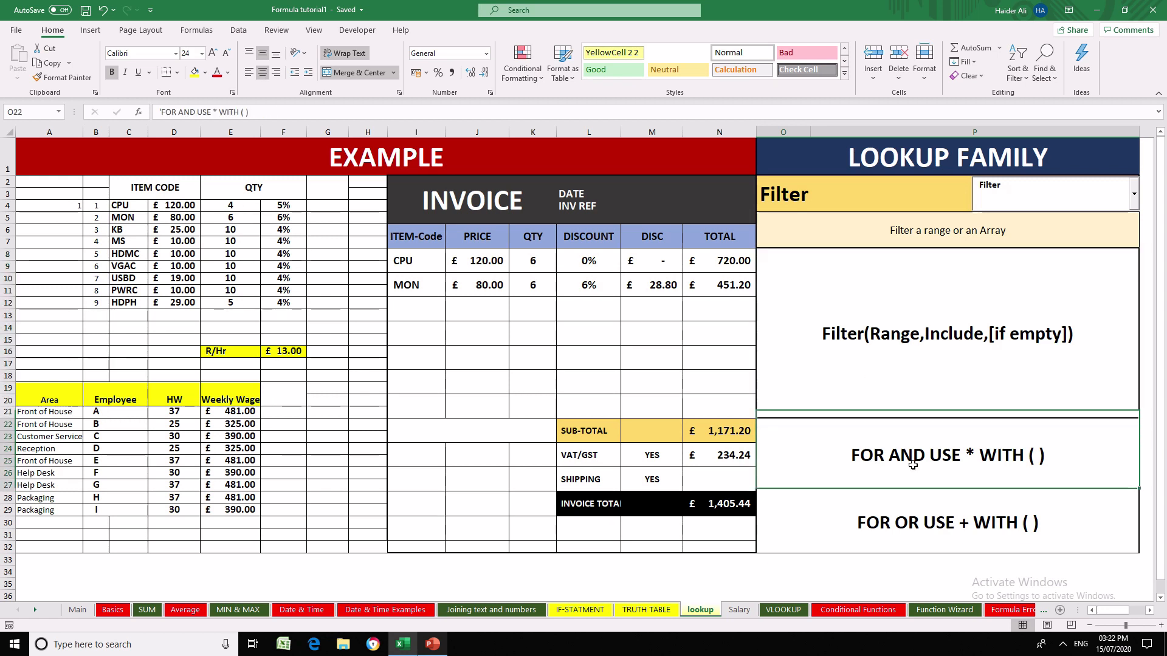
{"action": "left_click", "coordinate": [912, 524]}
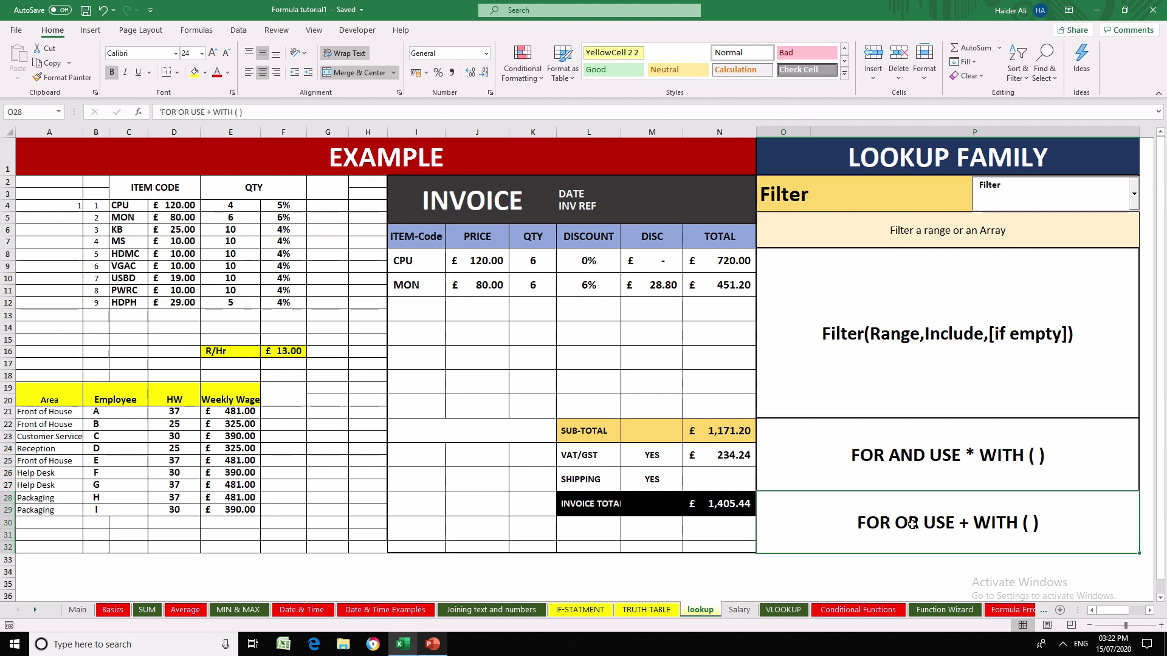
- Open the TRUTH TABLE sheet and look over the AND, OR, XOR and NOR tables
{"action": "left_click", "coordinate": [646, 610]}
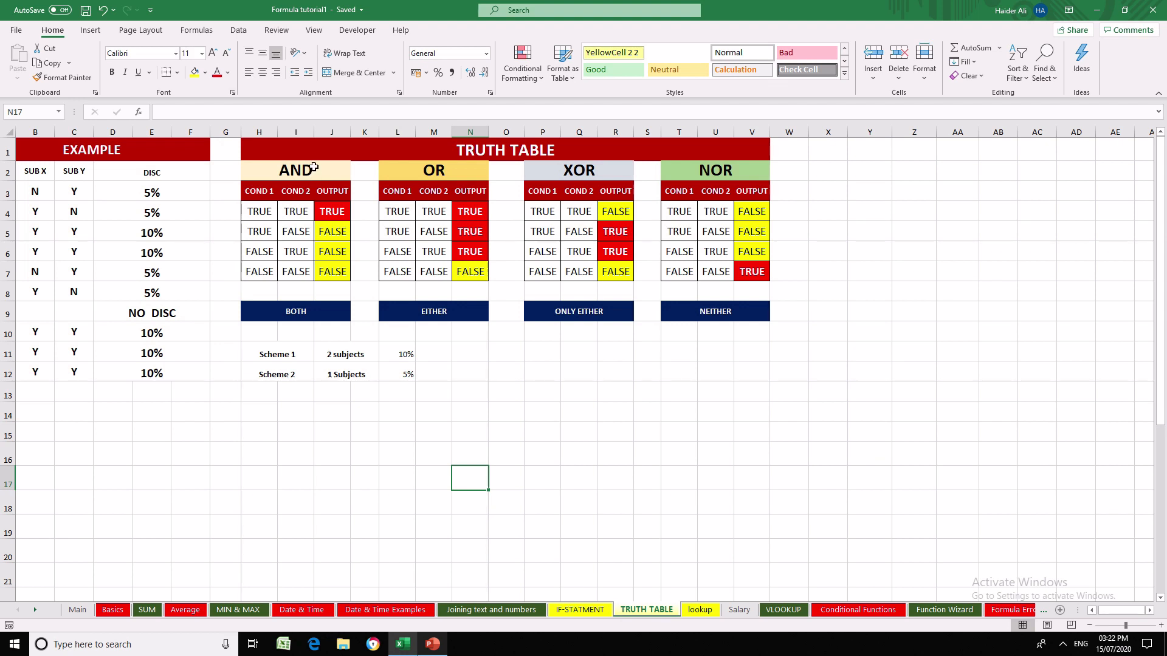
{"action": "left_click", "coordinate": [314, 168]}
{"action": "left_click", "coordinate": [392, 171]}
{"action": "left_click", "coordinate": [529, 171]}
{"action": "left_click", "coordinate": [692, 170]}
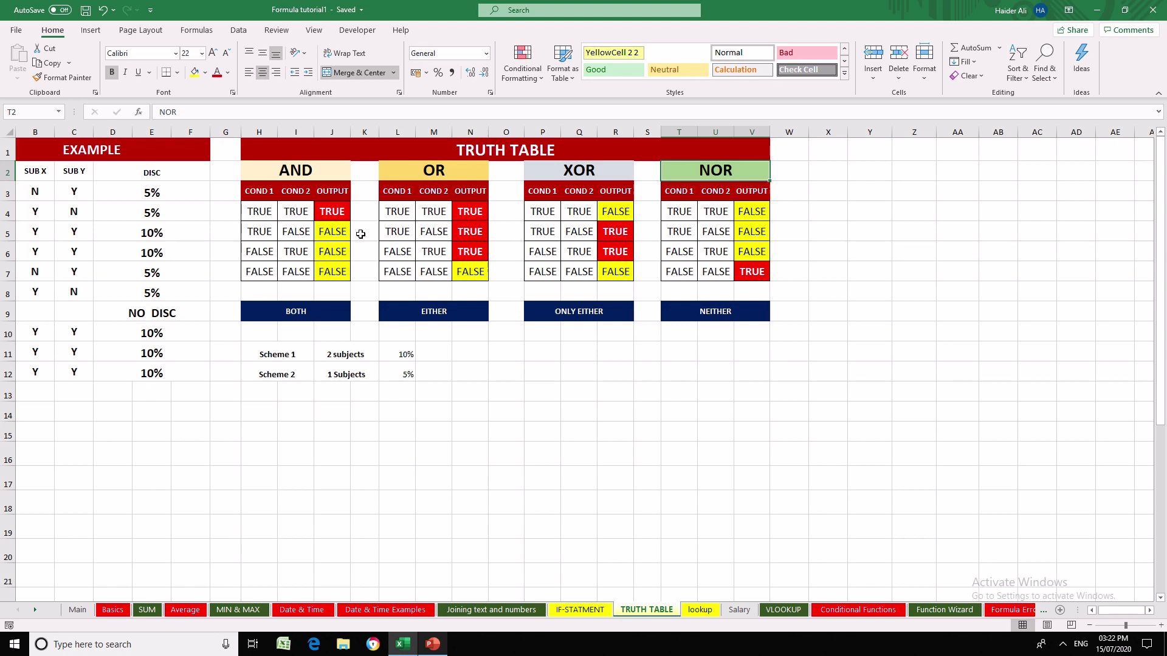
{"action": "left_click", "coordinate": [790, 353]}
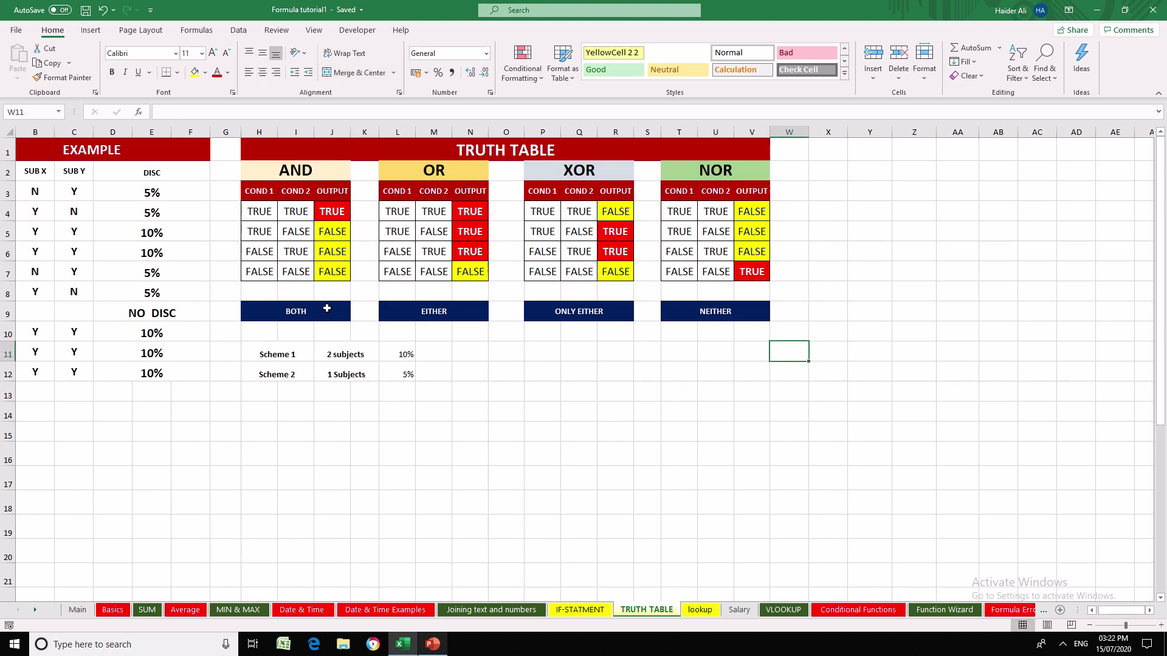
- Examine the AND truth table row by row, comparing both conditions with the output
{"action": "left_click", "coordinate": [327, 170]}
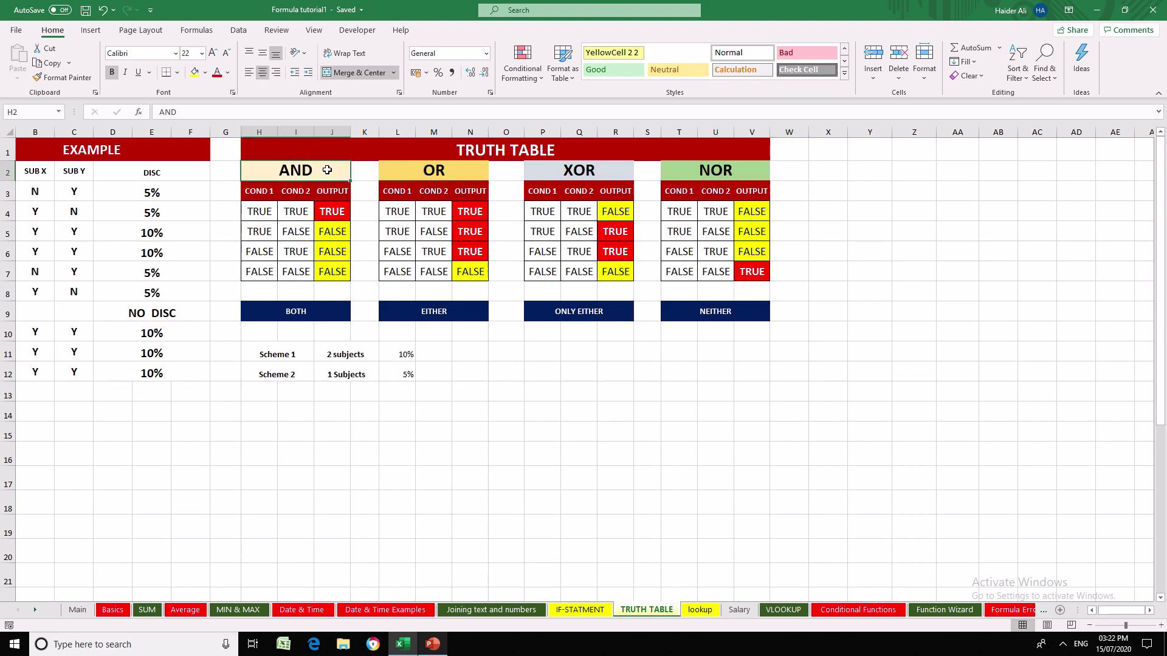
{"action": "left_click", "coordinate": [329, 214]}
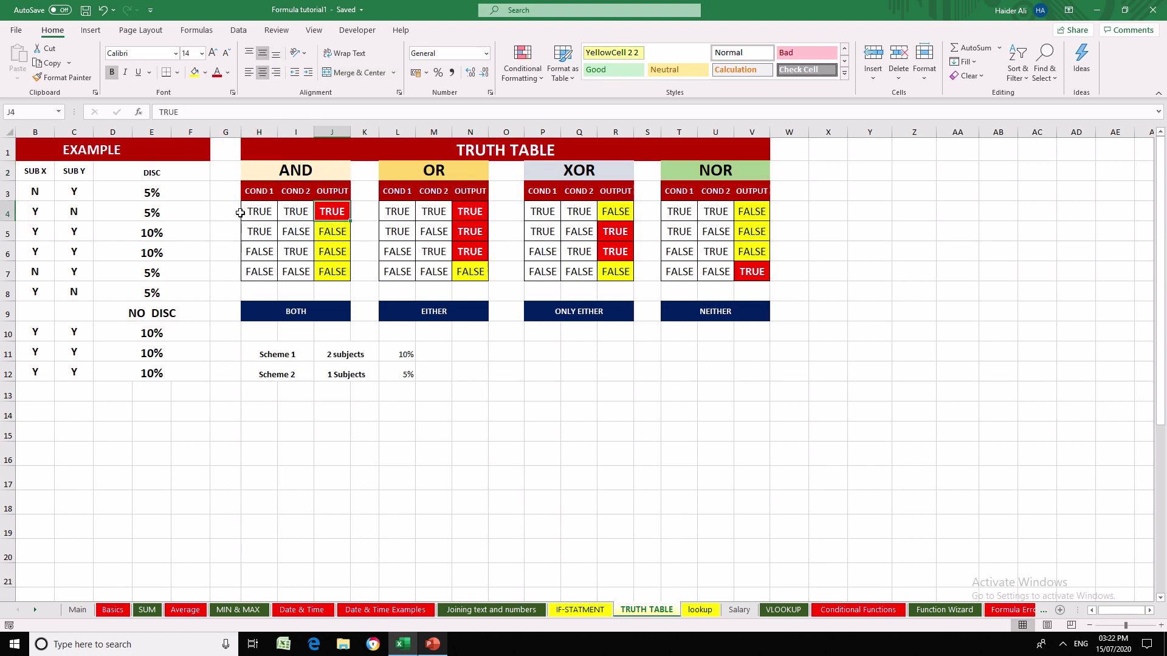
{"action": "left_click", "coordinate": [272, 214]}
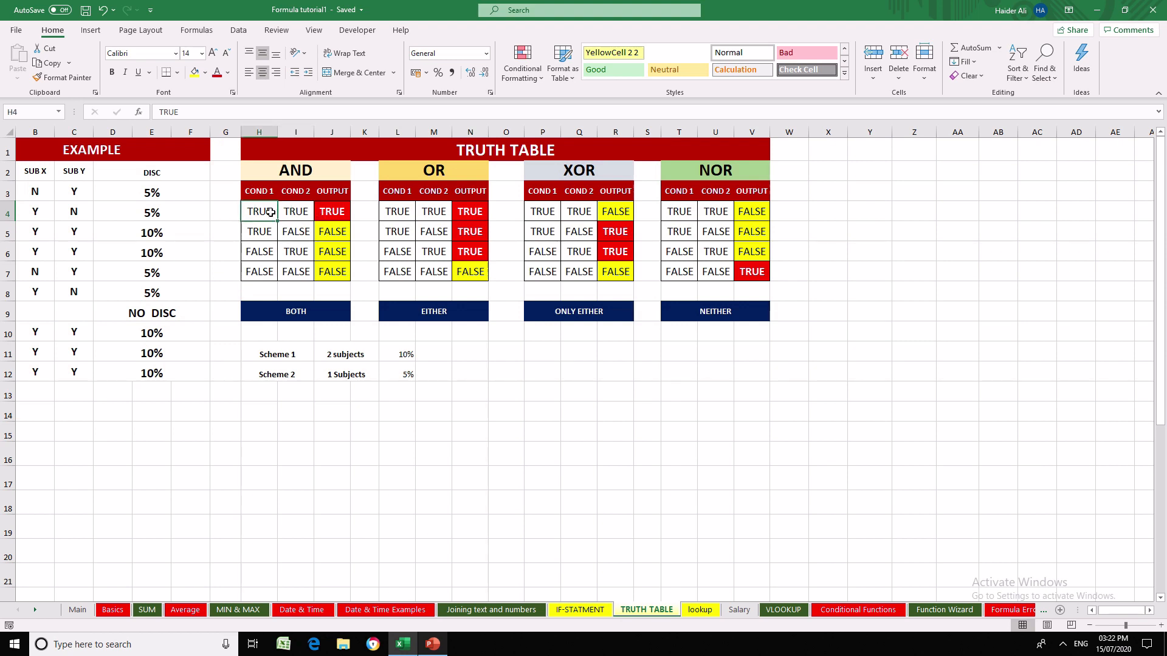
{"action": "left_click", "coordinate": [318, 233]}
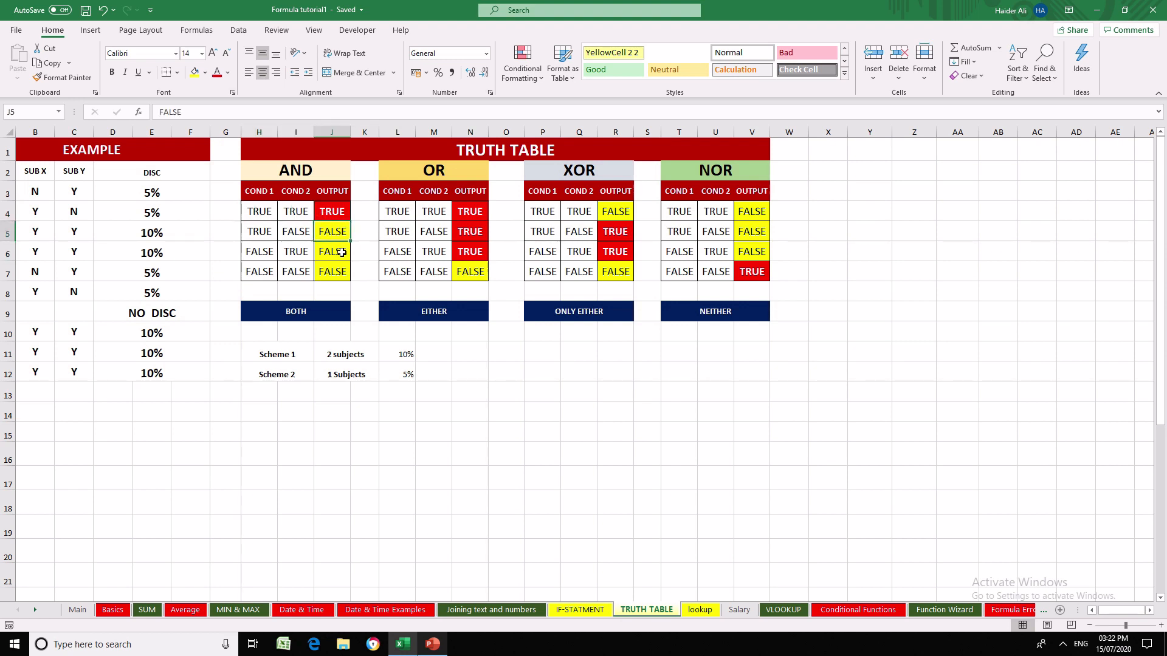
{"action": "left_click", "coordinate": [342, 253]}
{"action": "left_click", "coordinate": [333, 278]}
{"action": "left_click", "coordinate": [279, 270]}
{"action": "left_click", "coordinate": [265, 269]}
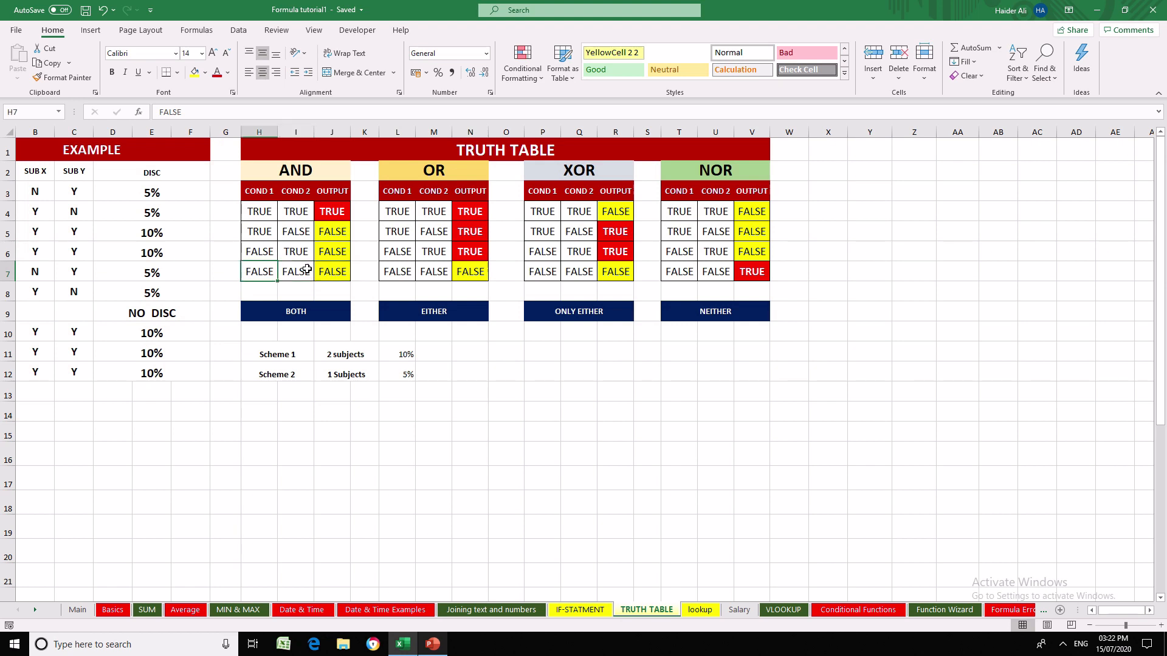
{"action": "left_click", "coordinate": [307, 270]}
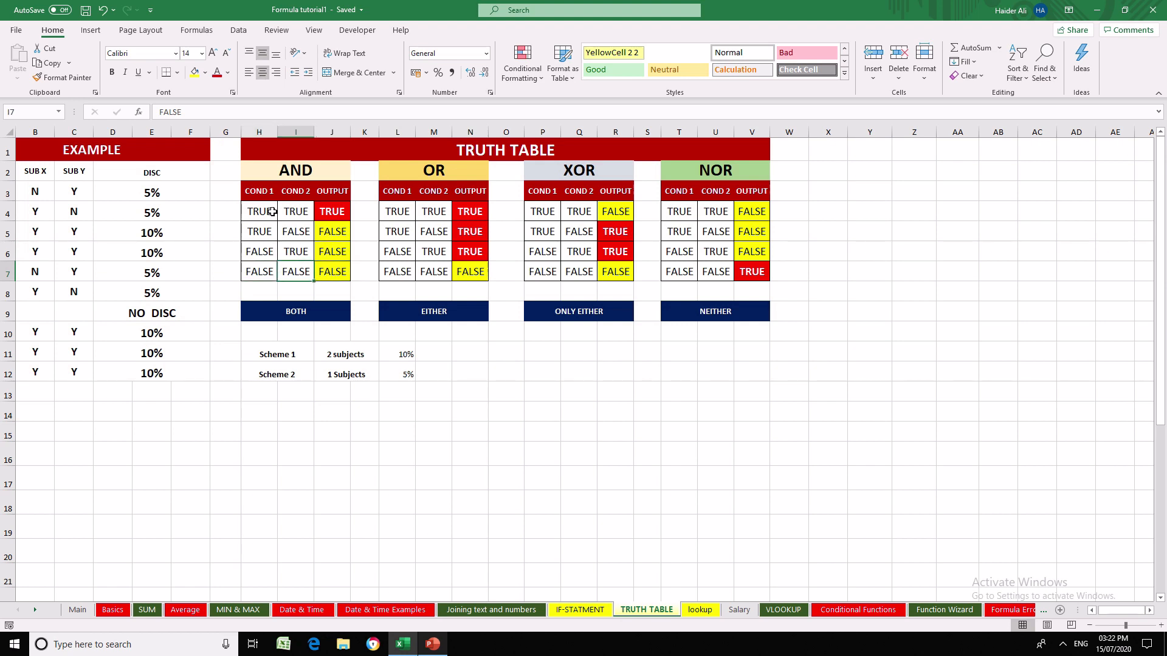
- Examine the OR truth table row by row, comparing its conditions with each output
{"action": "left_click", "coordinate": [434, 174]}
{"action": "left_click", "coordinate": [396, 216]}
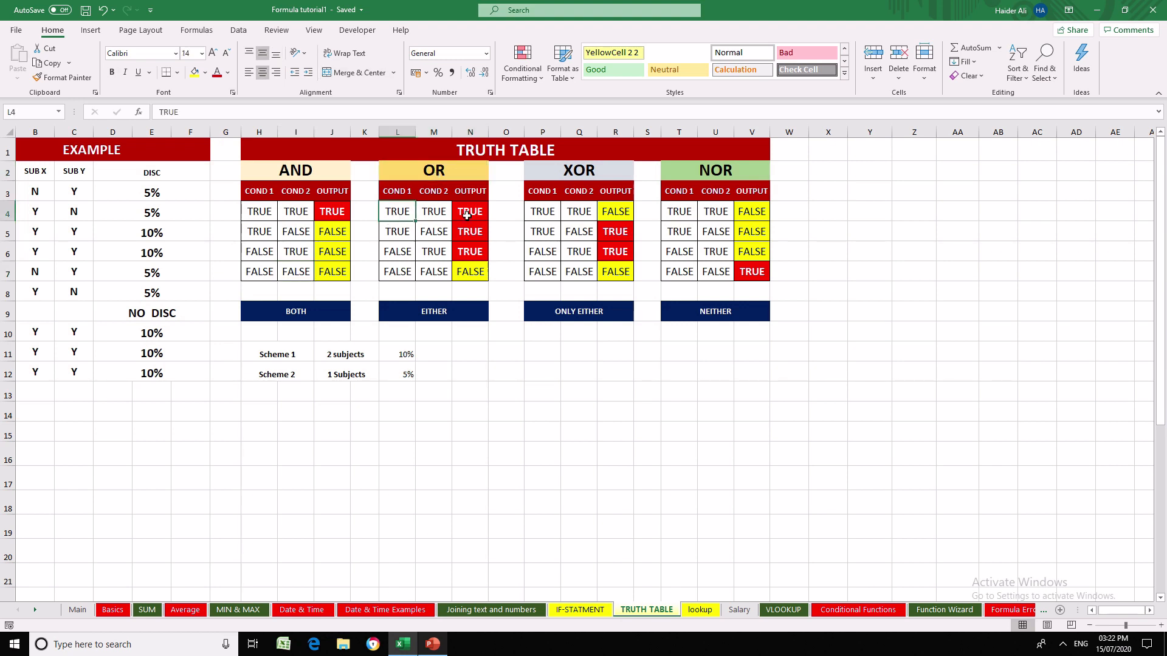
{"action": "left_click", "coordinate": [467, 214]}
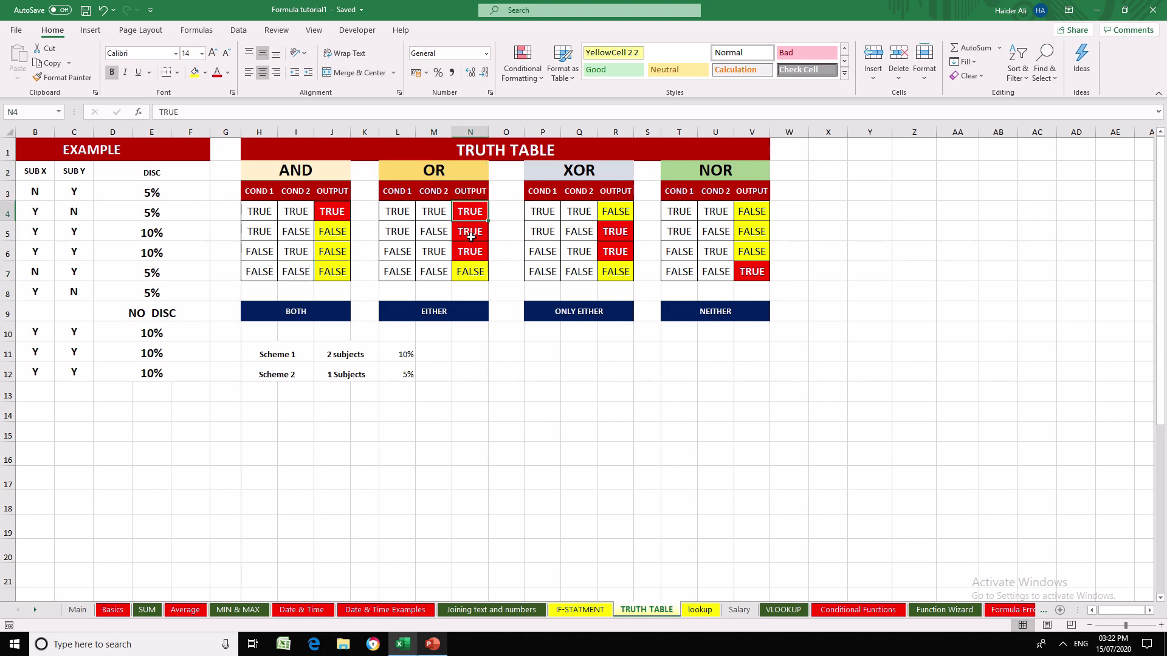
{"action": "left_click", "coordinate": [470, 237]}
{"action": "left_click", "coordinate": [468, 251]}
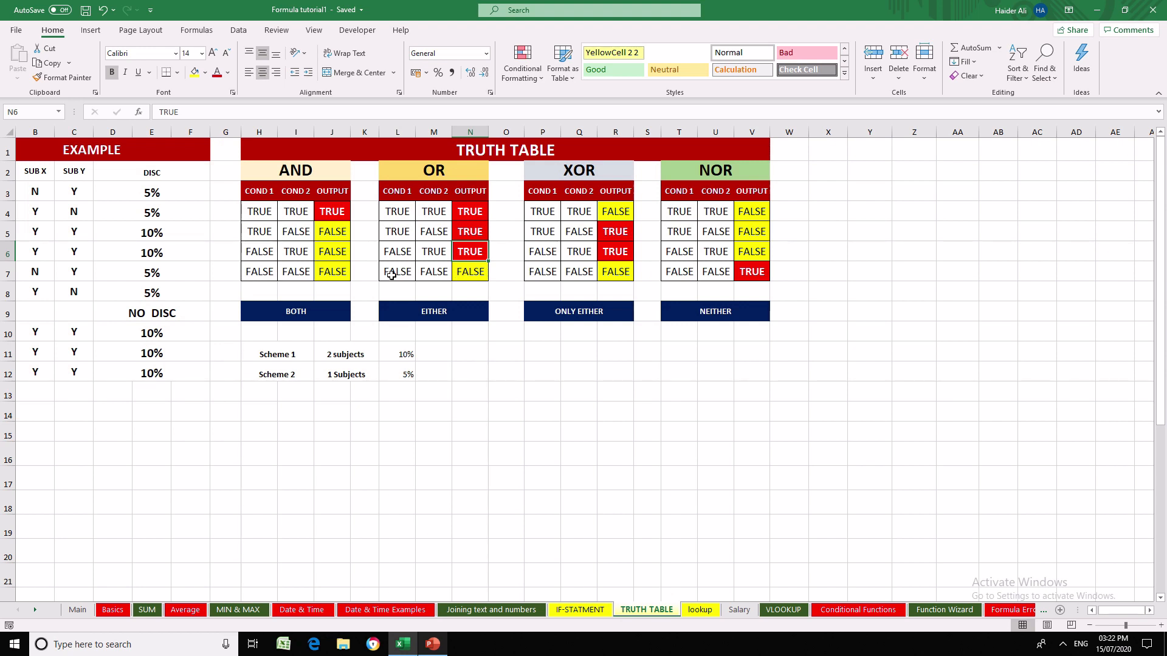
{"action": "left_click", "coordinate": [473, 274]}
{"action": "left_click", "coordinate": [494, 353]}
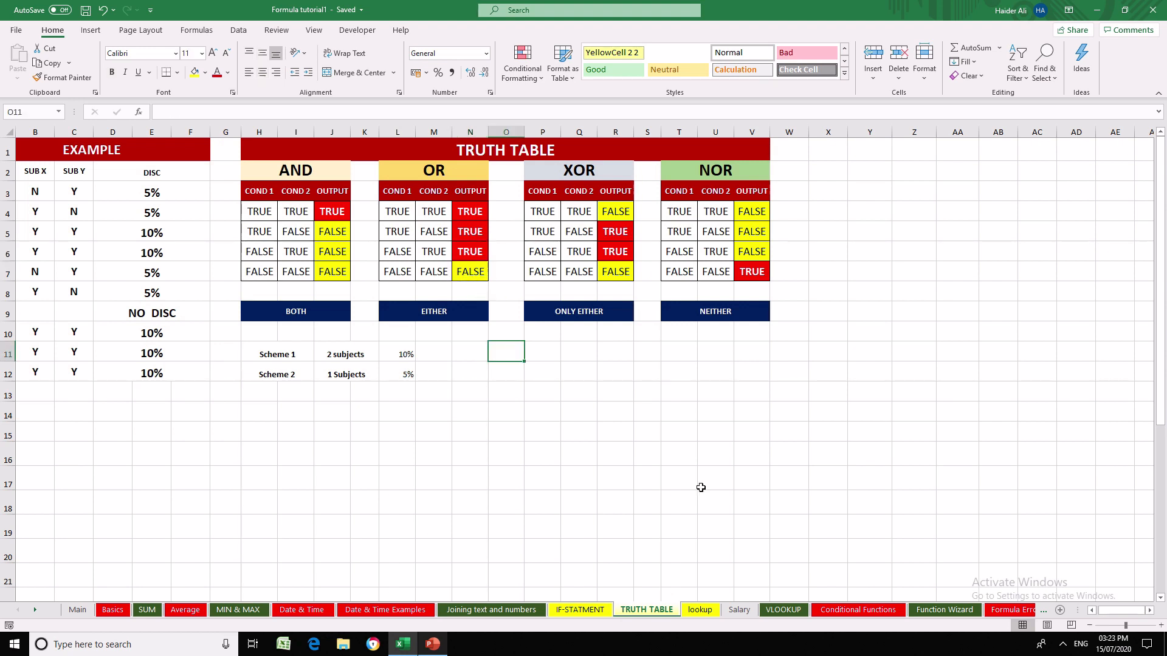
- Return to the Salary sheet and copy the Front of House header from I15 to O15
{"action": "left_click", "coordinate": [699, 610]}
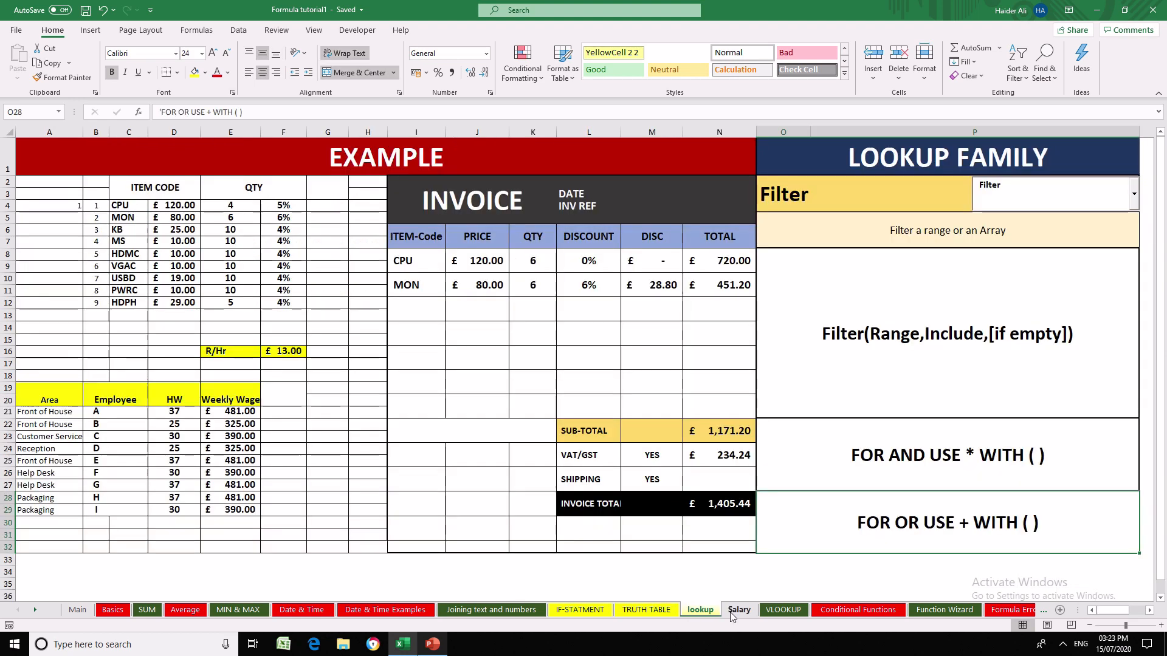
{"action": "left_click", "coordinate": [735, 611]}
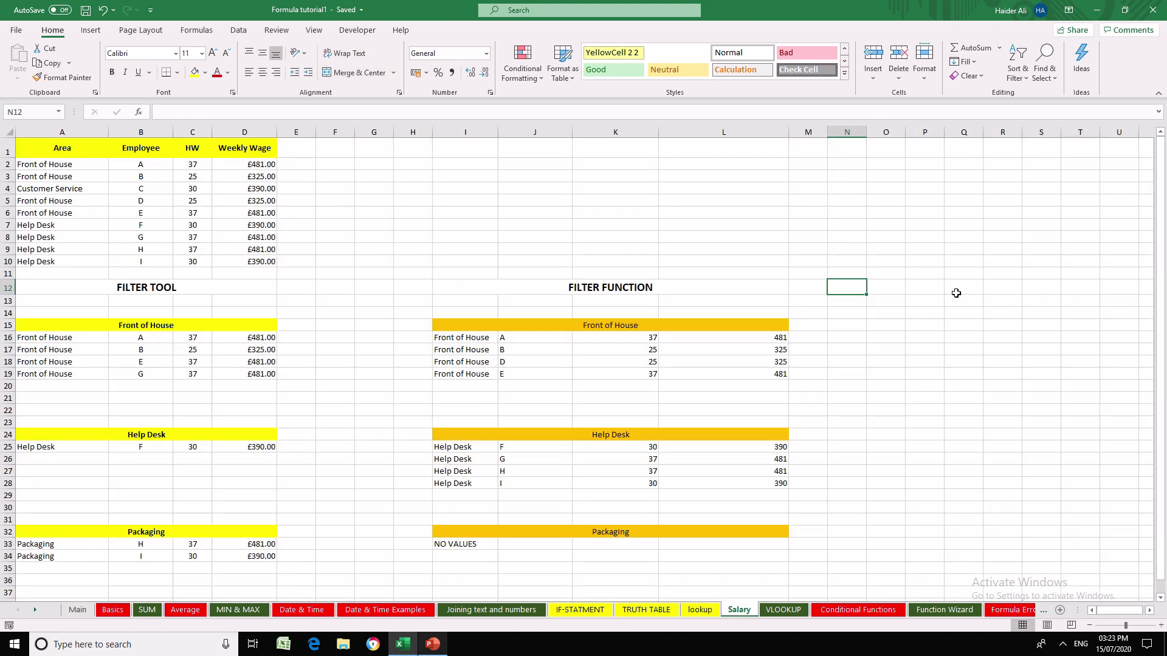
{"action": "key", "text": "Left"}
{"action": "key", "text": "Left"}
{"action": "key", "text": "Down"}
{"action": "key", "text": "Down"}
{"action": "key", "text": "Down"}
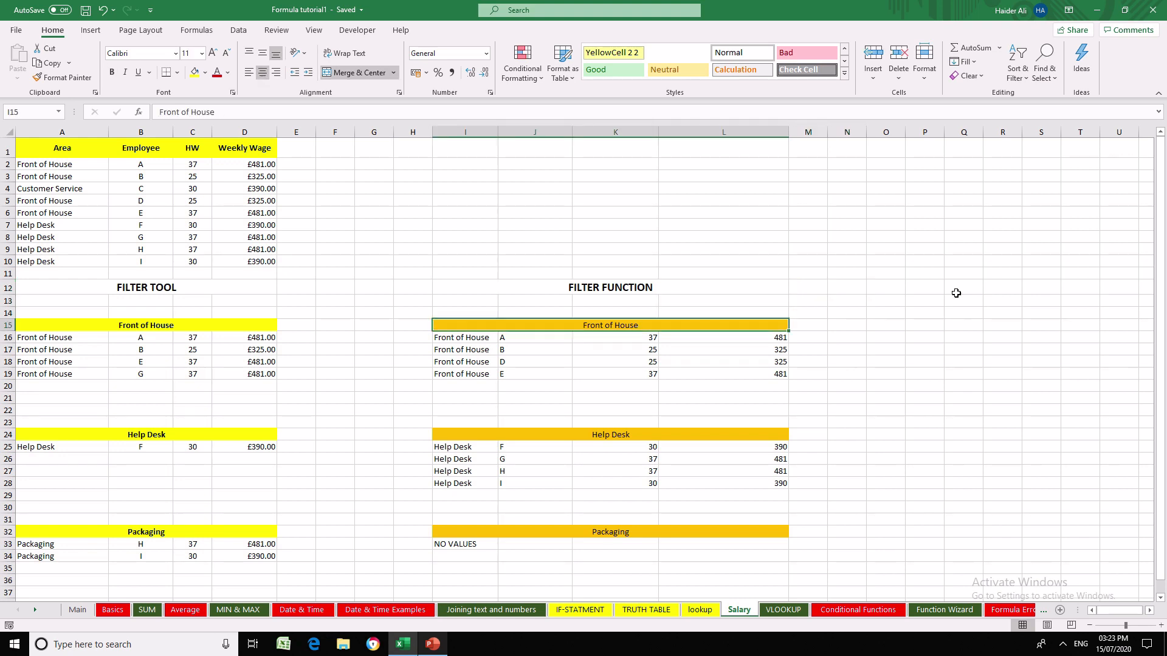
{"action": "key", "text": "ctrl+c"}
{"action": "key", "text": "Right"}
{"action": "key", "text": "Right"}
{"action": "key", "text": "Right"}
{"action": "key", "text": "Return"}
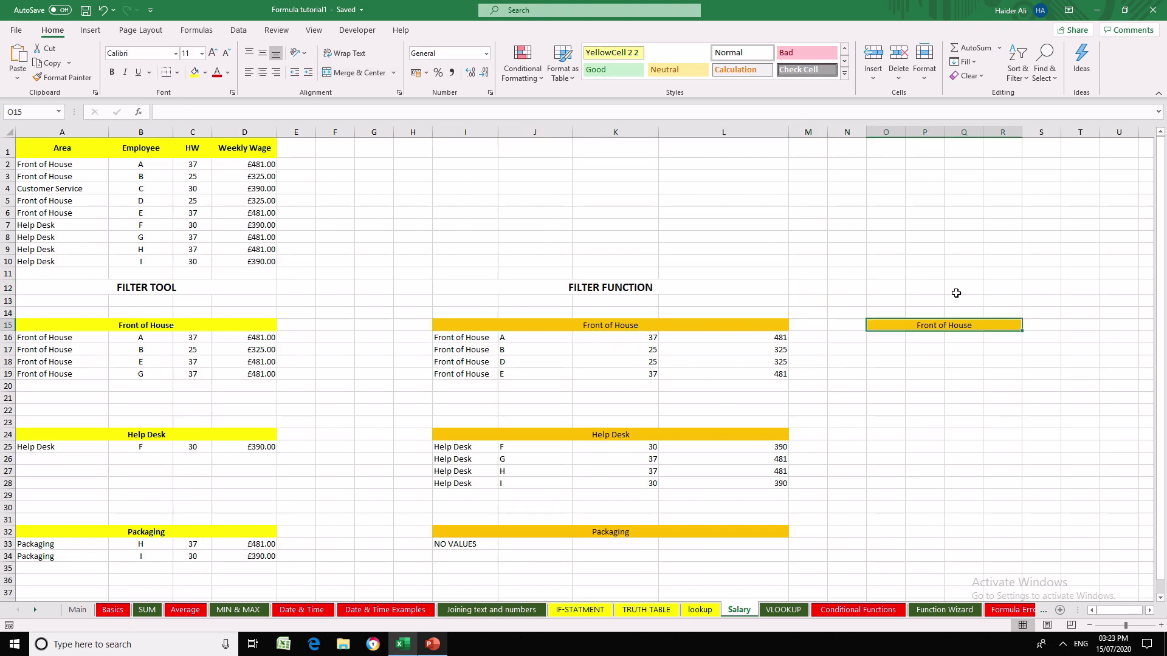
- Delete the empty columns F and G, and widen columns M, N and P beneath the copied Front of House header
{"action": "key", "text": "Left"}
{"action": "key", "text": "Left"}
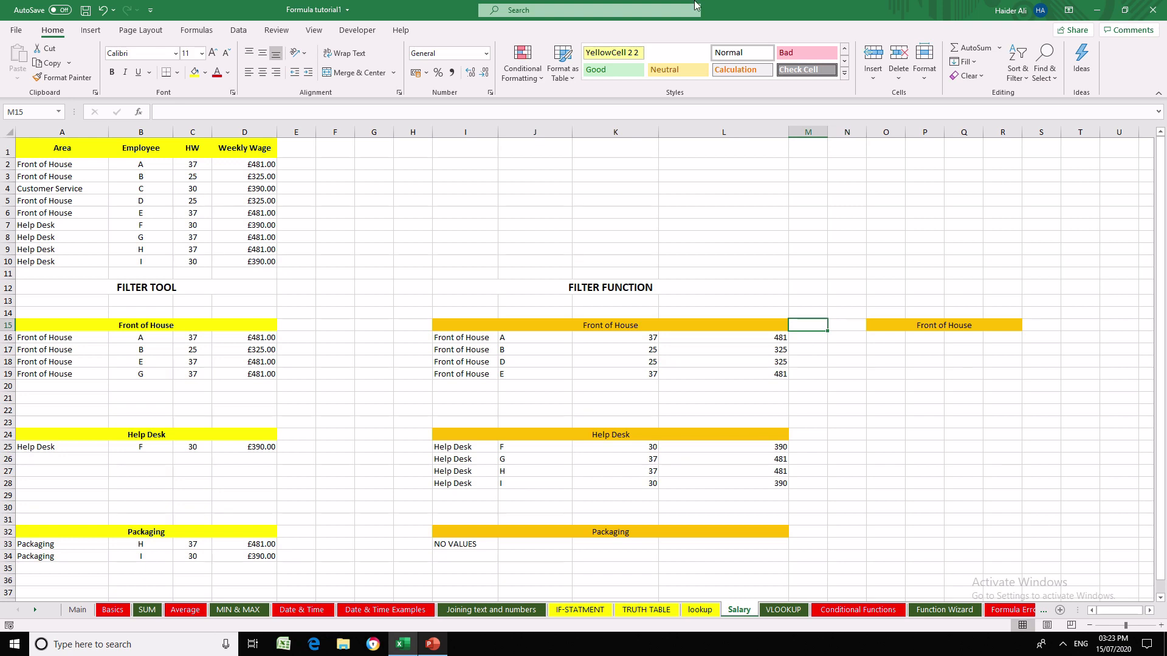
{"action": "left_click_drag", "start_coordinate": [335, 132], "coordinate": [381, 129]}
{"action": "right_click", "coordinate": [381, 130]}
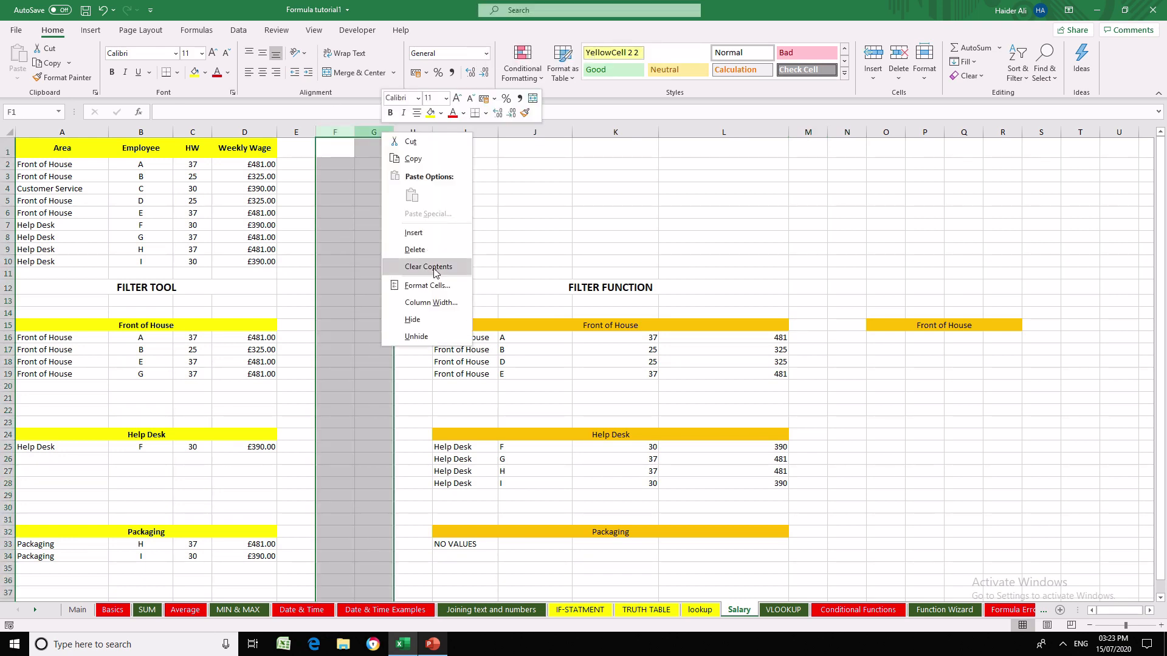
{"action": "left_click", "coordinate": [468, 247]}
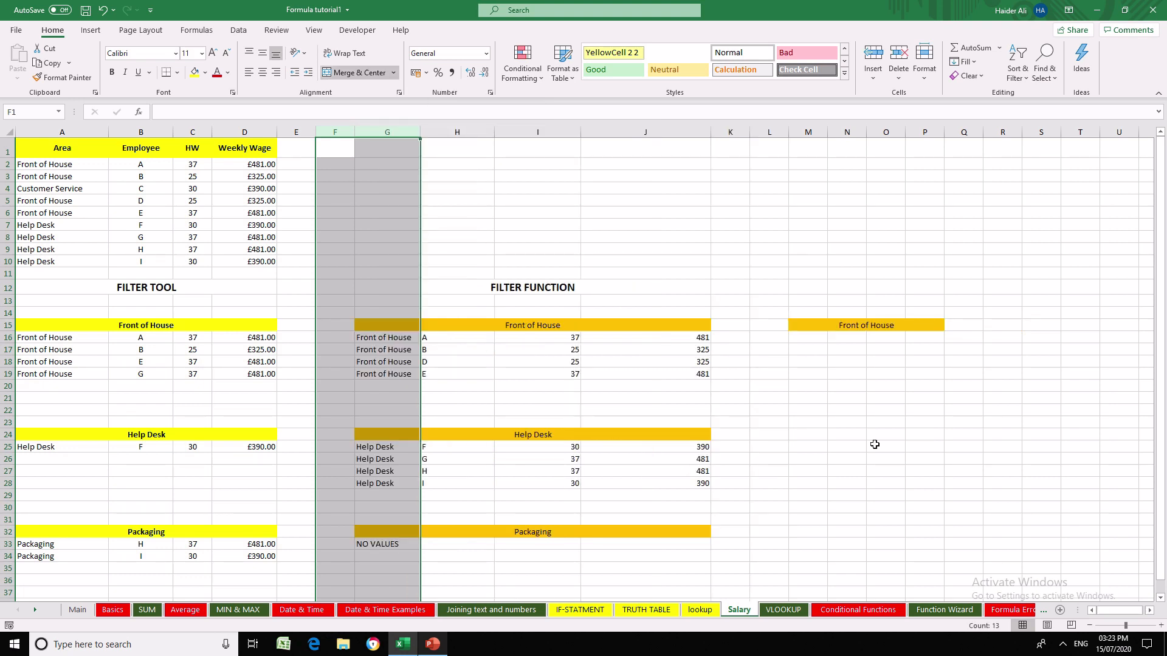
{"action": "left_click", "coordinate": [874, 445]}
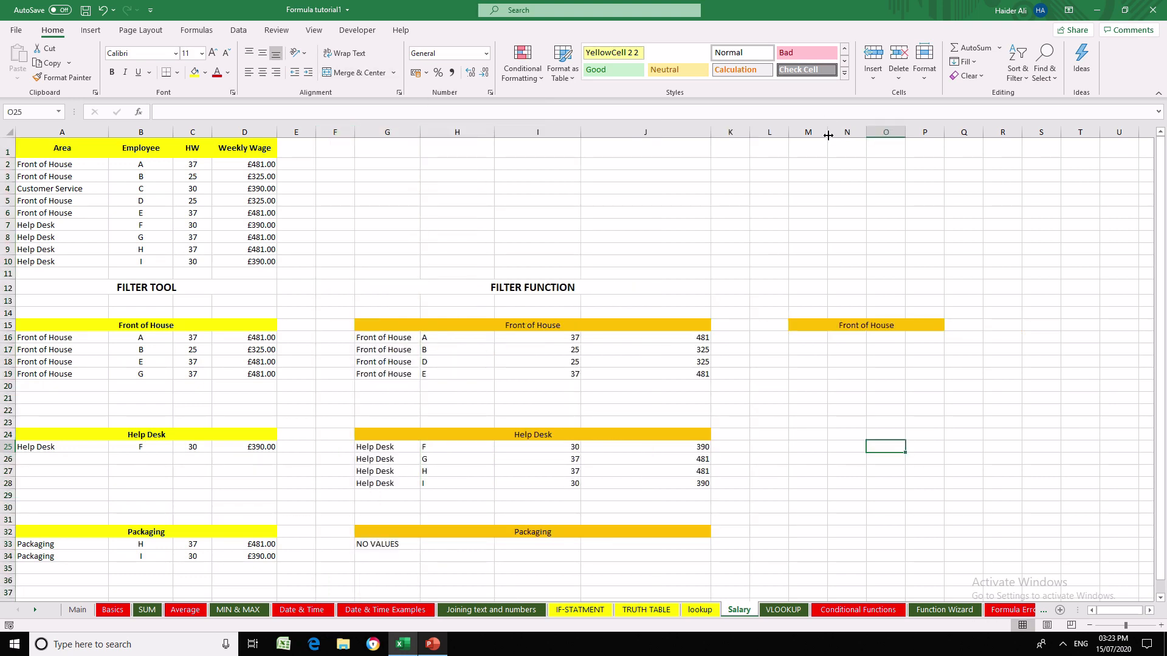
{"action": "left_click_drag", "start_coordinate": [828, 135], "coordinate": [919, 134]}
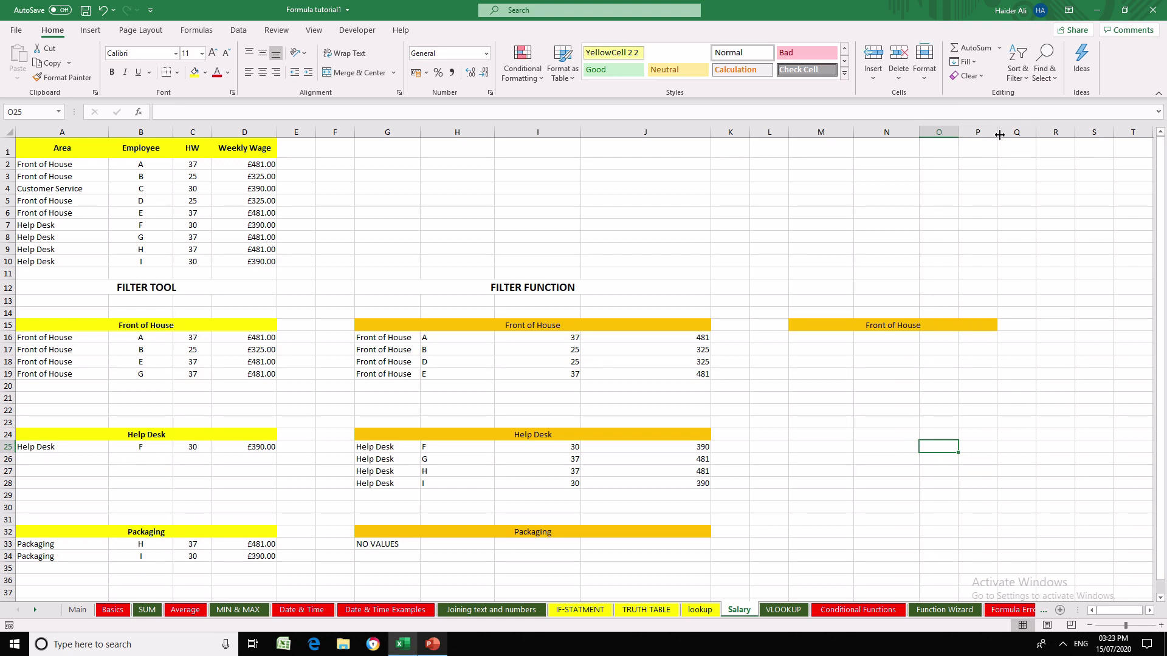
{"action": "left_click_drag", "start_coordinate": [999, 135], "coordinate": [1029, 135]}
- Extend the copied Front of House header in M15 to read "Front of House Full time contract"
{"action": "left_click", "coordinate": [971, 328]}
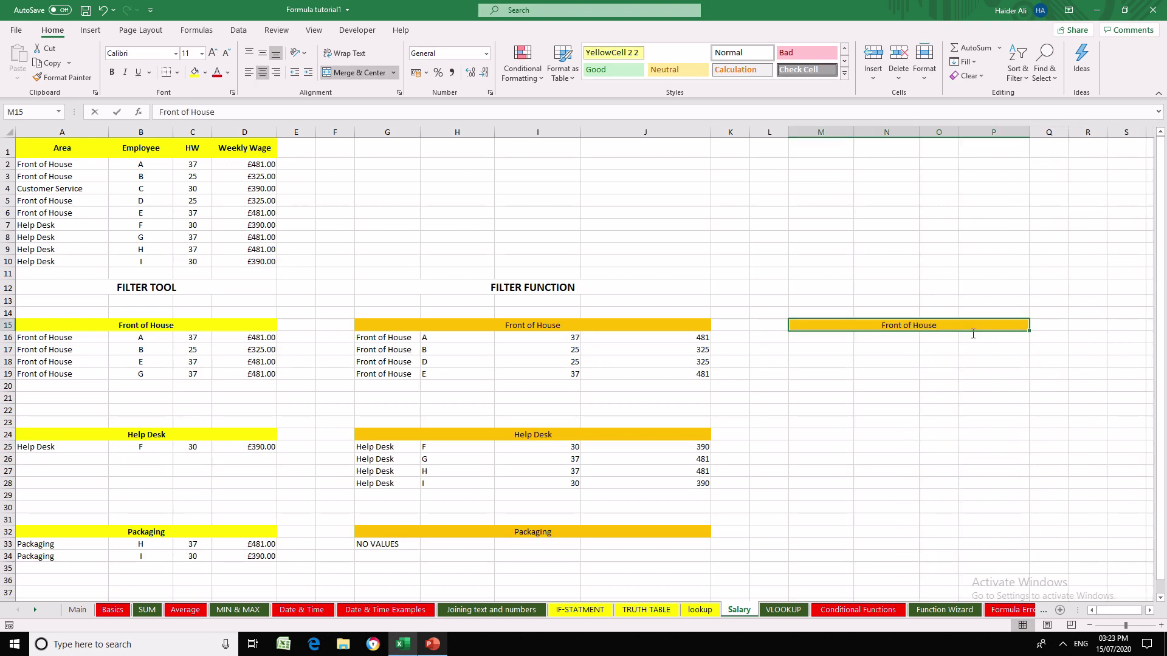
{"action": "double_click", "coordinate": [949, 324]}
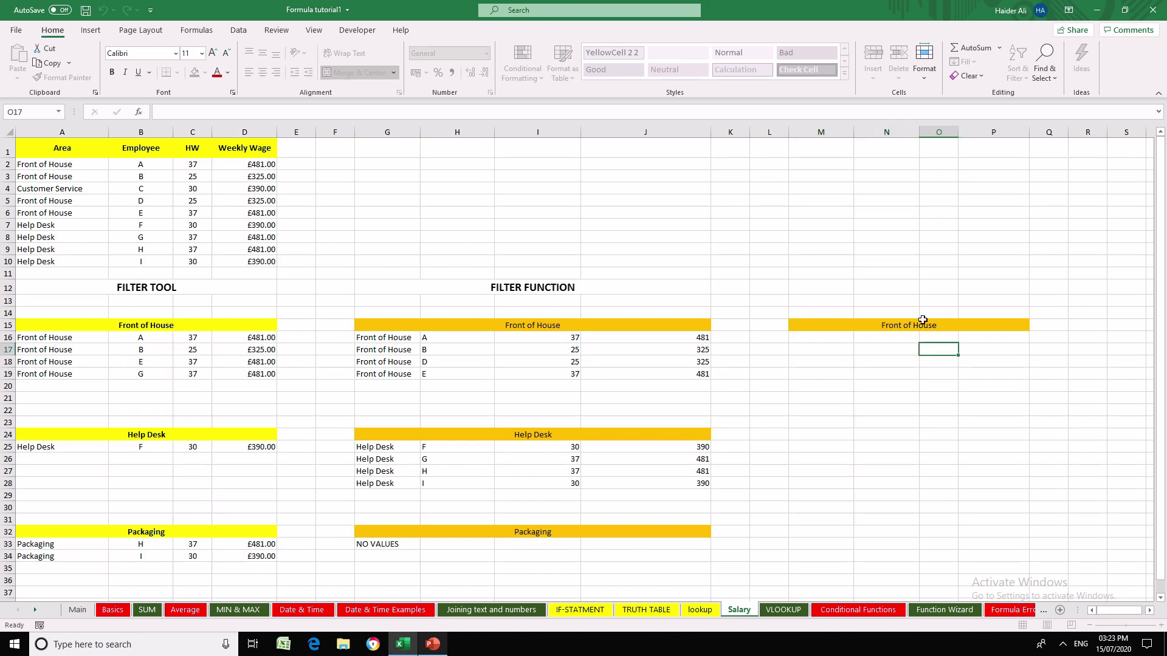
{"action": "left_click", "coordinate": [922, 348]}
{"action": "left_click", "coordinate": [943, 329]}
{"action": "double_click", "coordinate": [943, 328]}
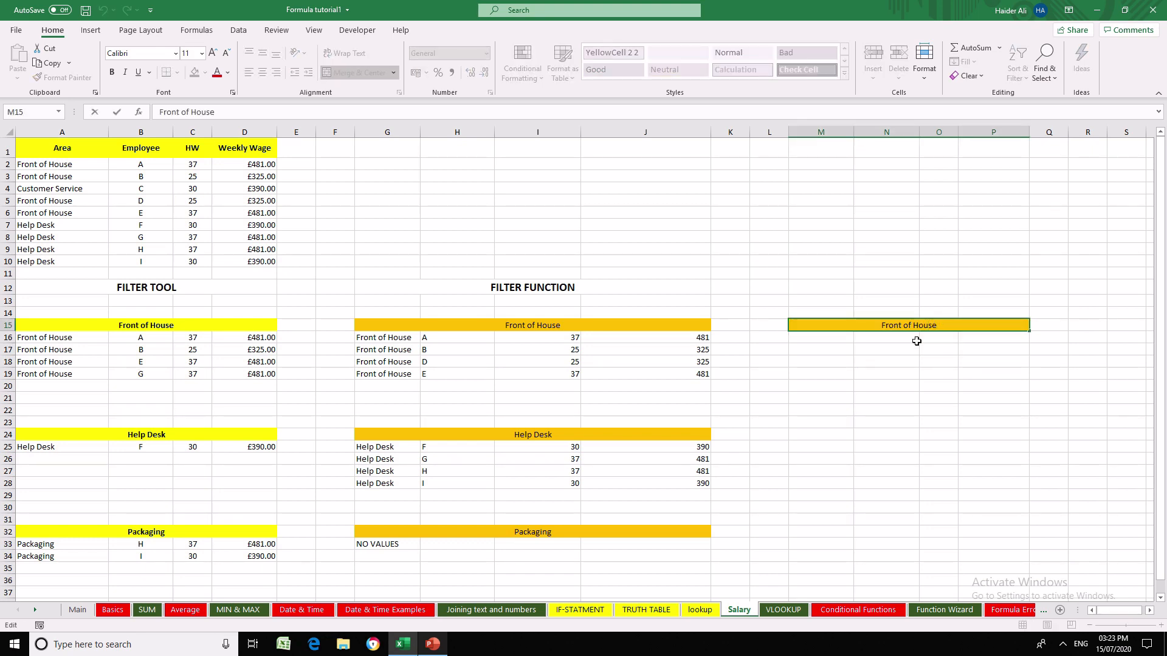
{"action": "key", "text": "Escape"}
{"action": "double_click", "coordinate": [950, 324]}
{"action": "type", "text": "Full time "}
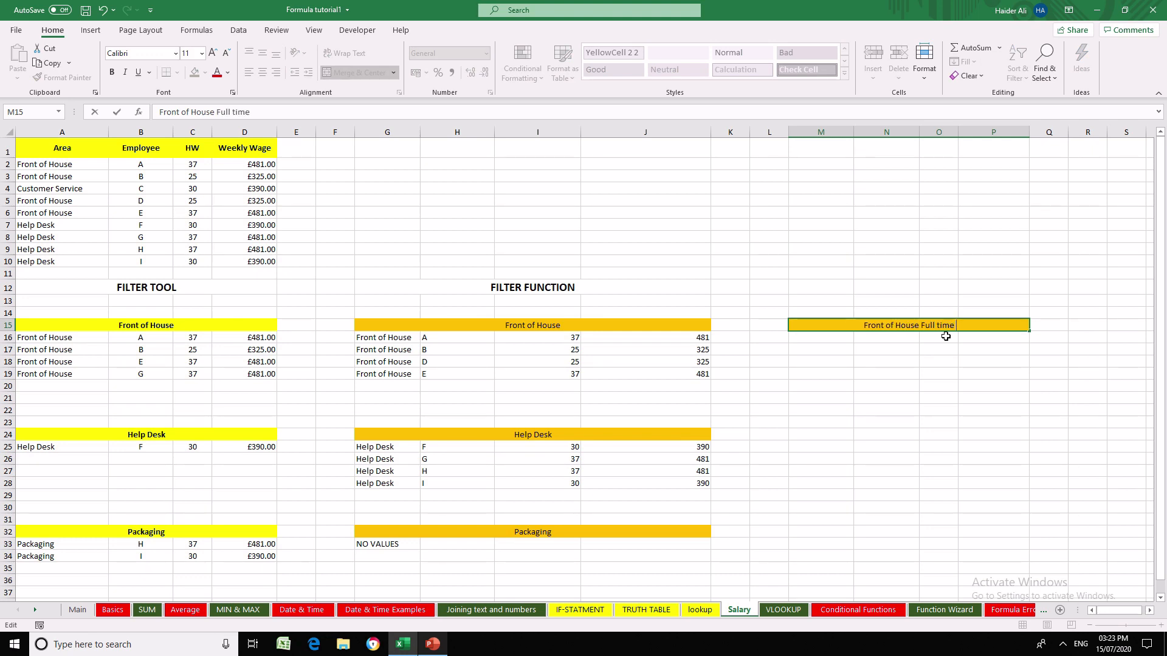
{"action": "type", "text": "contract"}
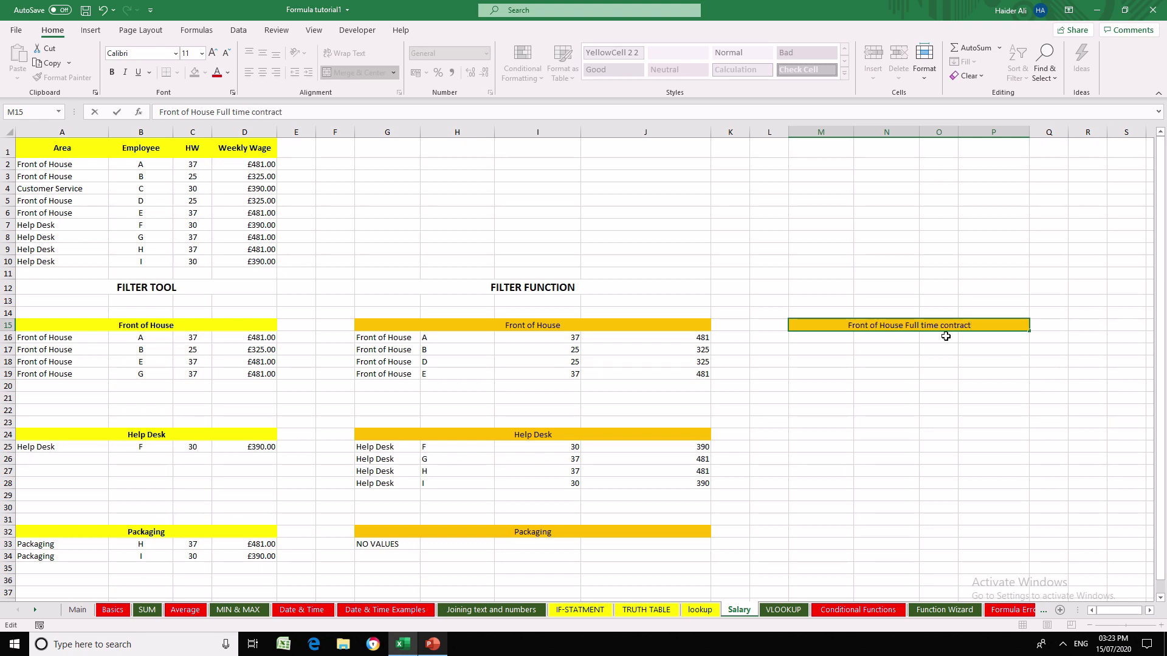
{"action": "key", "text": "Return"}
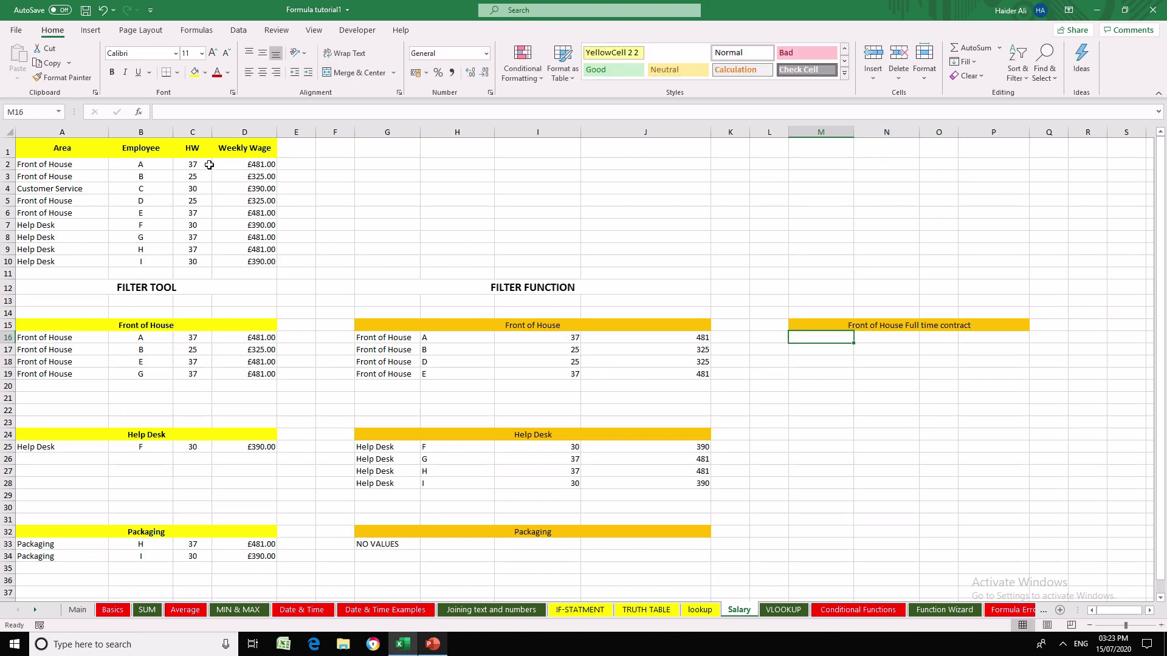
- Check the hours in the HW column and begin a FILTER formula in M16 with A2:D10 as its array
{"action": "left_click", "coordinate": [209, 164]}
{"action": "left_click", "coordinate": [202, 184]}
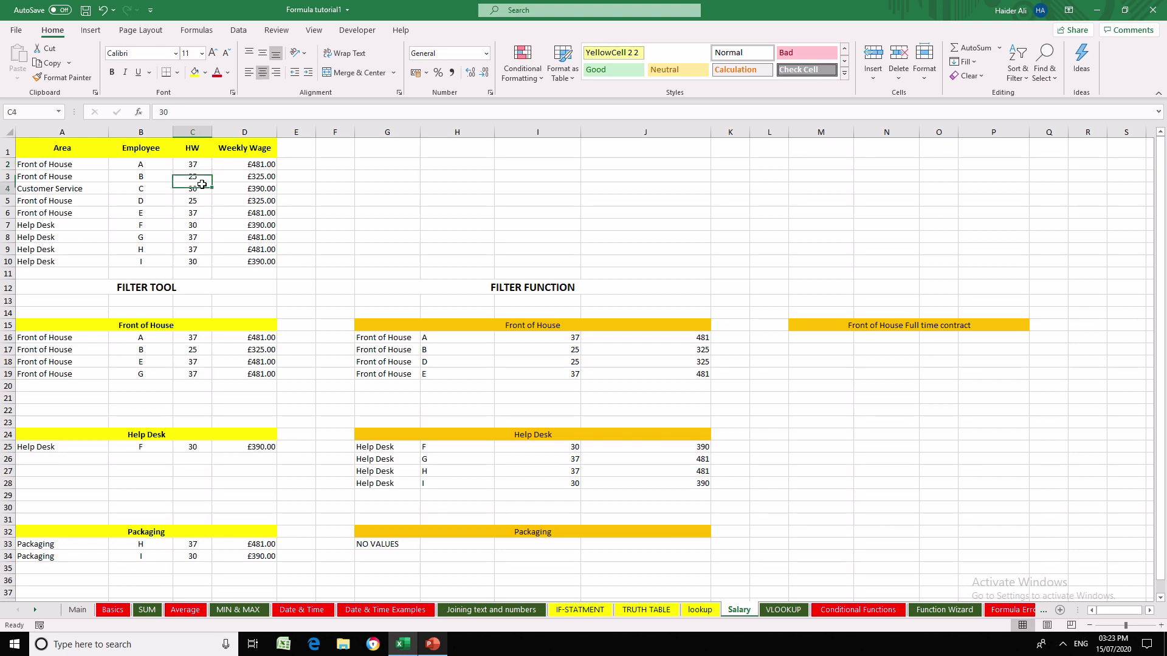
{"action": "left_click", "coordinate": [199, 197]}
{"action": "left_click", "coordinate": [191, 223]}
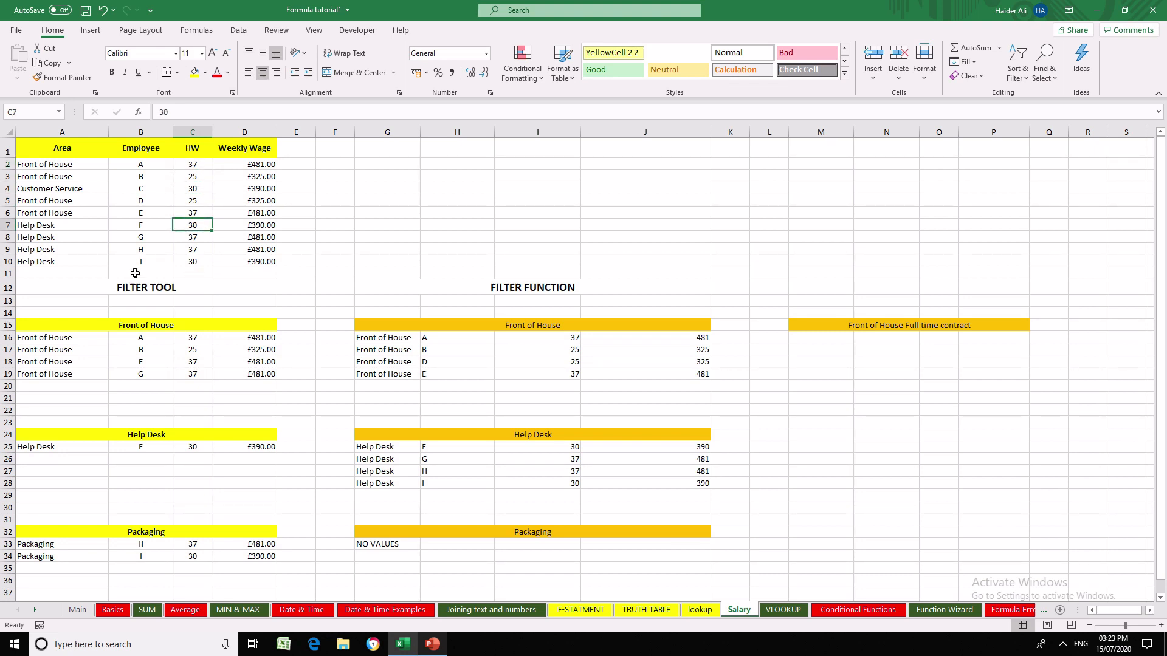
{"action": "left_click", "coordinate": [826, 336]}
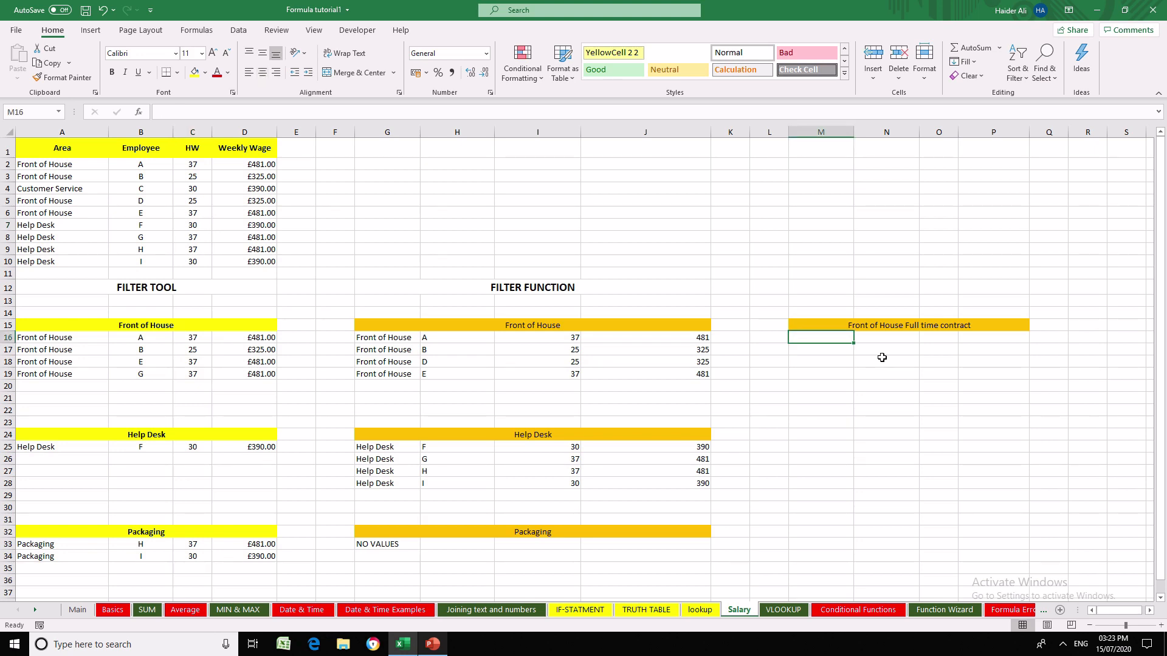
{"action": "type", "text": "=filter("}
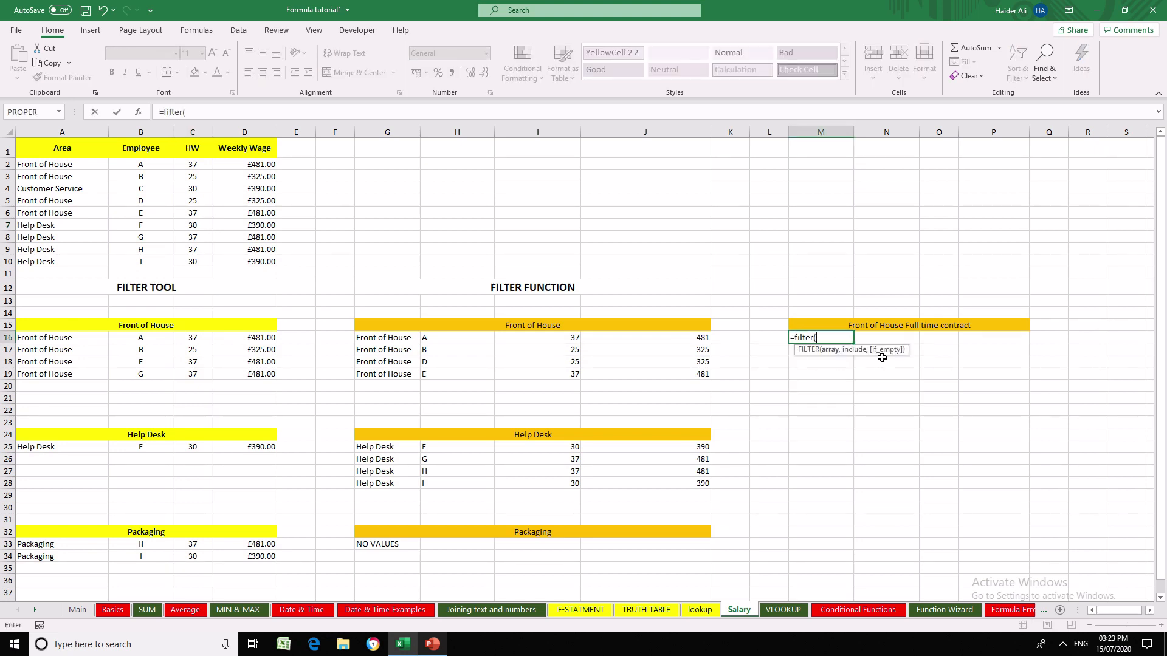
{"action": "left_click_drag", "start_coordinate": [103, 165], "coordinate": [265, 256]}
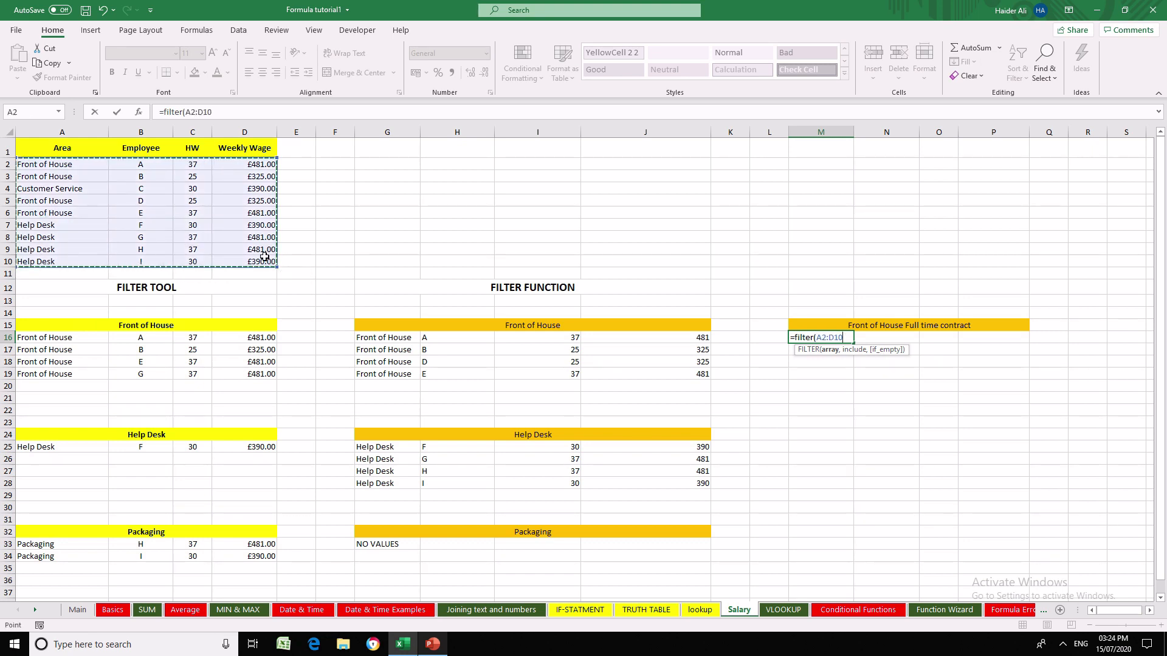
{"action": "type", "text": ",("}
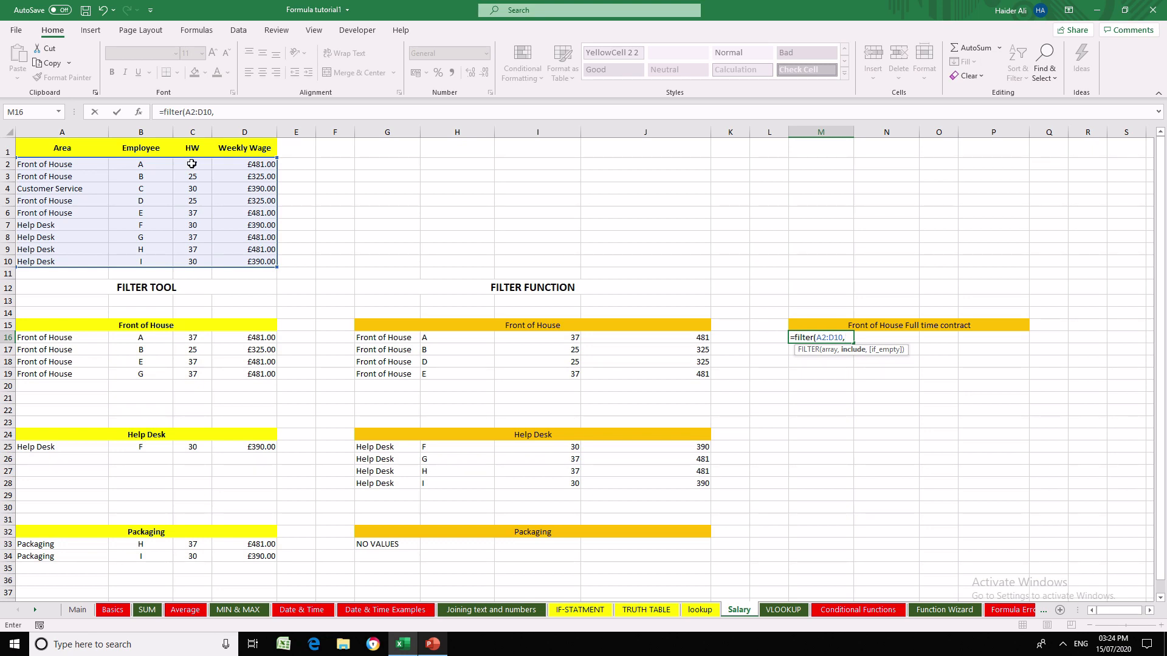
- Add the criterion (A2:A10=G15) to the FILTER formula in M16 to match the Front of House area
{"action": "type", "text": "("}
{"action": "left_click_drag", "start_coordinate": [61, 164], "coordinate": [61, 259]}
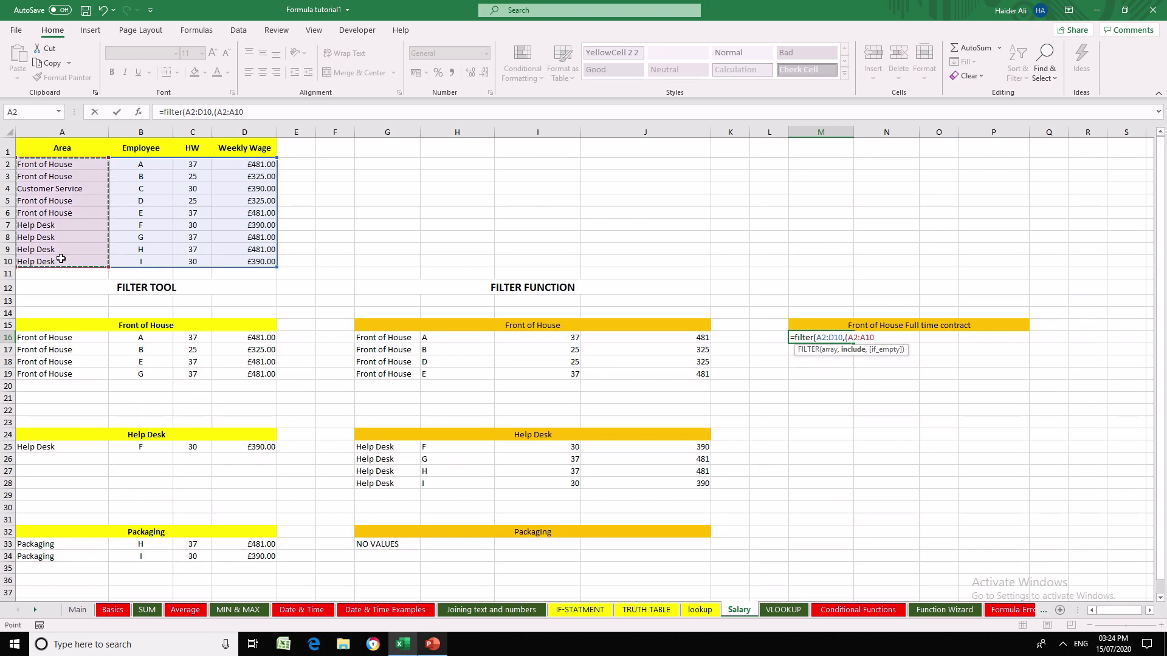
{"action": "type", "text": "="}
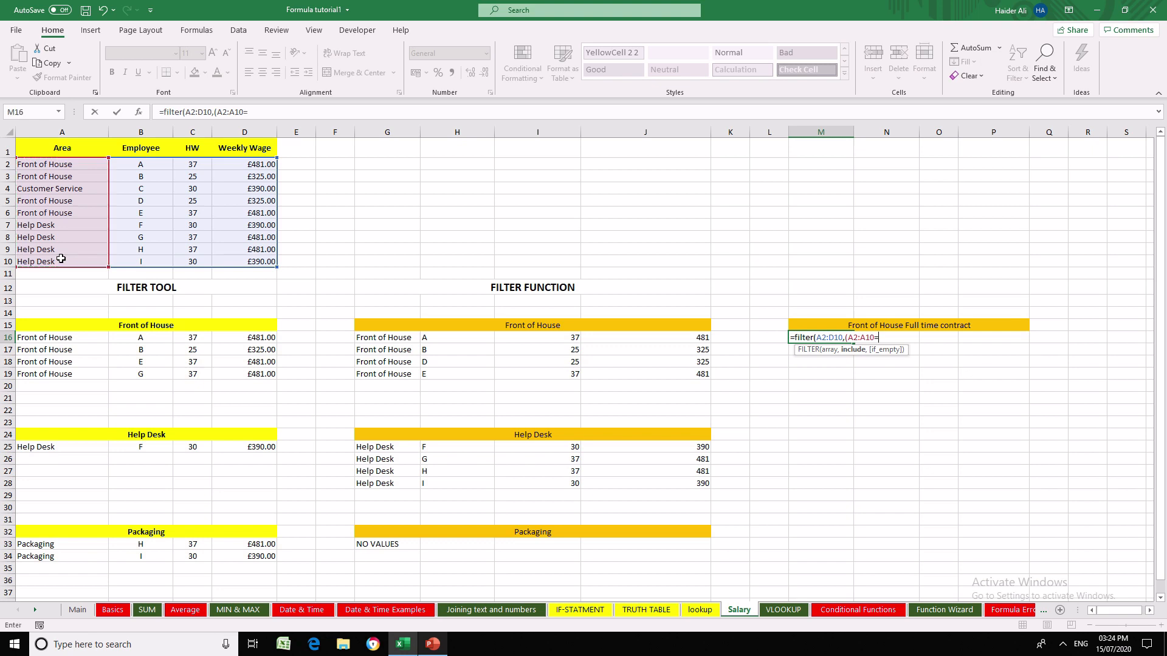
{"action": "left_click", "coordinate": [511, 325]}
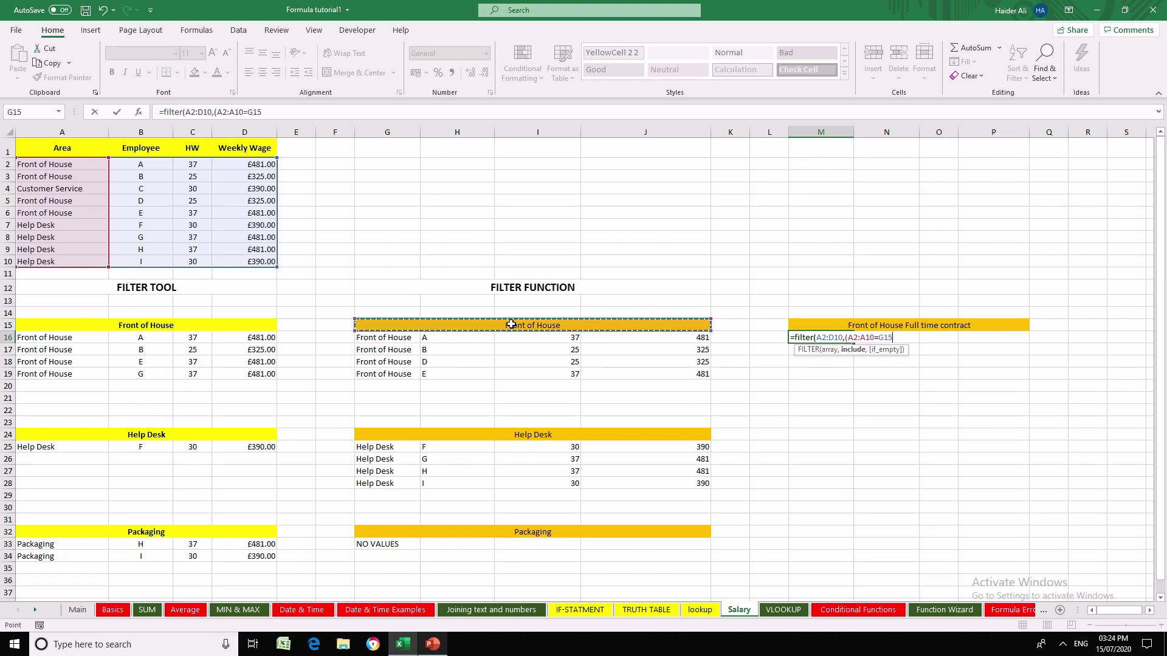
{"action": "type", "text": ")"}
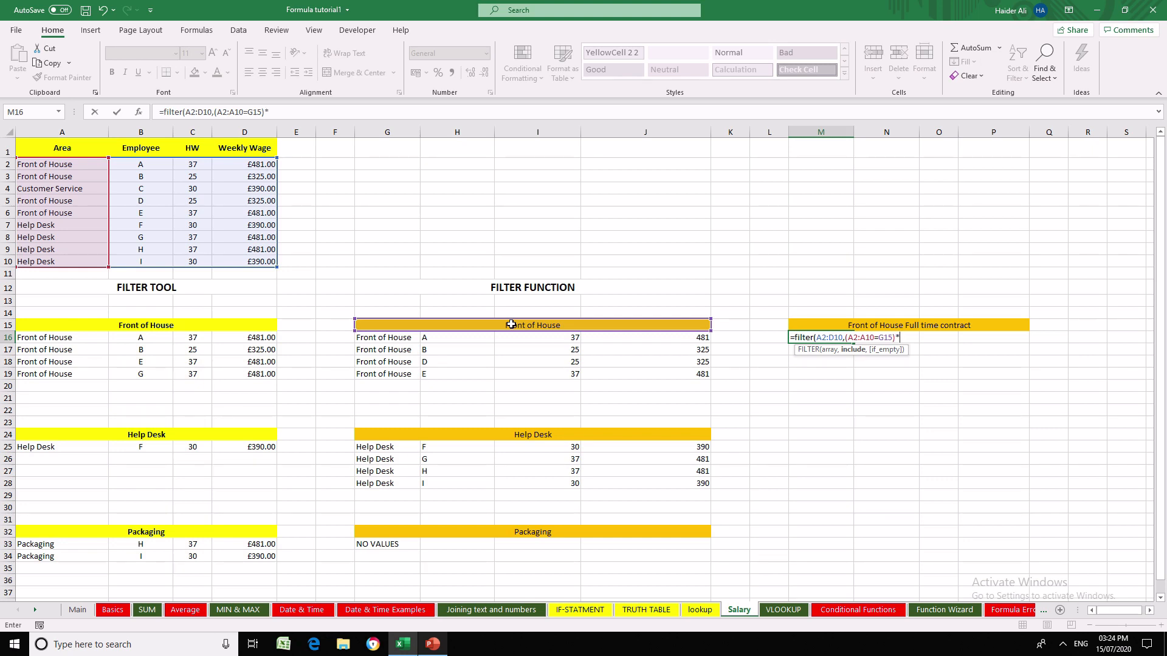
- Add the AND criterion *(C2:C10=37) to the formula in M16 and complete the formula
{"action": "type", "text": "*("}
{"action": "left_click_drag", "start_coordinate": [193, 166], "coordinate": [191, 259]}
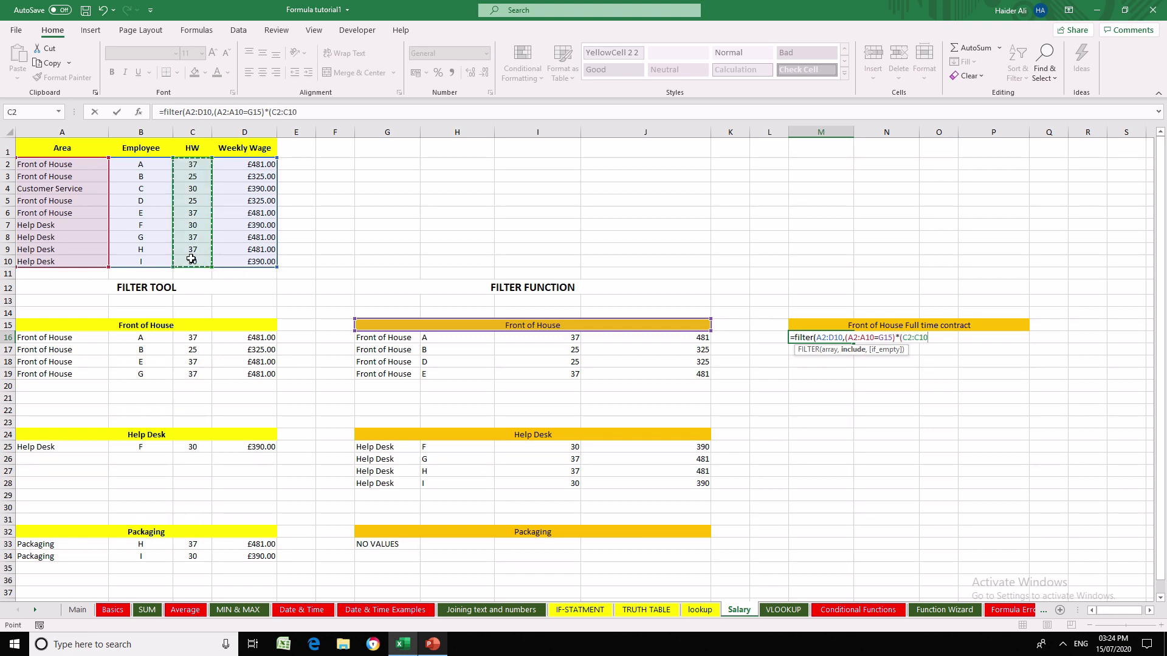
{"action": "type", "text": "=37"}
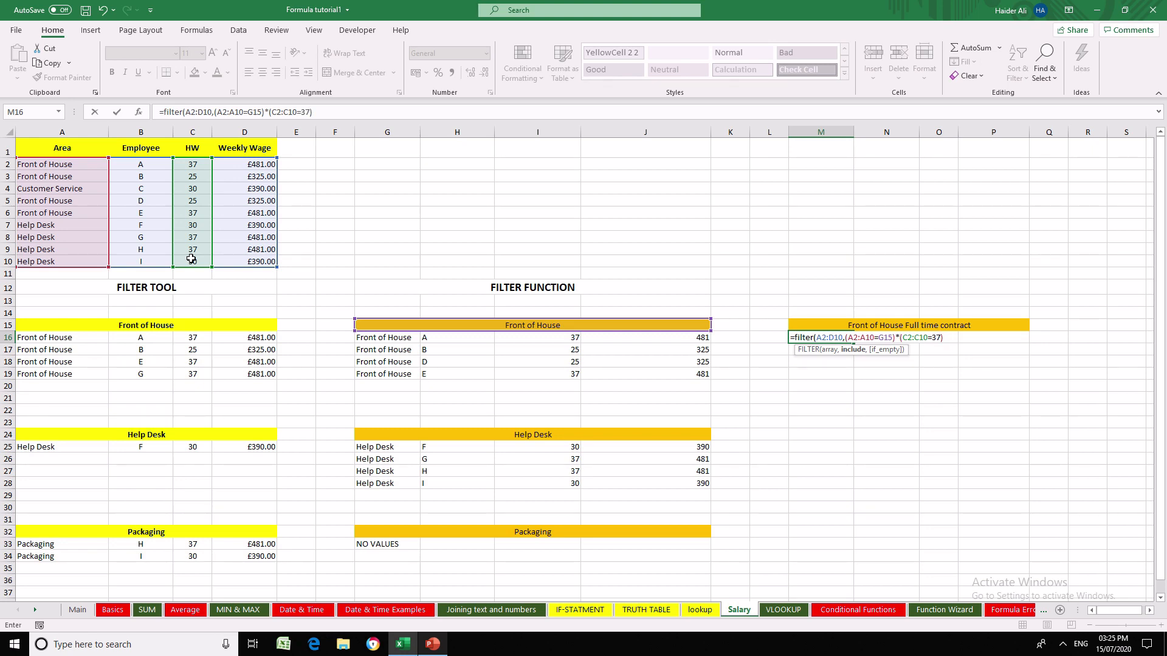
{"action": "type", "text": ")"}
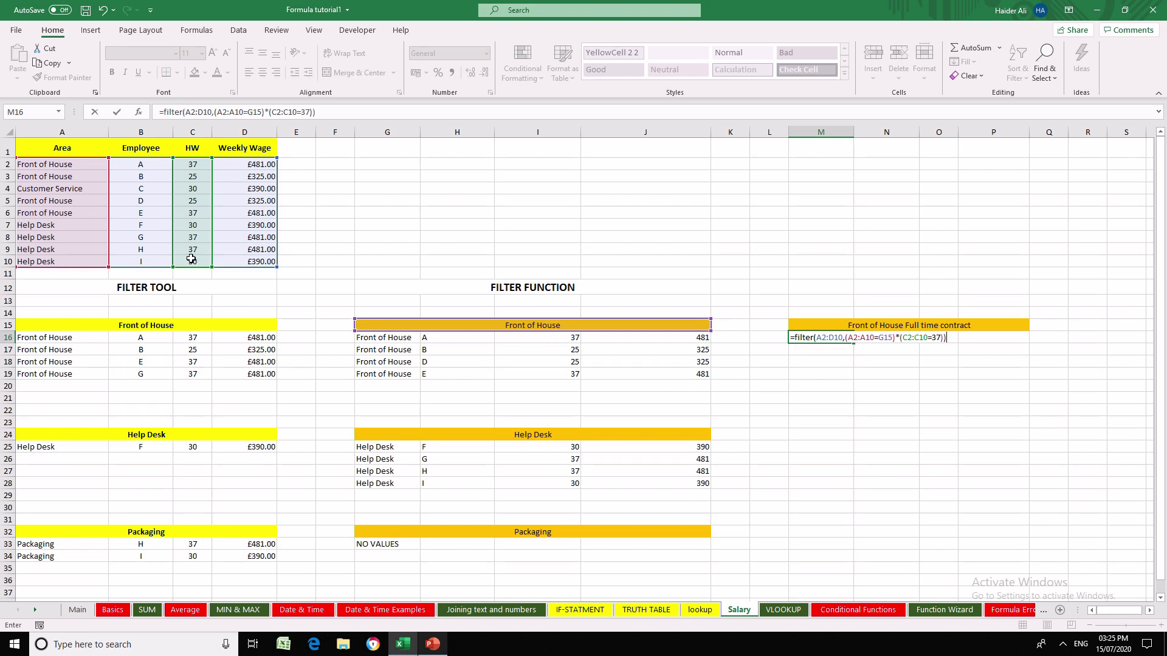
{"action": "key", "text": "Return"}
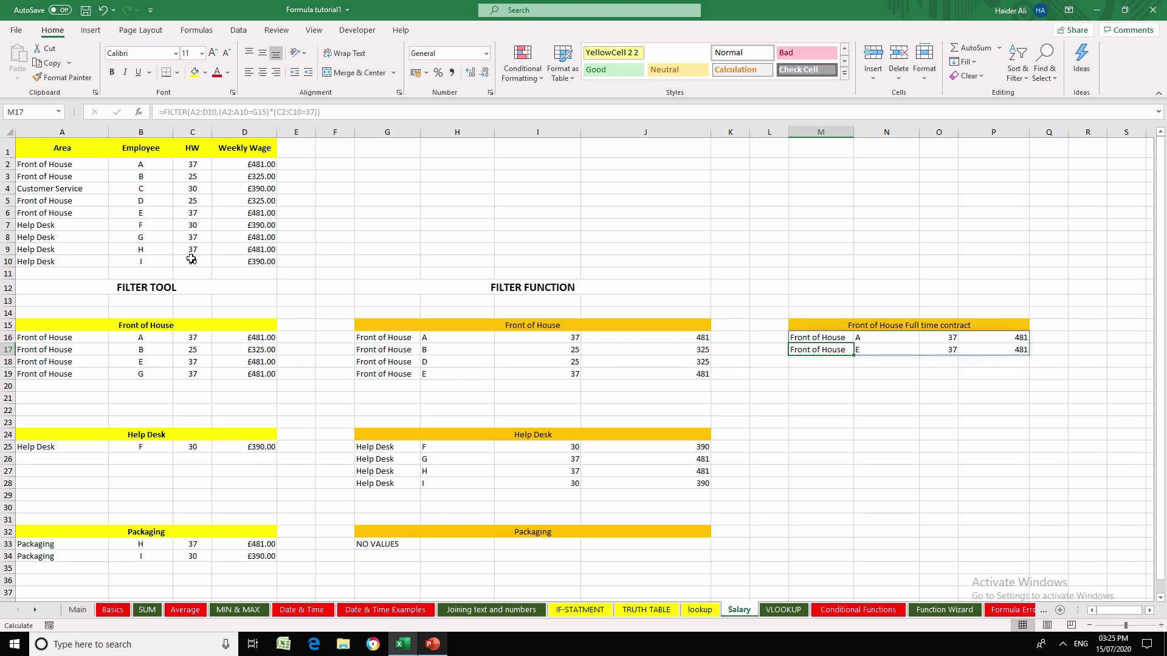
- Compare the hours in the Front of House FILTER results with the rows returned under Front of House Full time contract
{"action": "key", "text": "Left"}
{"action": "key", "text": "Left"}
{"action": "key", "text": "Left"}
{"action": "key", "text": "Left"}
{"action": "key", "text": "Left"}
{"action": "key", "text": "Up"}
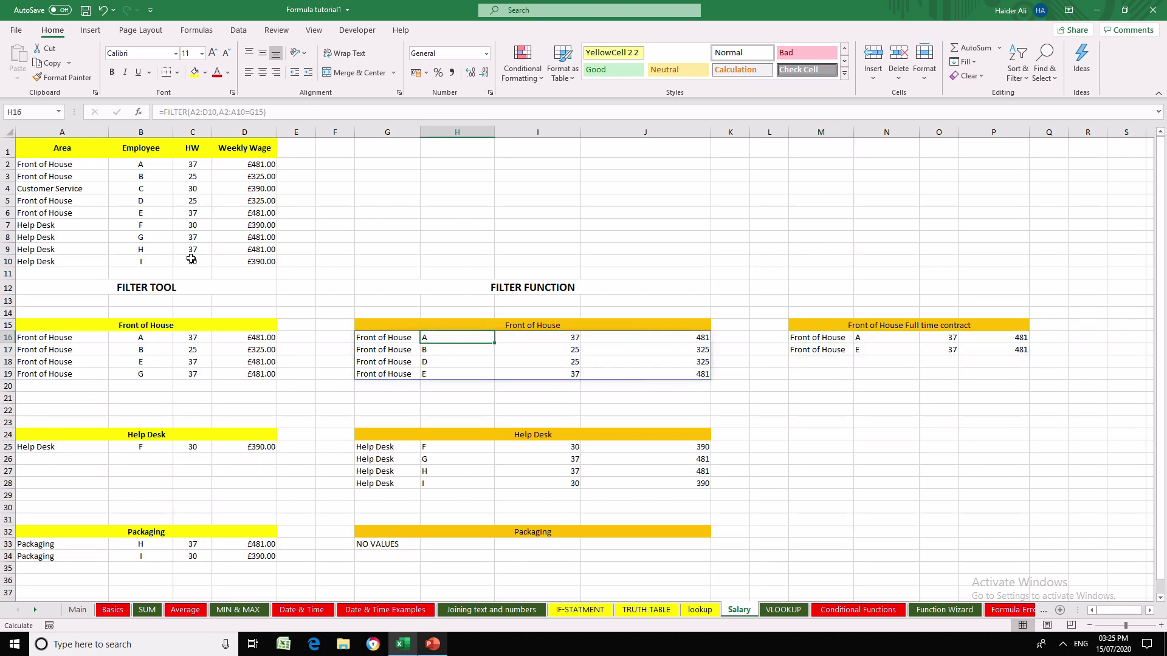
{"action": "key", "text": "Right"}
{"action": "key", "text": "Right"}
{"action": "key", "text": "Left"}
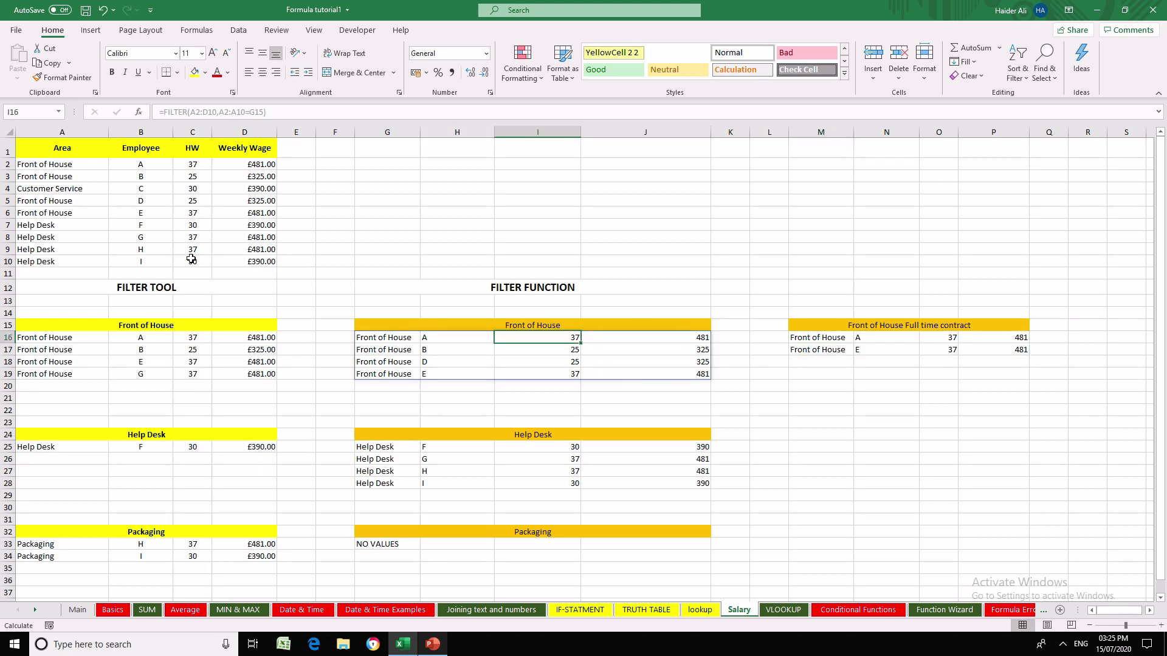
{"action": "key", "text": "Down"}
{"action": "key", "text": "Down"}
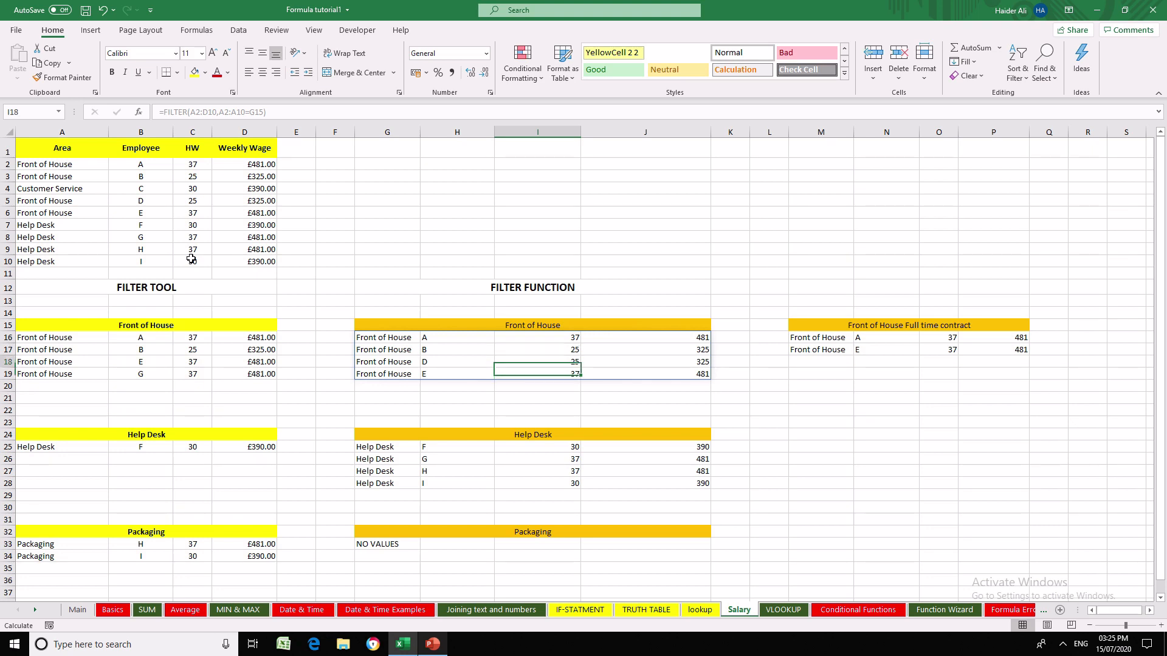
{"action": "key", "text": "Right"}
{"action": "key", "text": "Right"}
{"action": "key", "text": "Right"}
{"action": "key", "text": "Right"}
{"action": "key", "text": "Up"}
{"action": "key", "text": "Right"}
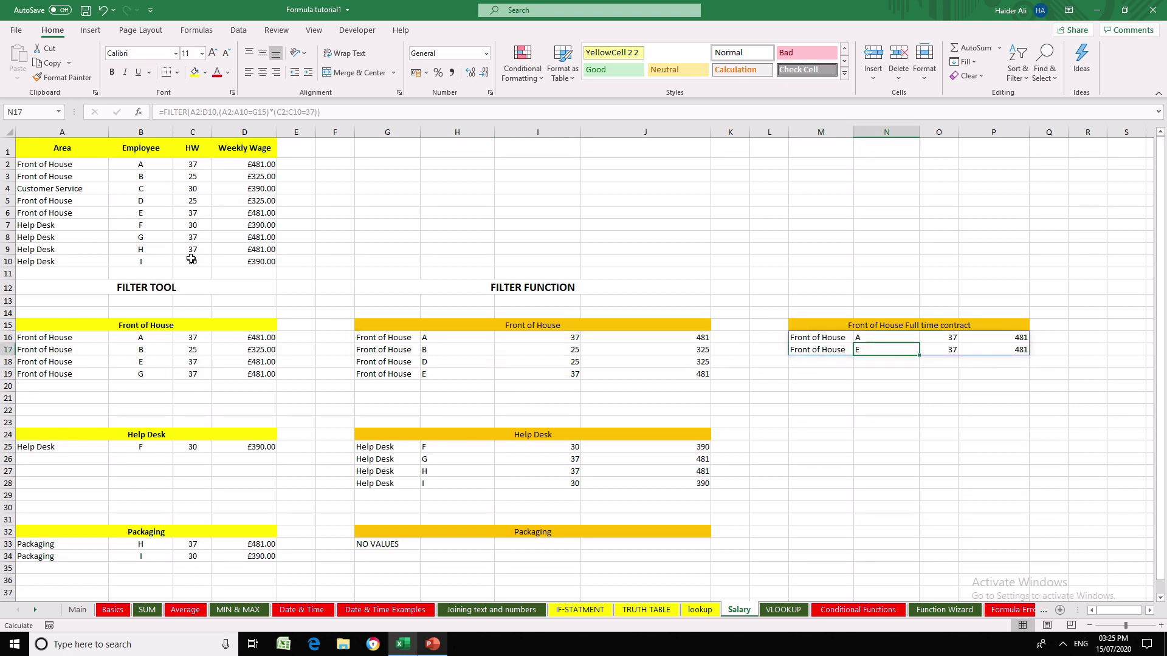
{"action": "key", "text": "Left"}
{"action": "key", "text": "Left"}
{"action": "key", "text": "Left"}
{"action": "key", "text": "Left"}
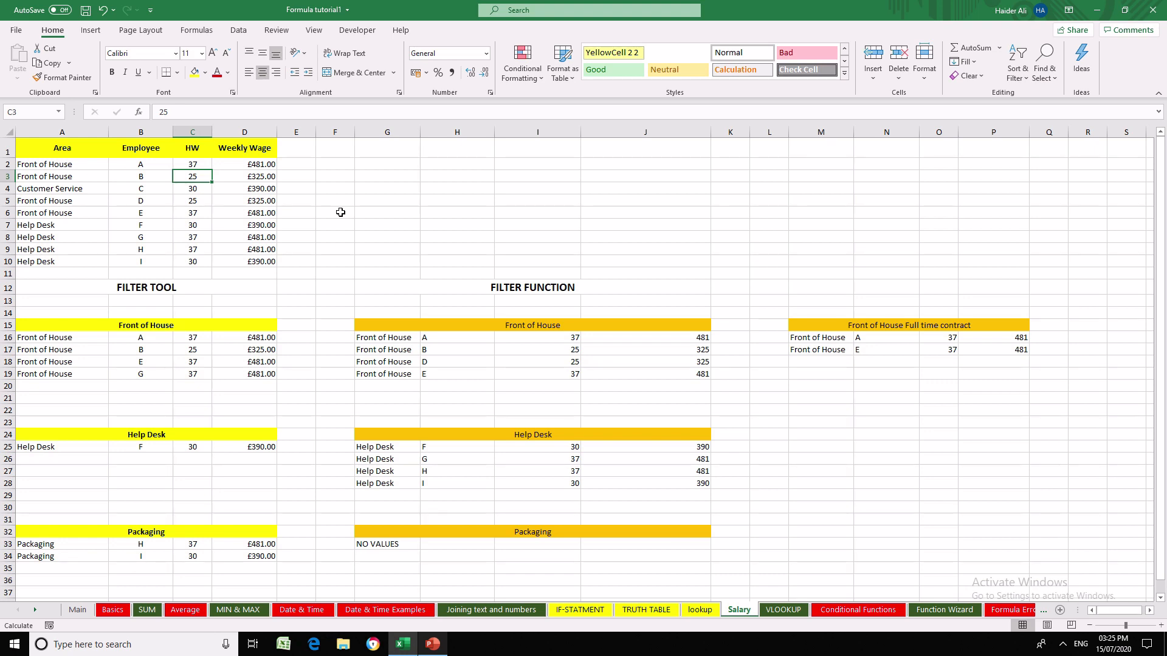
- Set the HW hours of employee B in C3 to 37
{"action": "type", "text": "37"}
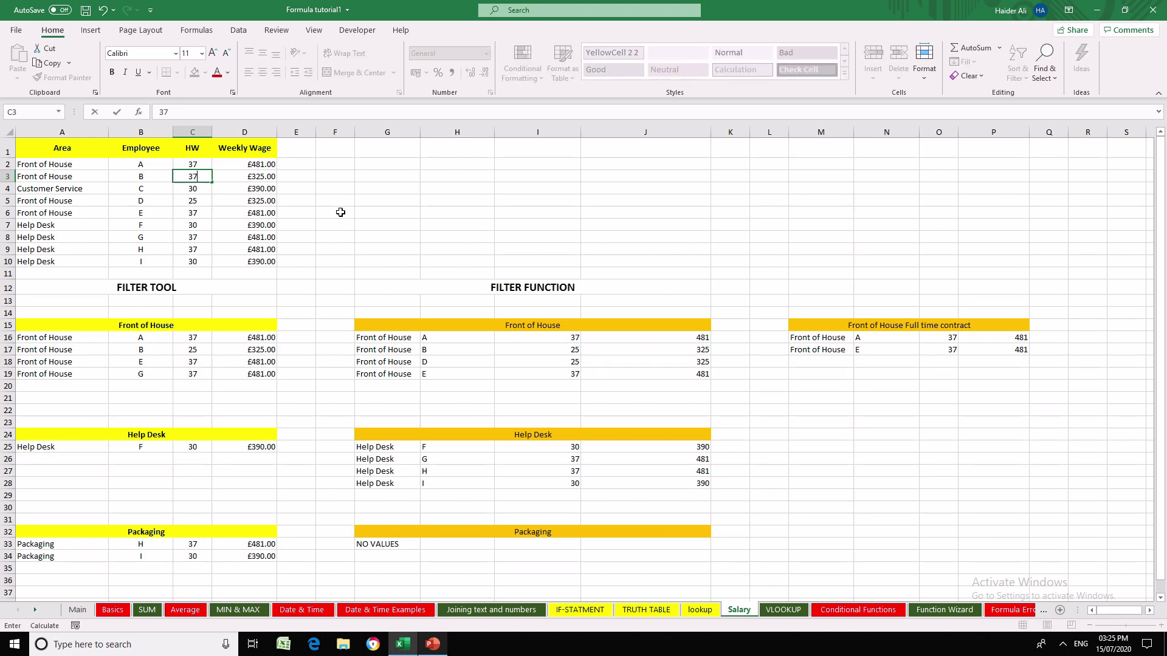
{"action": "key", "text": "ctrl+Return"}
{"action": "key", "text": "Return"}
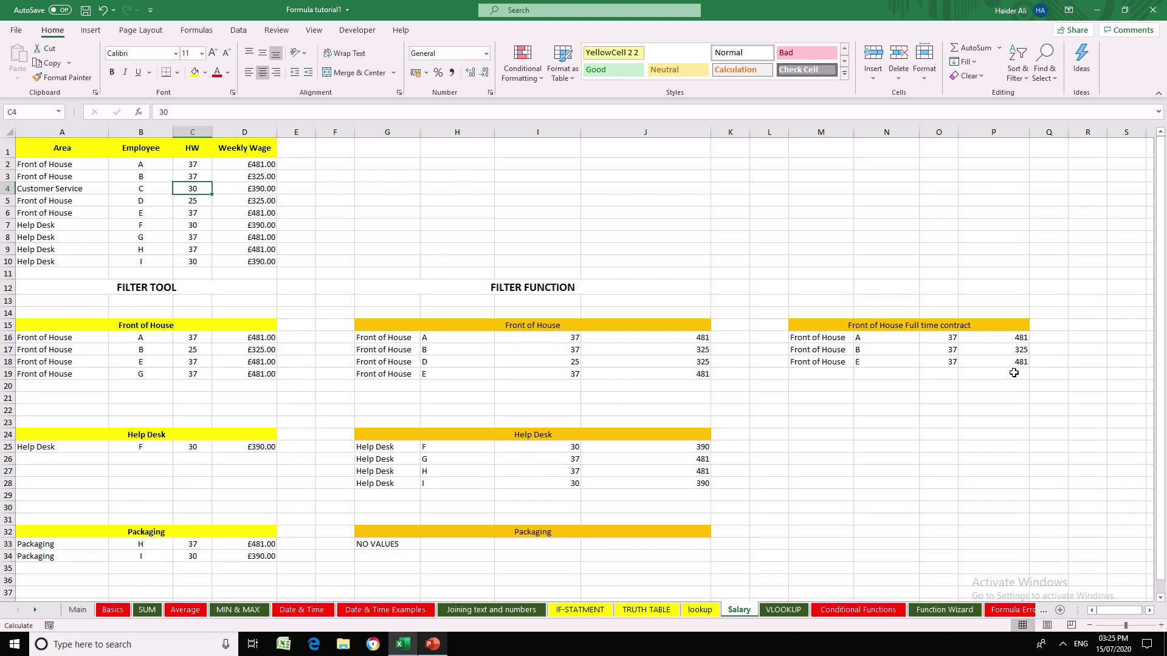
- Change the area of employee B in A3 to Help Desk
{"action": "left_click", "coordinate": [188, 202]}
{"action": "left_click", "coordinate": [62, 178]}
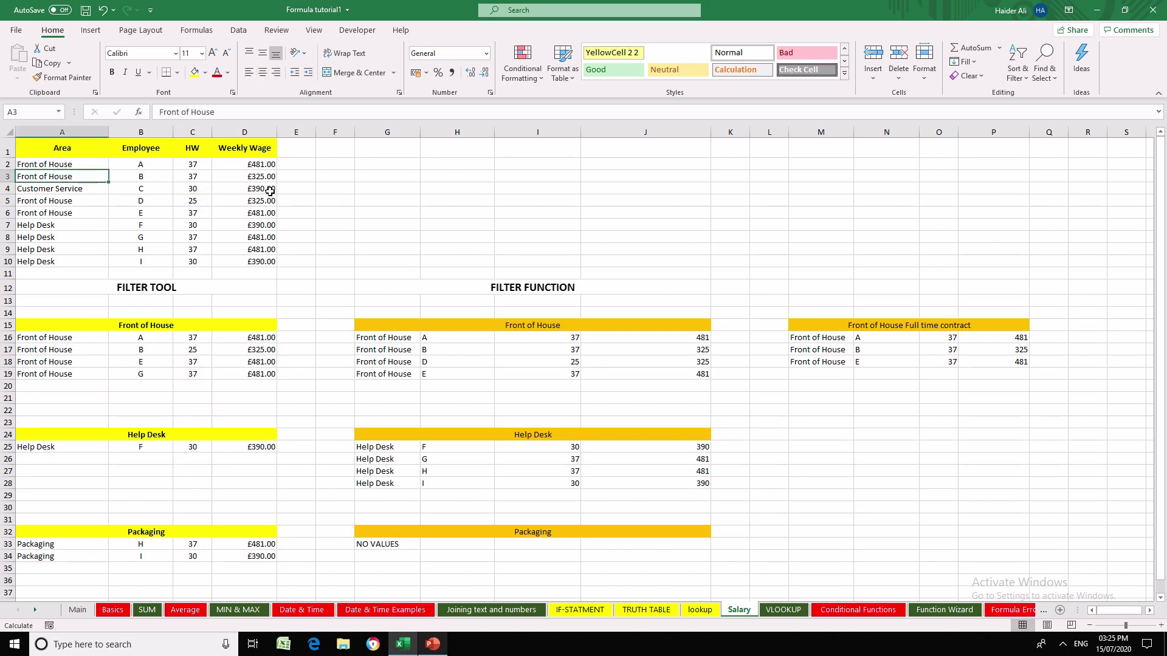
{"action": "key", "text": "F2"}
{"action": "key", "text": "BackSpace"}
{"action": "key", "text": "BackSpace"}
{"action": "key", "text": "BackSpace"}
{"action": "key", "text": "BackSpace"}
{"action": "type", "text": "Help Desk"}
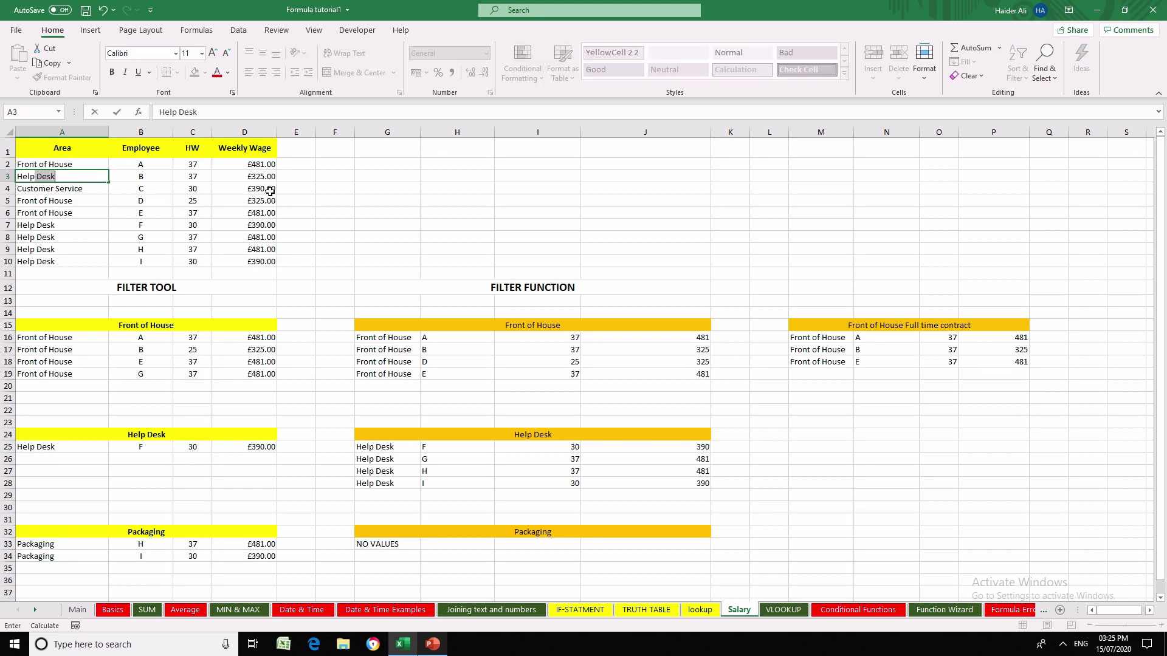
{"action": "key", "text": "Return"}
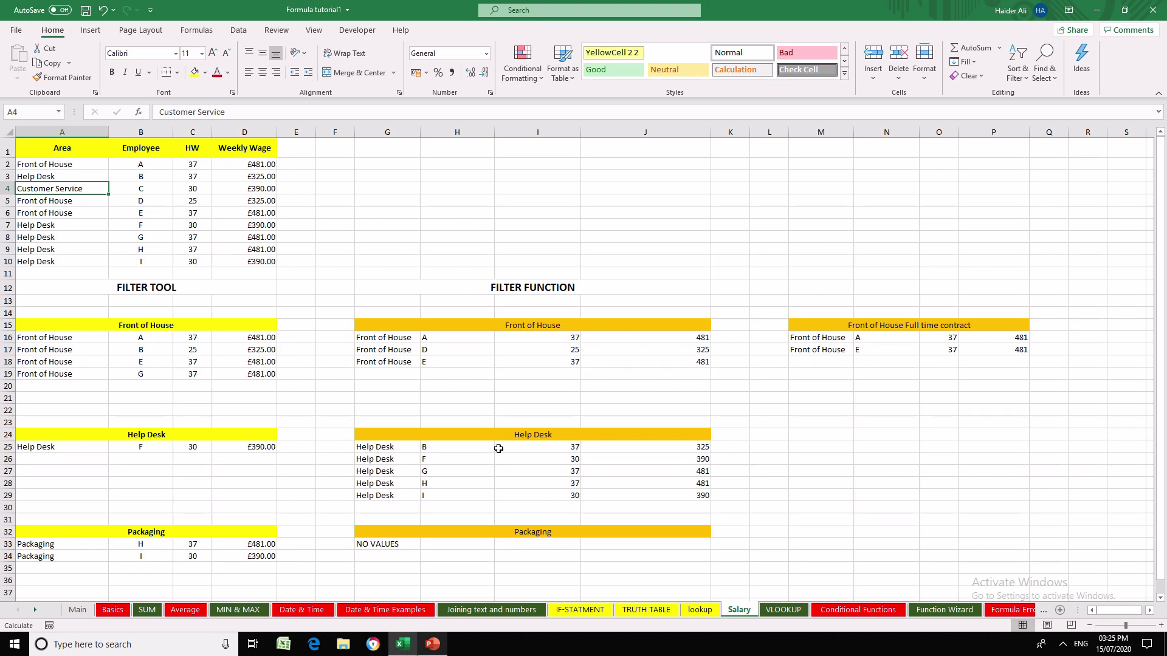
- Review the filter sections on the Salary sheet and check the AND/OR criteria notes on the lookup sheet
{"action": "left_click", "coordinate": [897, 329]}
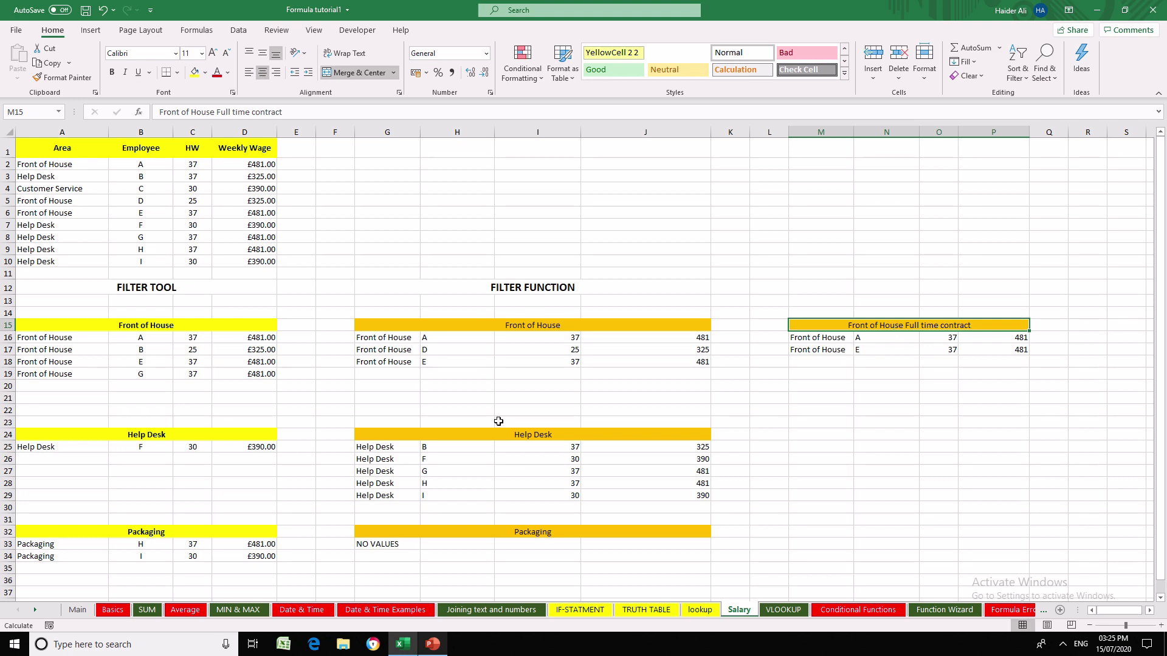
{"action": "left_click", "coordinate": [146, 288]}
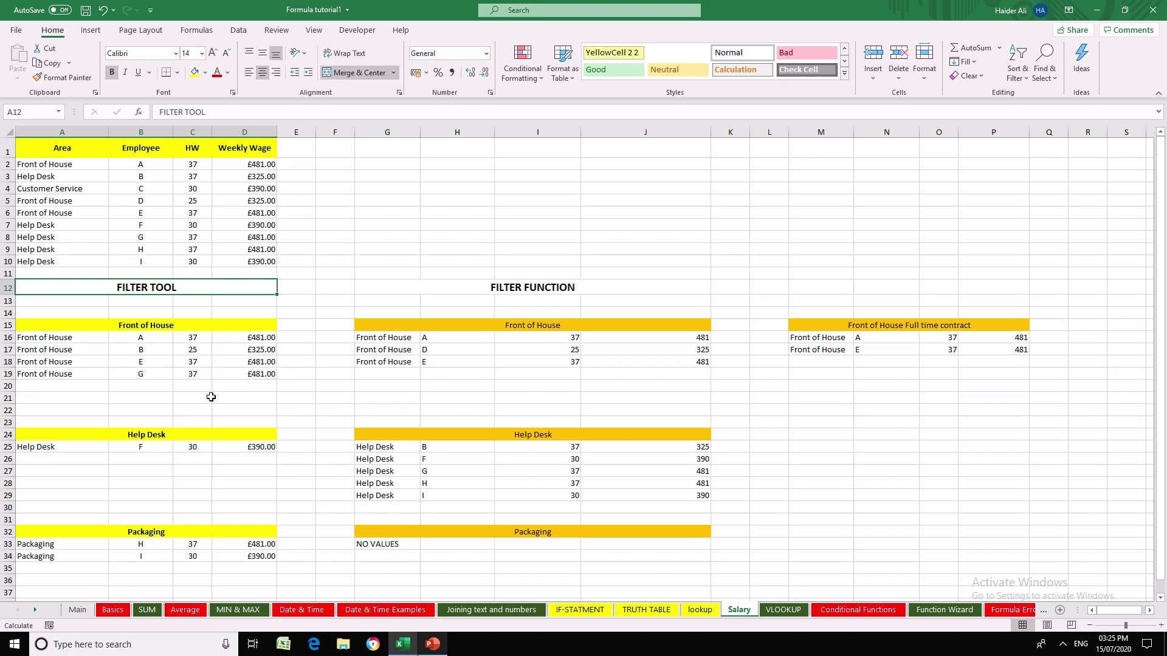
{"action": "left_click", "coordinate": [968, 398]}
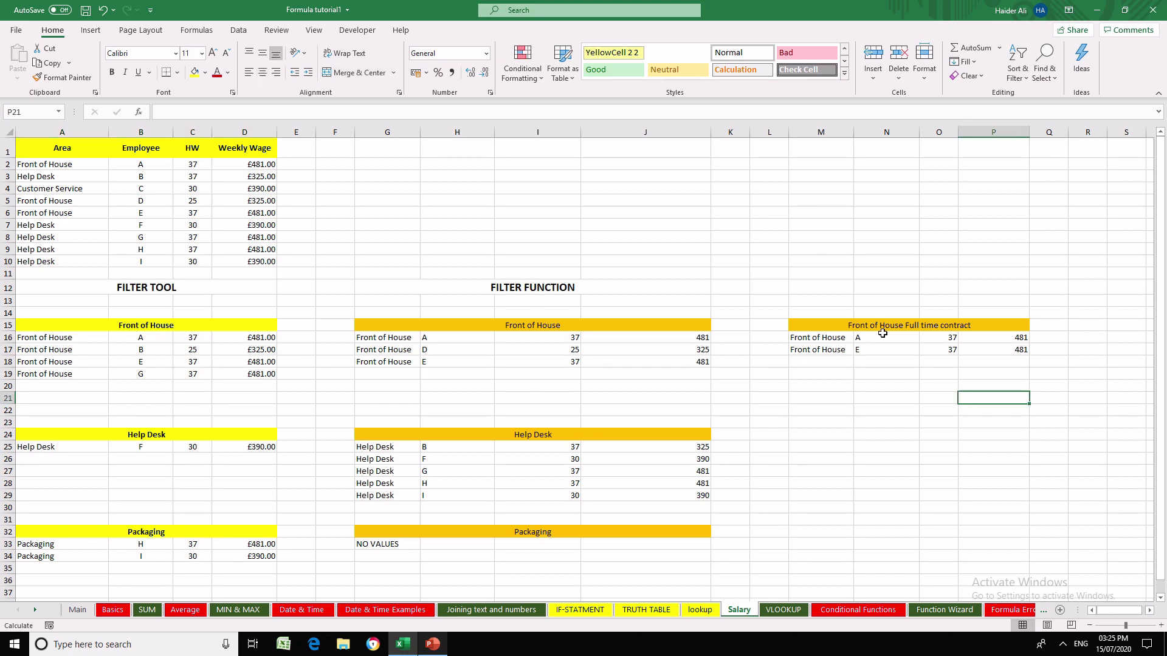
{"action": "left_click", "coordinate": [873, 315]}
{"action": "left_click", "coordinate": [870, 325]}
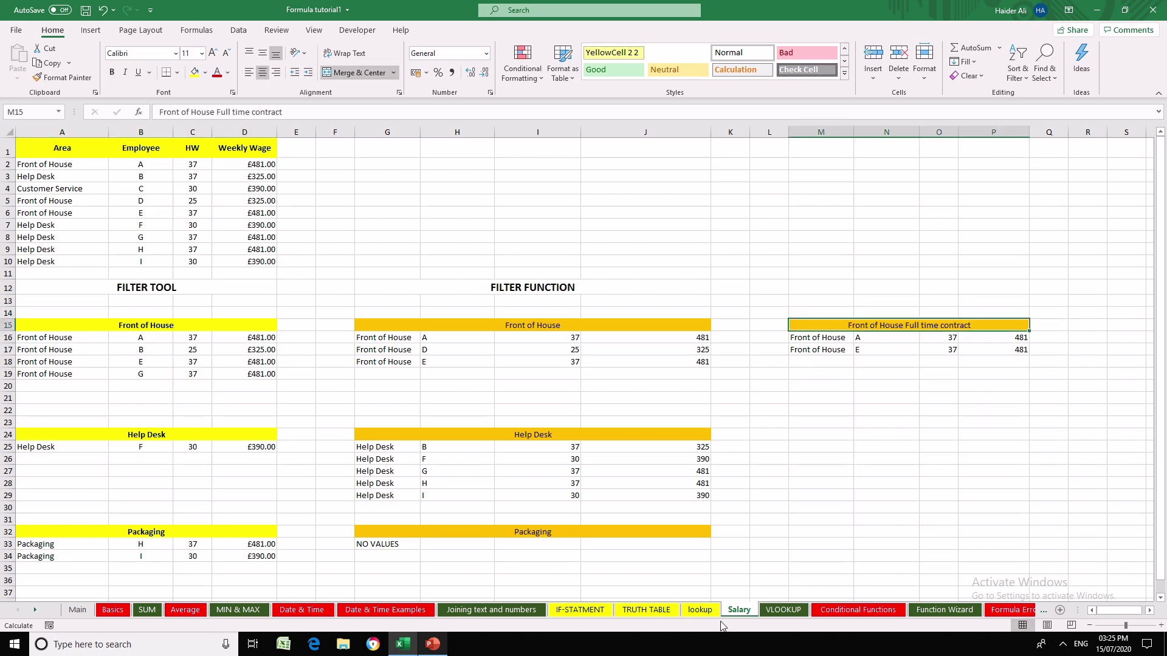
{"action": "left_click", "coordinate": [699, 610]}
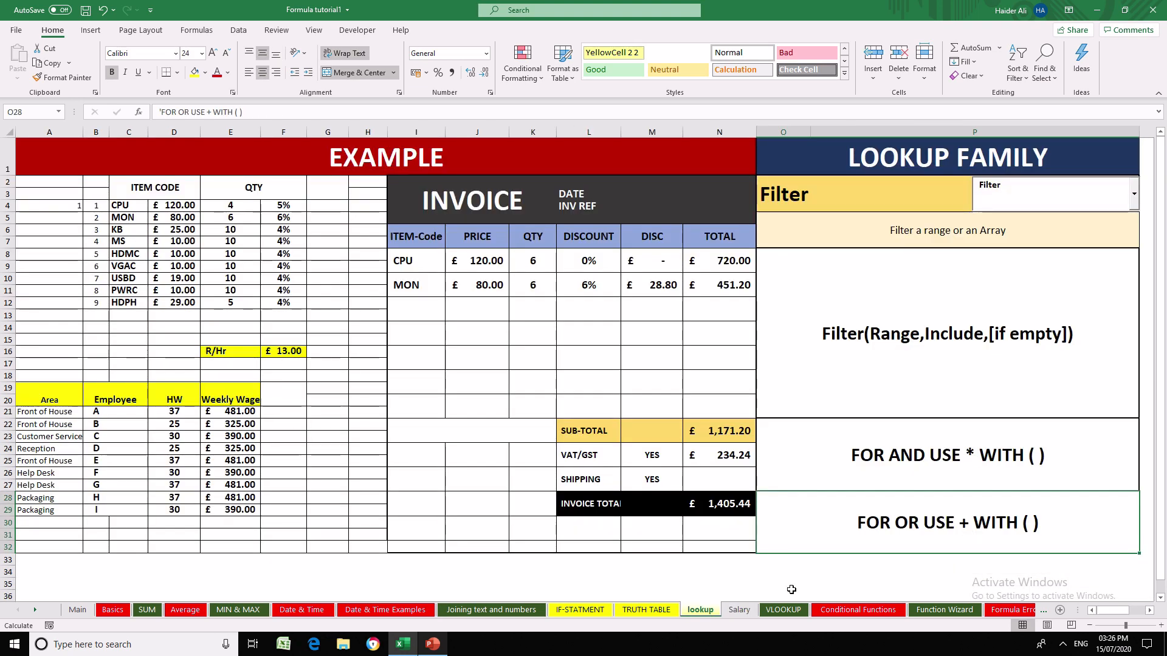
{"action": "left_click", "coordinate": [739, 612]}
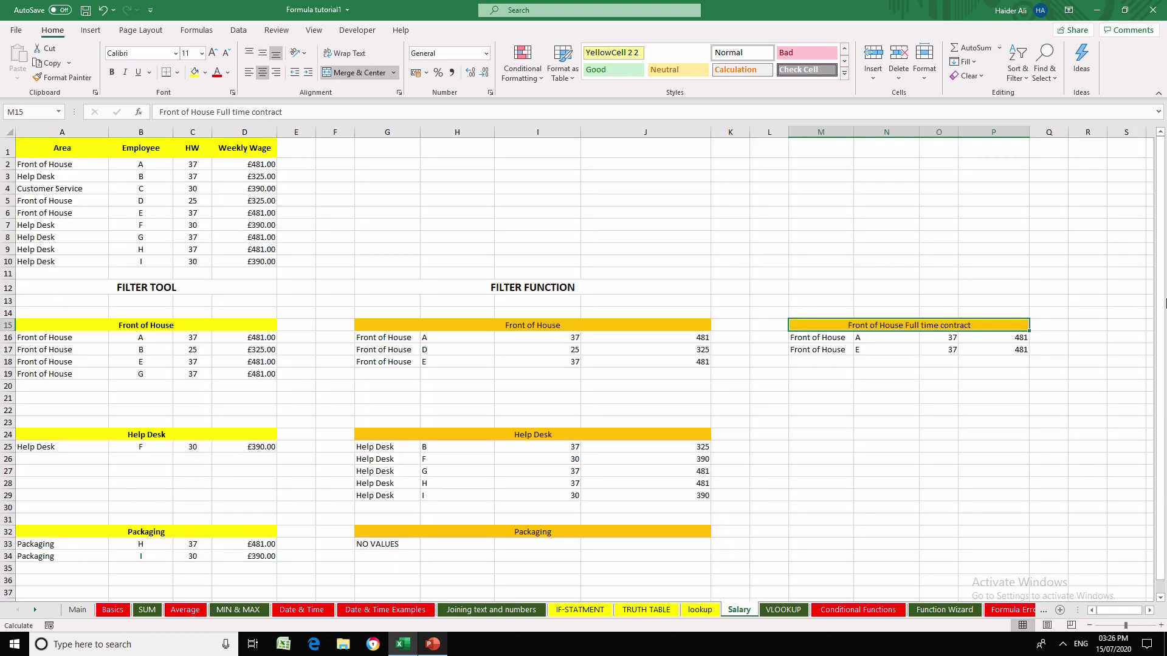
- Begin a FILTER formula in M25 on the Salary sheet with A2:D10 as its array
{"action": "key", "text": "Down"}
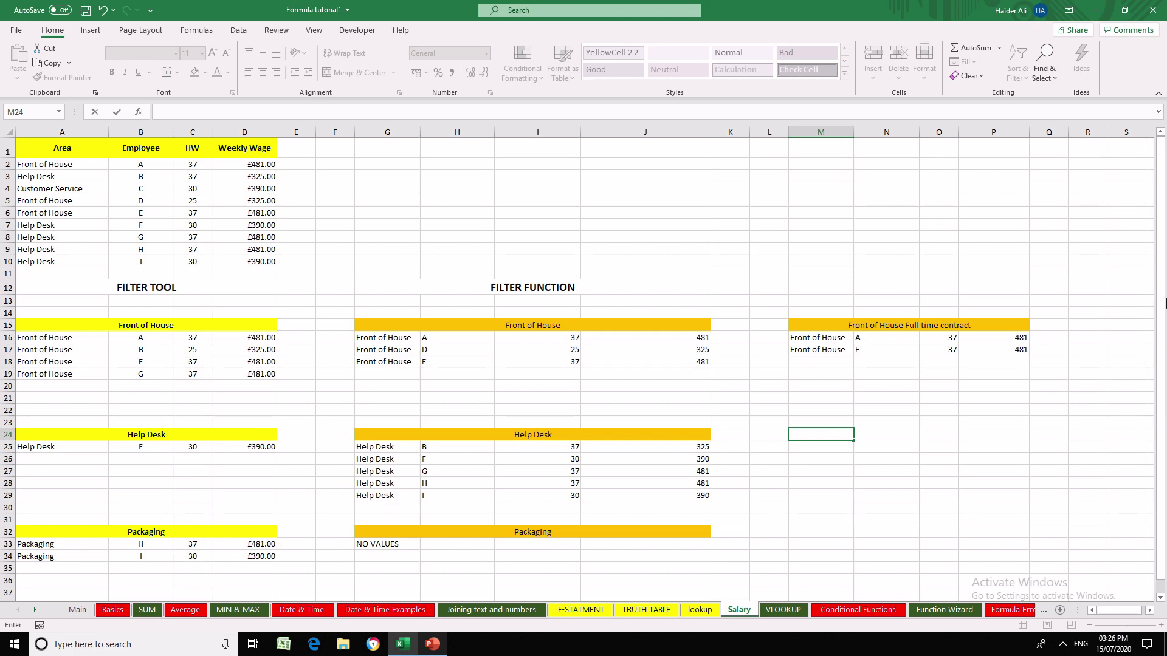
{"action": "key", "text": "Return"}
{"action": "type", "text": "=fi"}
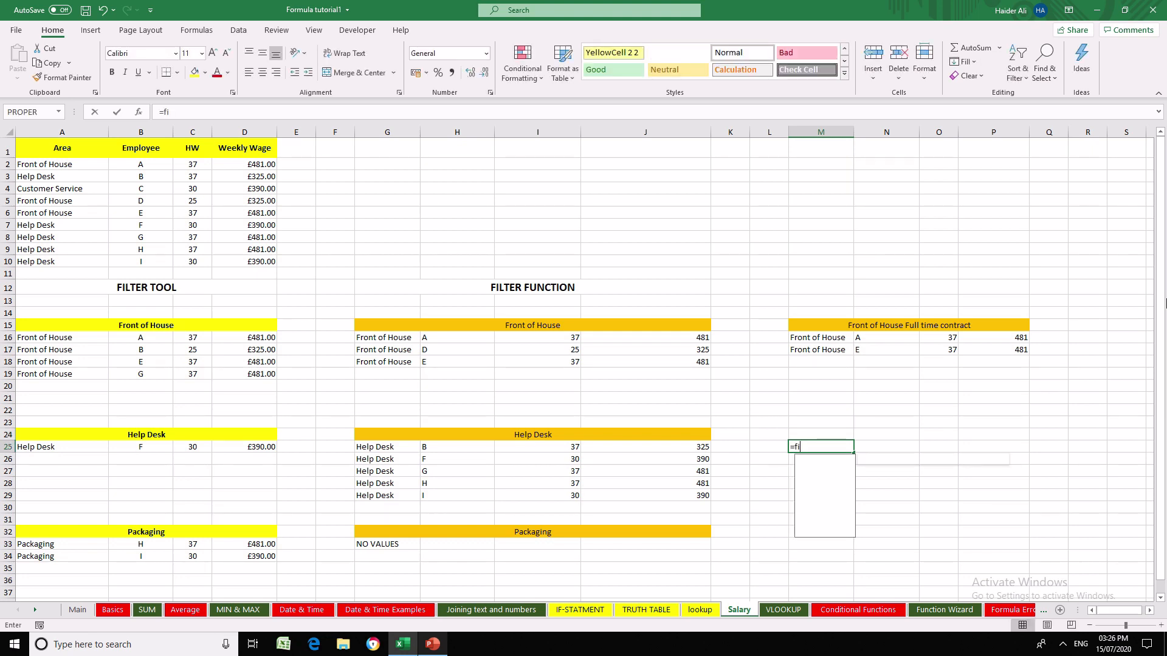
{"action": "type", "text": "lter*"}
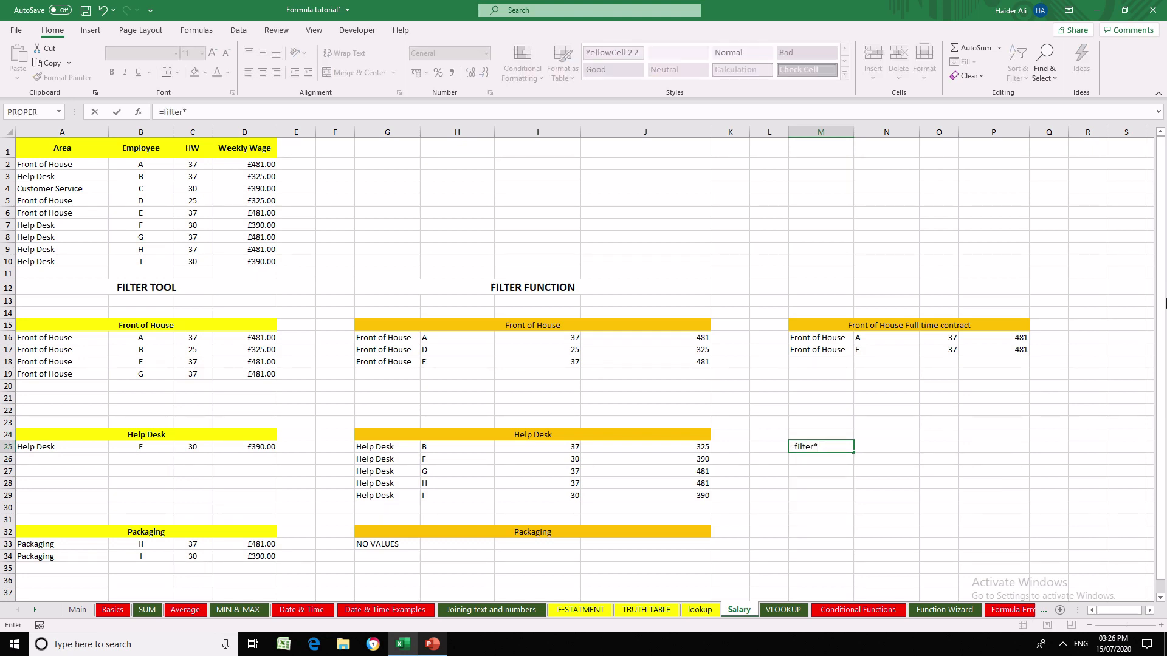
{"action": "key", "text": "BackSpace"}
{"action": "type", "text": "("}
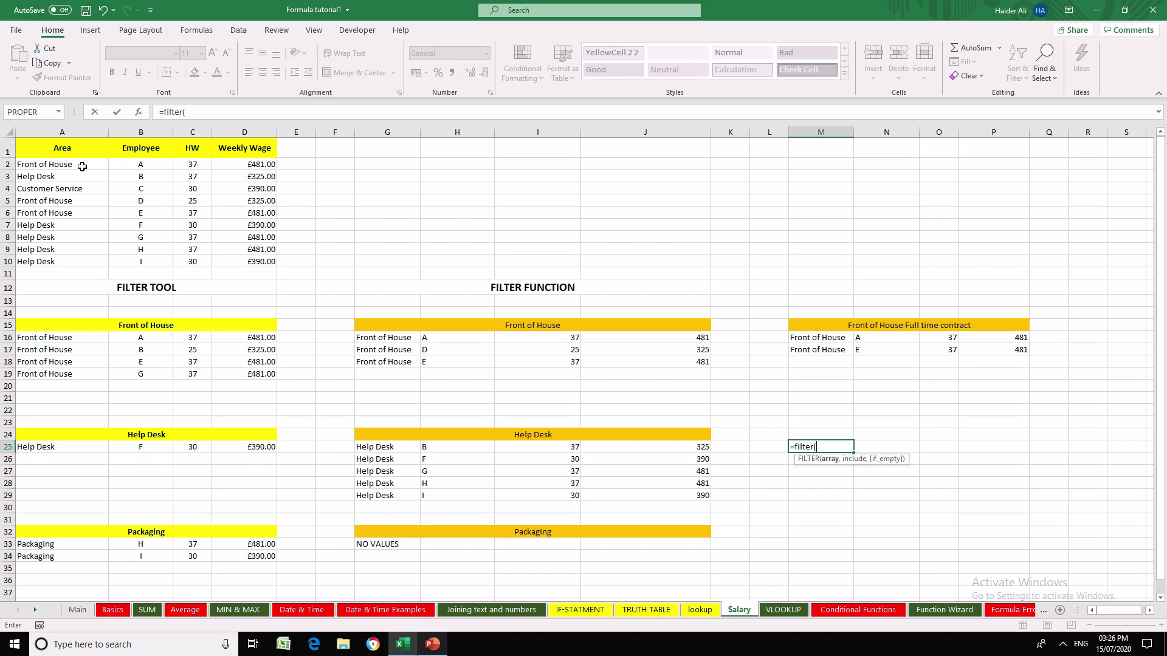
{"action": "left_click_drag", "start_coordinate": [80, 165], "coordinate": [258, 257]}
{"action": "type", "text": ","}
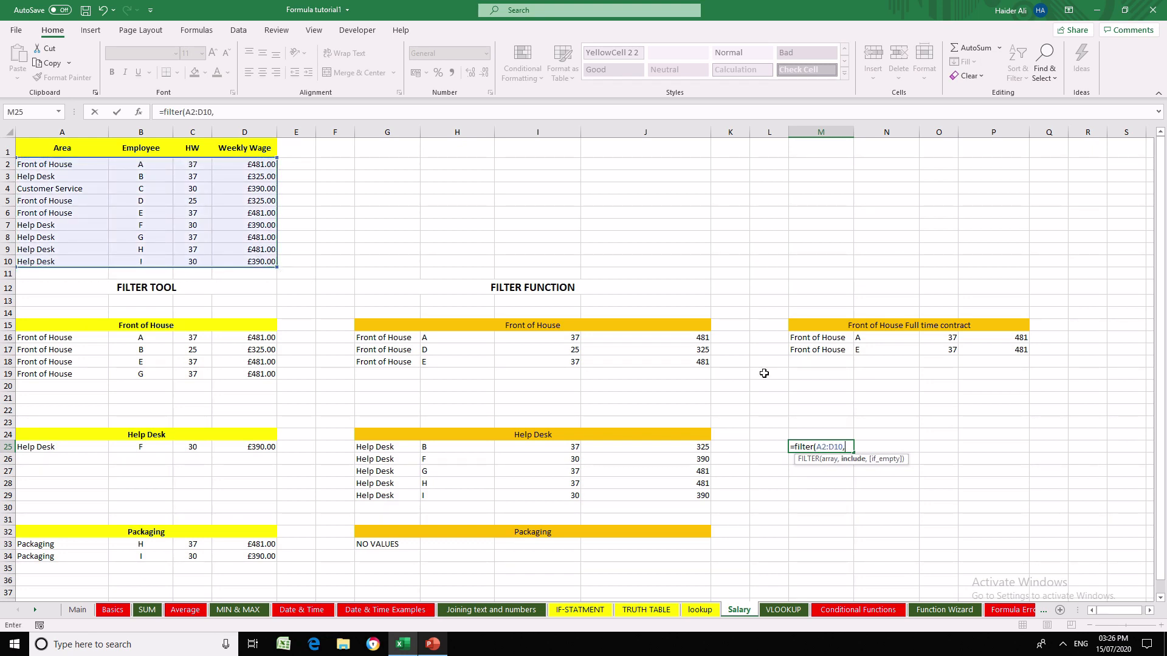
{"action": "type", "text": "("}
- Add the criterion (A2:A10=G24) to the FILTER formula in M25 to match the Help Desk area
{"action": "left_click_drag", "start_coordinate": [54, 165], "coordinate": [51, 260]}
{"action": "type", "text": "="}
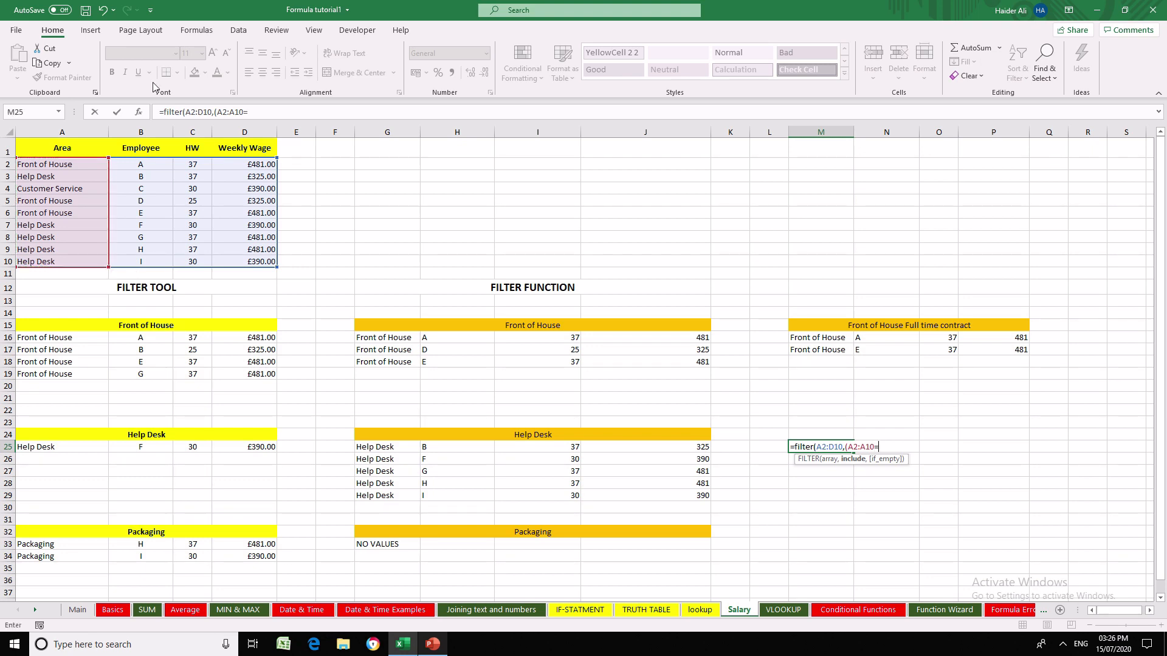
{"action": "left_click", "coordinate": [517, 436]}
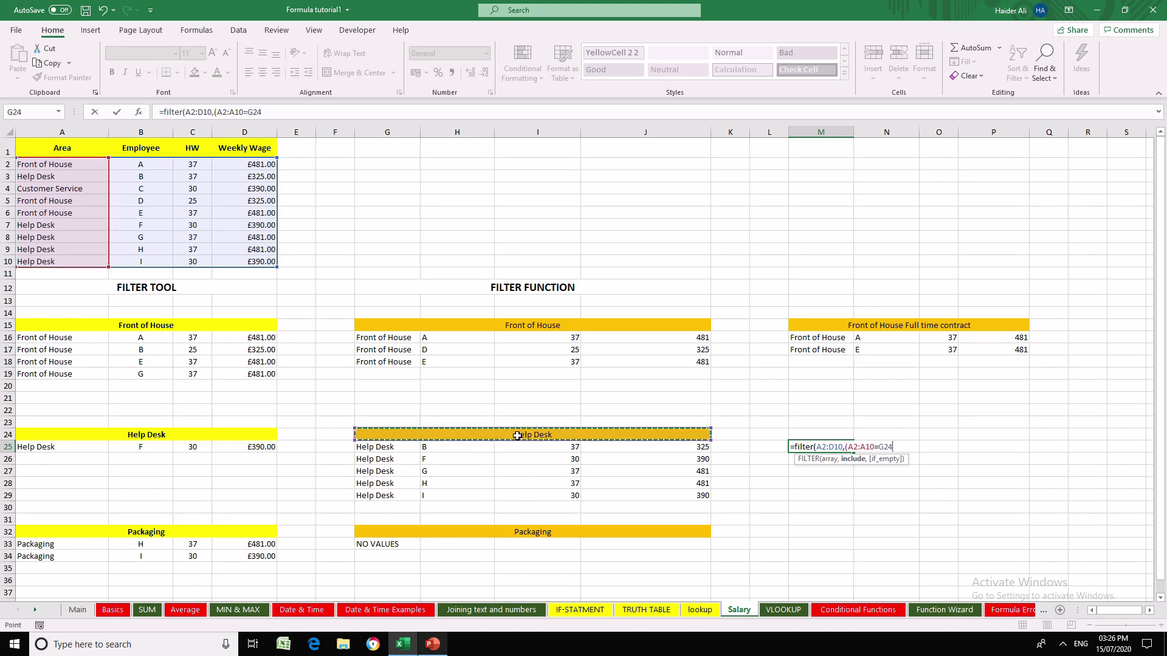
{"action": "type", "text": ")+("}
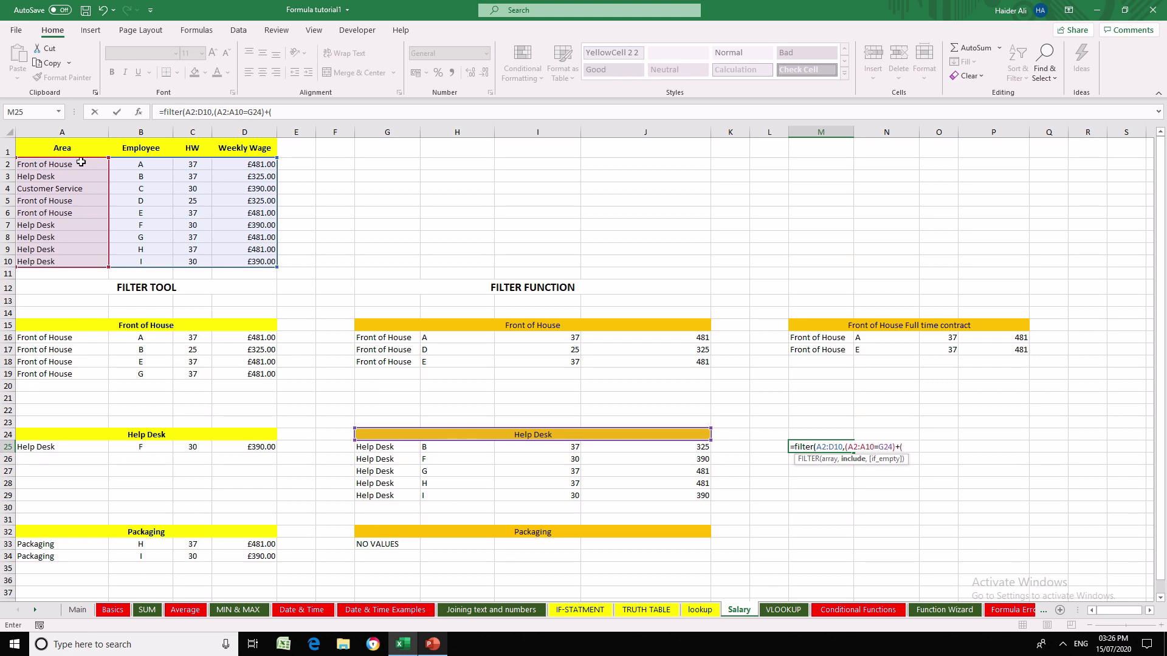
- Complete the FILTER formula in M25 with (A2:A10=G32) as the OR criterion matching the Packaging area
{"action": "left_click_drag", "start_coordinate": [81, 168], "coordinate": [83, 259]}
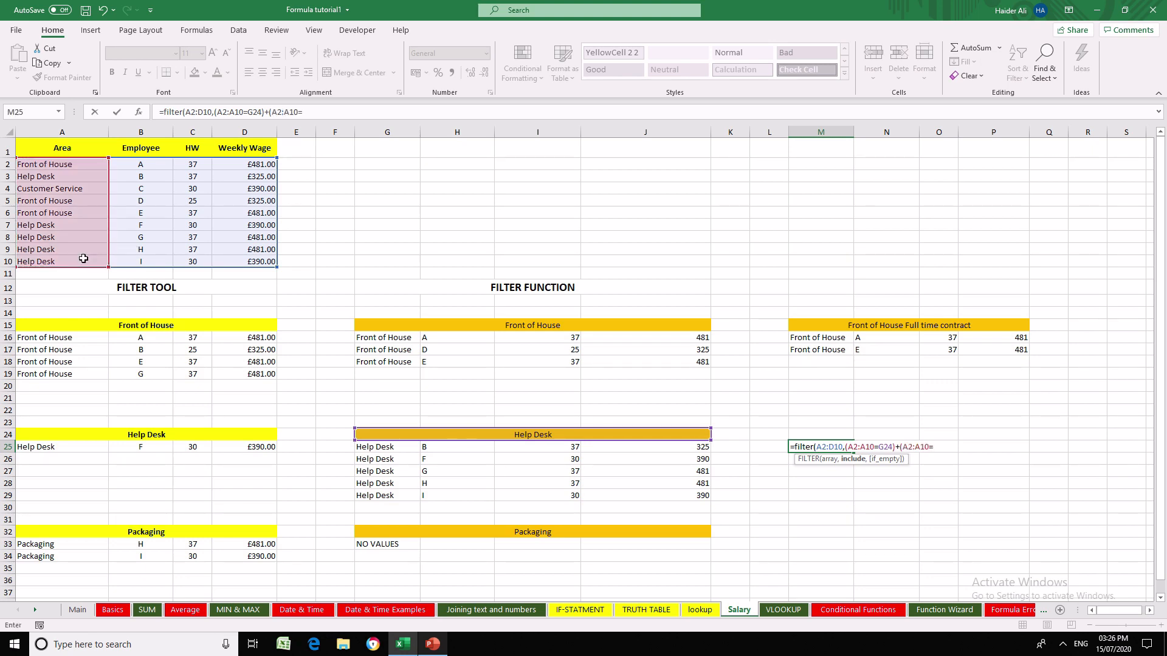
{"action": "left_click", "coordinate": [566, 533]}
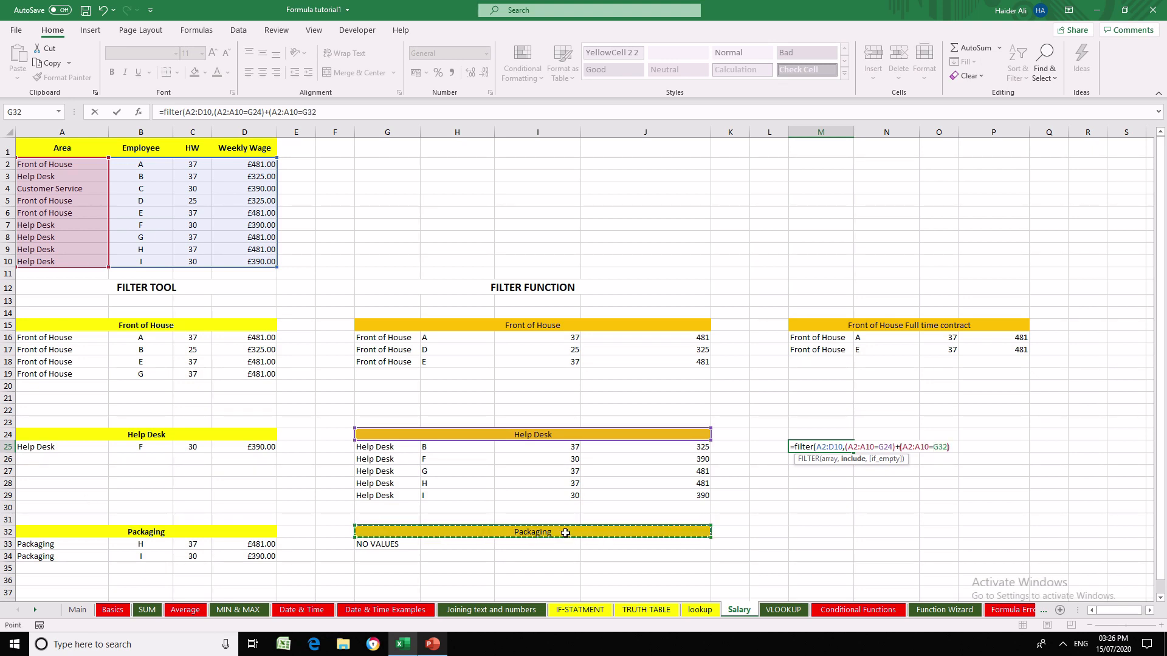
{"action": "type", "text": ")"}
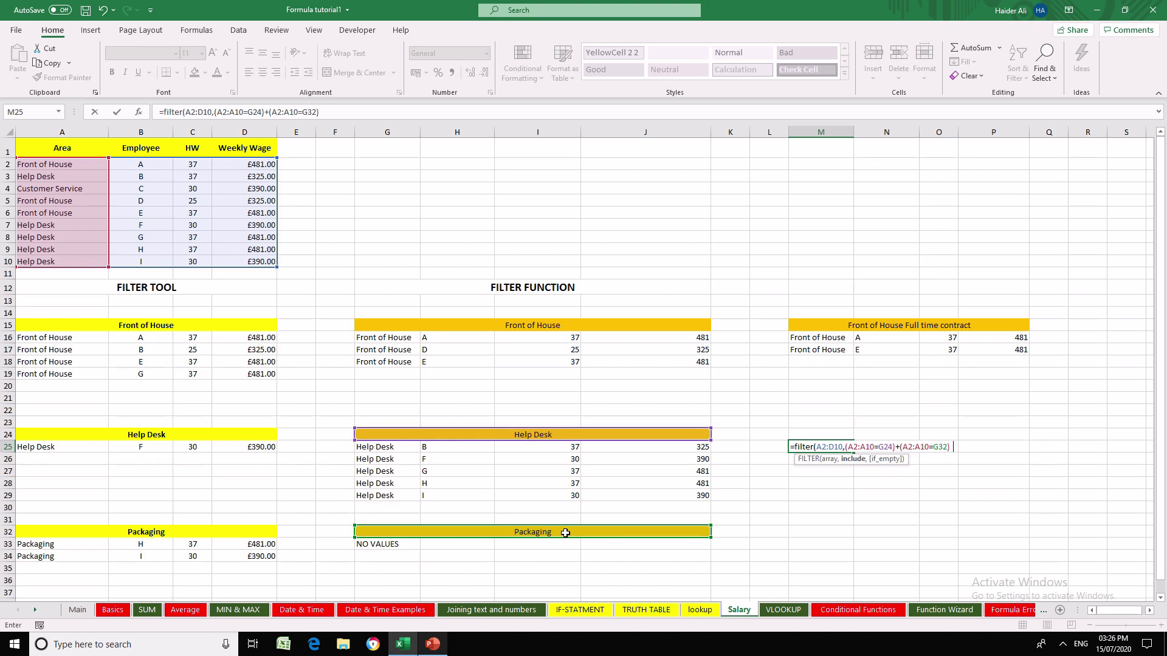
{"action": "key", "text": "Return"}
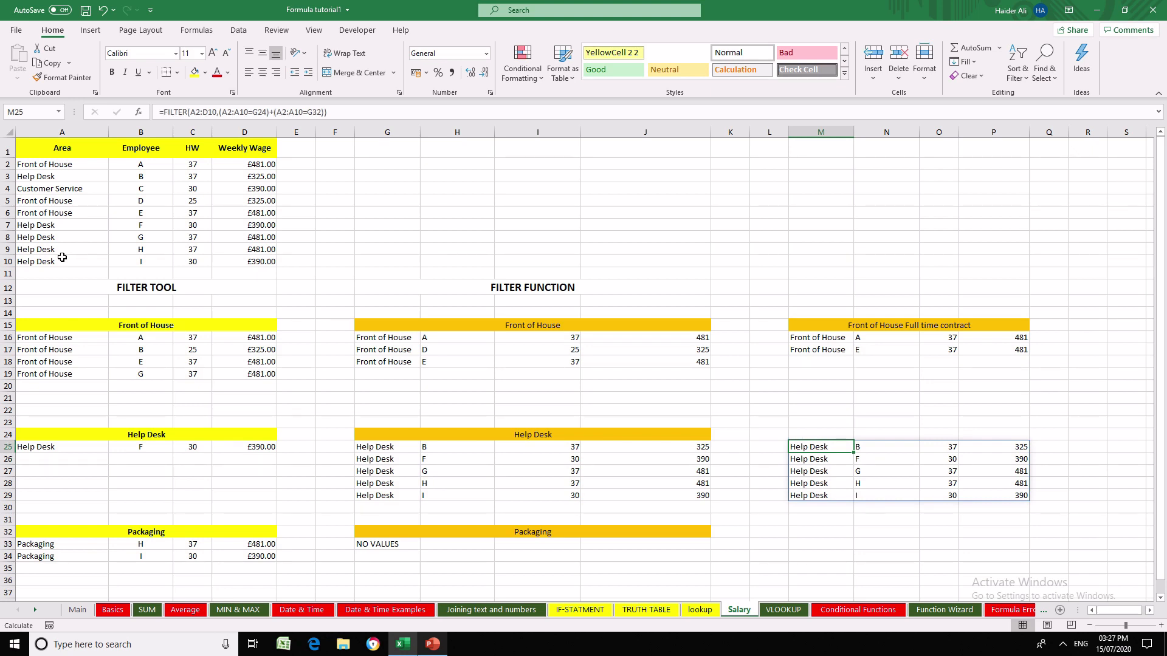
- Change the area of employee I in A10 to Packaging and check the FILTER formulas and their results
{"action": "left_click", "coordinate": [30, 261]}
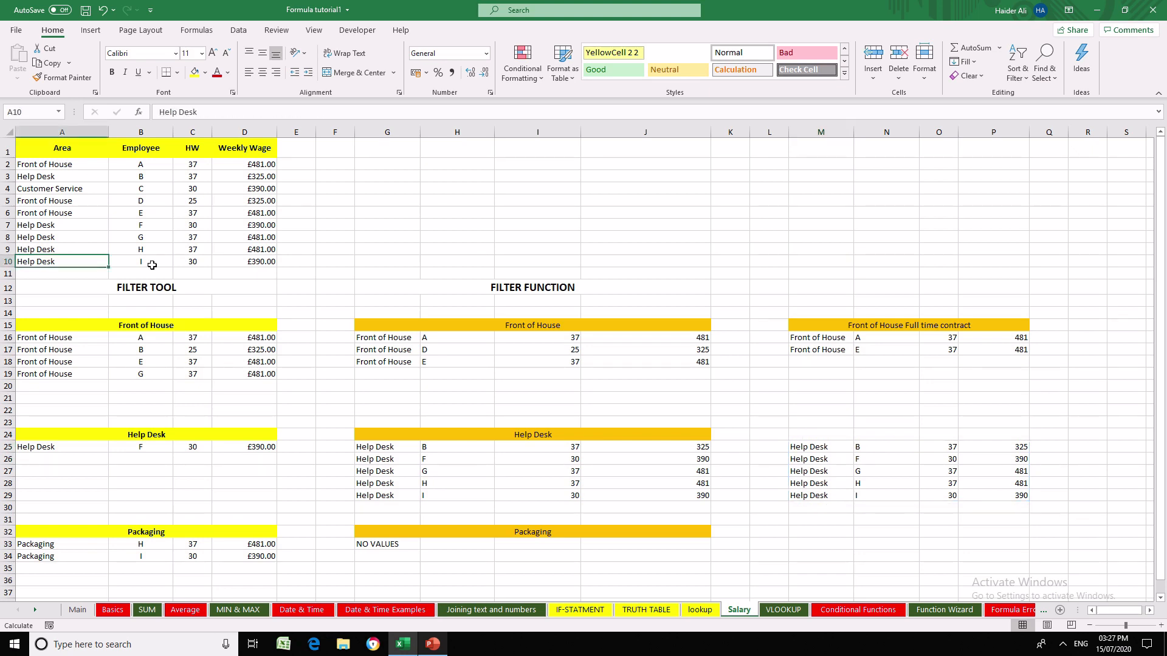
{"action": "key", "text": "BackSpace"}
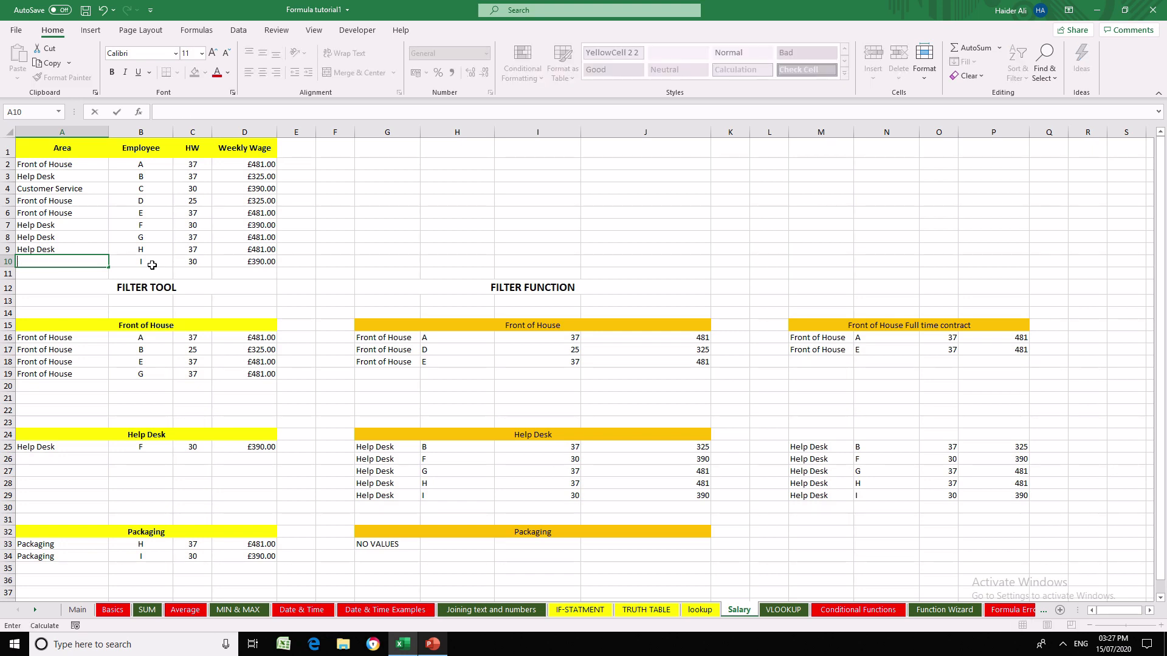
{"action": "type", "text": "Packaging"}
{"action": "key", "text": "ctrl+Return"}
{"action": "key", "text": "Return"}
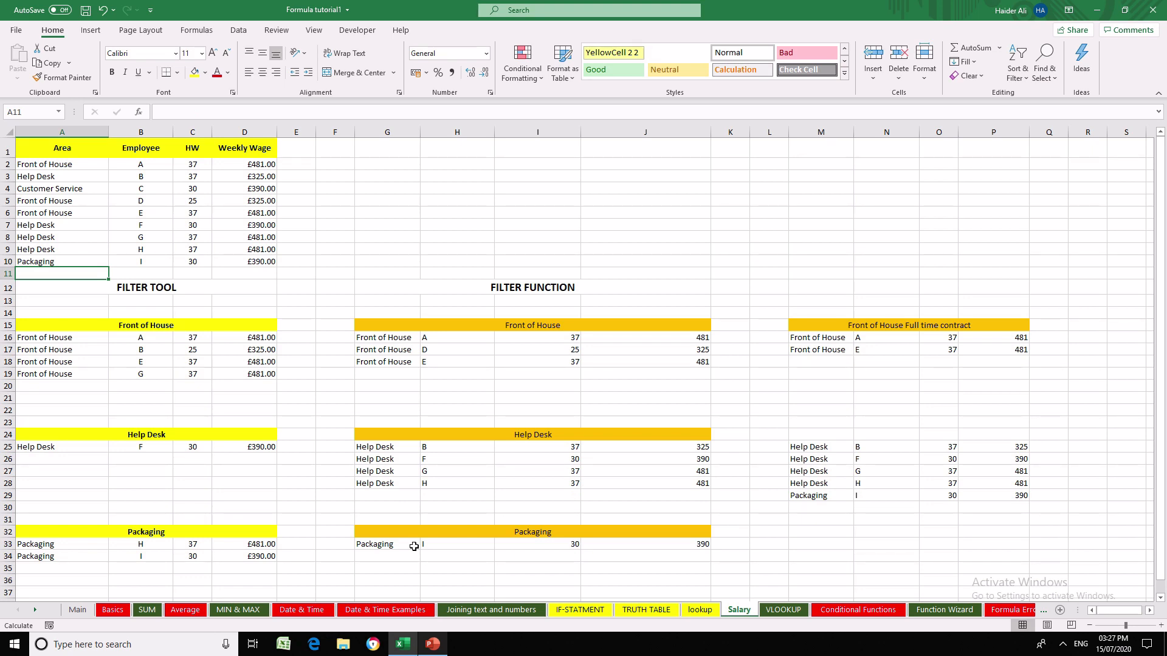
{"action": "left_click", "coordinate": [414, 546]}
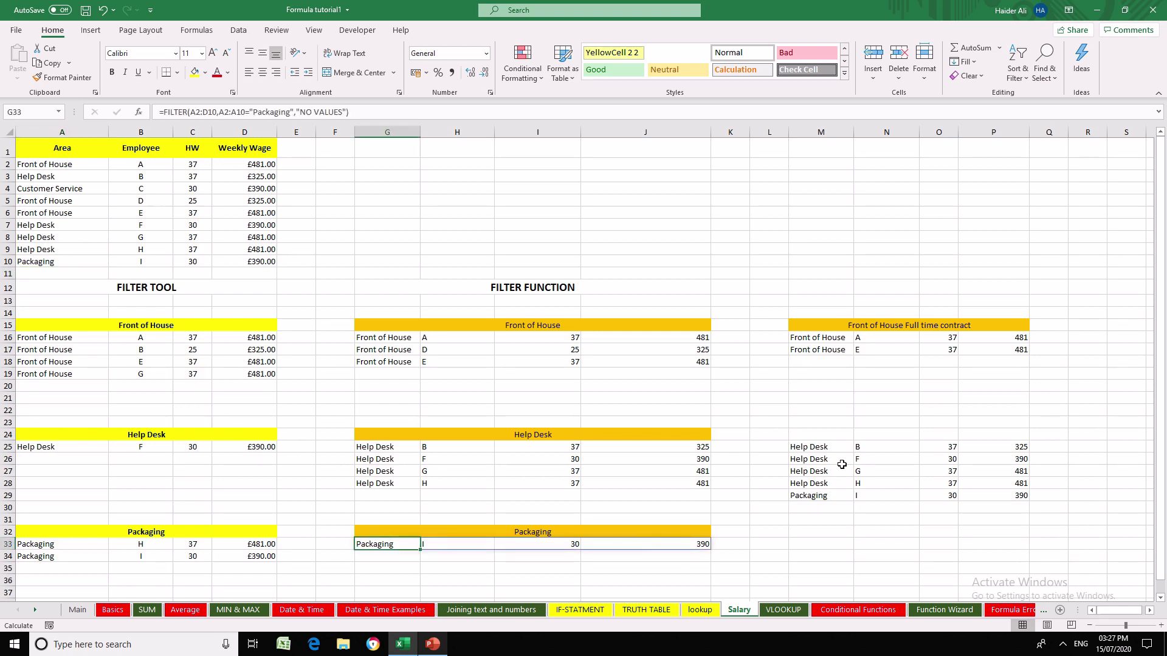
{"action": "left_click_drag", "start_coordinate": [842, 465], "coordinate": [843, 456]}
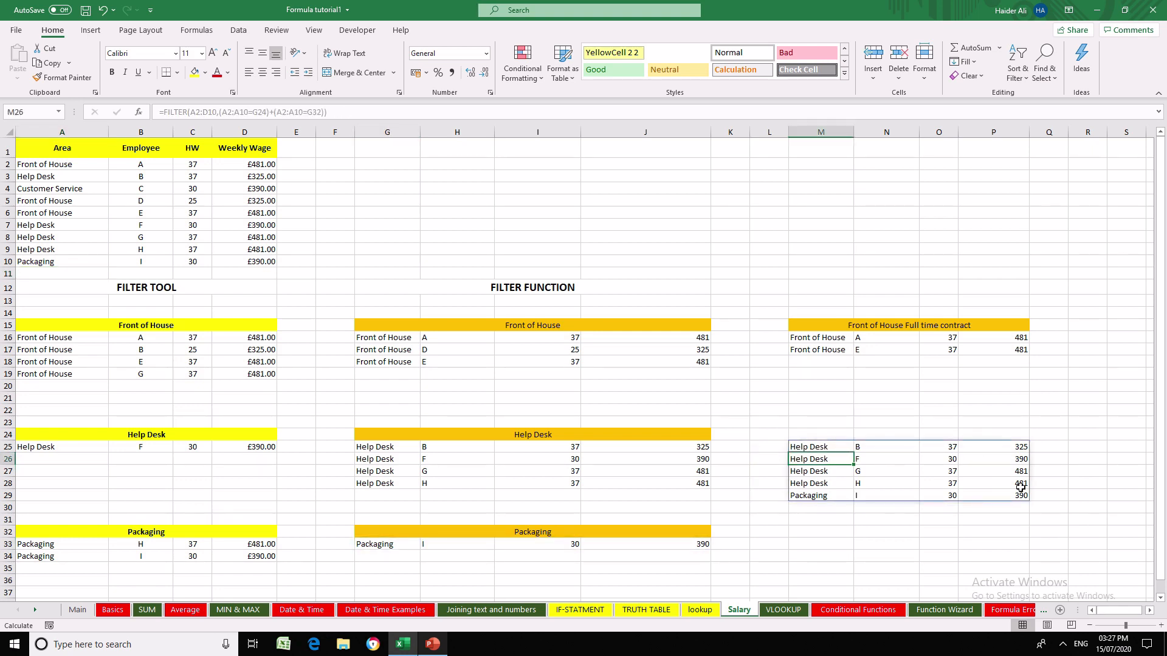
{"action": "left_click", "coordinate": [818, 337]}
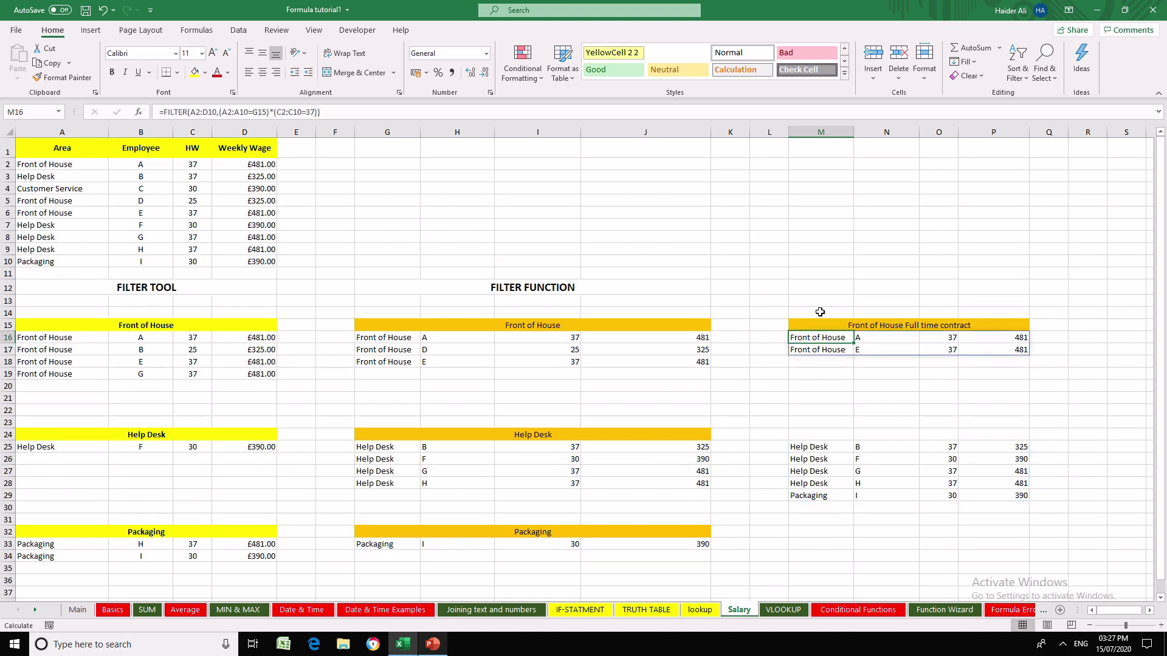
- Label the two multi-criteria results with AND in M14 and OR in M24, both in bold
{"action": "left_click", "coordinate": [820, 311]}
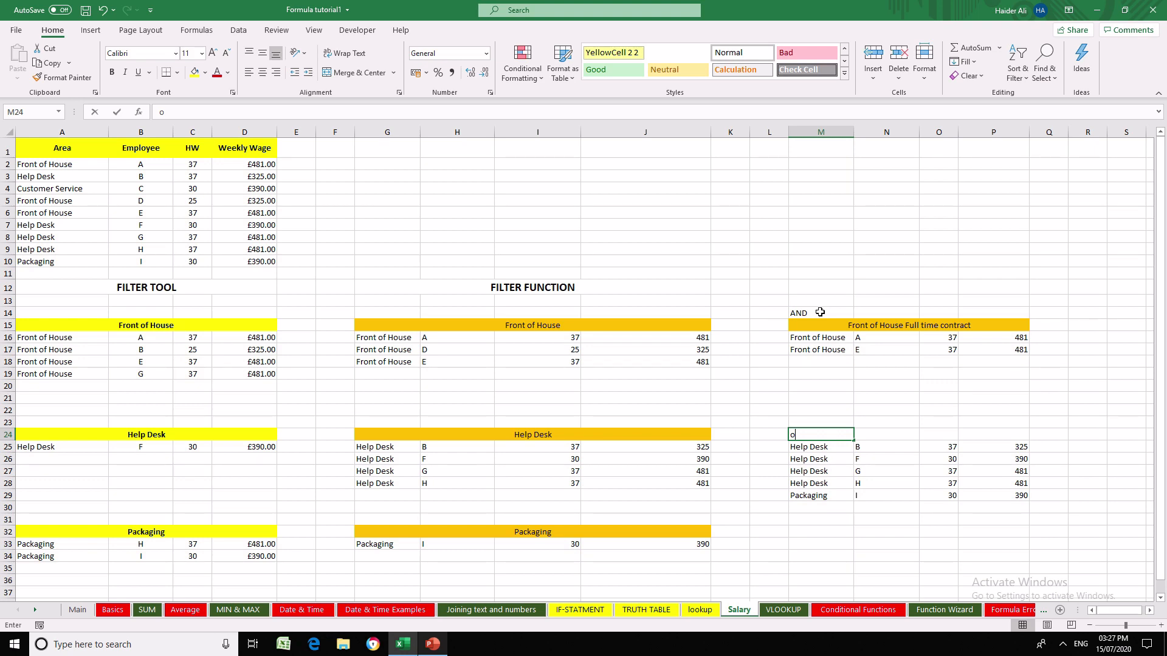
{"action": "key", "text": "BackSpace"}
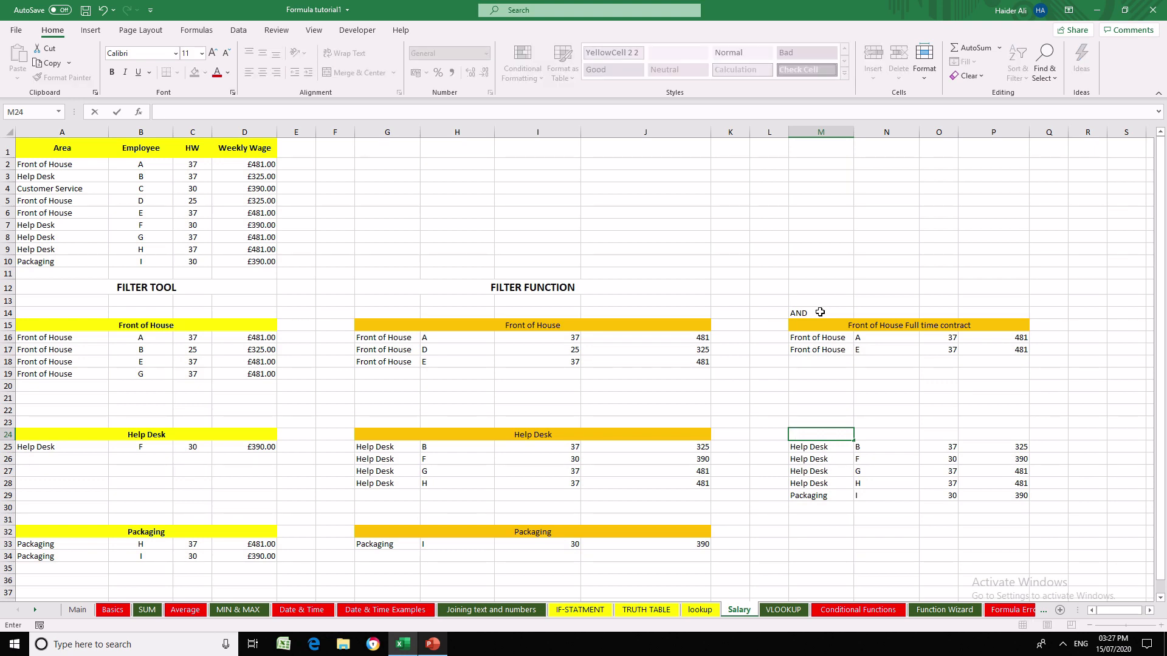
{"action": "type", "text": "OR"}
{"action": "left_click", "coordinate": [820, 313]}
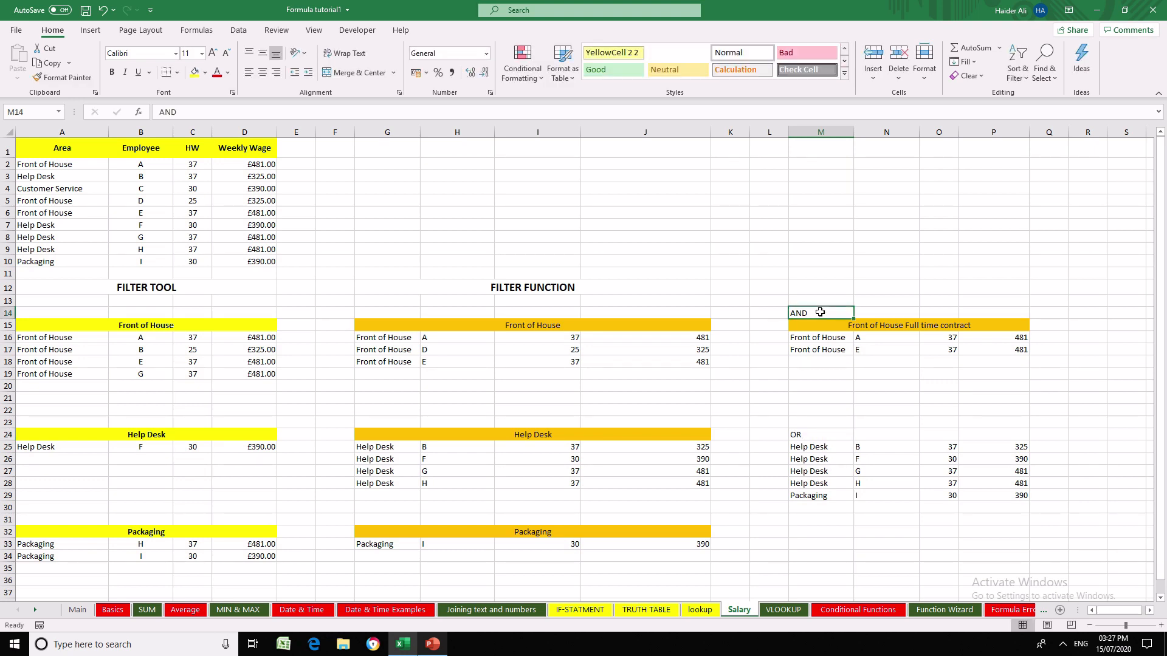
{"action": "key", "text": "ctrl+b"}
{"action": "left_click", "coordinate": [821, 434]}
{"action": "key", "text": "ctrl+b"}
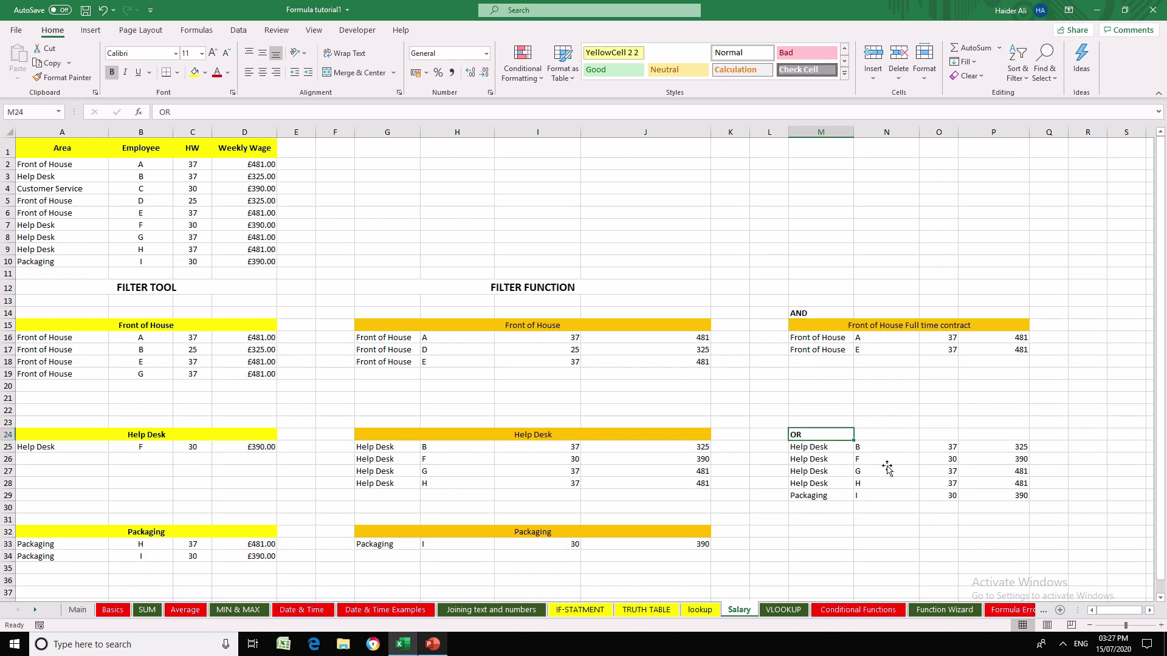
- Turn on the filter tool for the salary data in A2:D10
{"action": "left_click", "coordinate": [886, 462]}
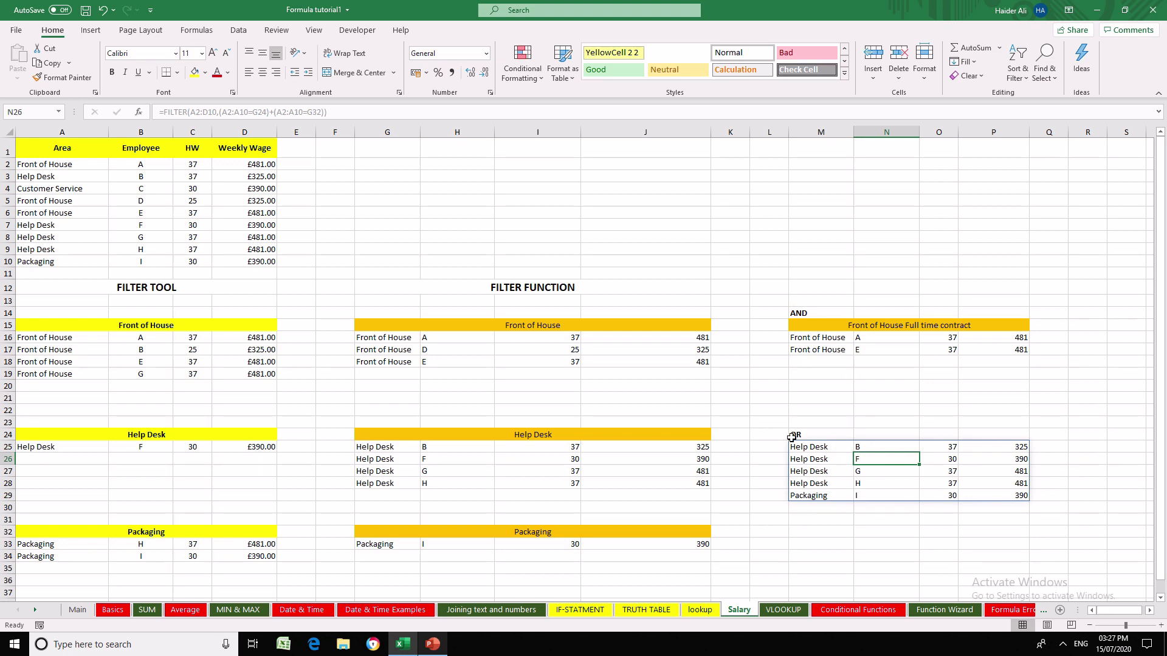
{"action": "left_click", "coordinate": [174, 286]}
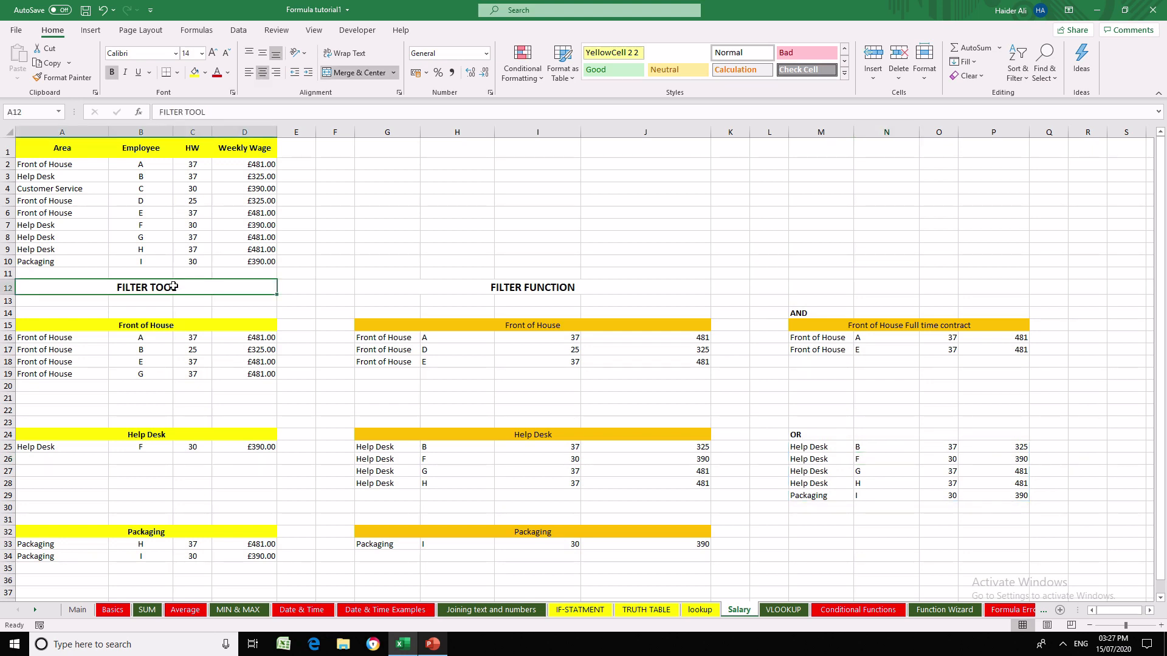
{"action": "mouse_move", "coordinate": [62, 165]}
{"action": "left_mouse_down"}
{"action": "mouse_move", "coordinate": [253, 255]}
{"action": "mouse_move", "coordinate": [264, 241]}
{"action": "left_mouse_up"}
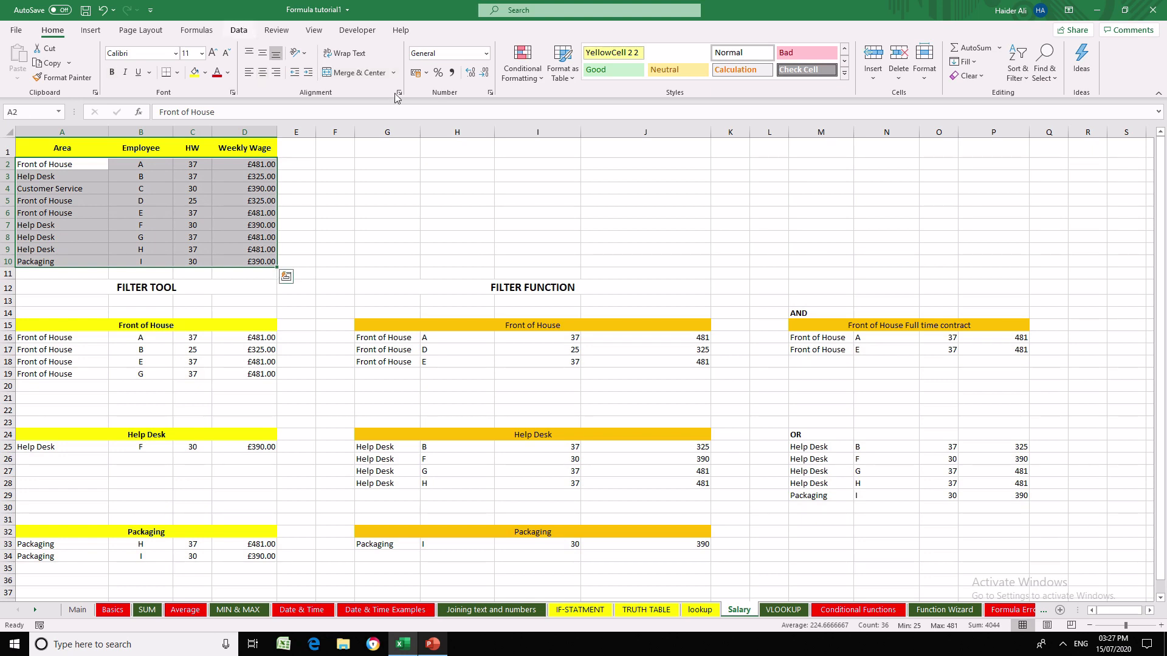
{"action": "left_click", "coordinate": [238, 30]}
{"action": "left_click", "coordinate": [506, 62]}
- Filter the Area column to show only Front of House
{"action": "left_click", "coordinate": [102, 165]}
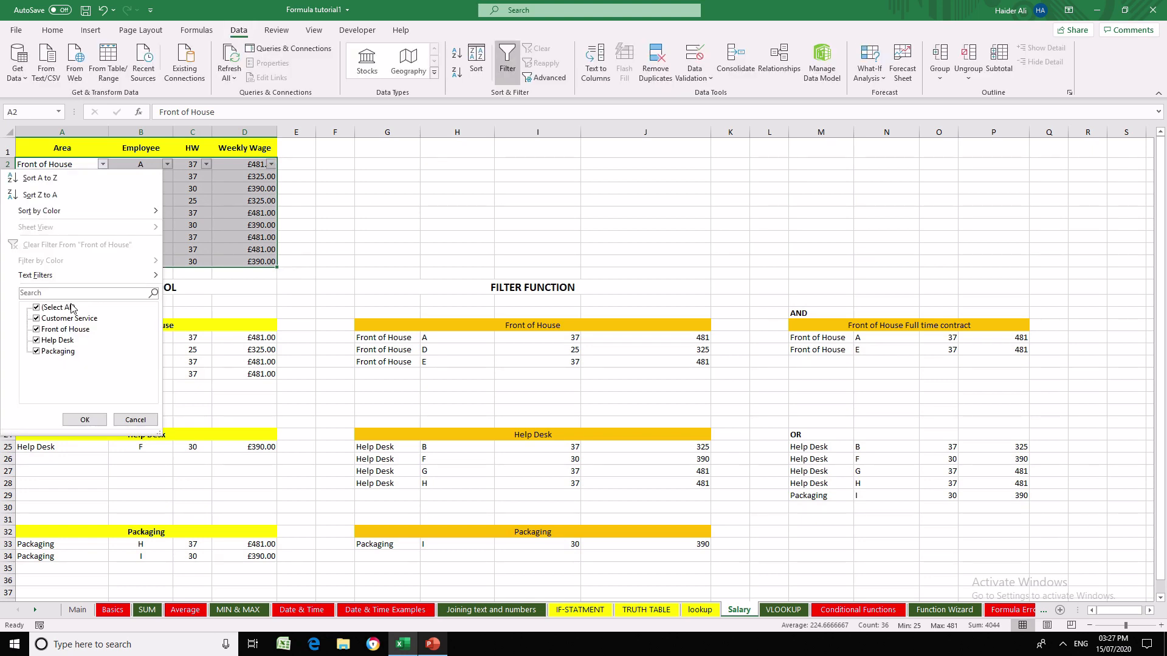
{"action": "left_click", "coordinate": [36, 308]}
{"action": "left_click", "coordinate": [36, 329]}
{"action": "left_click", "coordinate": [85, 420]}
- Filter the HW column to show only 37 and compare the rows with the AND formula in M16
{"action": "left_click", "coordinate": [206, 165]}
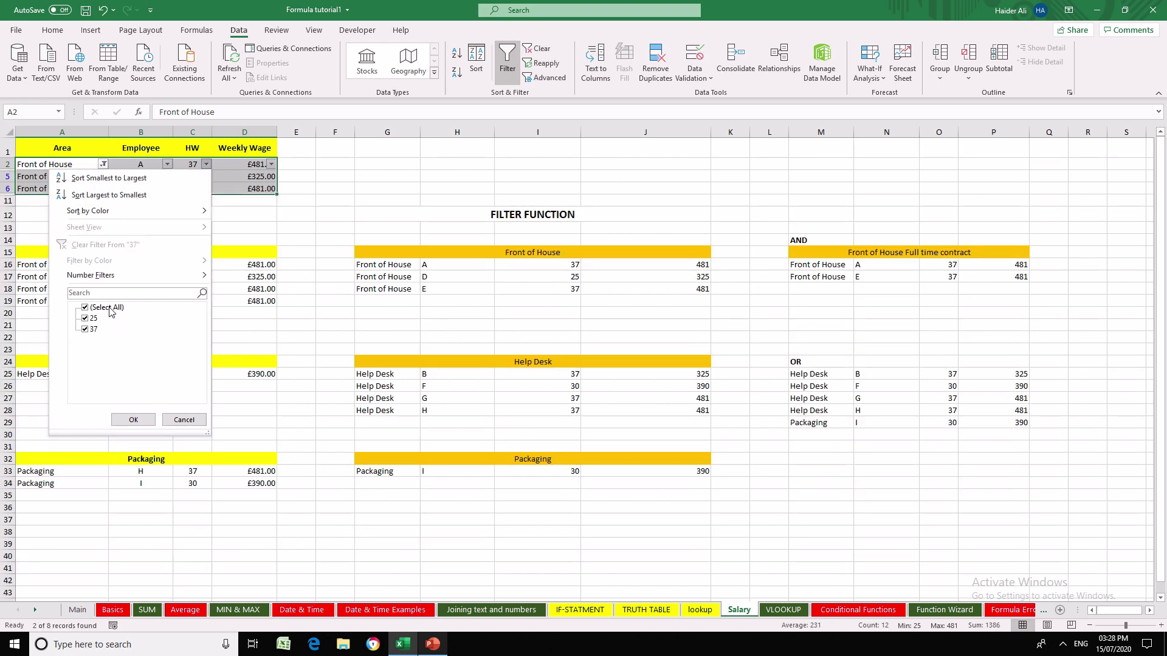
{"action": "left_click", "coordinate": [108, 308]}
{"action": "left_click", "coordinate": [84, 329]}
{"action": "left_click", "coordinate": [133, 420]}
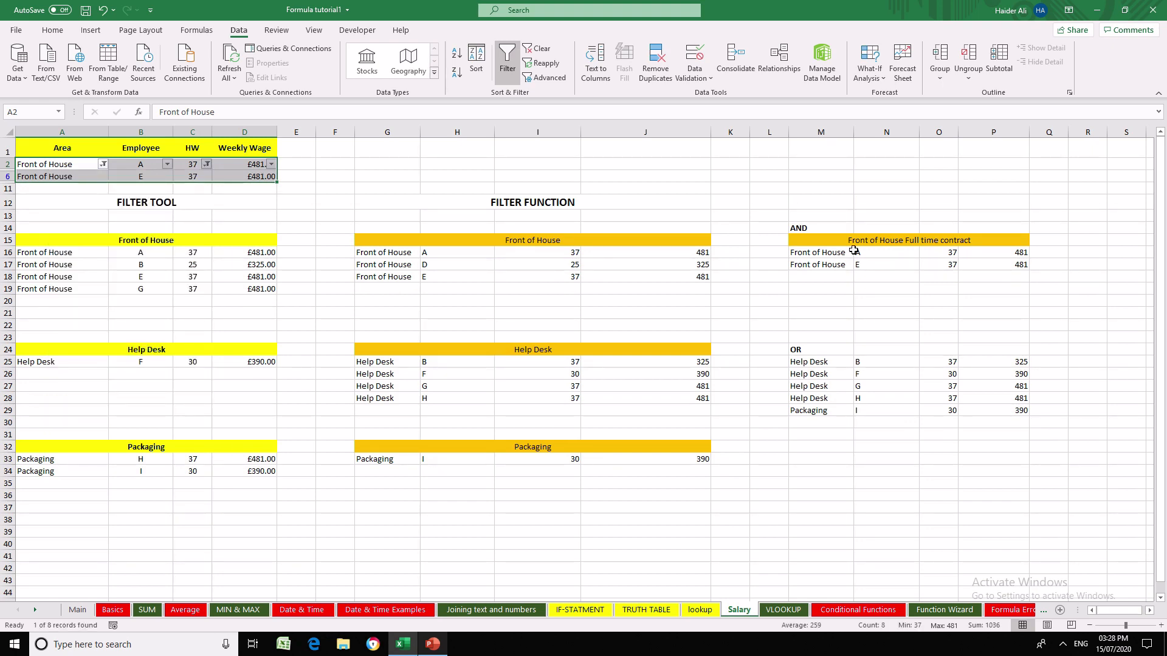
{"action": "left_click", "coordinate": [852, 251]}
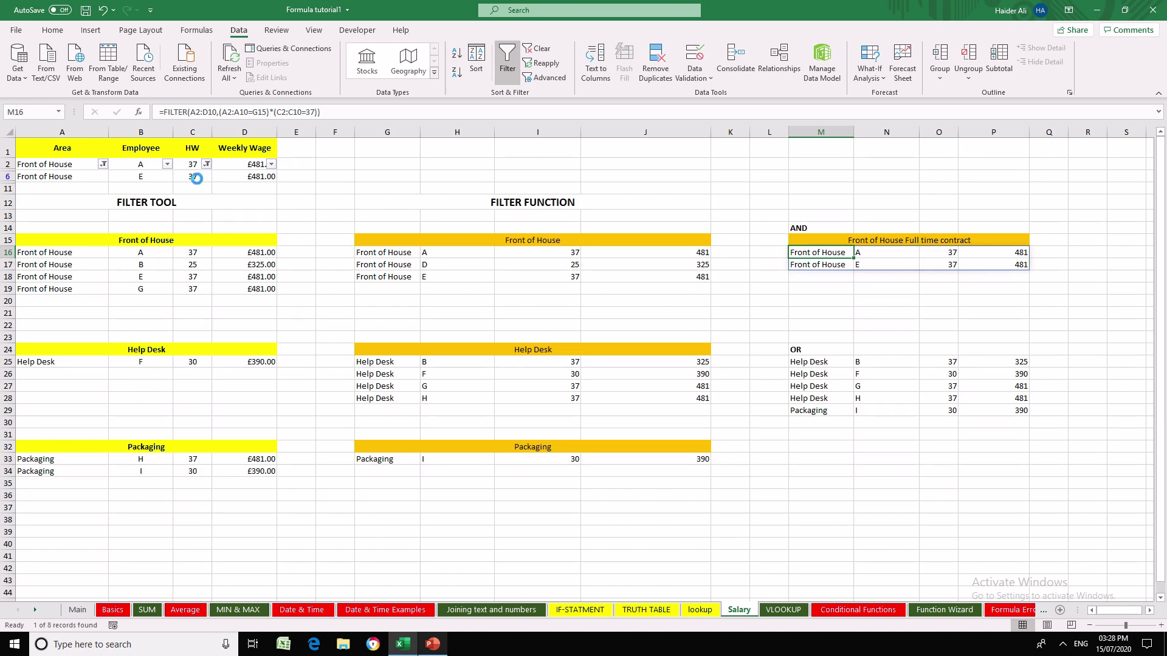
- Clear the filters on the HW and Area columns to show all employees again
{"action": "left_click", "coordinate": [206, 164]}
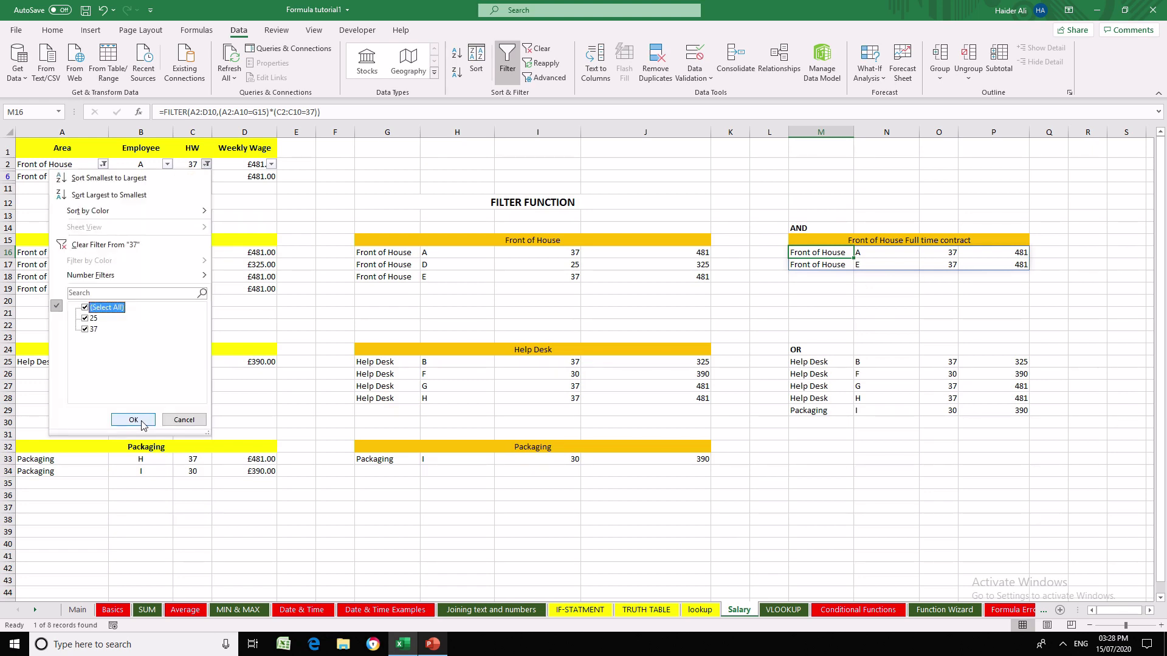
{"action": "left_click", "coordinate": [133, 420]}
{"action": "left_click", "coordinate": [103, 164]}
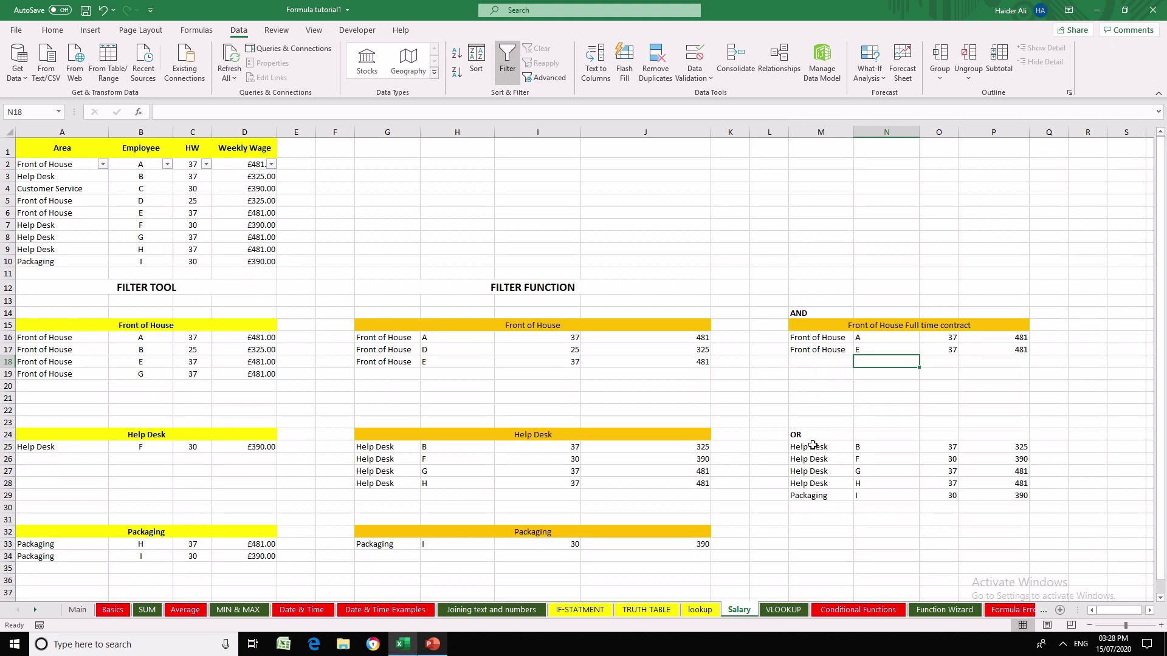
- Compare the AND and OR results and the FILTER TOOL and FILTER FUNCTION sections on the Salary sheet
{"action": "left_click_drag", "start_coordinate": [812, 446], "coordinate": [1012, 437]}
{"action": "left_click", "coordinate": [823, 383]}
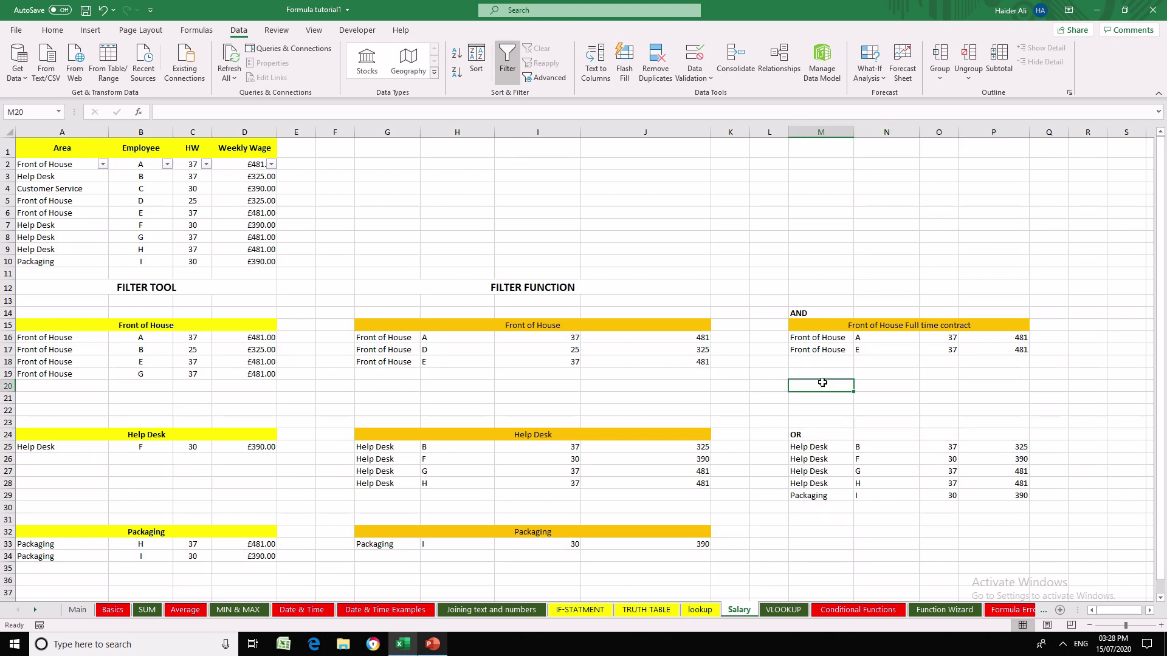
{"action": "left_click", "coordinate": [645, 338]}
{"action": "left_click", "coordinate": [570, 287]}
{"action": "left_click", "coordinate": [106, 285]}
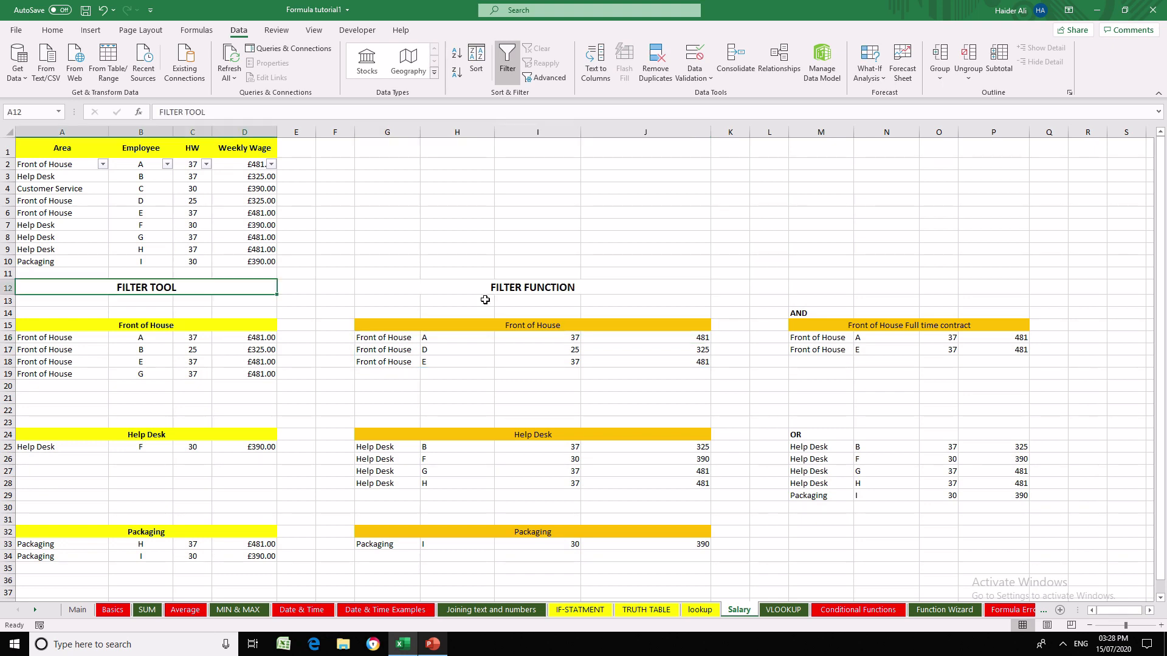
{"action": "left_click", "coordinate": [484, 288]}
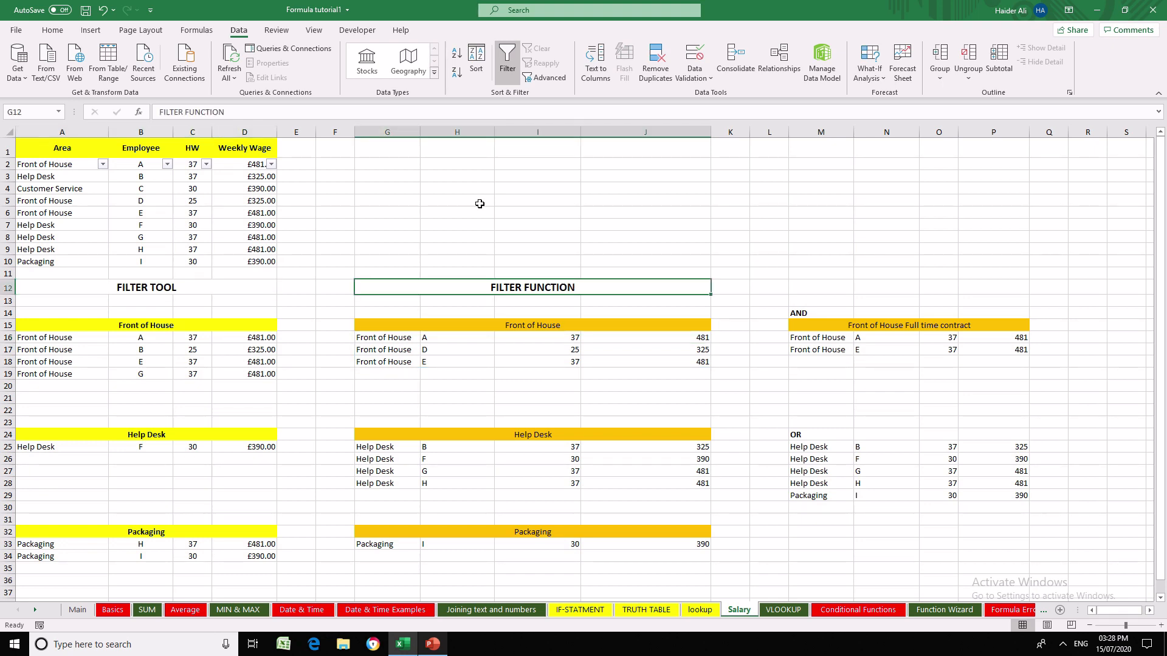
- Examine the employee table and FILTER notes on the lookup sheet alongside the room below each filtered list on Salary
{"action": "key", "text": "ctrl+Page_Up"}
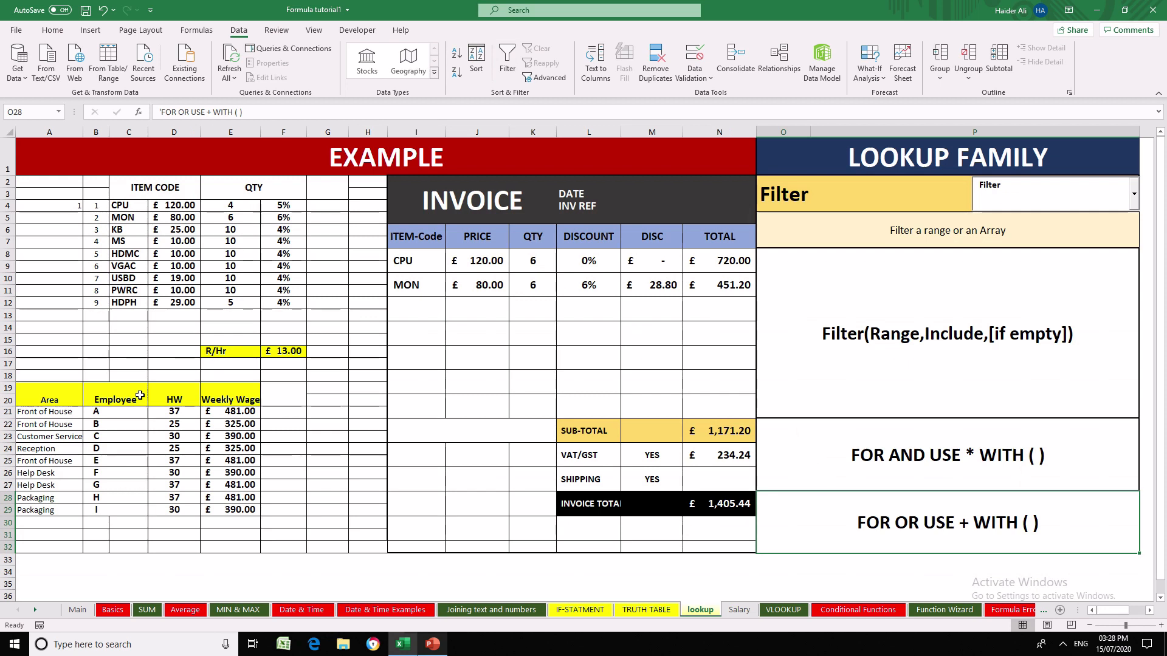
{"action": "left_click", "coordinate": [140, 395]}
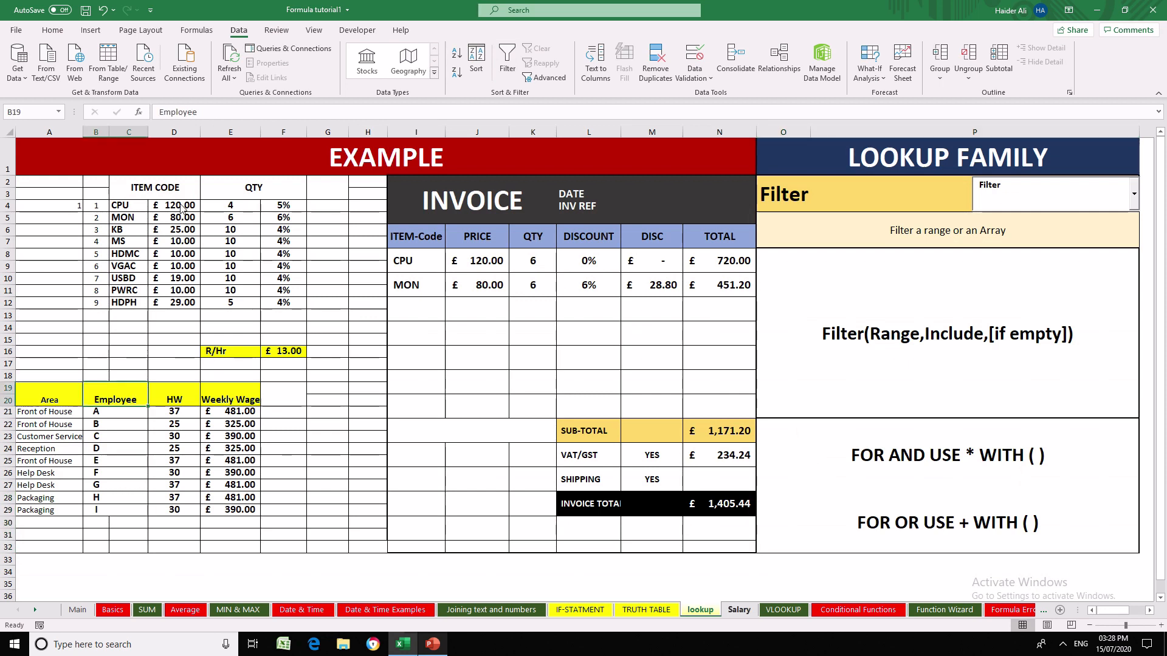
{"action": "key", "text": "ctrl+Page_Down"}
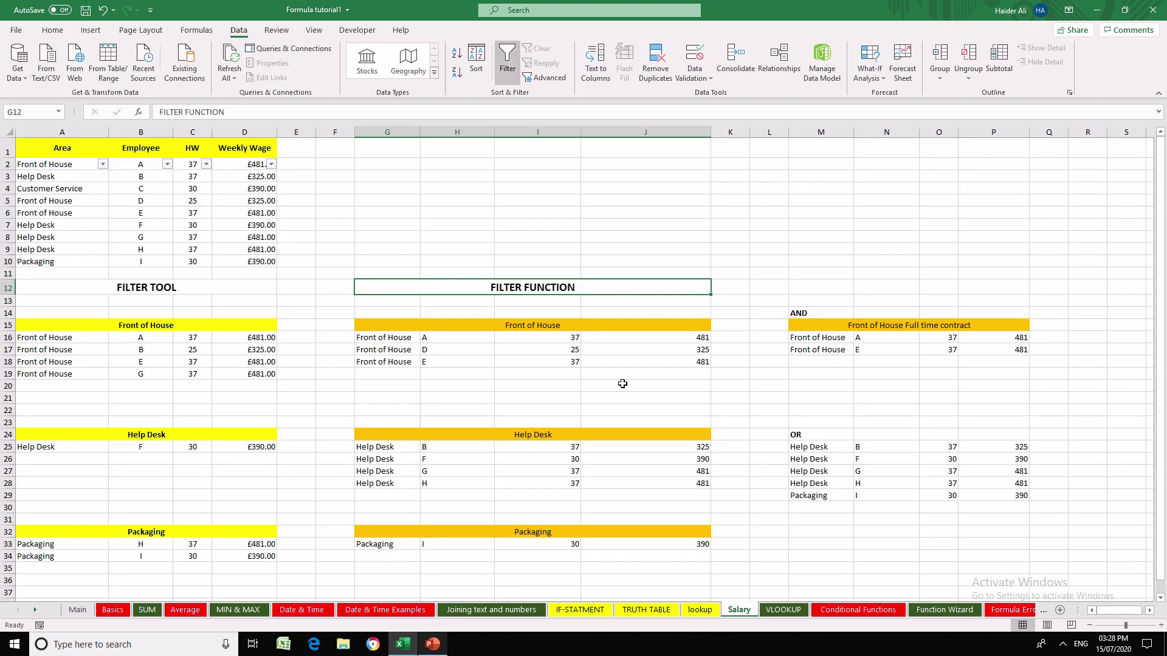
{"action": "left_click", "coordinate": [377, 374]}
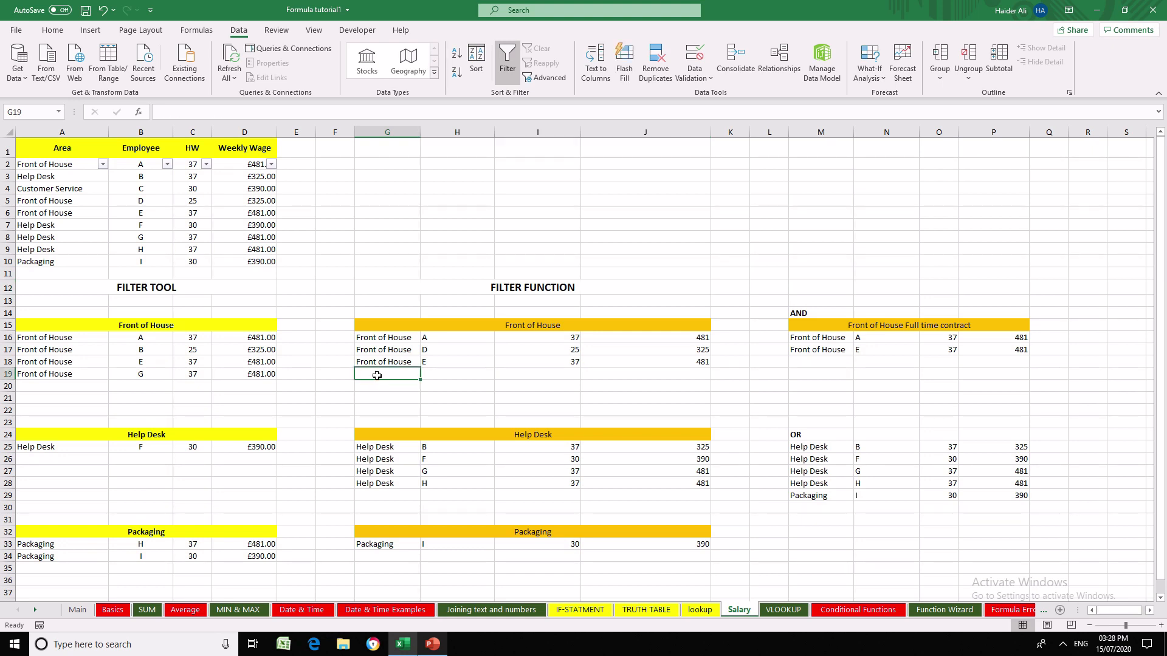
{"action": "left_click", "coordinate": [404, 499]}
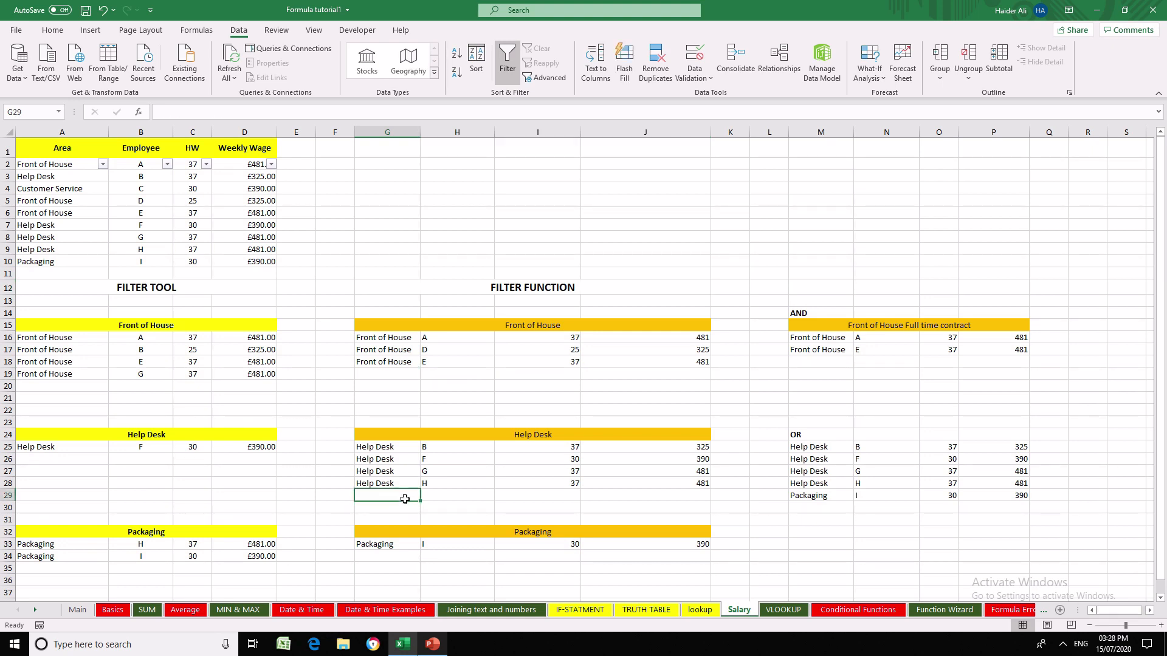
{"action": "left_click", "coordinate": [392, 556]}
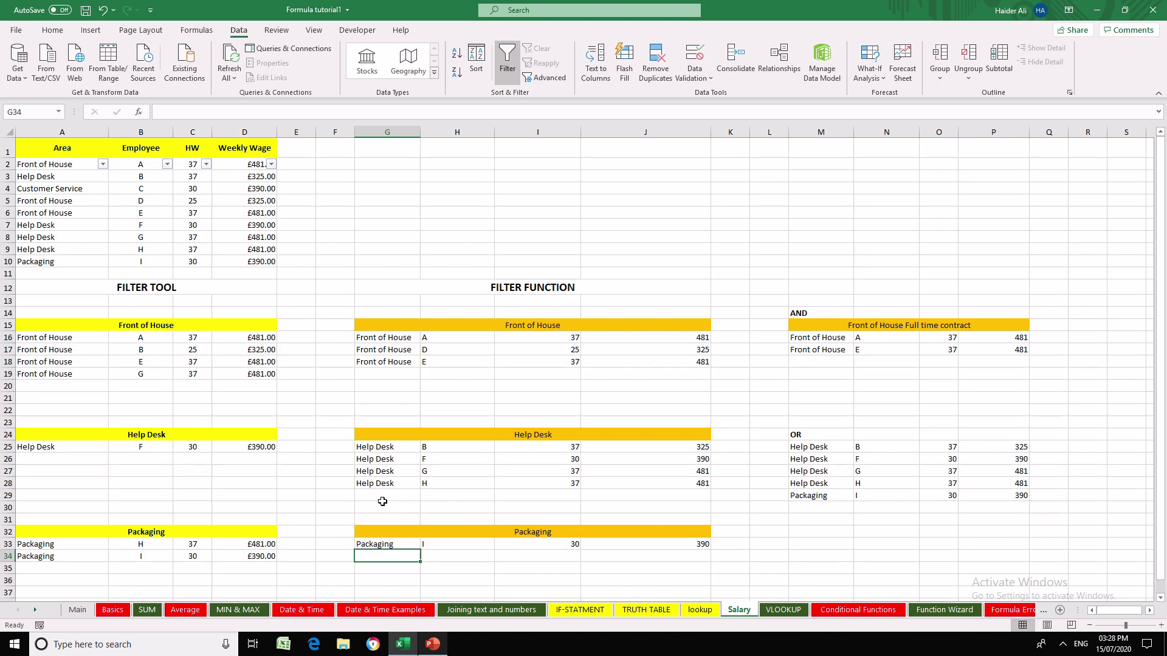
{"action": "left_click", "coordinate": [384, 497]}
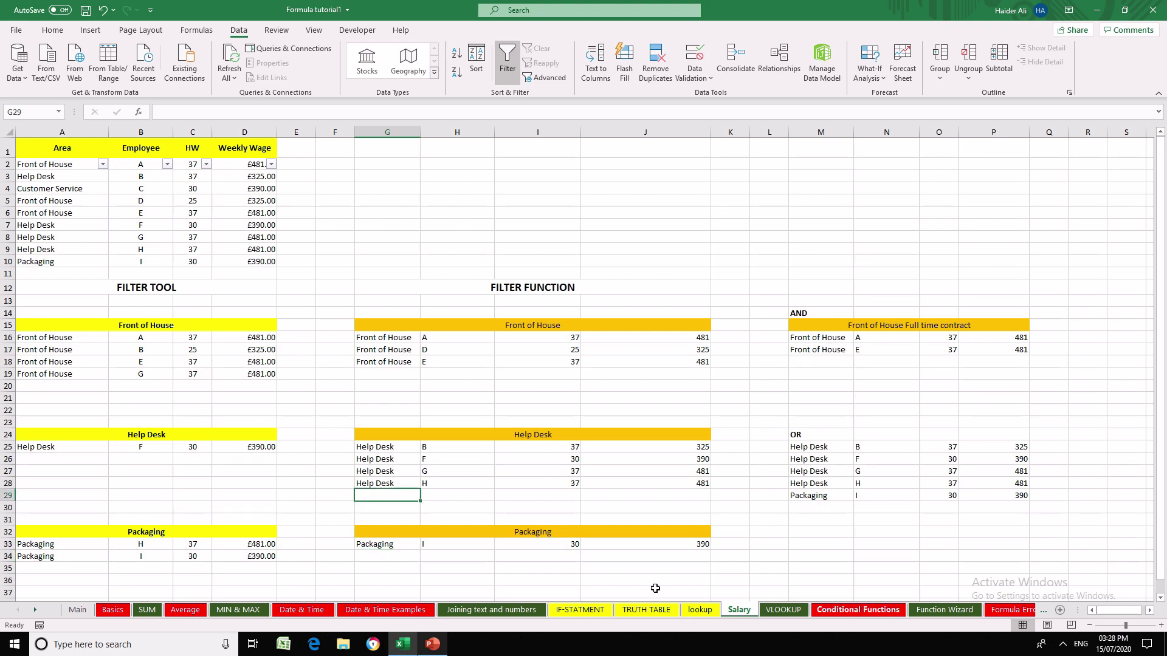
{"action": "left_click", "coordinate": [701, 613]}
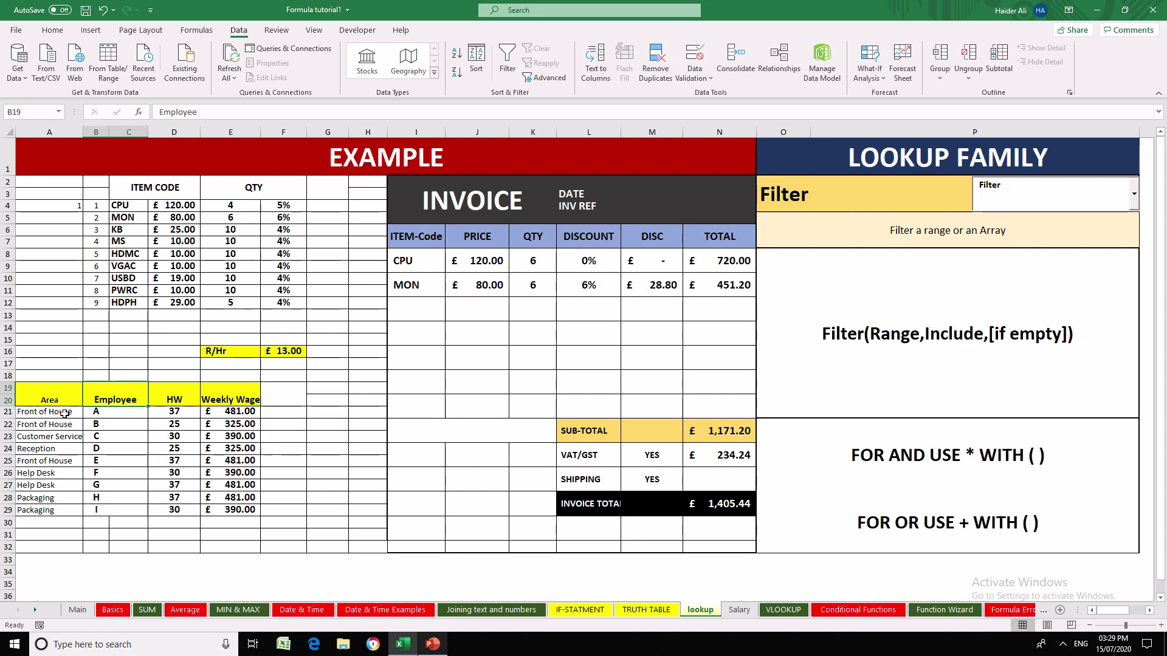
{"action": "left_click", "coordinate": [738, 610]}
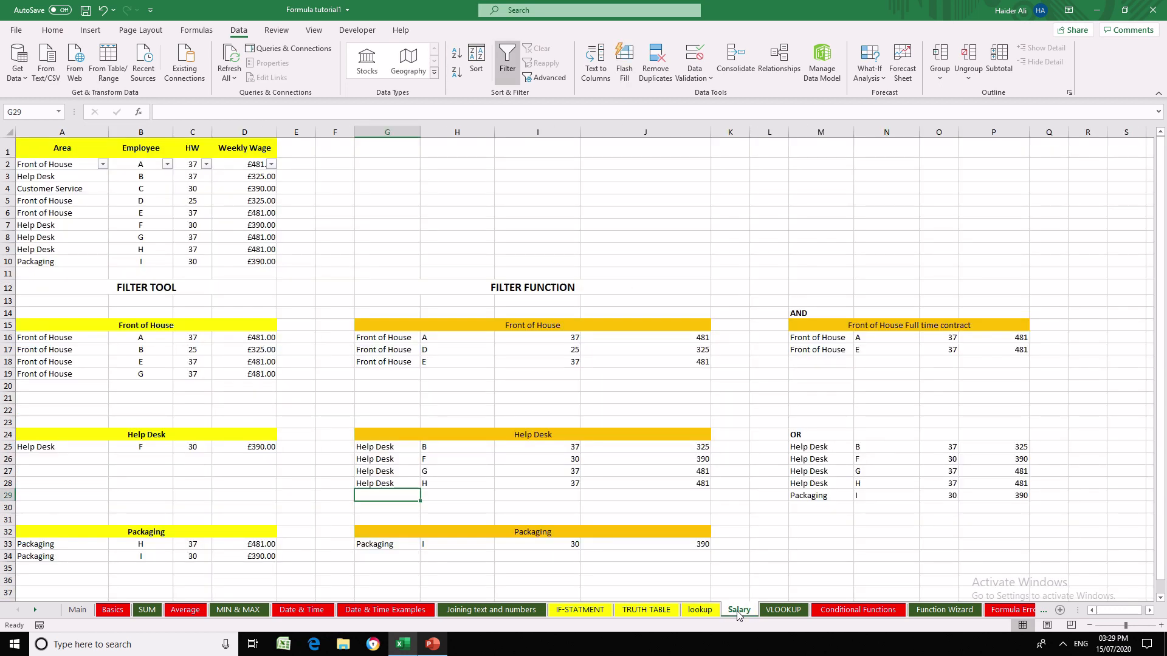
- Examine the FILTER FUNCTION section on Salary, the Filter notes on lookup, and the IF-STATMENT and Date & Time Examples sheets
{"action": "left_click", "coordinate": [457, 301]}
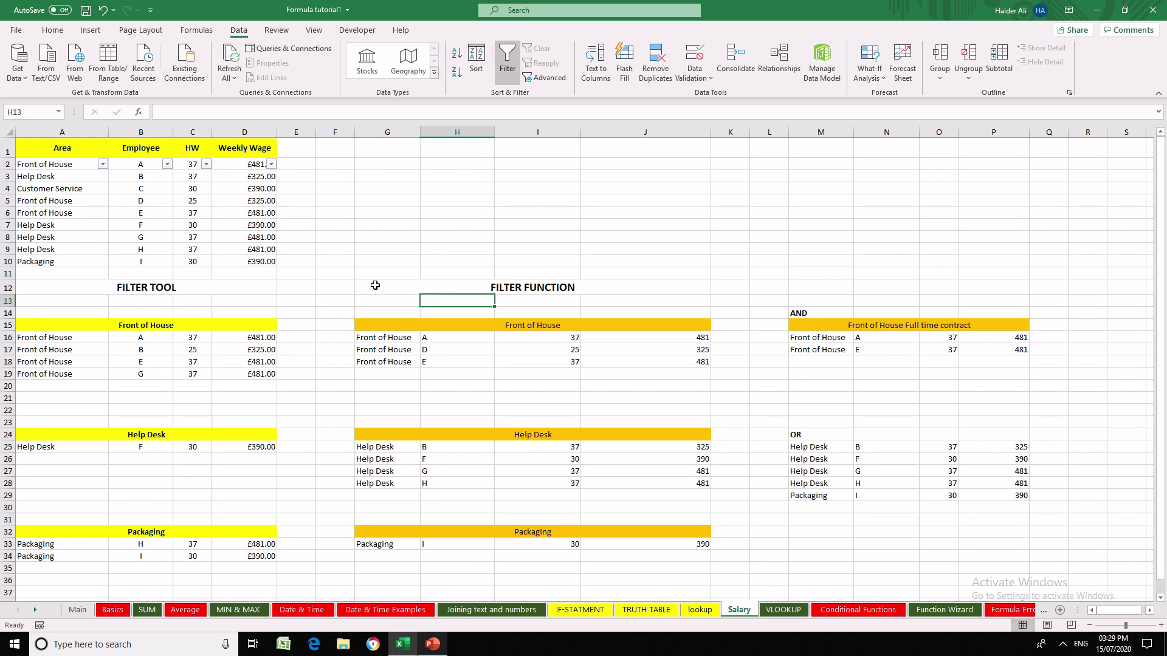
{"action": "left_click", "coordinate": [375, 285]}
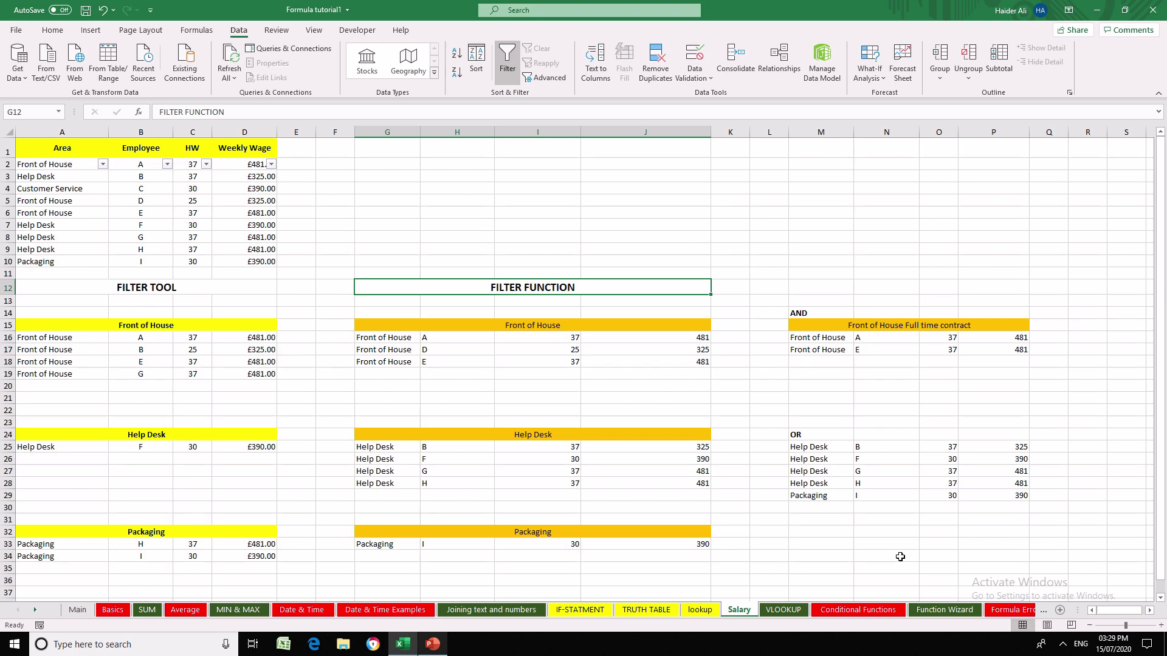
{"action": "left_click", "coordinate": [700, 609]}
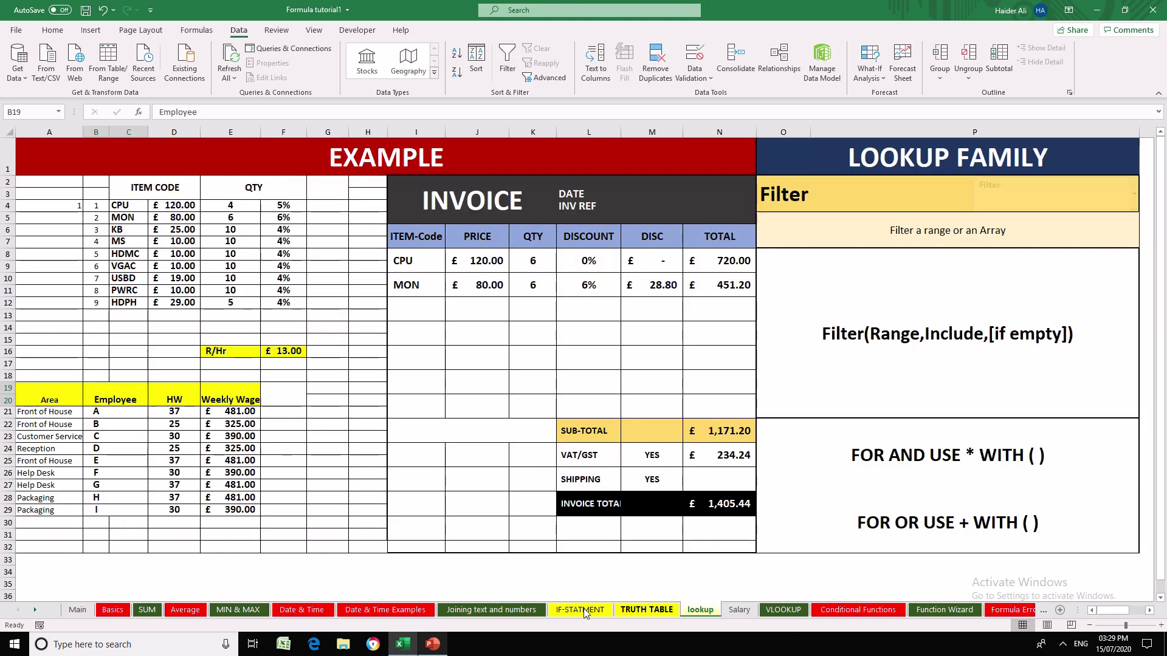
{"action": "left_click", "coordinate": [581, 610]}
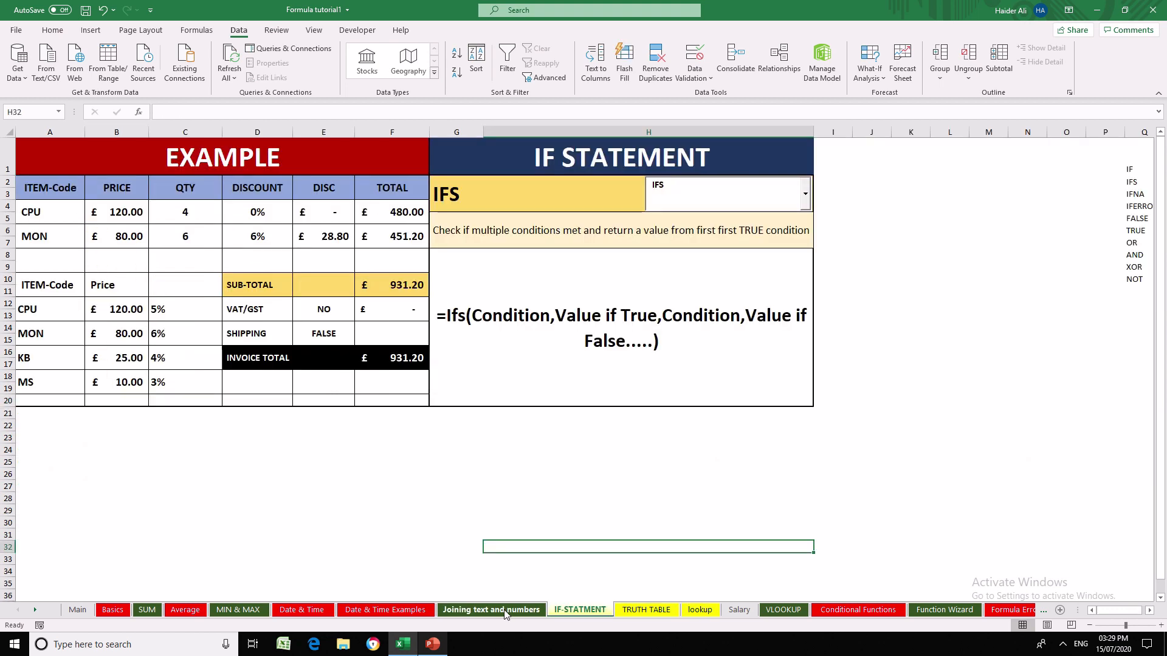
{"action": "left_click", "coordinate": [395, 612]}
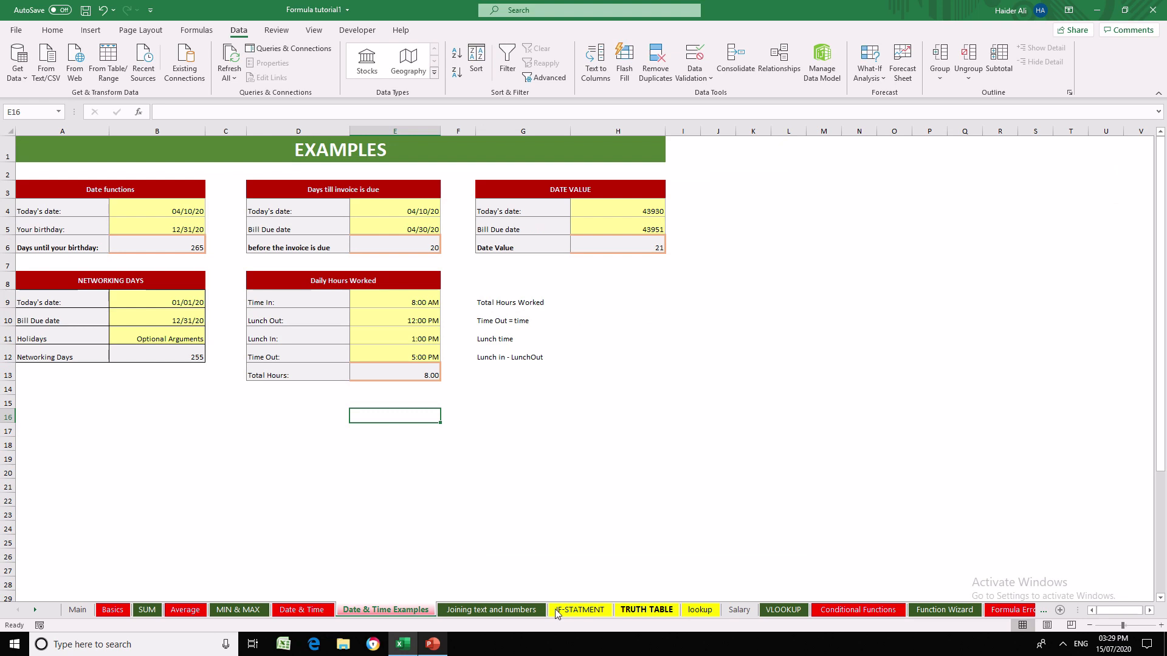
- Review the functions offered in the IF-STATMENT sheet's function selector without changing it, and return to the Salary sheet's filtered lists
{"action": "left_click", "coordinate": [556, 610]}
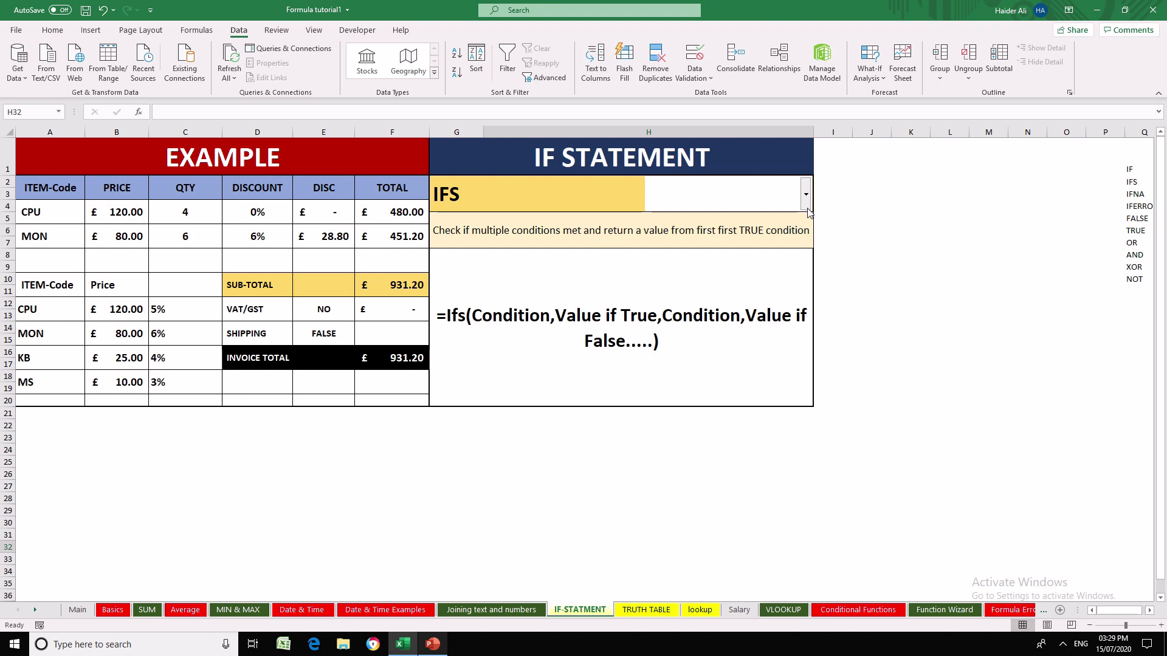
{"action": "left_click", "coordinate": [806, 196]}
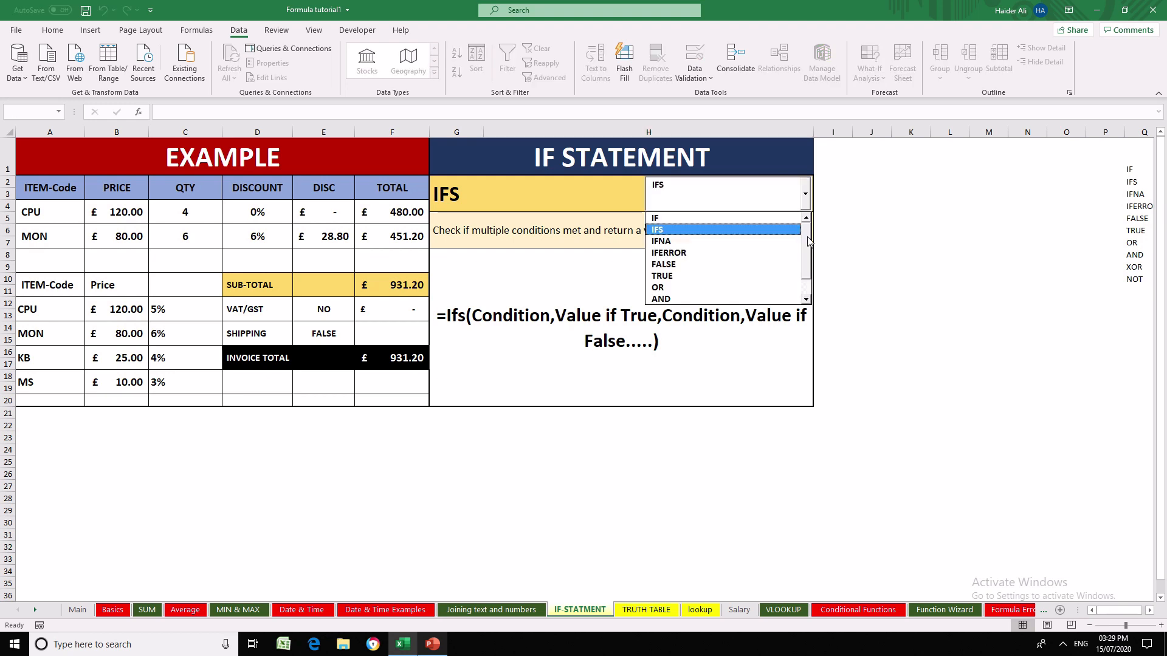
{"action": "left_click_drag", "start_coordinate": [808, 241], "coordinate": [808, 281]}
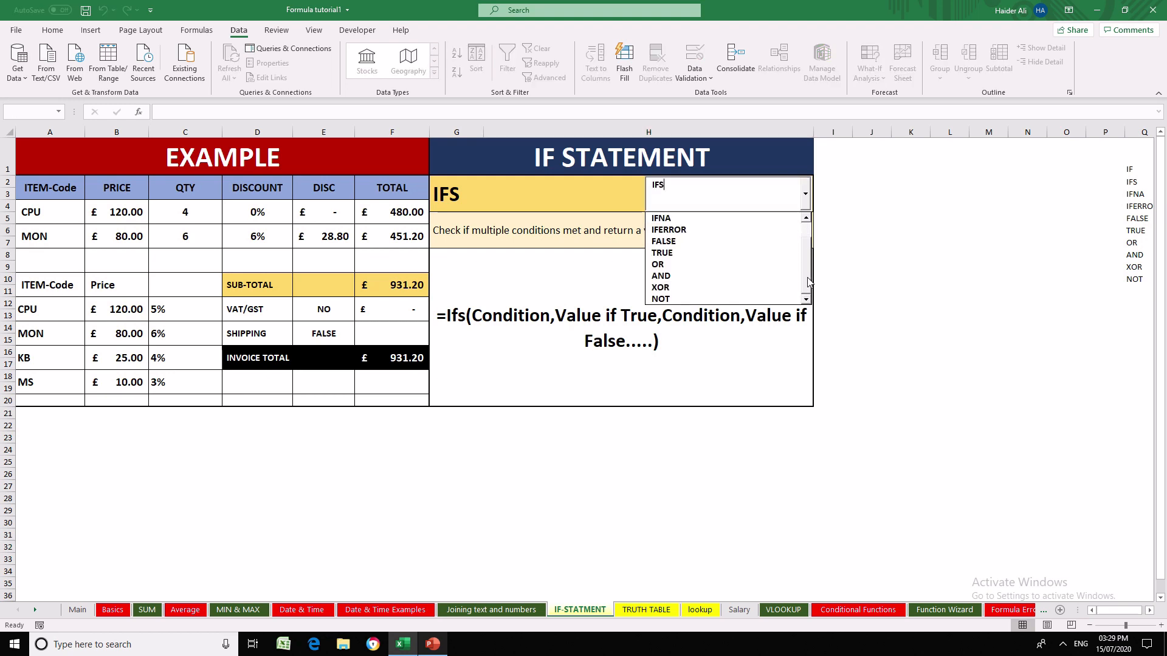
{"action": "left_click_drag", "start_coordinate": [810, 275], "coordinate": [809, 224]}
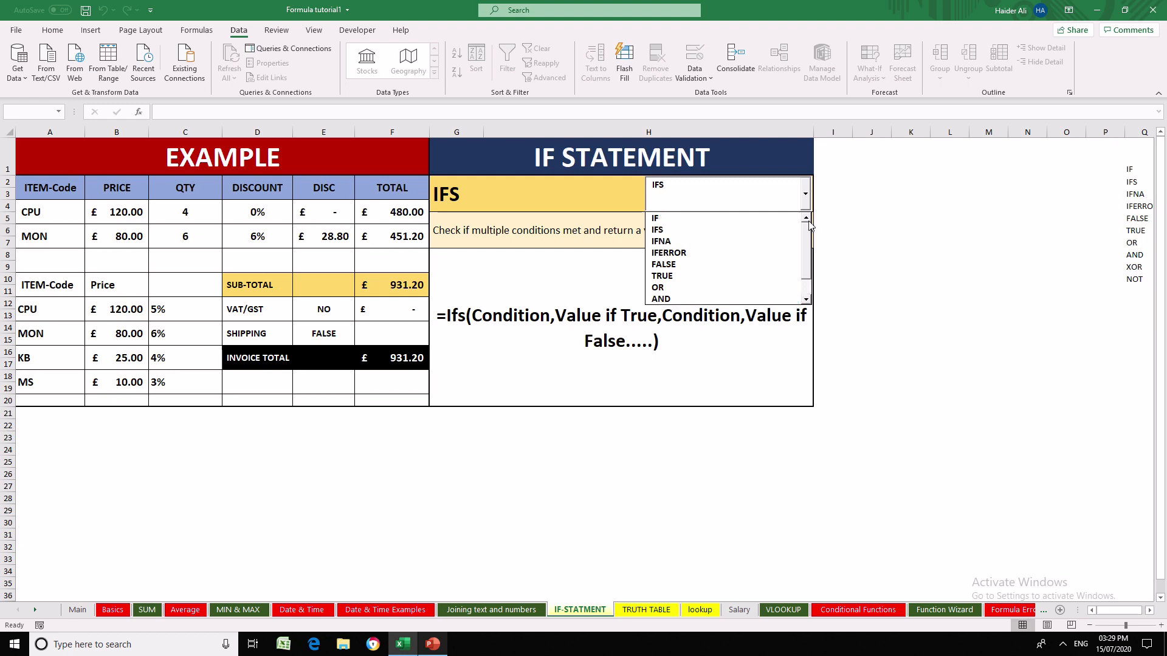
{"action": "left_click", "coordinate": [784, 315]}
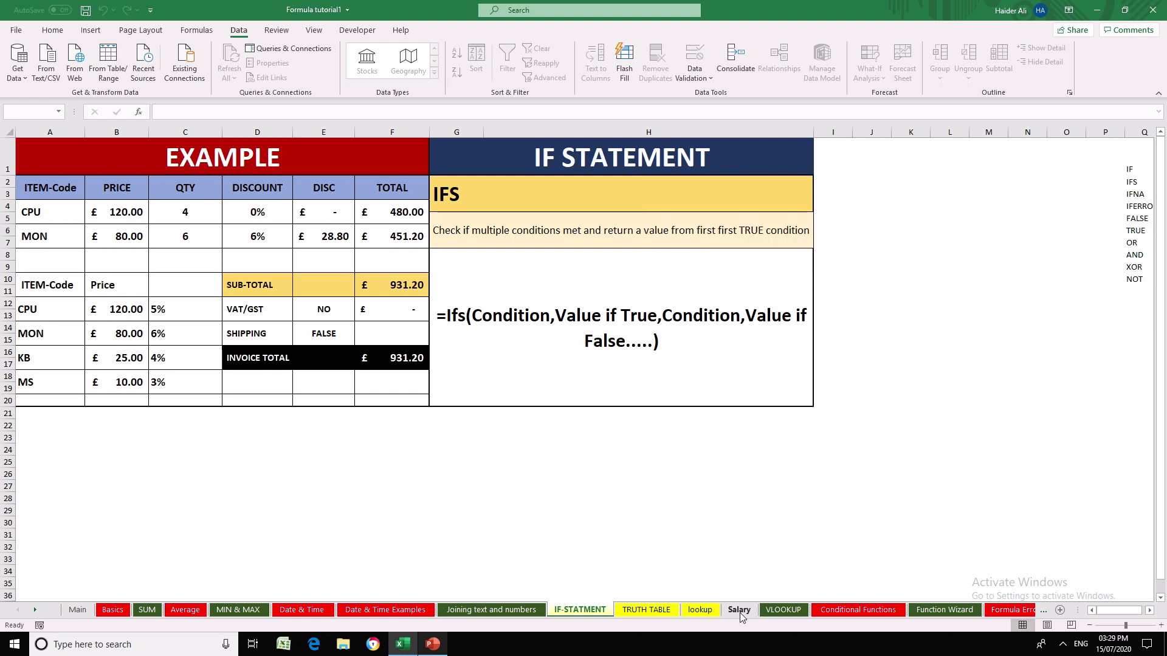
{"action": "left_click", "coordinate": [740, 611]}
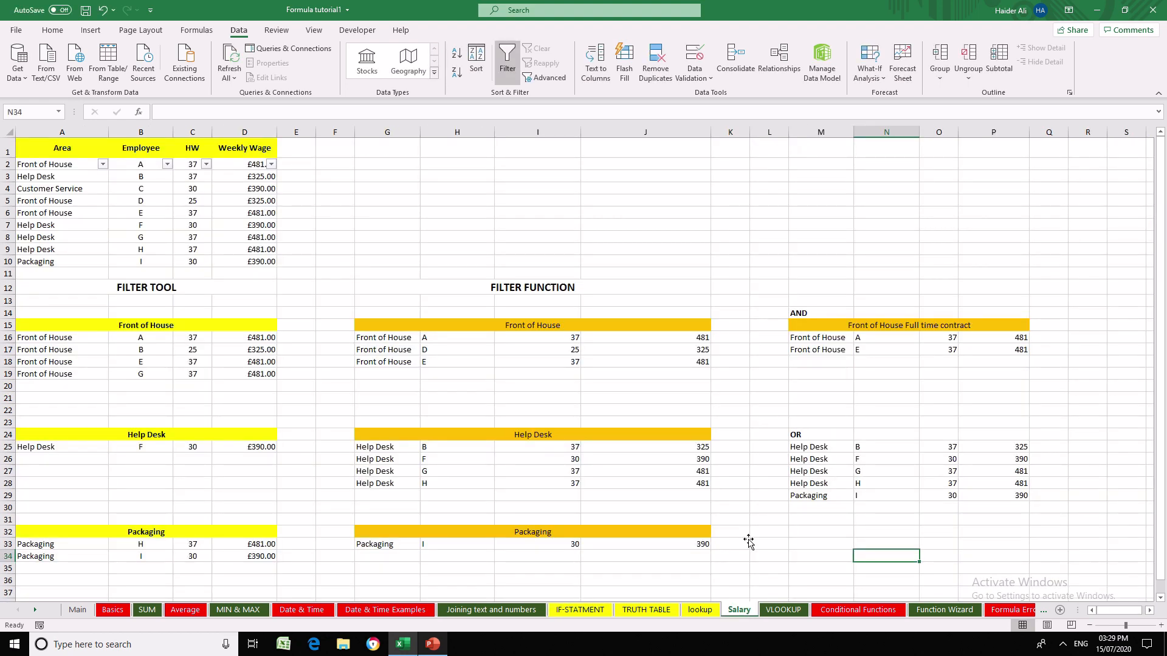
{"action": "left_click", "coordinate": [822, 533]}
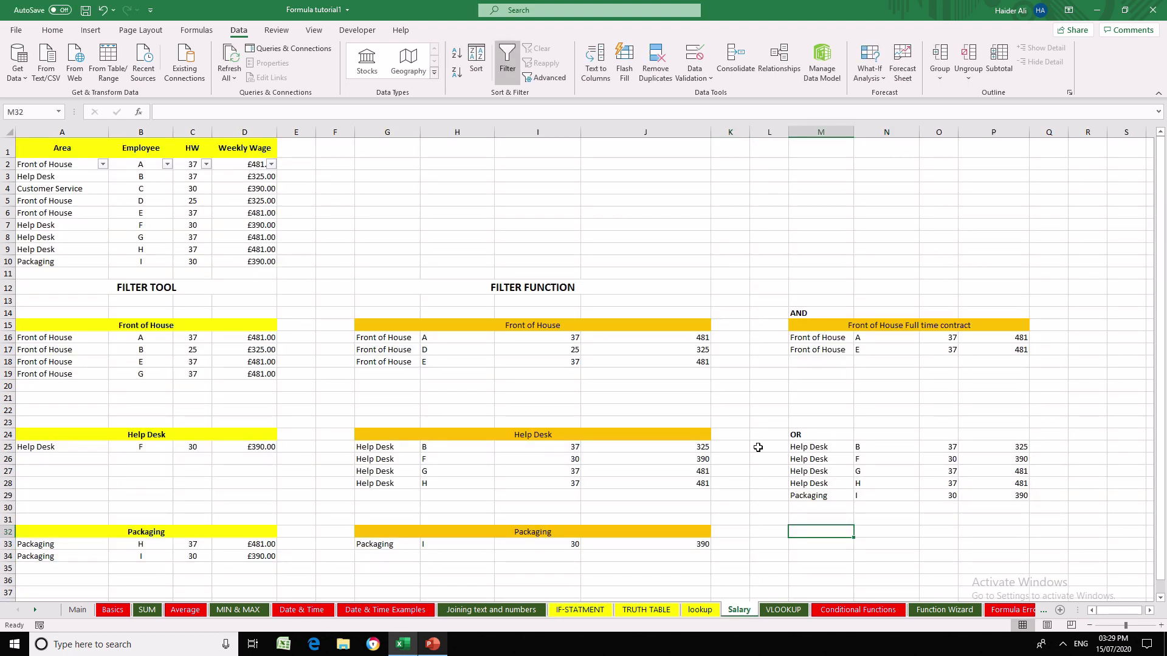